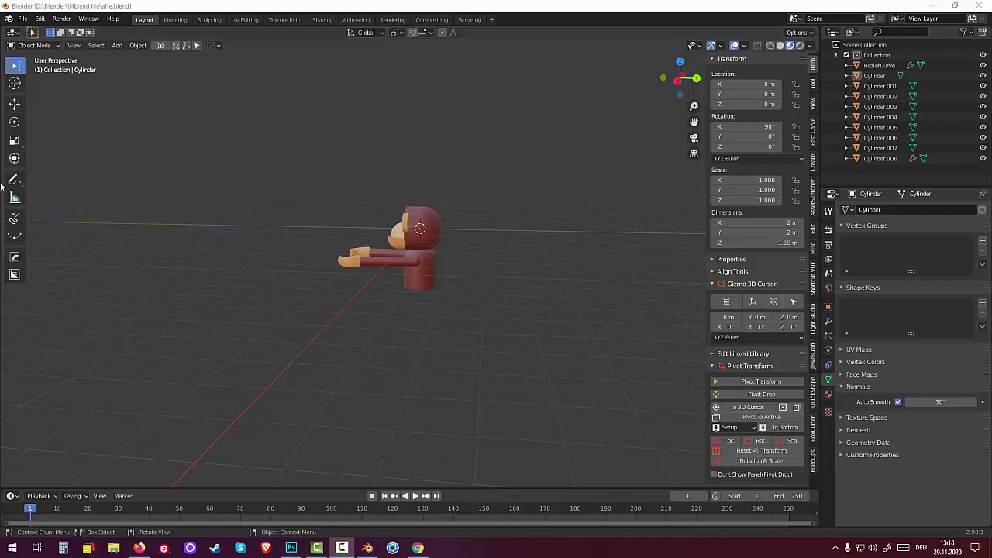
# Add a cube at the 3D cursor, then delete it as unwanted.
pyautogui.moveTo(552, 345)
pyautogui.mouseDown(button='middle')
pyautogui.moveTo(589, 338)
pyautogui.moveTo(557, 344)
pyautogui.moveTo(561, 333)
pyautogui.mouseUp(button='middle')
pyautogui.hotkey('shift', 'a')
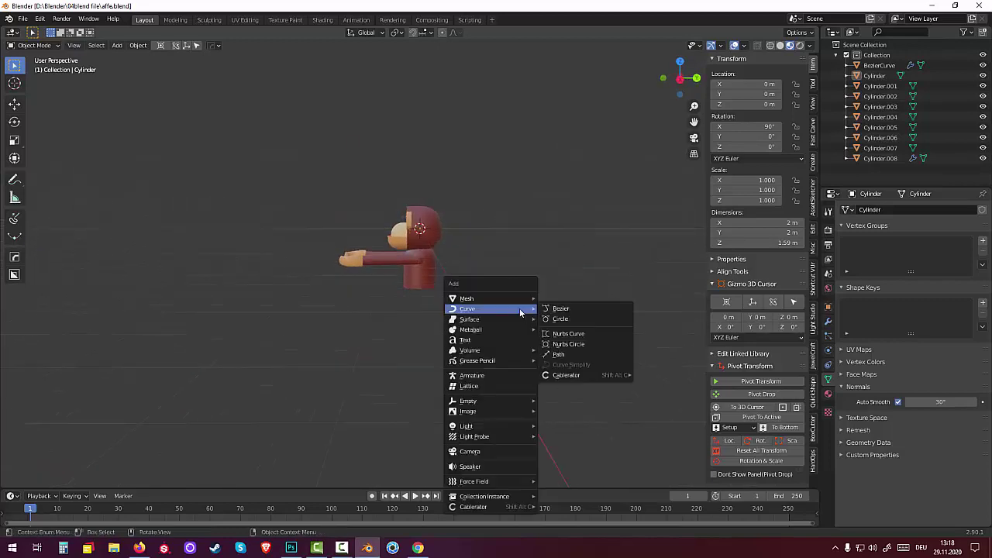
pyautogui.moveTo(467, 299)
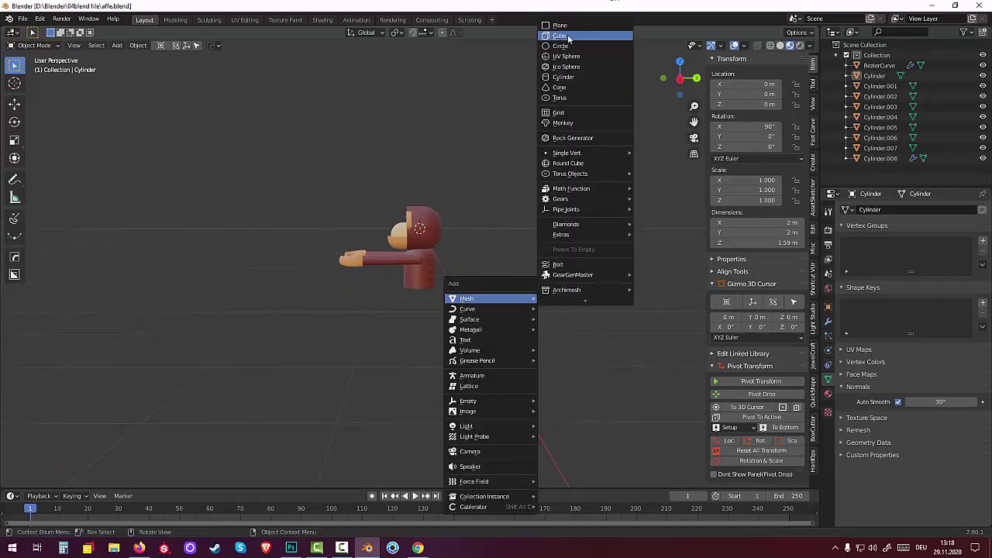
pyautogui.click(566, 36)
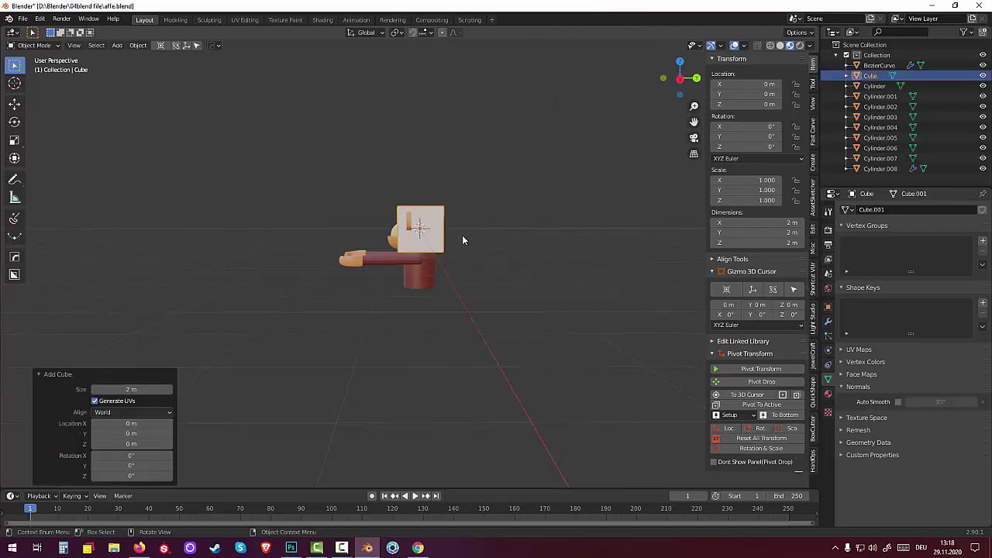
pyautogui.click(422, 276)
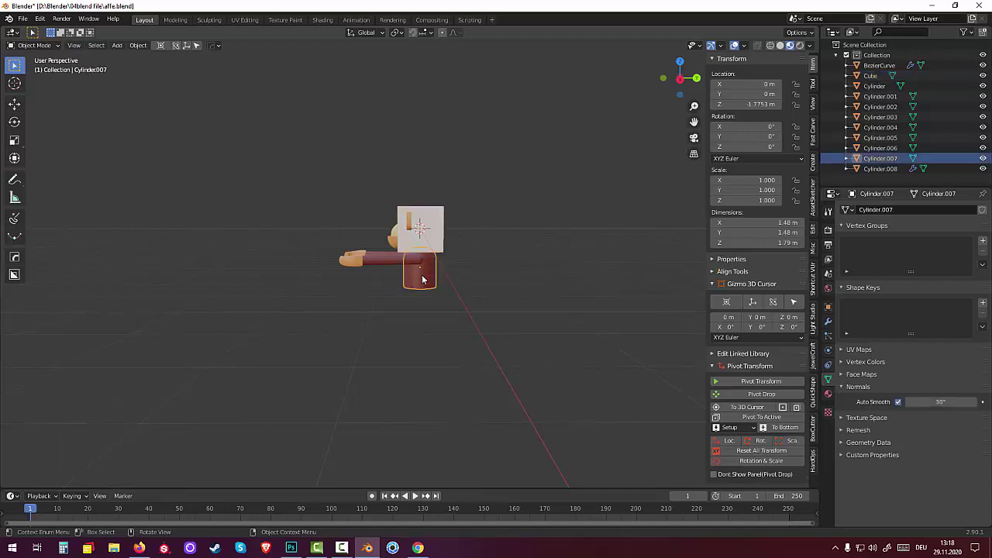
pyautogui.click(430, 242)
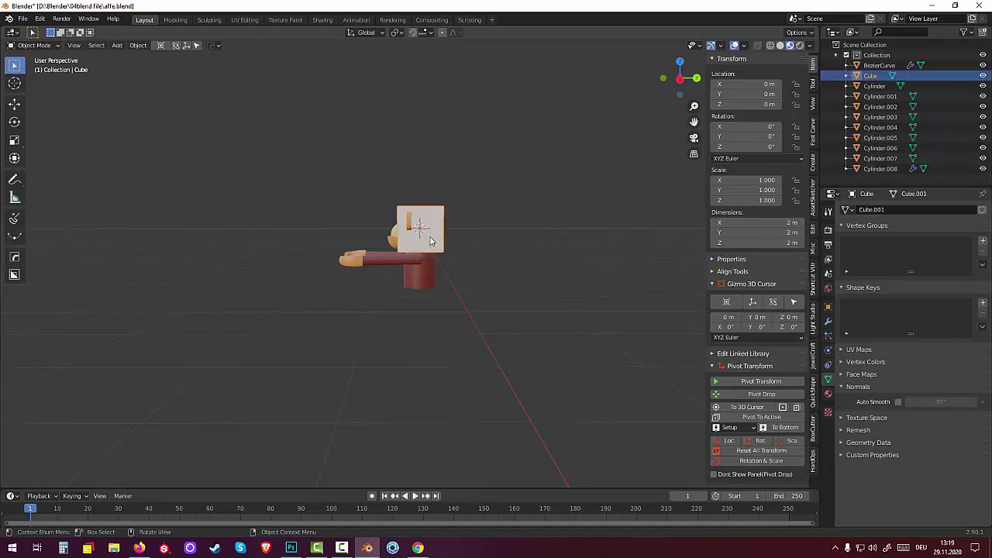
pyautogui.press('Delete')
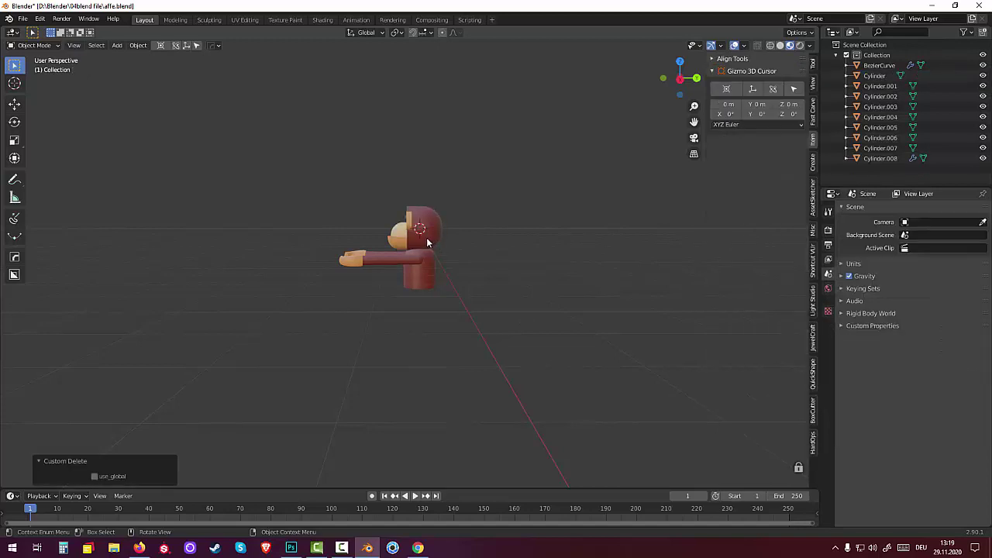
# Select every part of the monkey, including face piece Cylinder.004, with a box selection.
pyautogui.click(430, 242)
pyautogui.click(408, 242)
pyautogui.click(397, 245)
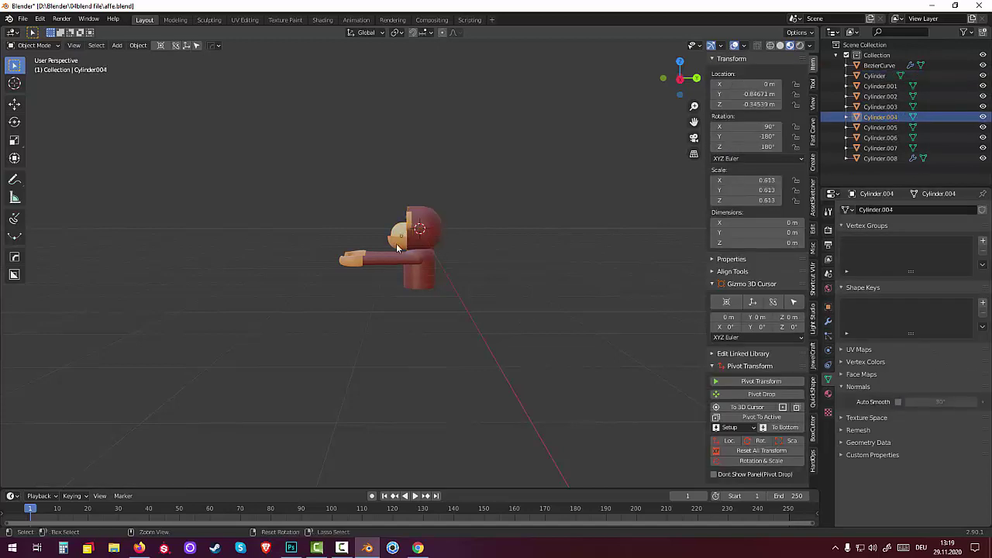
pyautogui.click(389, 250)
pyautogui.click(380, 255)
pyautogui.moveTo(470, 276); pyautogui.dragTo(68, 95, button='middle')
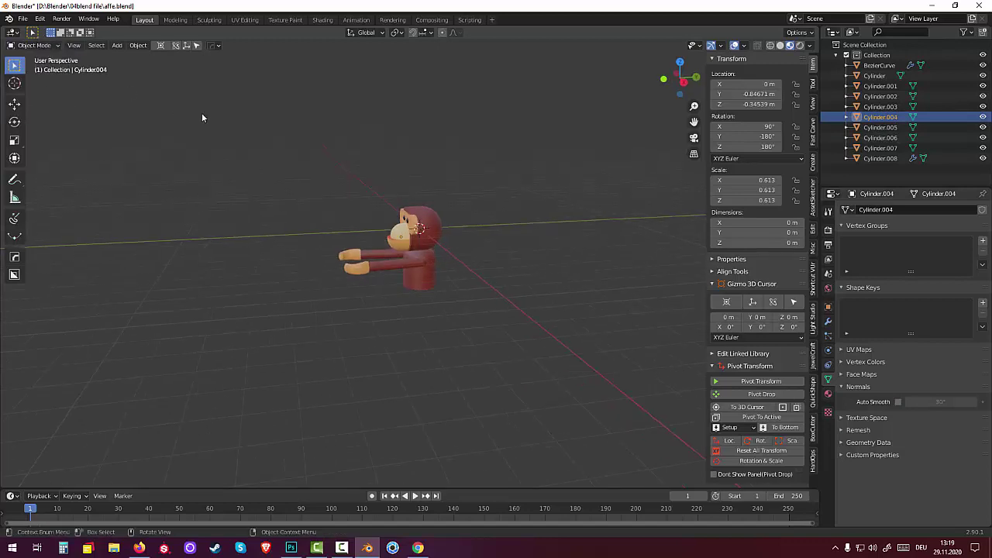
pyautogui.moveTo(301, 141); pyautogui.dragTo(538, 349)
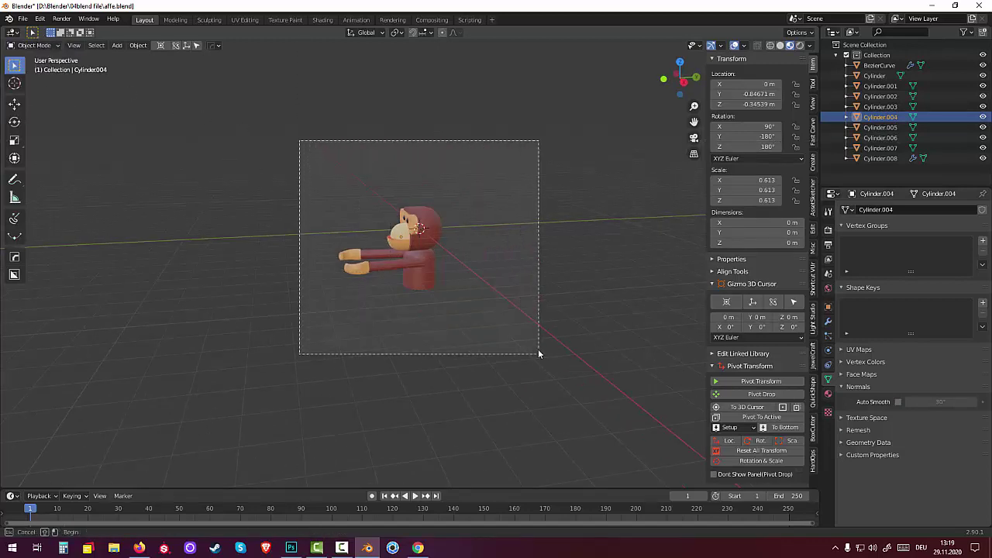
# From the right view, lift the whole monkey about 4.68 m up along Z and deselect it.
pyautogui.press('KP_3')
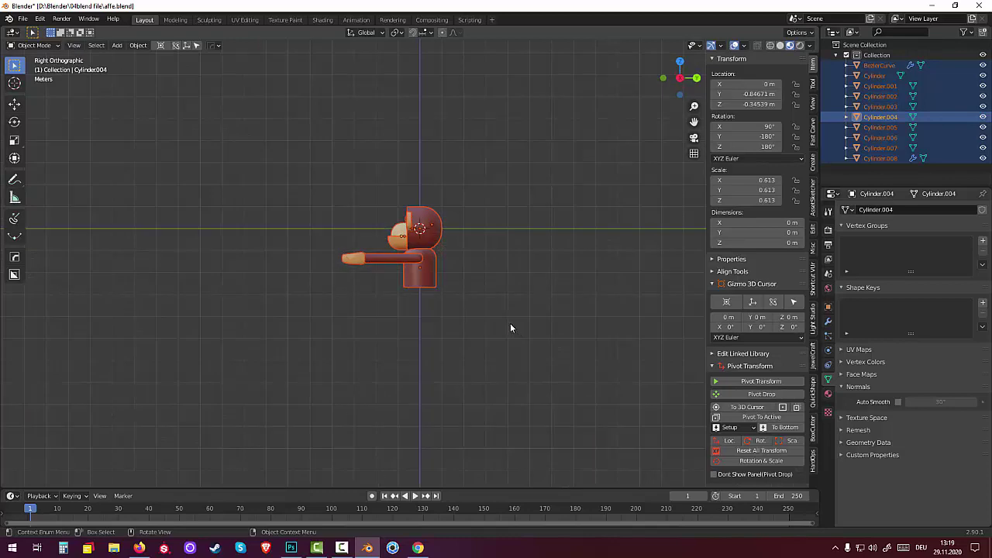
pyautogui.press('b')
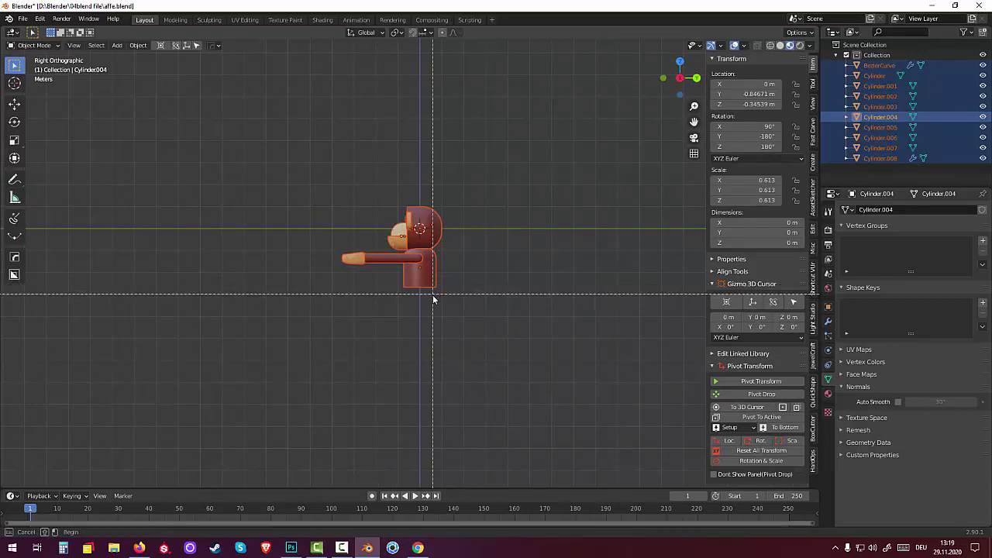
pyautogui.rightClick(428, 303)
pyautogui.press('g')
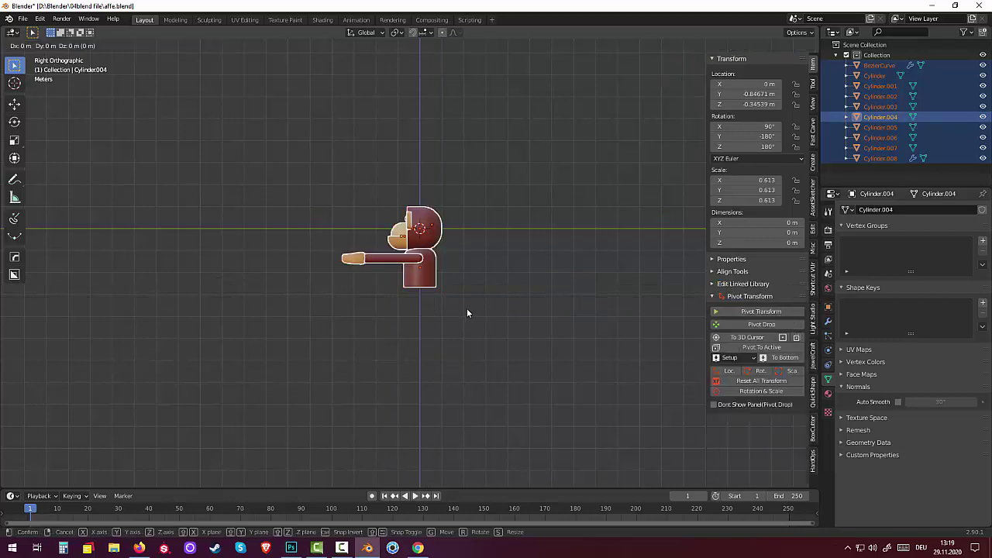
pyautogui.press('z')
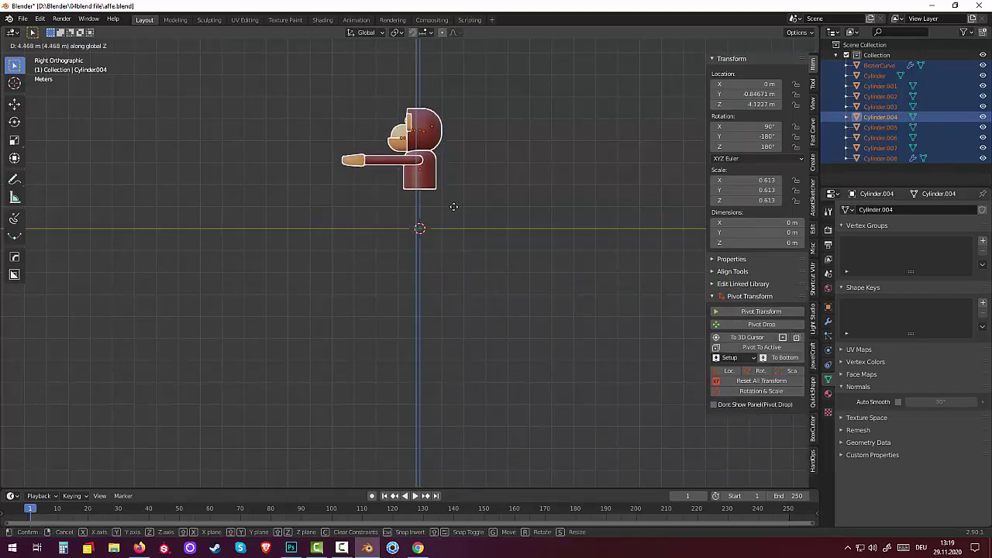
pyautogui.click(454, 217)
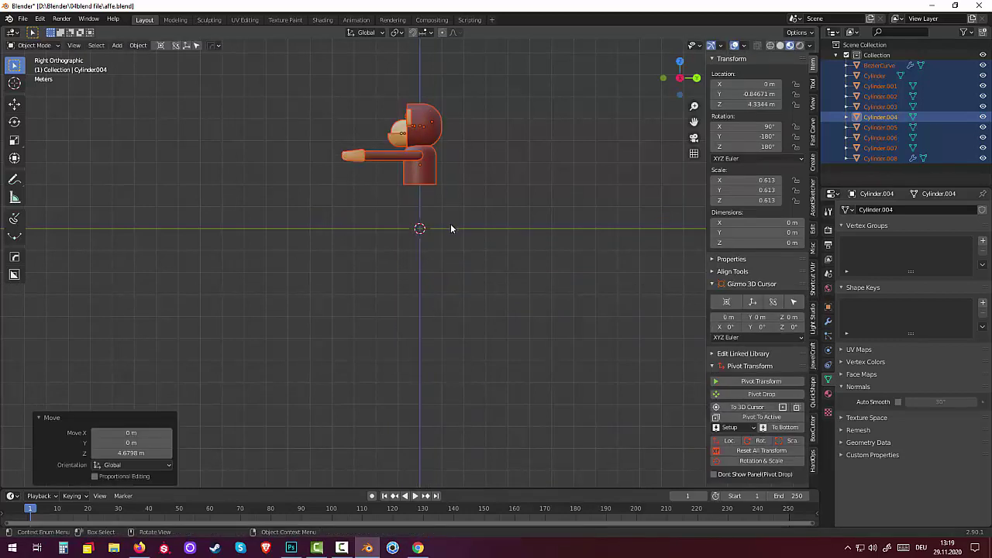
pyautogui.click(188, 205)
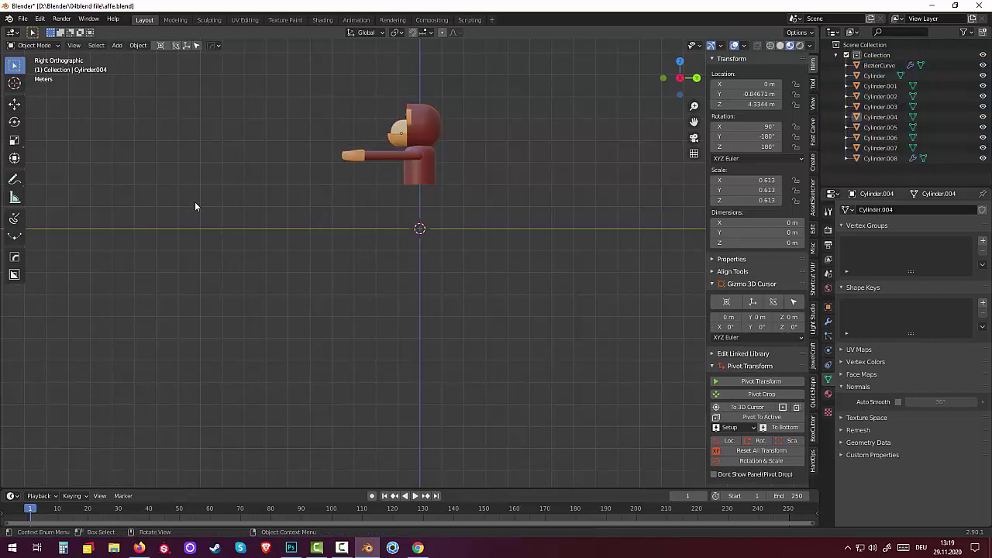
pyautogui.hotkey('shift', 'a')
pyautogui.moveTo(179, 200)
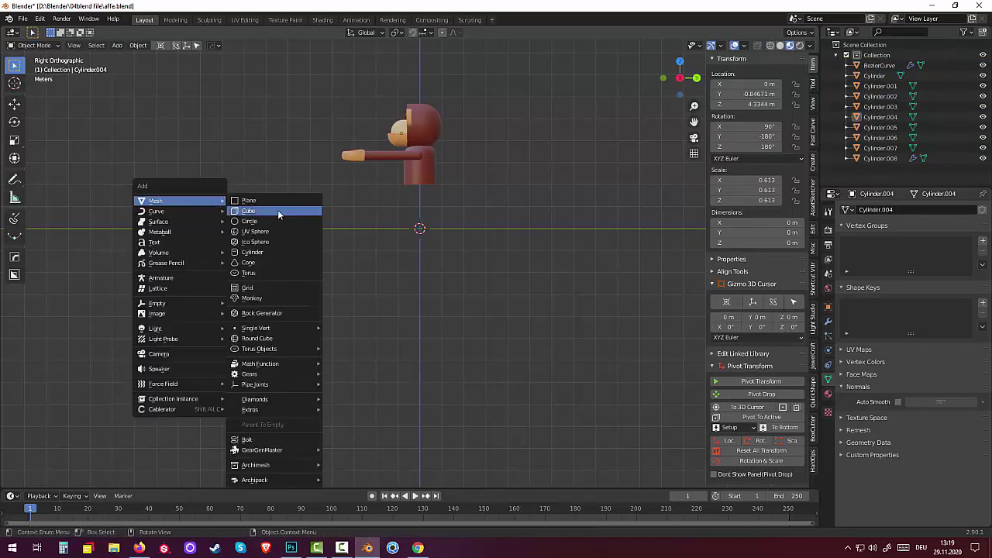
# Add a cube below the monkey and stretch it 3.181 along Y.
pyautogui.click(264, 212)
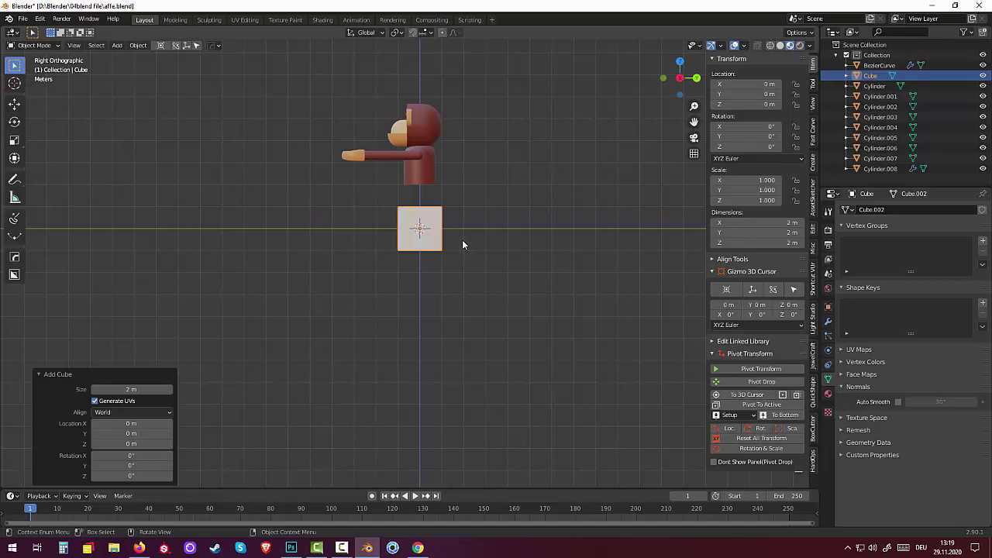
pyautogui.press('s')
pyautogui.press('y')
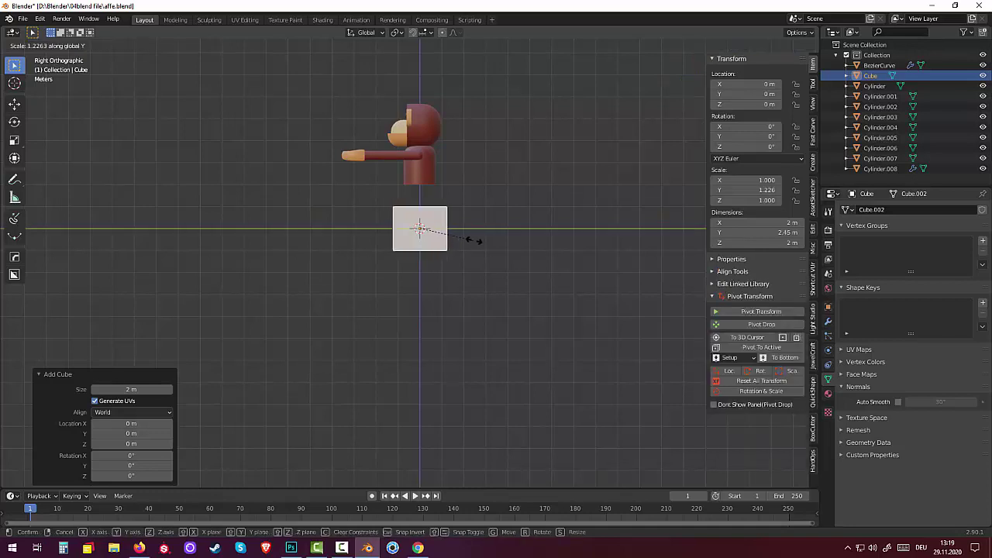
pyautogui.click(560, 252)
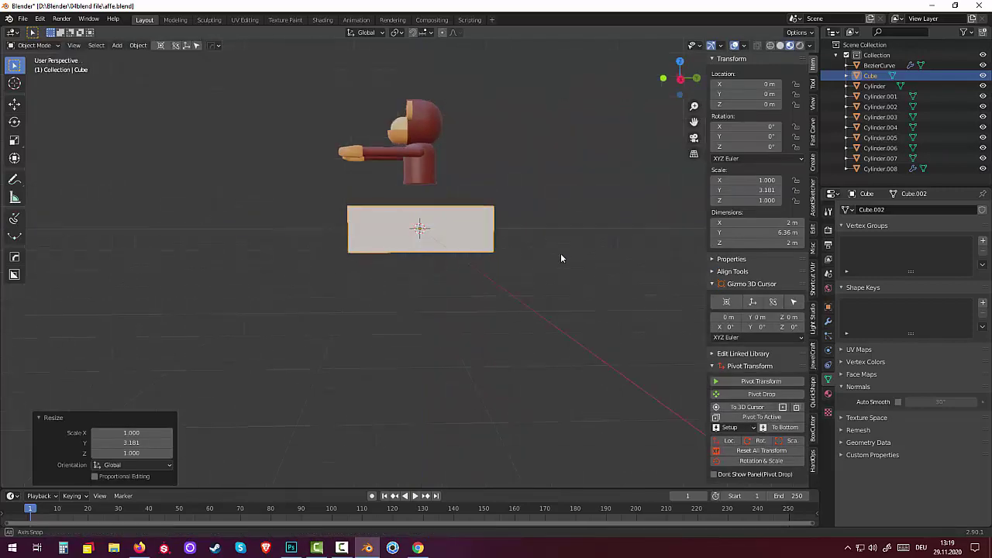
pyautogui.moveTo(560, 253)
pyautogui.mouseDown(button='middle')
pyautogui.moveTo(662, 283)
pyautogui.moveTo(659, 274)
pyautogui.mouseUp(button='middle')
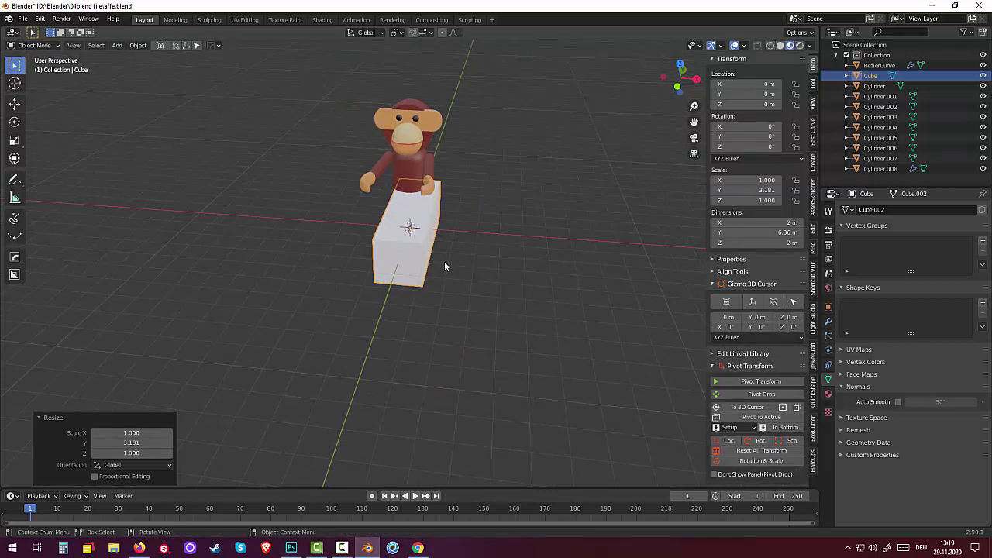
# Scale the block 1.493 along X and 1.15 along Z, making it 2.99 × 6.36 × 2.3 m.
pyautogui.press('s')
pyautogui.press('x')
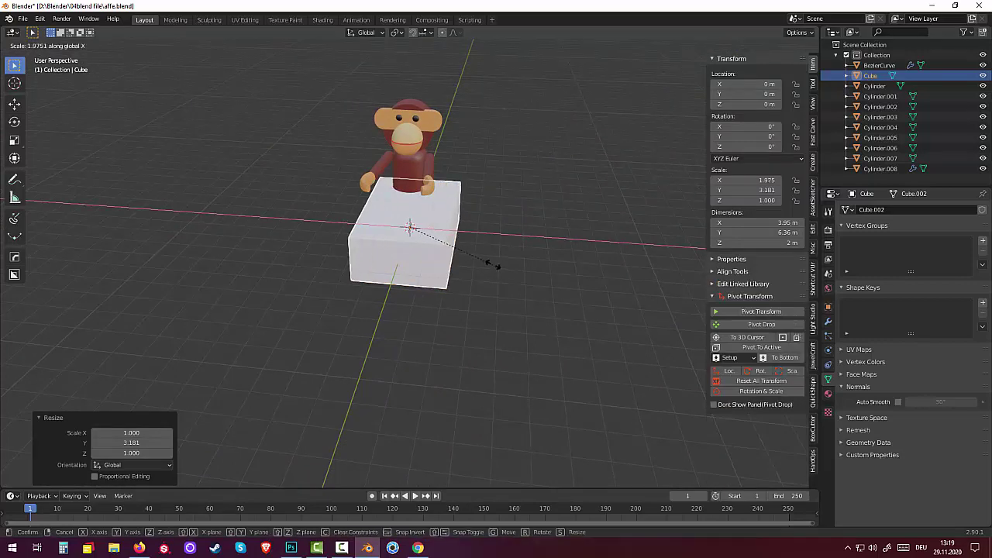
pyautogui.click(469, 259)
pyautogui.moveTo(470, 258)
pyautogui.mouseDown(button='middle')
pyautogui.moveTo(438, 218)
pyautogui.moveTo(370, 224)
pyautogui.moveTo(382, 253)
pyautogui.moveTo(393, 216)
pyautogui.mouseUp(button='middle')
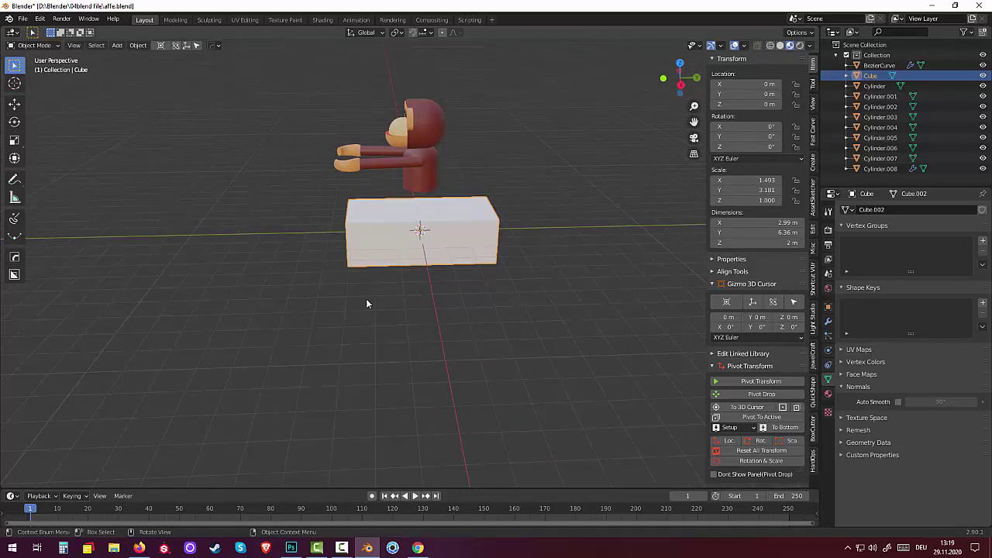
pyautogui.press('s')
pyautogui.press('z')
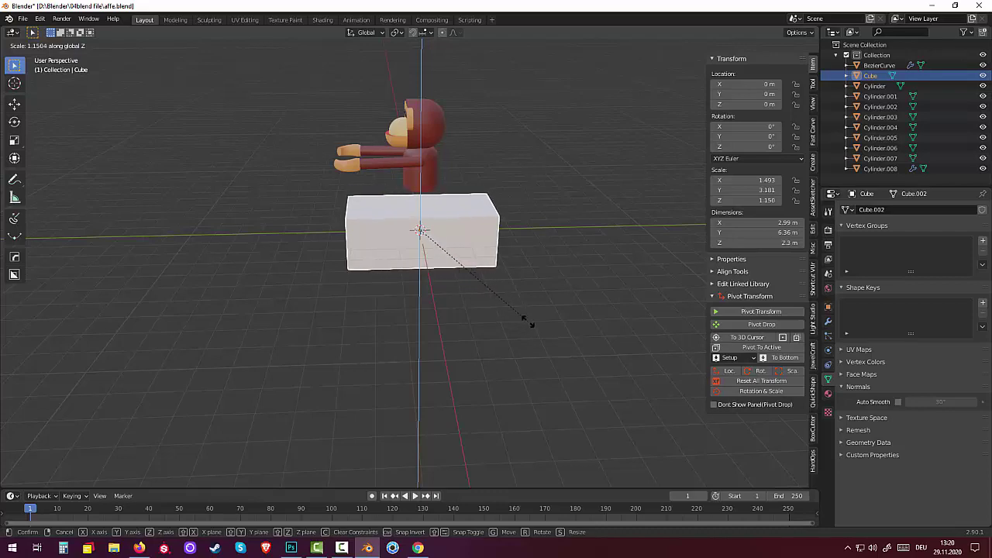
pyautogui.click(527, 321)
pyautogui.moveTo(528, 321)
pyautogui.mouseDown(button='middle')
pyautogui.moveTo(575, 324)
pyautogui.moveTo(545, 326)
pyautogui.mouseUp(button='middle')
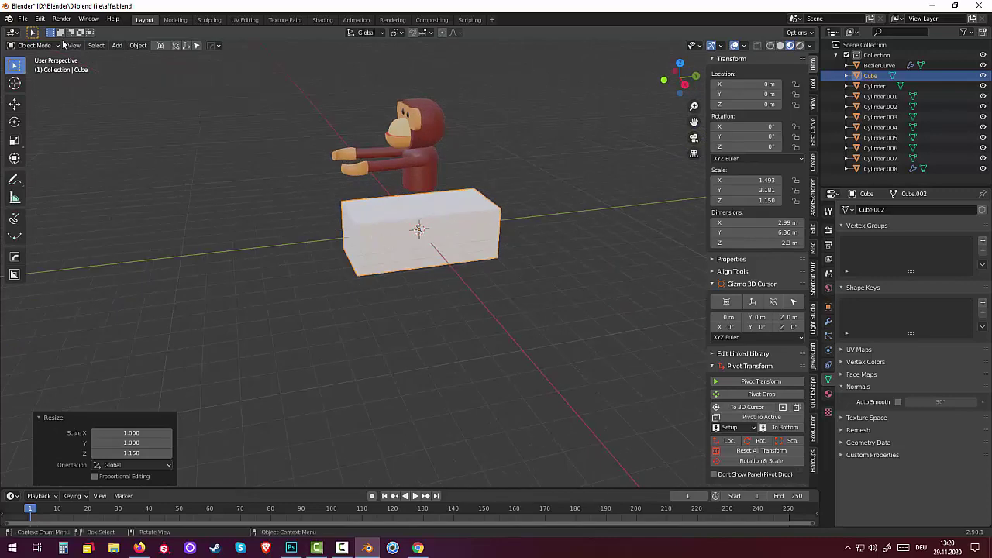
pyautogui.click(34, 45)
pyautogui.click(35, 66)
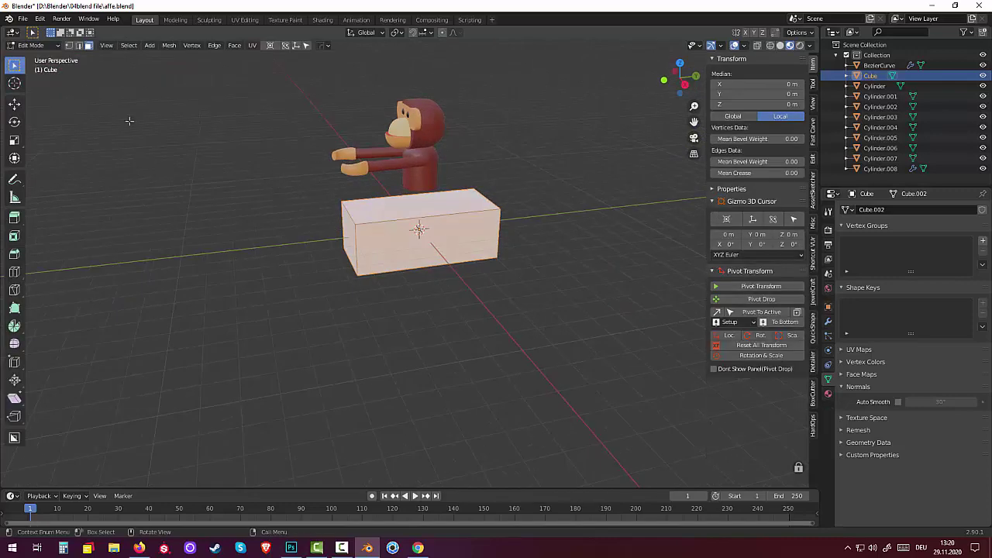
pyautogui.click(351, 219)
pyautogui.press('2')
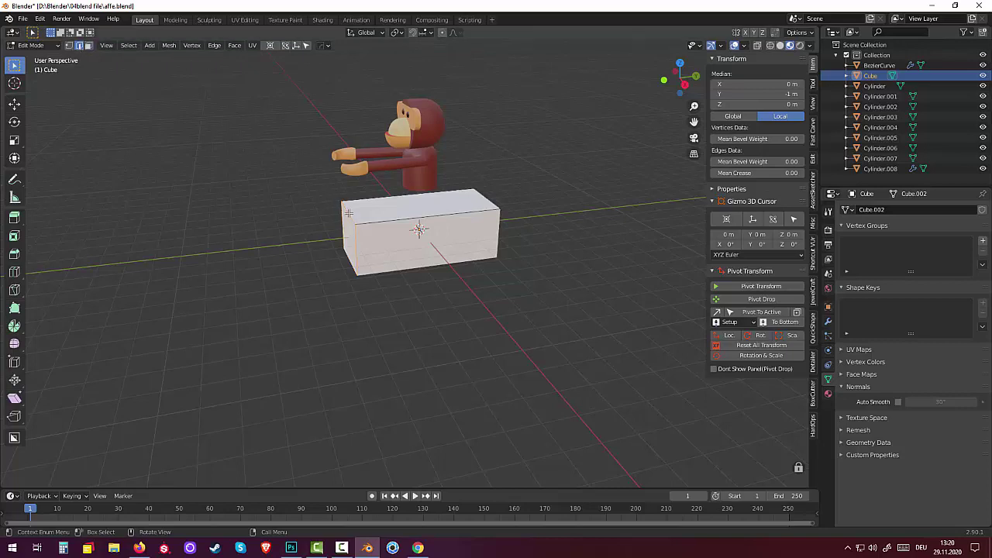
pyautogui.click(348, 213)
pyautogui.moveTo(517, 243); pyautogui.dragTo(511, 233, button='middle')
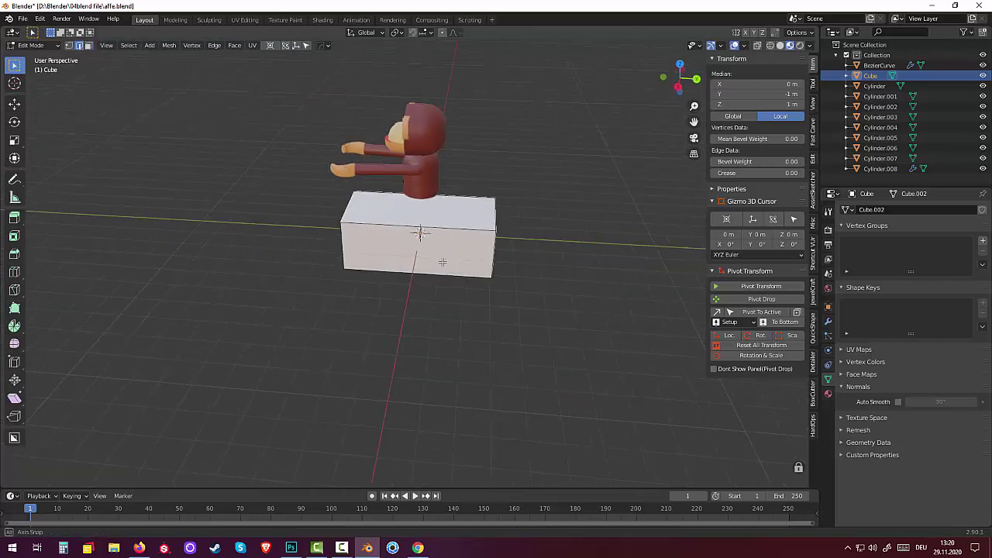
pyautogui.keyDown('shift'); pyautogui.click(493, 219); pyautogui.keyUp('shift')
pyautogui.keyDown('shift'); pyautogui.click(345, 213); pyautogui.keyUp('shift')
pyautogui.keyDown('shift'); pyautogui.click(345, 213); pyautogui.keyUp('shift')
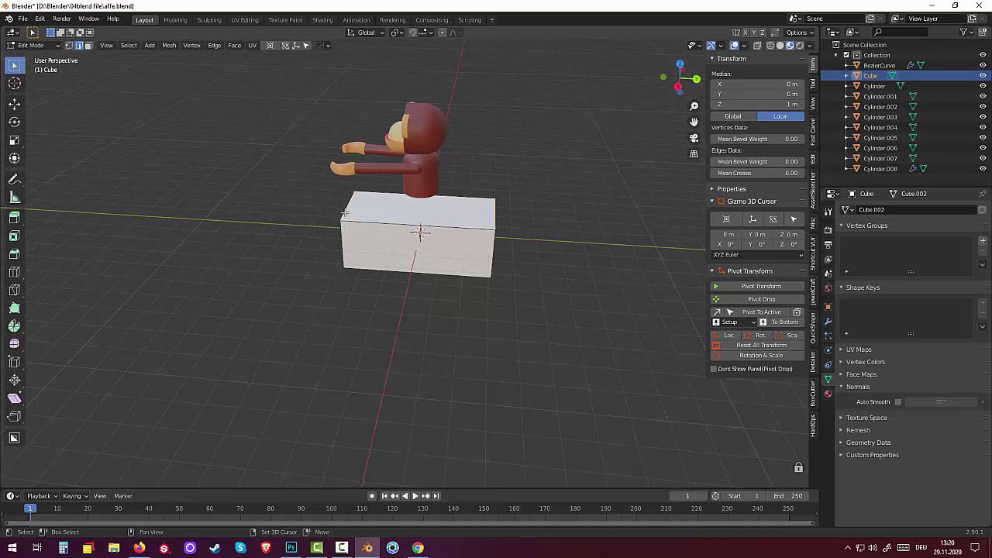
pyautogui.moveTo(431, 233); pyautogui.dragTo(412, 228, button='middle')
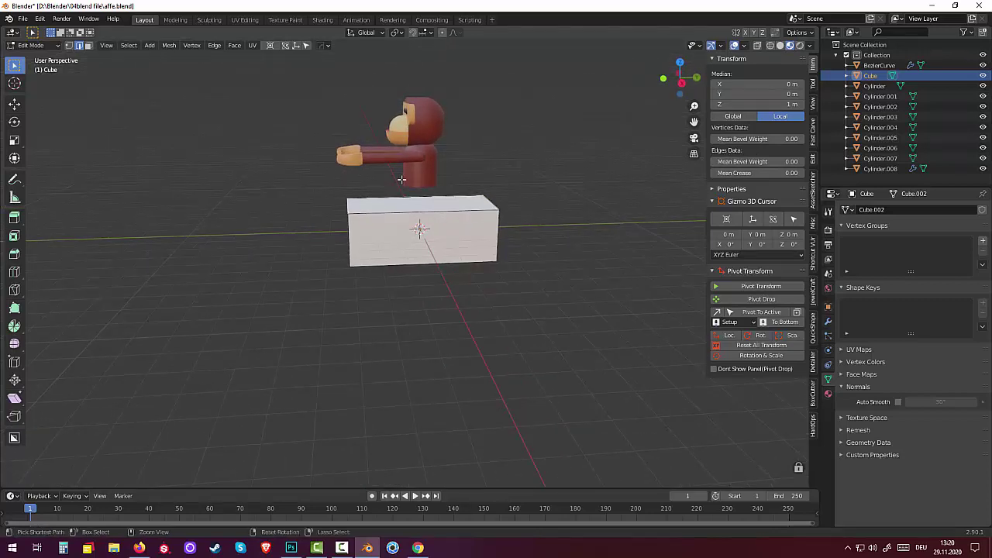
pyautogui.hotkey('ctrl', 'b')
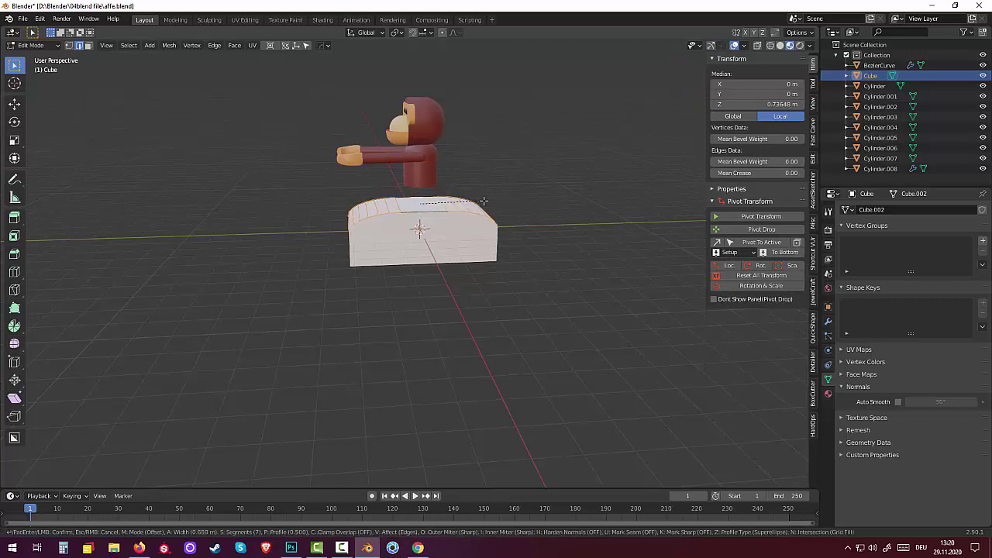
pyautogui.press('Escape')
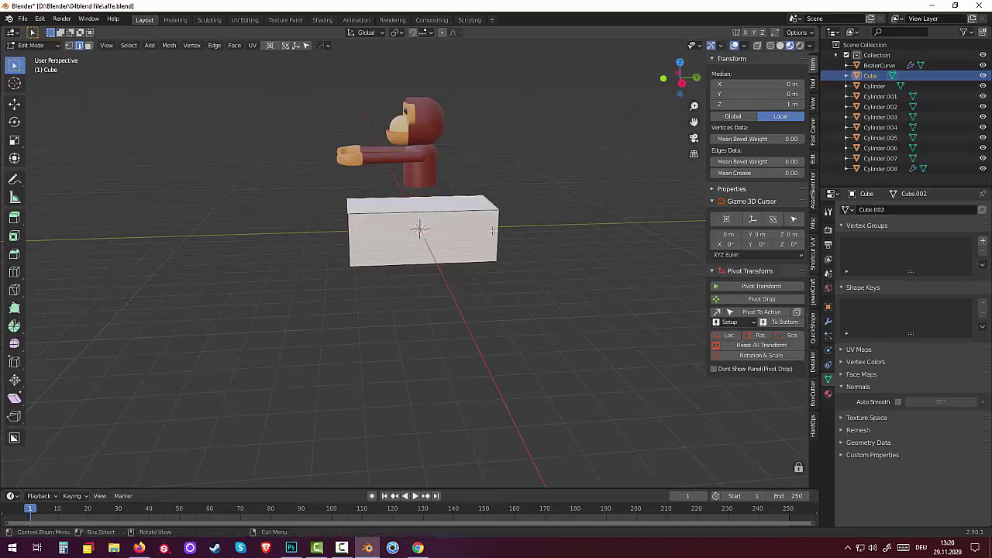
pyautogui.click(508, 261)
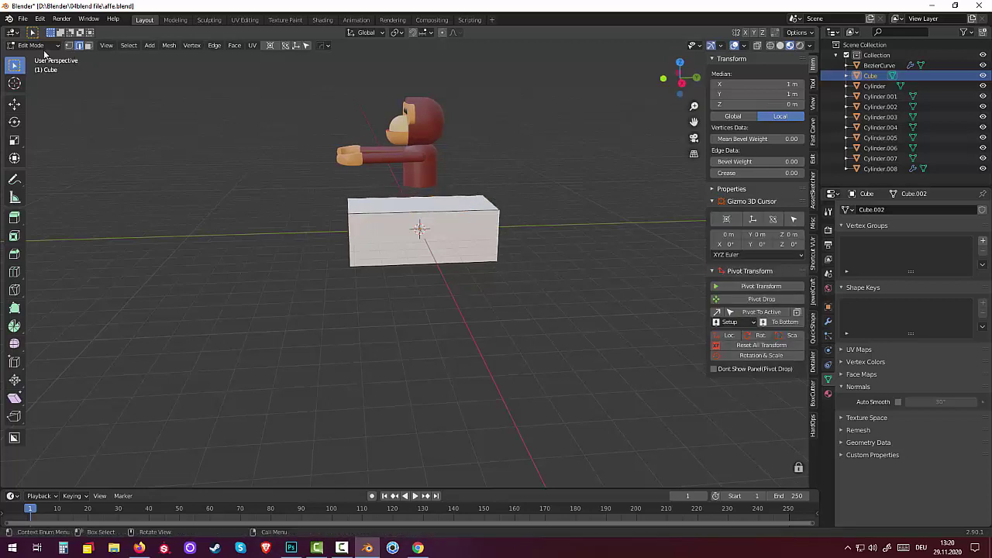
pyautogui.click(89, 45)
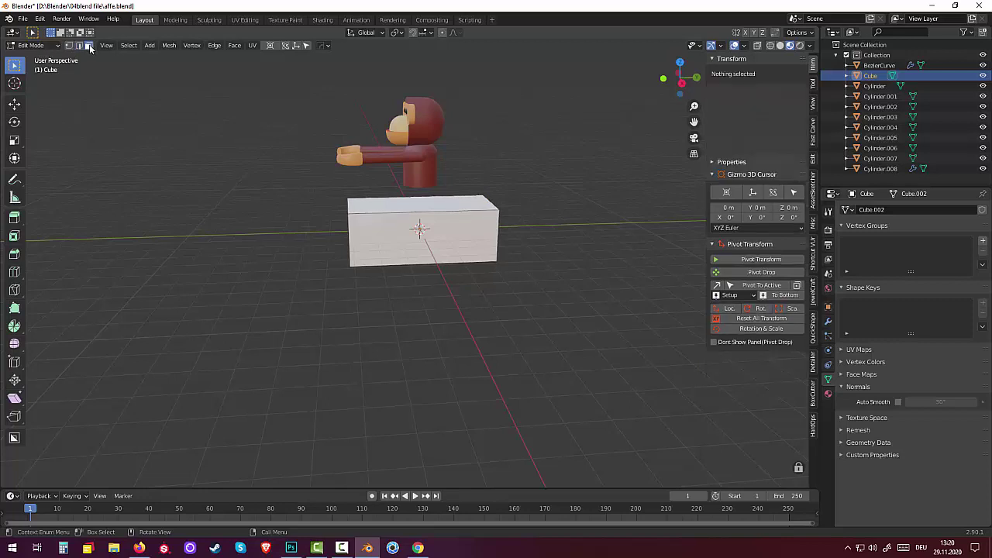
pyautogui.click(34, 45)
pyautogui.click(38, 59)
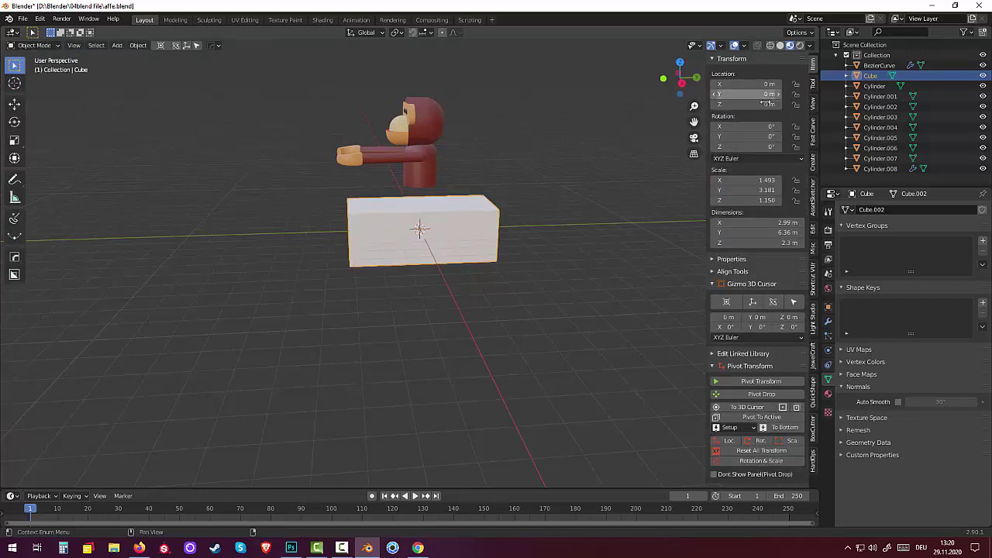
pyautogui.click(34, 45)
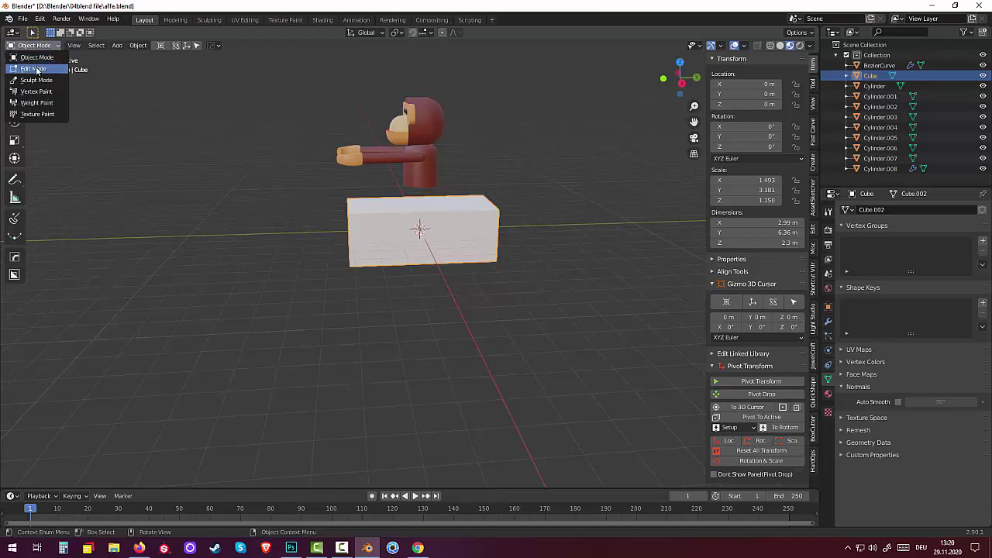
pyautogui.click(33, 69)
pyautogui.click(393, 236)
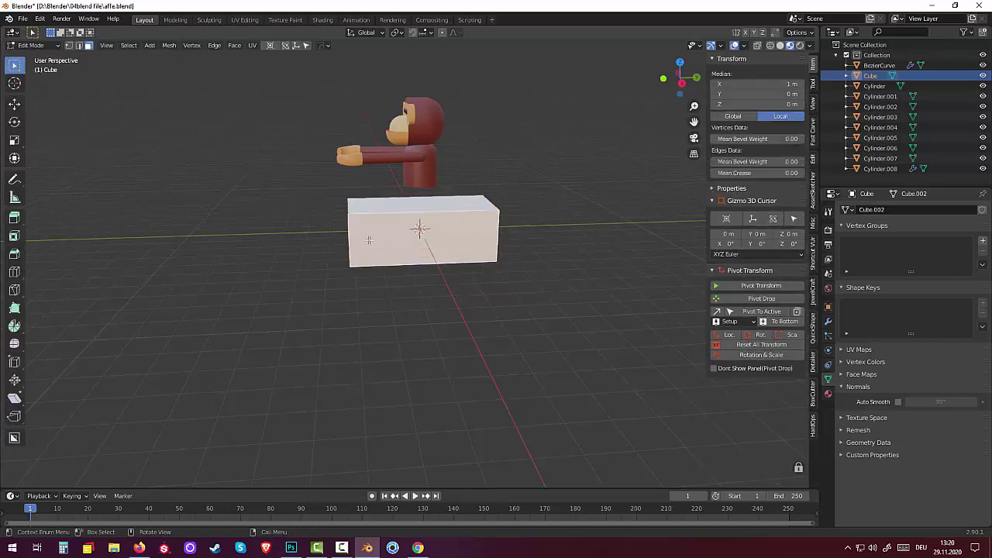
pyautogui.click(346, 205)
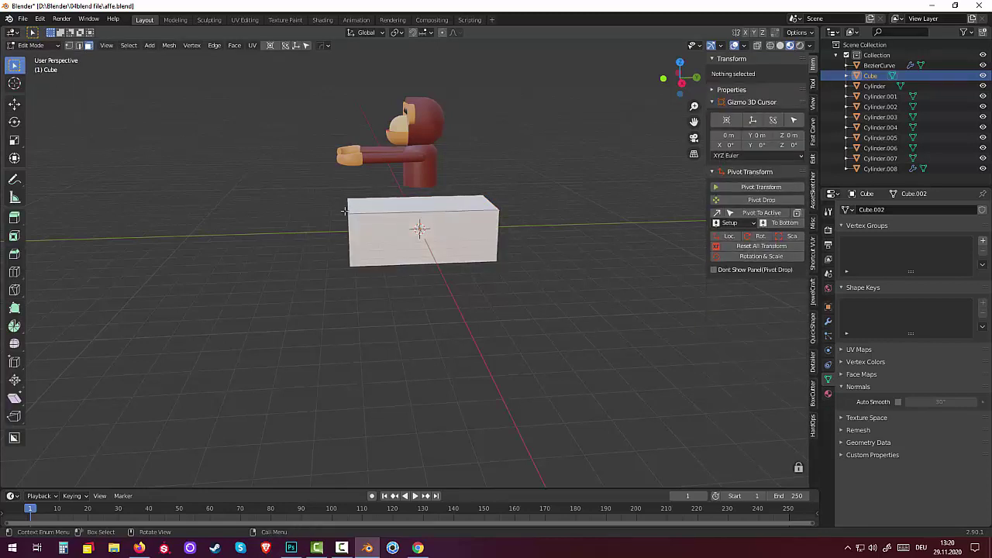
# Bevel one top end edge of the block with 7 segments at 1.57 m width.
pyautogui.moveTo(439, 223); pyautogui.dragTo(414, 224, button='middle')
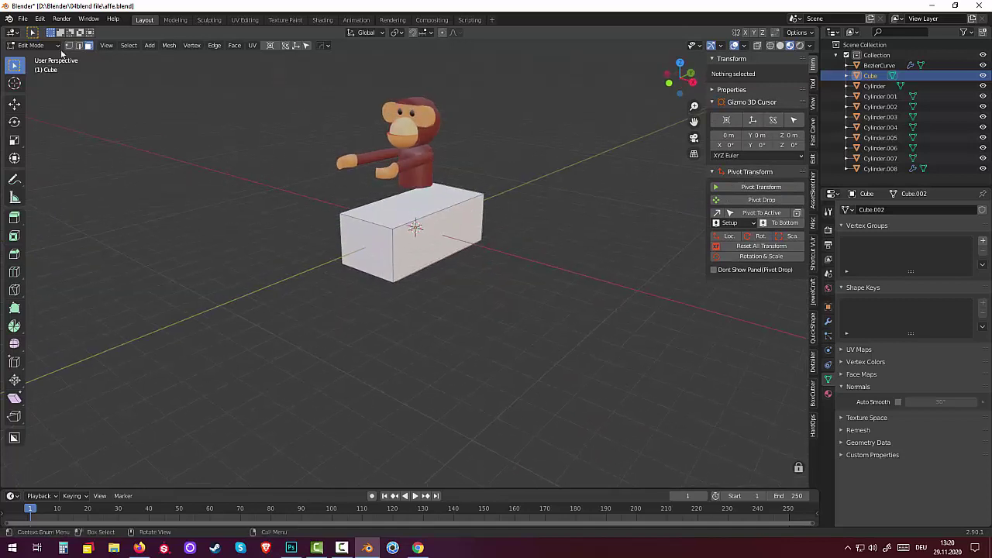
pyautogui.click(354, 219)
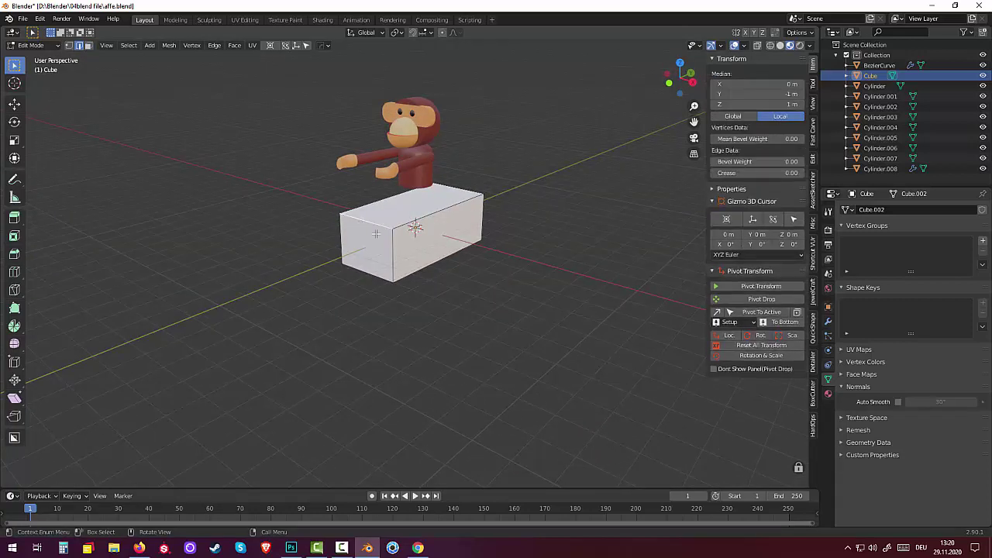
pyautogui.moveTo(417, 257); pyautogui.dragTo(395, 261, button='middle')
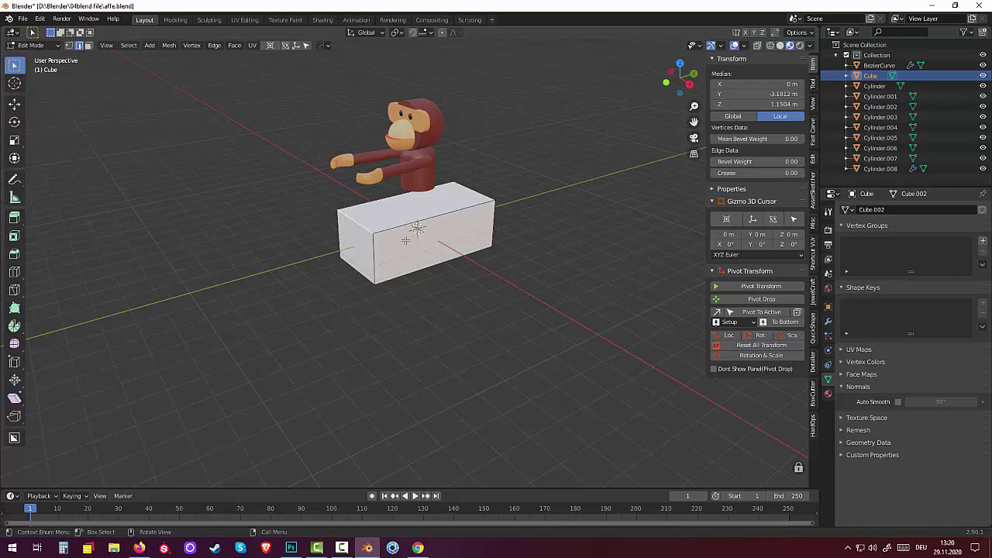
pyautogui.hotkey('ctrl', 'b')
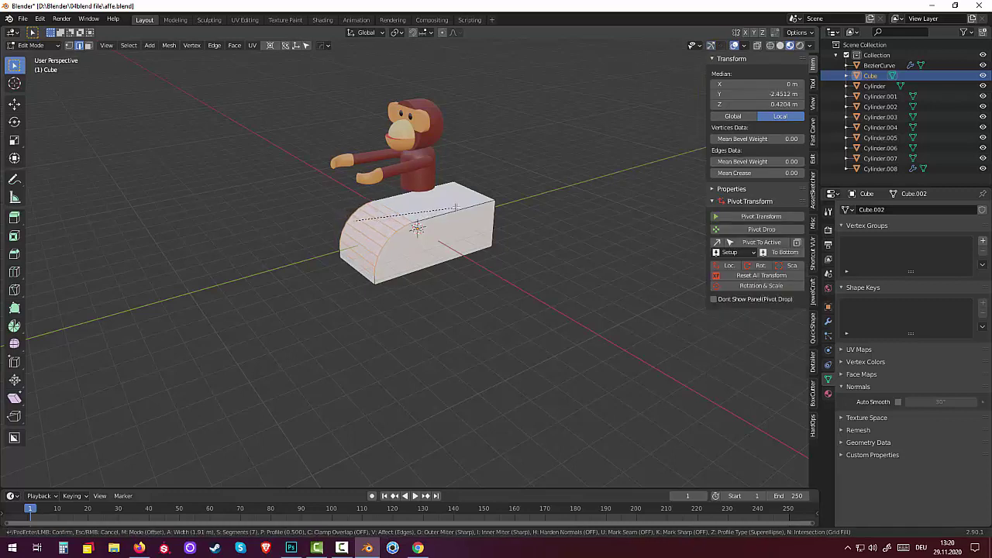
pyautogui.click(444, 207)
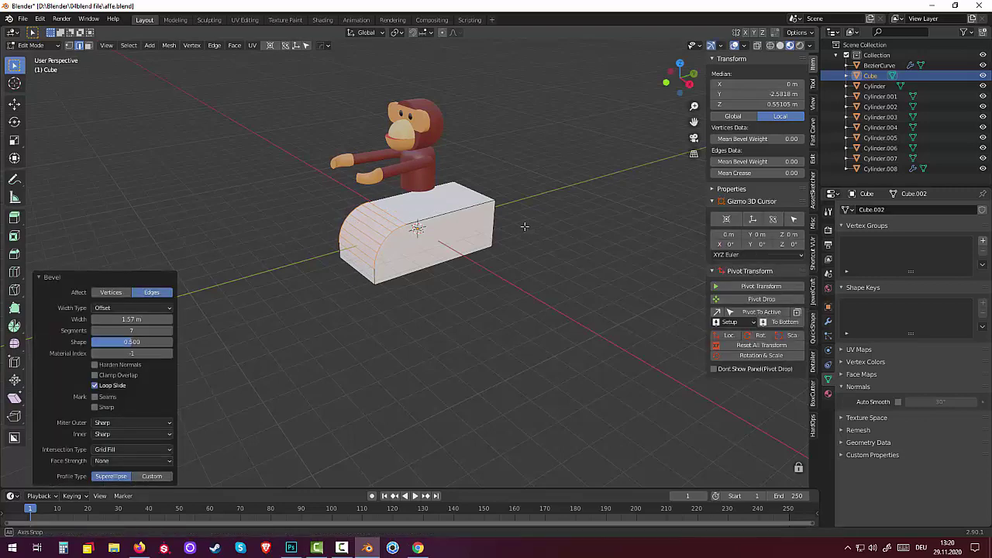
pyautogui.moveTo(444, 208)
pyautogui.mouseDown(button='middle')
pyautogui.moveTo(485, 210)
pyautogui.moveTo(469, 213)
pyautogui.mouseUp(button='middle')
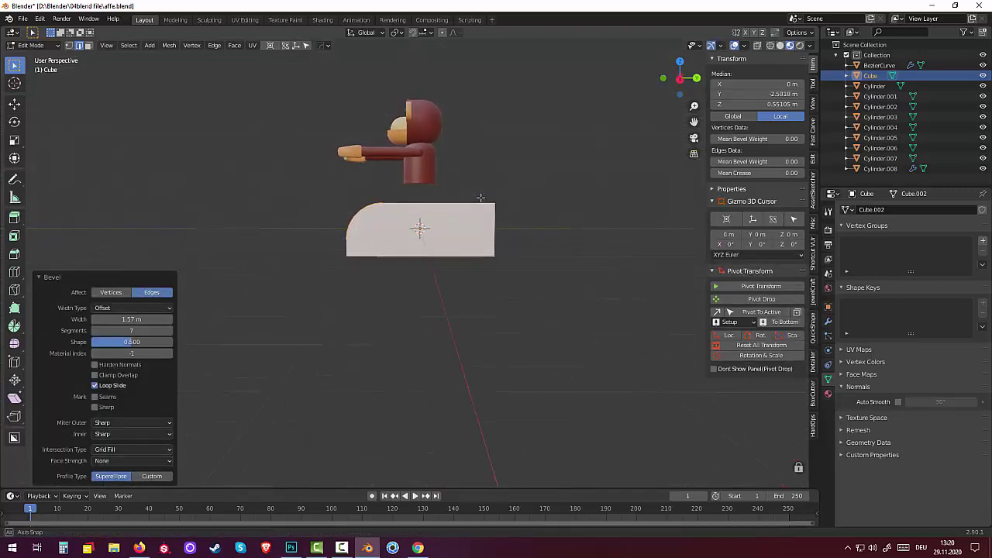
pyautogui.click(491, 205)
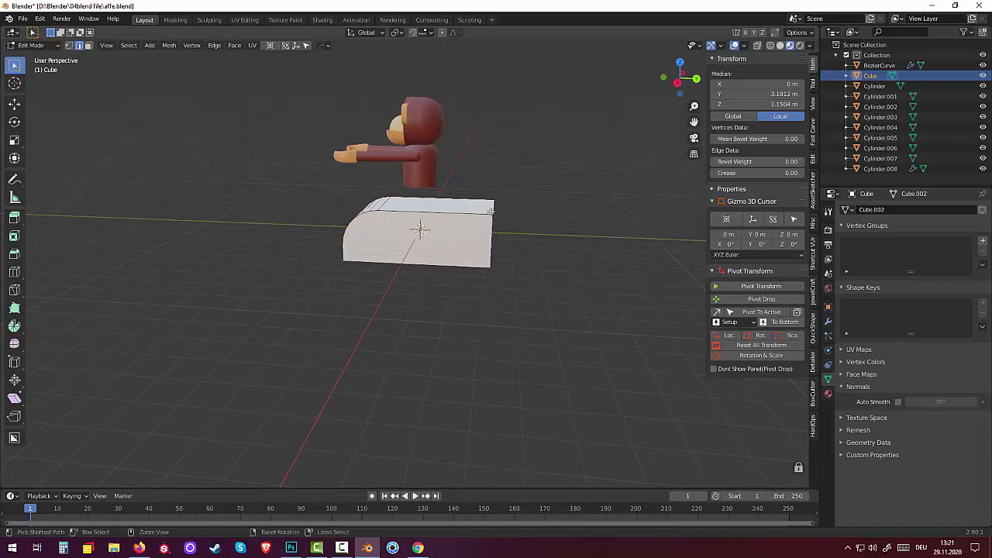
# Bevel the opposite top end edge with 7 segments at 1.11 m, then deselect everything.
pyautogui.keyDown('alt'); pyautogui.click(492, 209); pyautogui.keyUp('alt')
pyautogui.hotkey('ctrl', 'b')
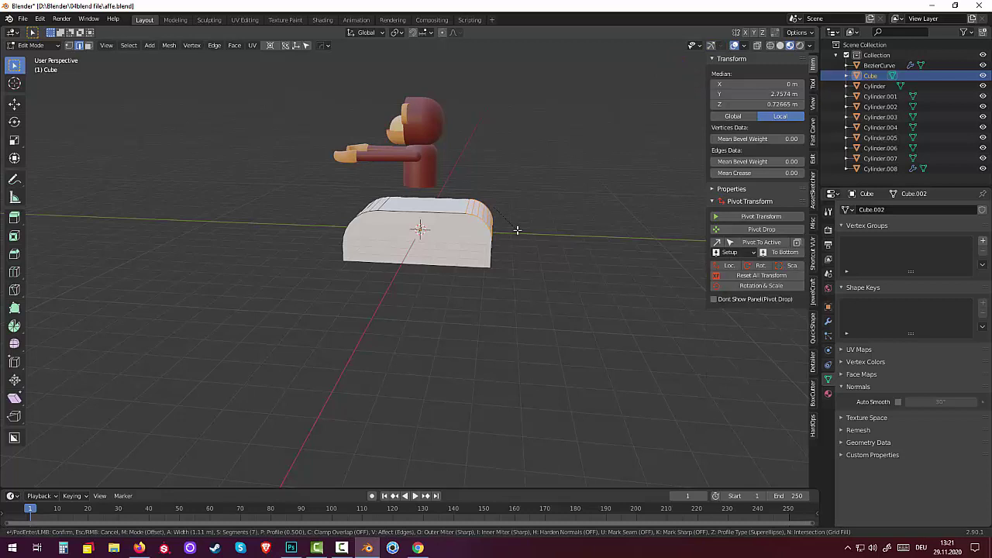
pyautogui.click(517, 230)
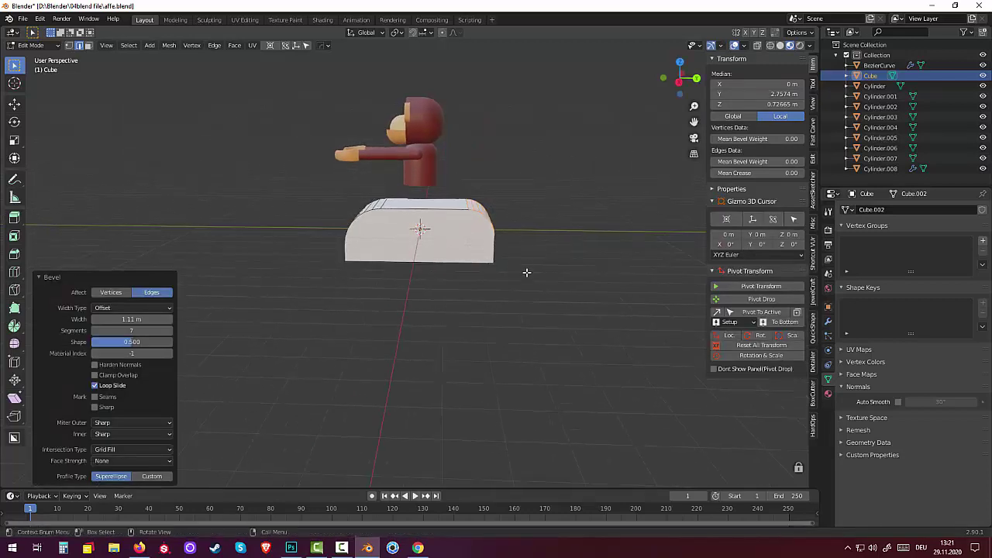
pyautogui.hotkey('ctrl', 'z')
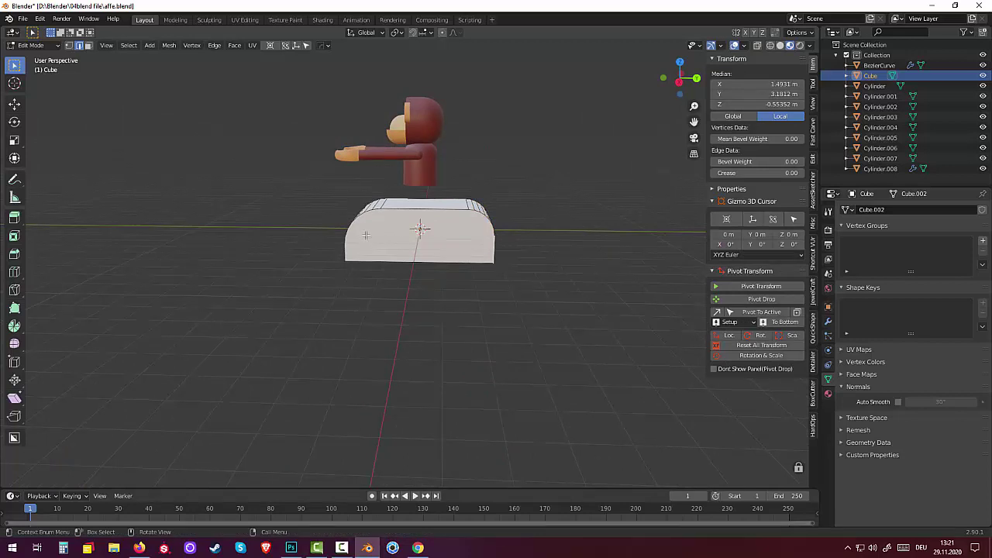
pyautogui.press('s')
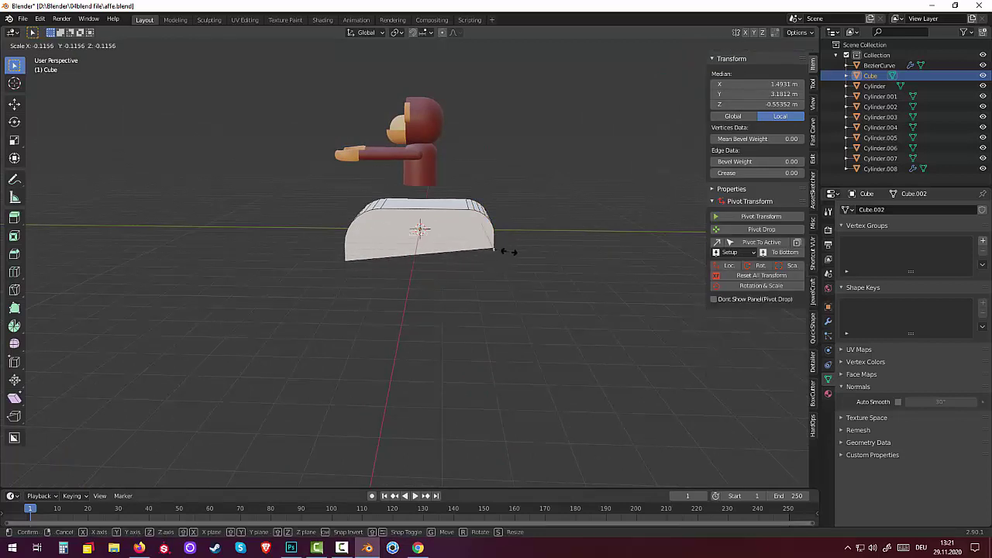
pyautogui.press('Escape')
pyautogui.hotkey('alt', 'a')
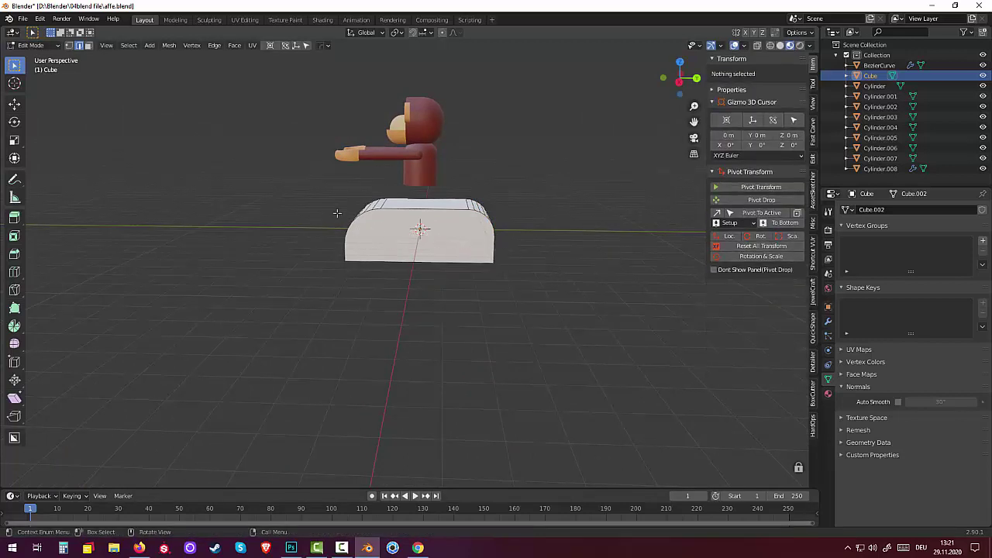
# In Object Mode, add a cylinder rotated 90° on Y with radius 1.05 m and depth 5.64 m.
pyautogui.click(35, 45)
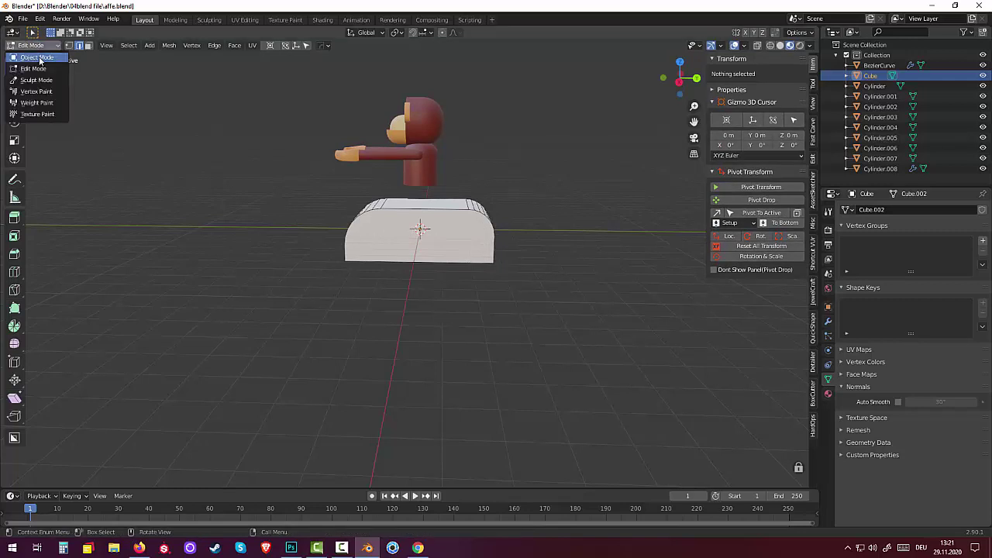
pyautogui.click(37, 58)
pyautogui.hotkey('shift', 'a')
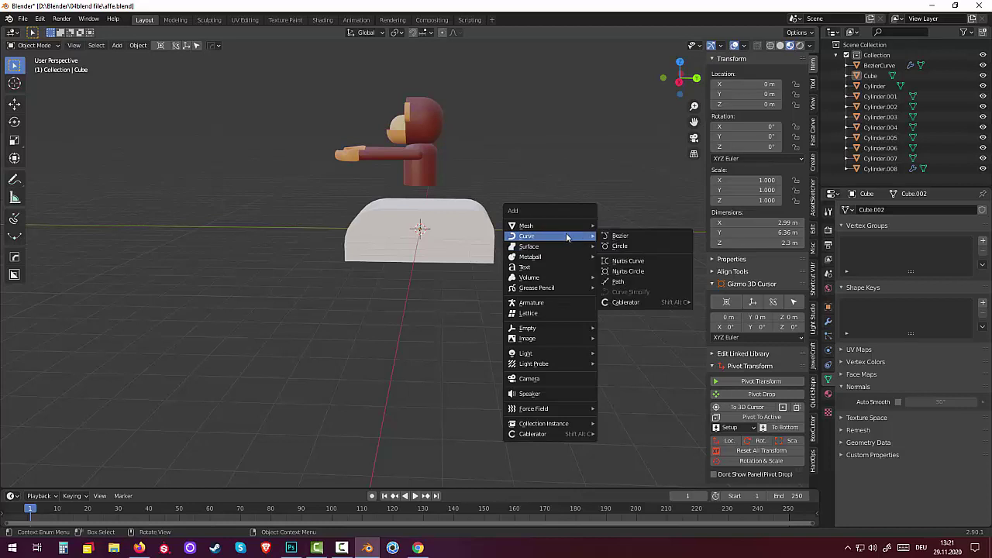
pyautogui.moveTo(526, 225)
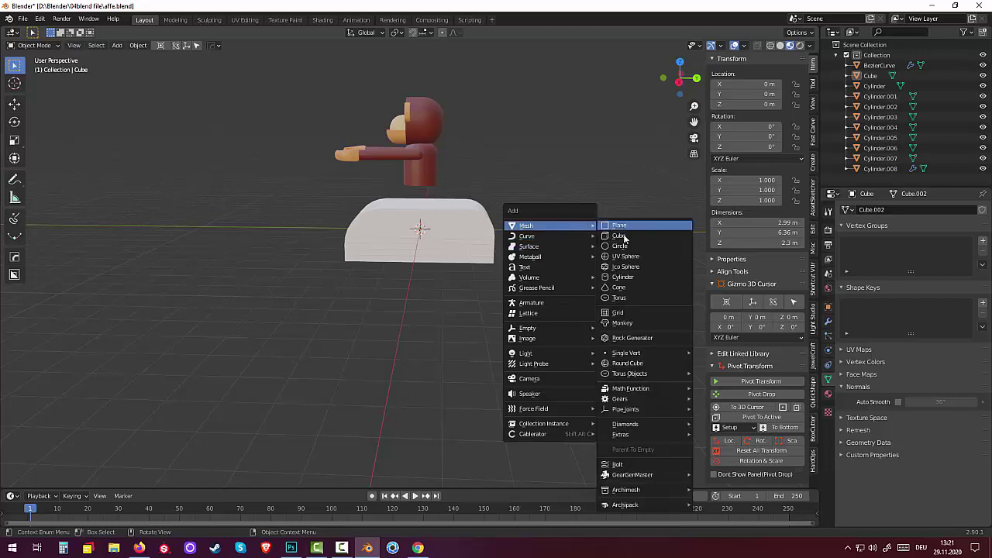
pyautogui.click(631, 277)
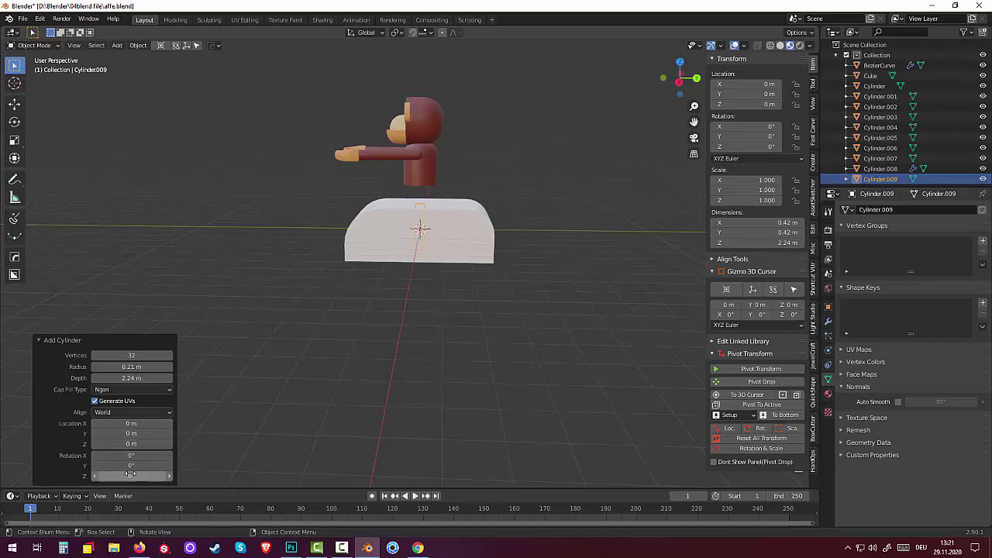
pyautogui.click(128, 465)
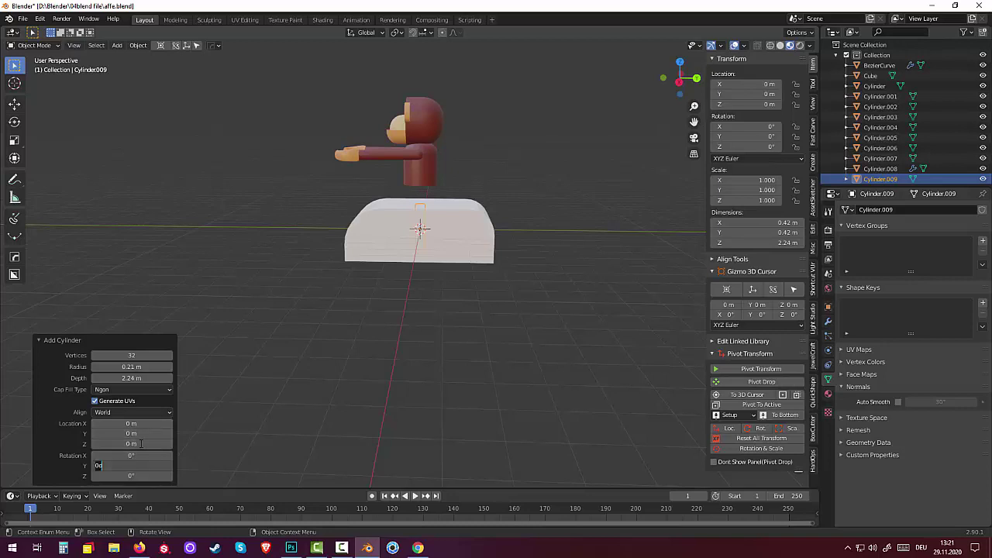
pyautogui.write('90')
pyautogui.press('Return')
pyautogui.moveTo(131, 367); pyautogui.dragTo(202, 367)
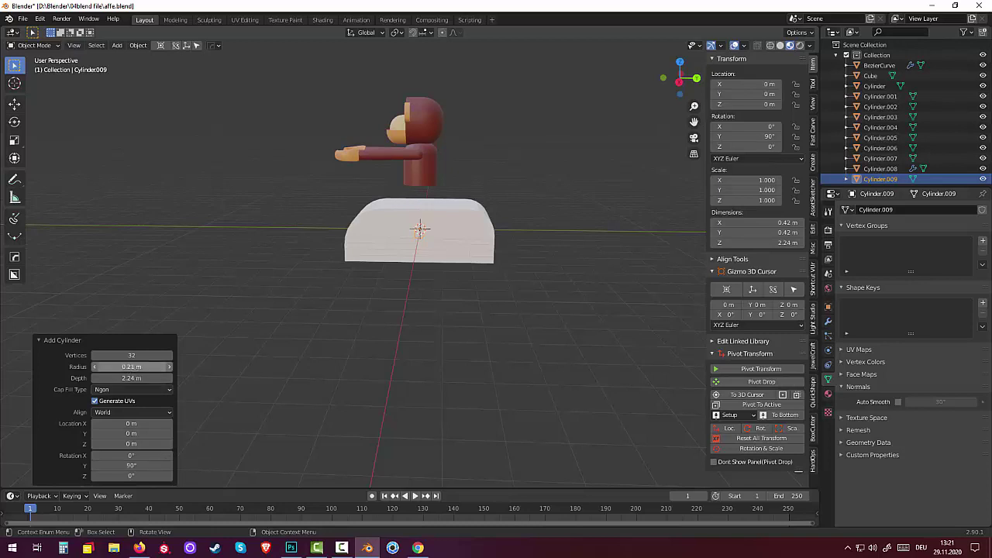
pyautogui.moveTo(132, 367)
pyautogui.mouseDown()
pyautogui.moveTo(143, 377)
pyautogui.moveTo(186, 377)
pyautogui.mouseUp()
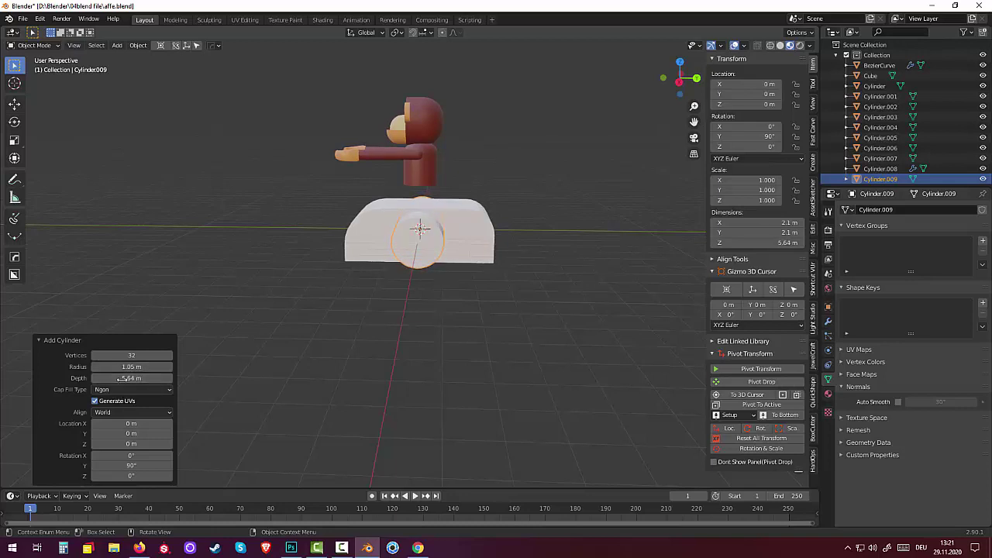
pyautogui.press('KP_3')
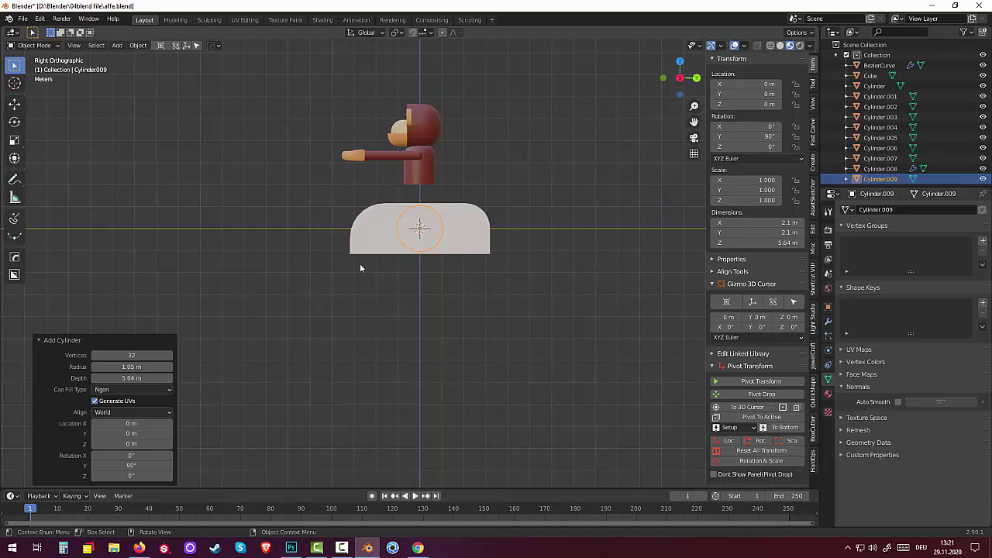
# Move the cylinder up to Z 0.75252 m and scale it uniformly by 1.118.
pyautogui.press('g')
pyautogui.press('z')
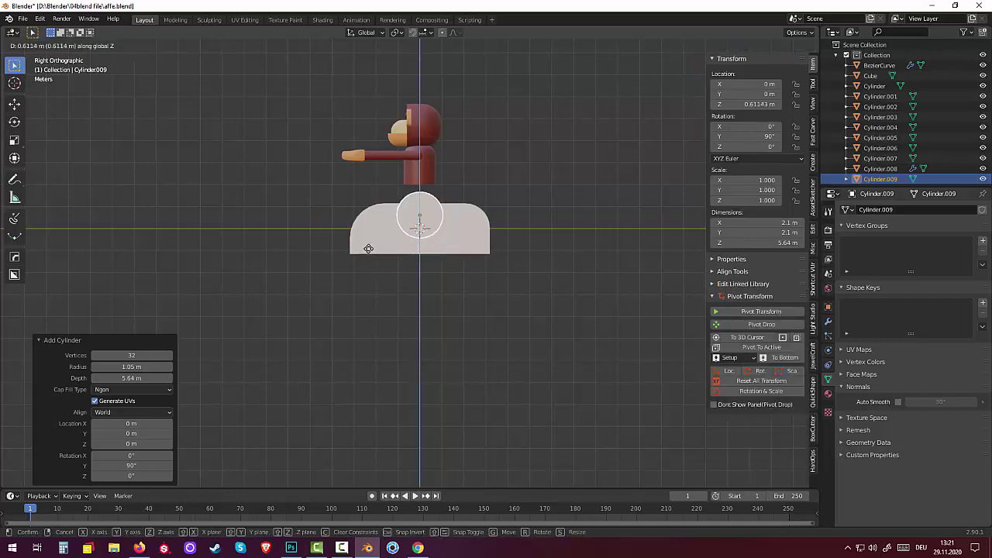
pyautogui.click(367, 248)
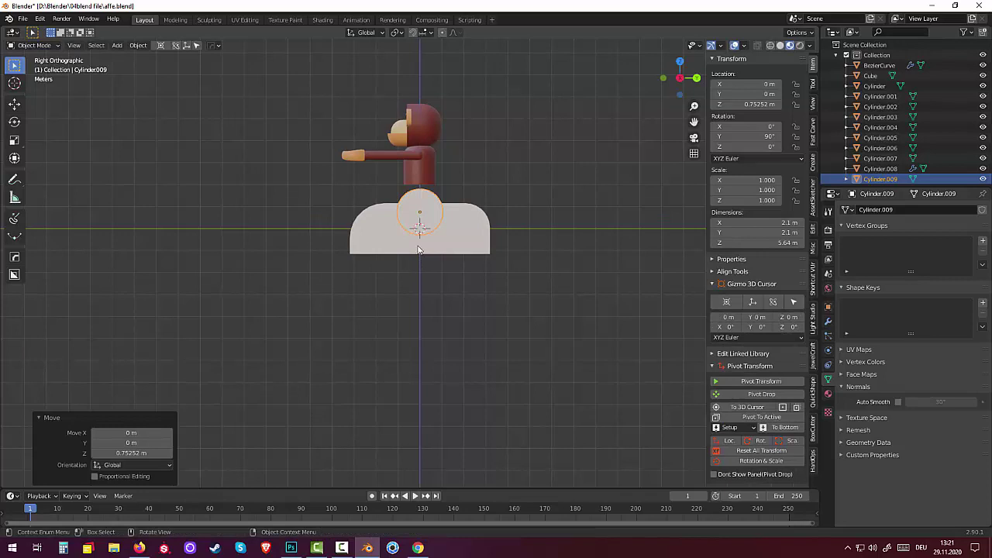
pyautogui.press('s')
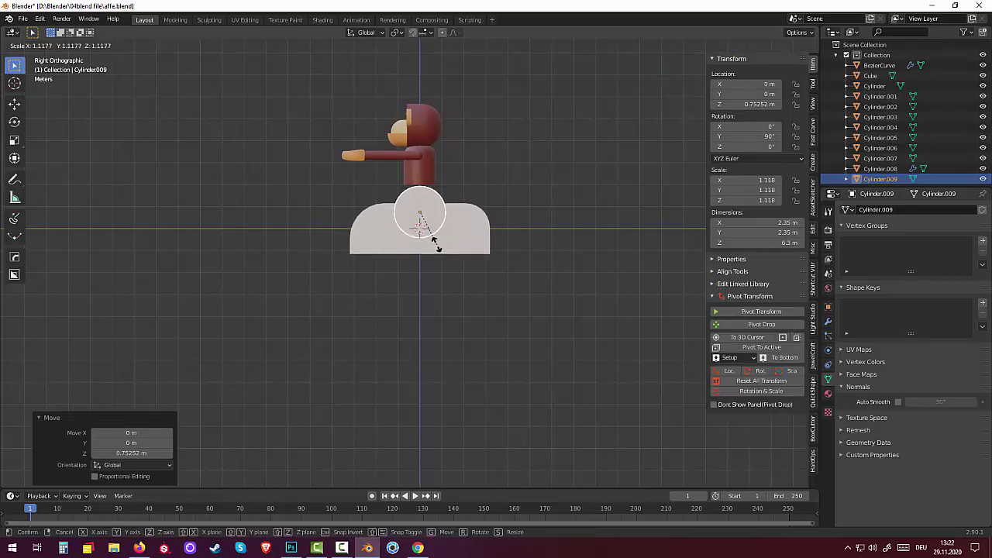
pyautogui.click(436, 245)
pyautogui.moveTo(462, 258); pyautogui.dragTo(500, 291, button='middle')
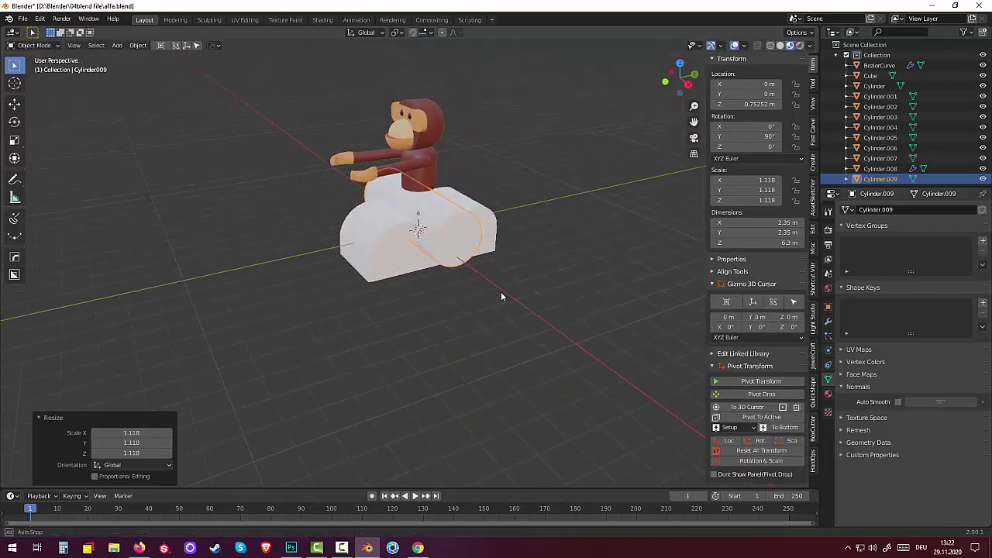
# Set the boolean target to Cube and apply Difference to carve the cylinder out.
pyautogui.click(813, 139)
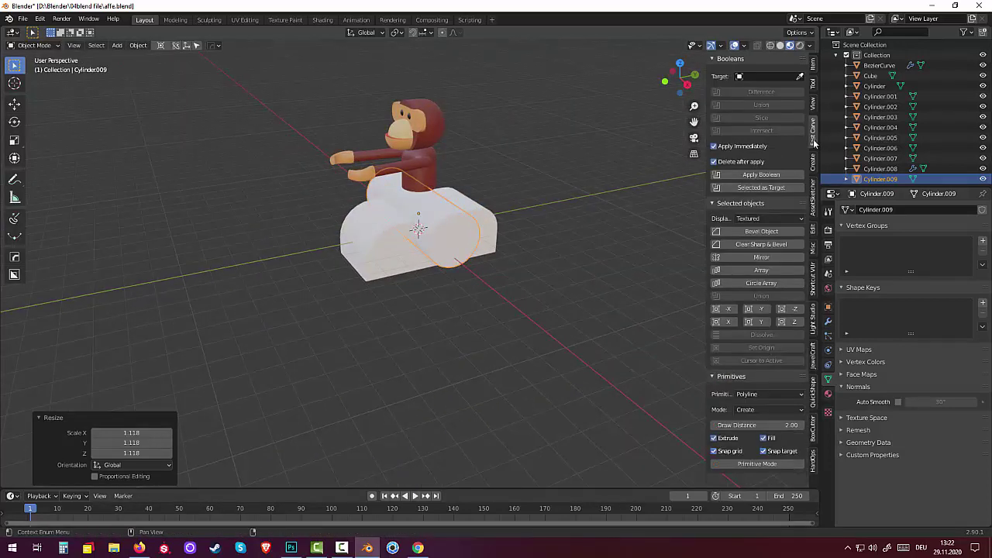
pyautogui.click(800, 76)
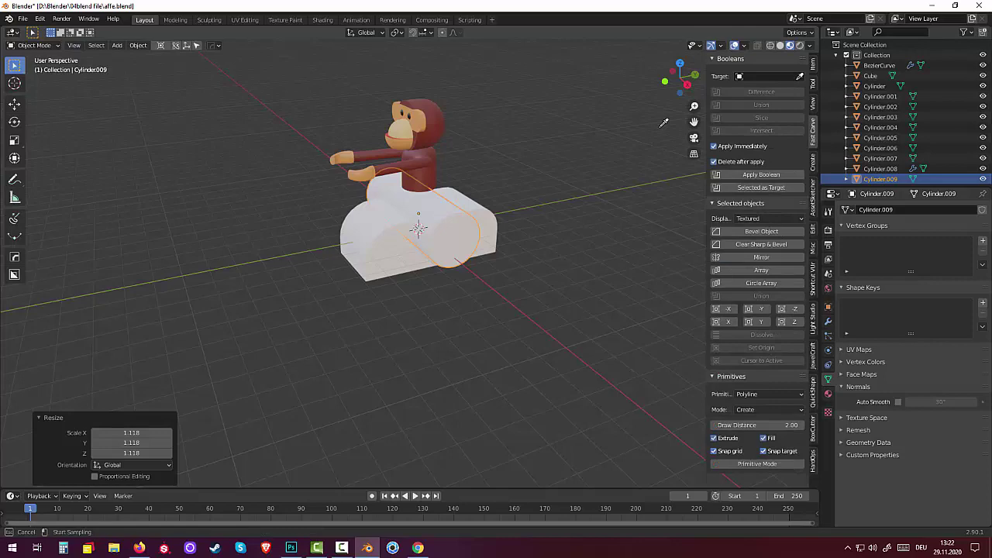
pyautogui.click(497, 206)
pyautogui.click(768, 90)
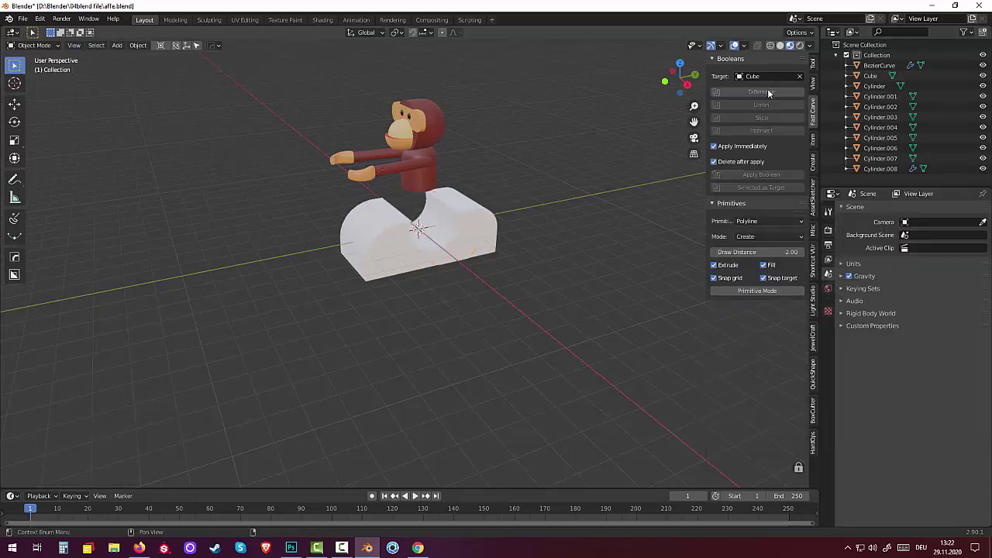
pyautogui.moveTo(586, 226); pyautogui.dragTo(551, 198, button='middle')
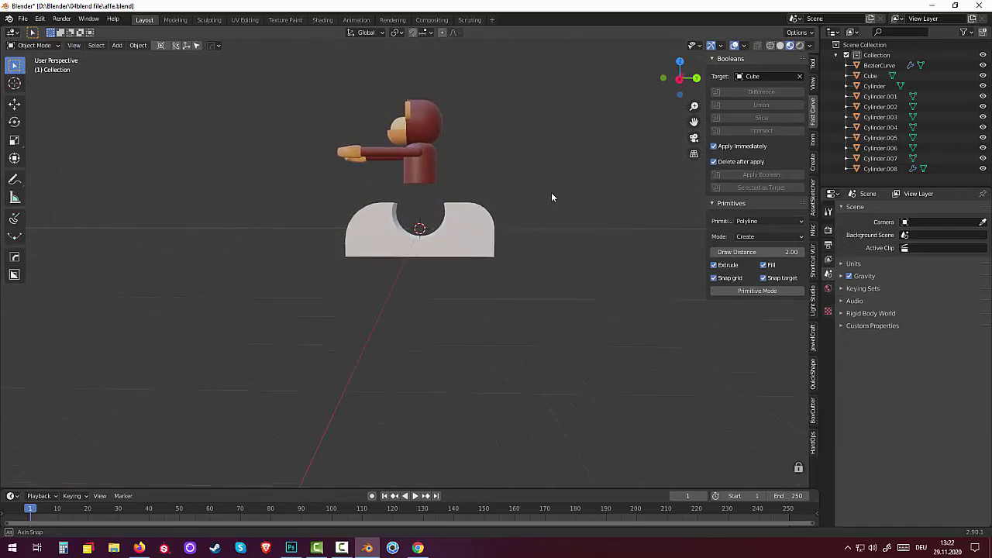
pyautogui.moveTo(550, 199)
pyautogui.mouseDown(button='middle')
pyautogui.moveTo(573, 258)
pyautogui.moveTo(678, 220)
pyautogui.moveTo(659, 224)
pyautogui.mouseUp(button='middle')
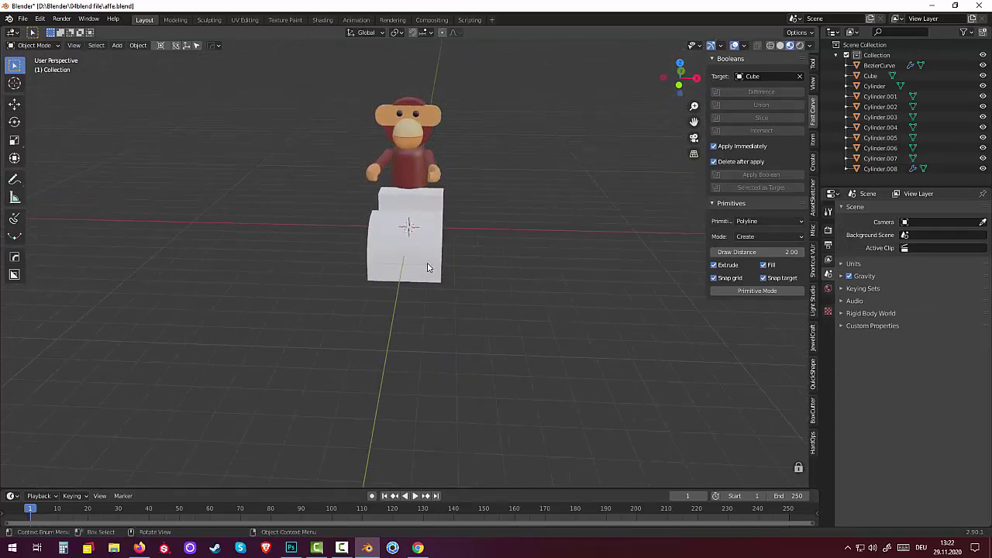
# Select the Cube and scale it to 0.796 along X.
pyautogui.click(427, 268)
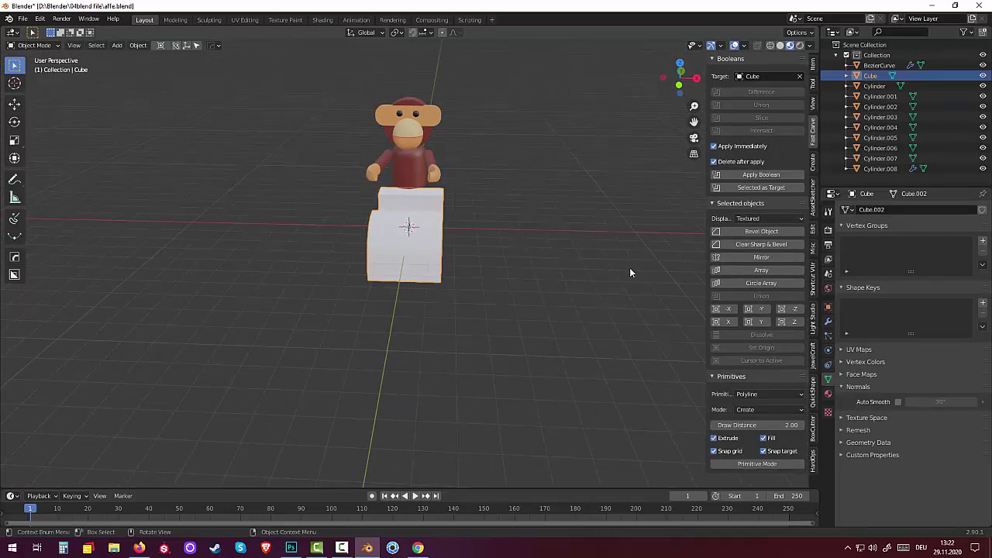
pyautogui.press('s')
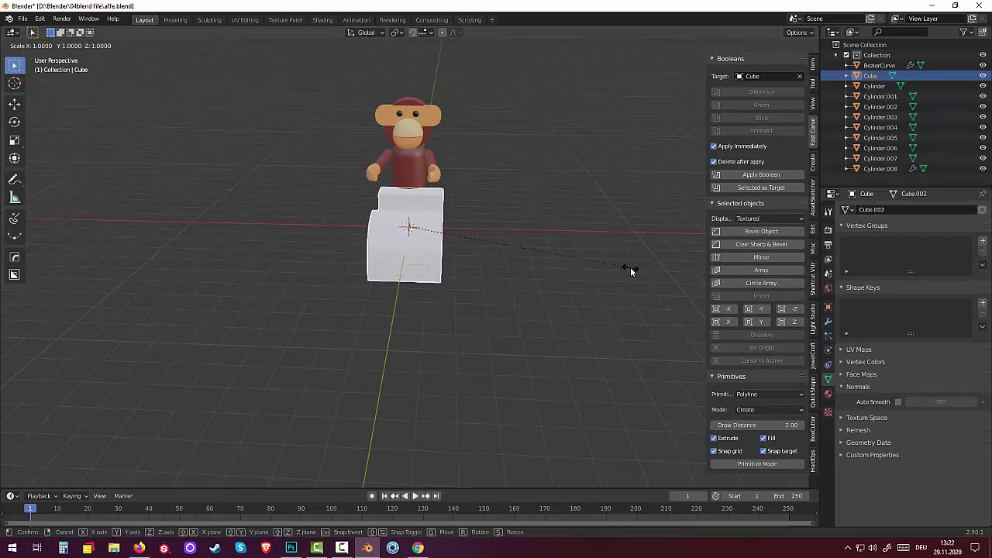
pyautogui.press('y')
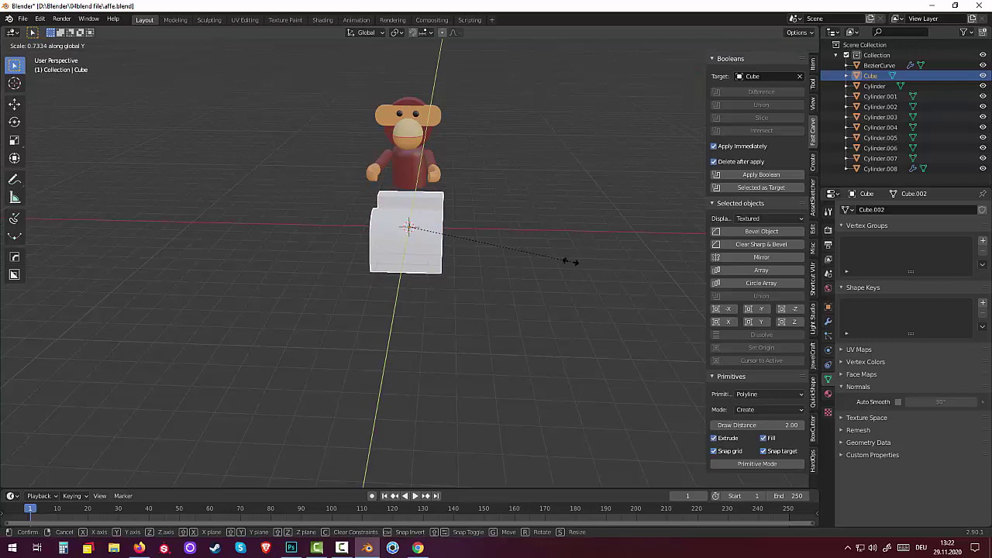
pyautogui.press('Escape')
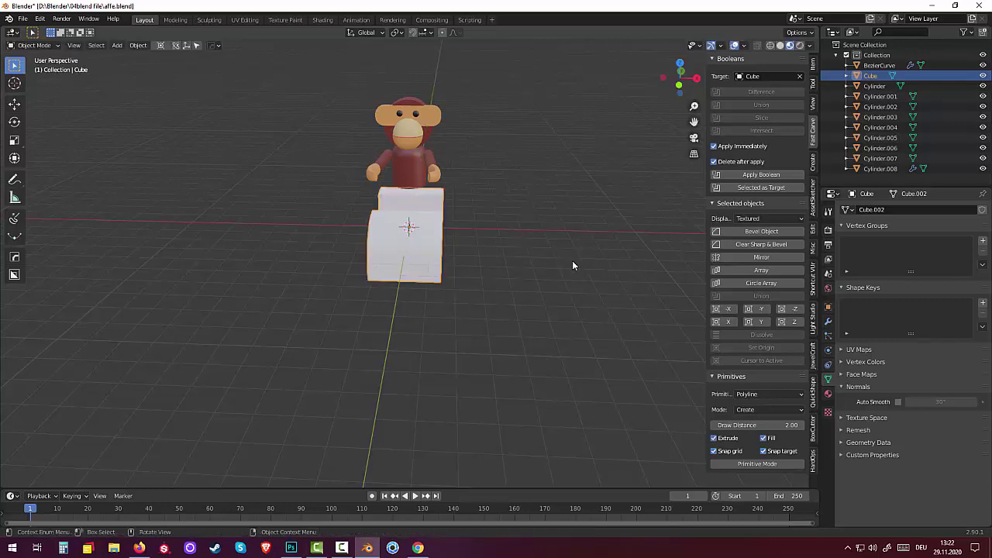
pyautogui.press('s')
pyautogui.press('x')
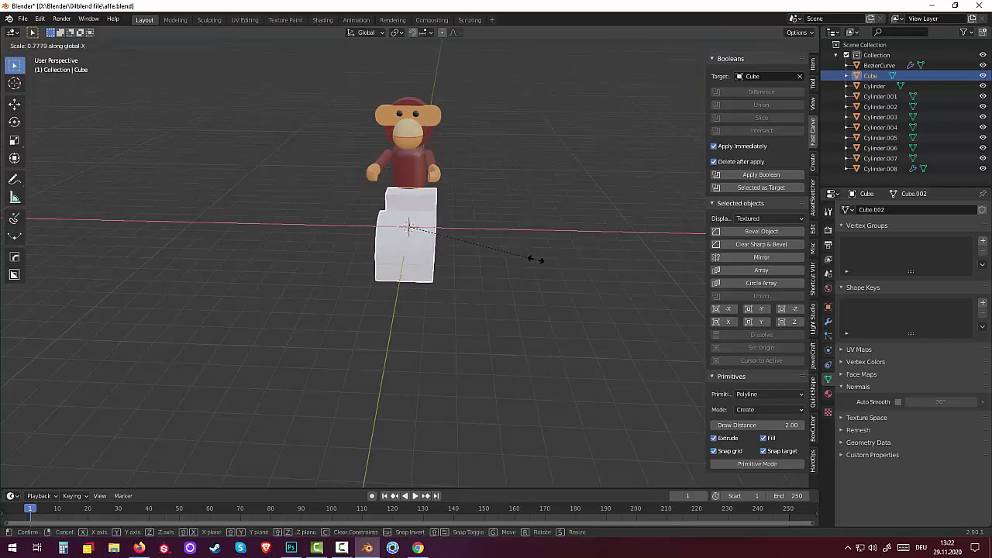
pyautogui.click(537, 258)
pyautogui.moveTo(537, 258)
pyautogui.mouseDown(button='middle')
pyautogui.moveTo(401, 235)
pyautogui.moveTo(470, 260)
pyautogui.moveTo(437, 264)
pyautogui.mouseUp(button='middle')
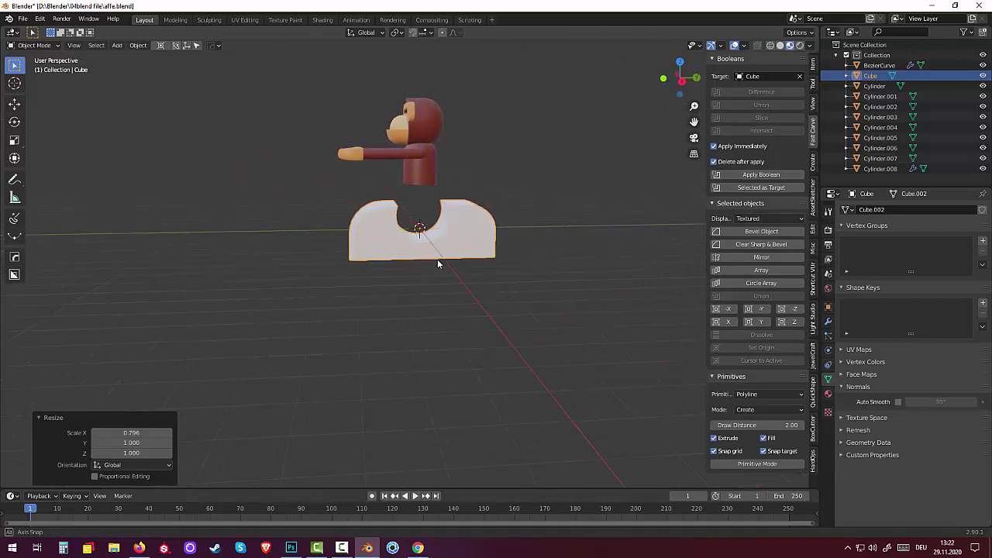
pyautogui.moveTo(384, 294)
pyautogui.mouseDown(button='middle')
pyautogui.moveTo(480, 344)
pyautogui.moveTo(451, 317)
pyautogui.moveTo(396, 310)
pyautogui.mouseUp(button='middle')
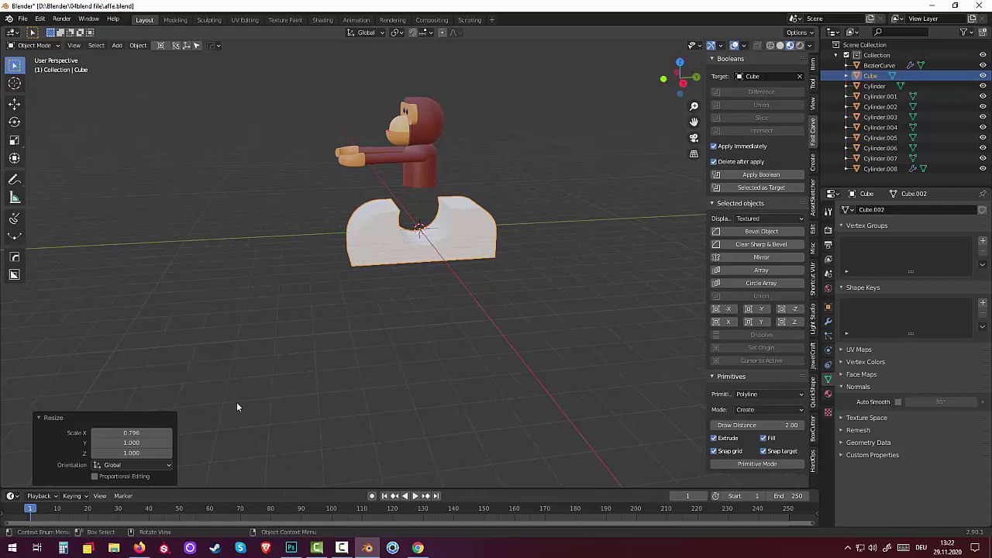
# Clear the selection and add a new cylinder at the 3D cursor.
pyautogui.hotkey('shift', 'a')
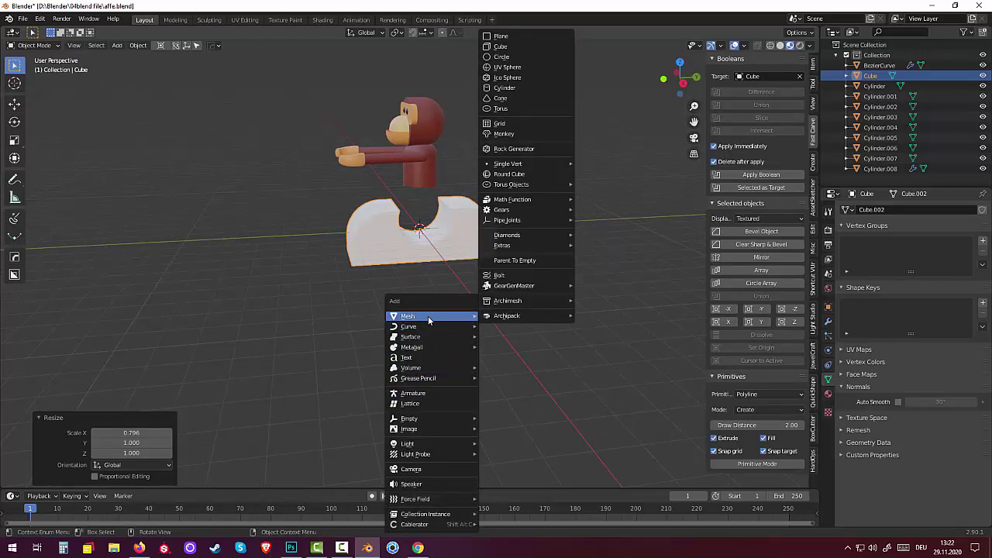
pyautogui.click(601, 182)
pyautogui.click(583, 218)
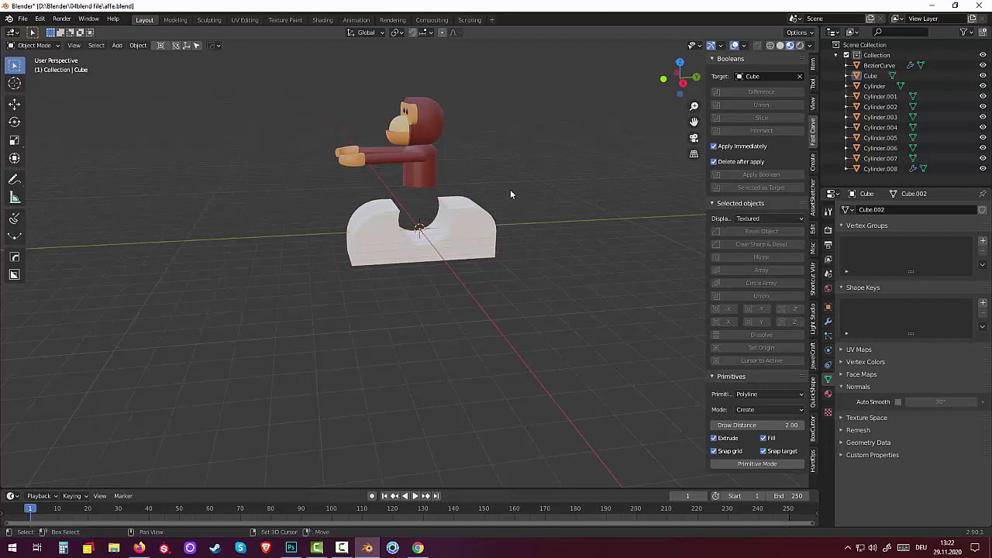
pyautogui.hotkey('shift', 'a')
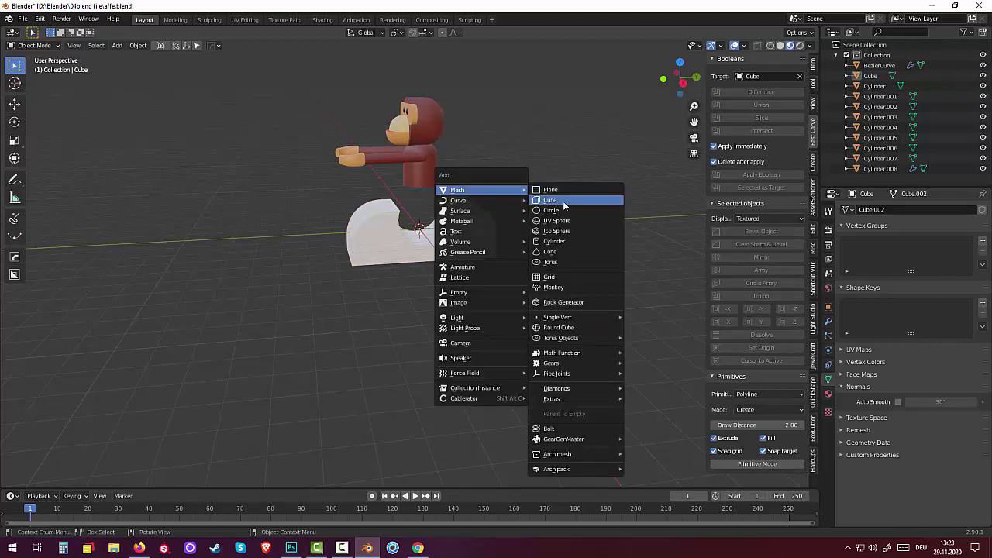
pyautogui.click(556, 241)
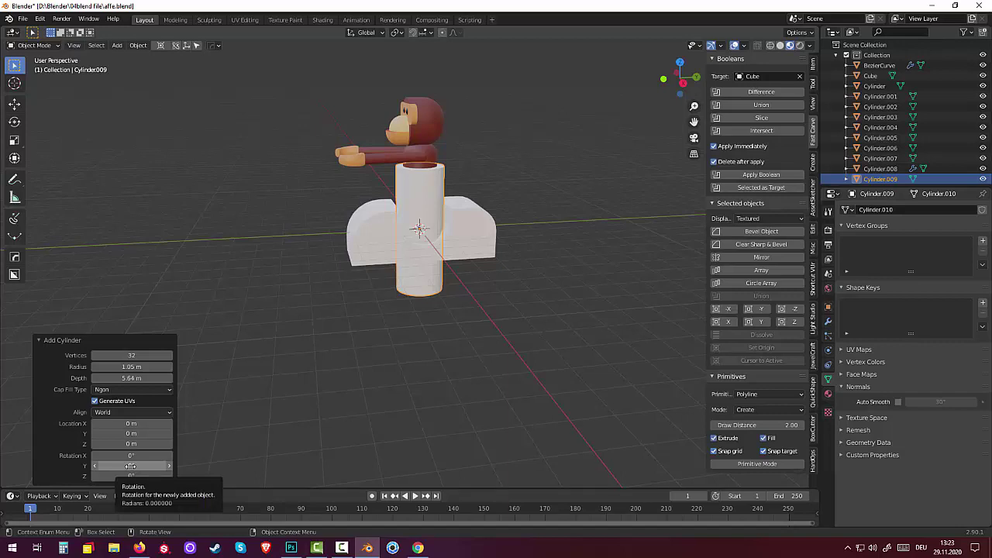
# Rotate the new cylinder 90° on Y, widen its radius, and set its depth to 0.55 m.
pyautogui.click(130, 465)
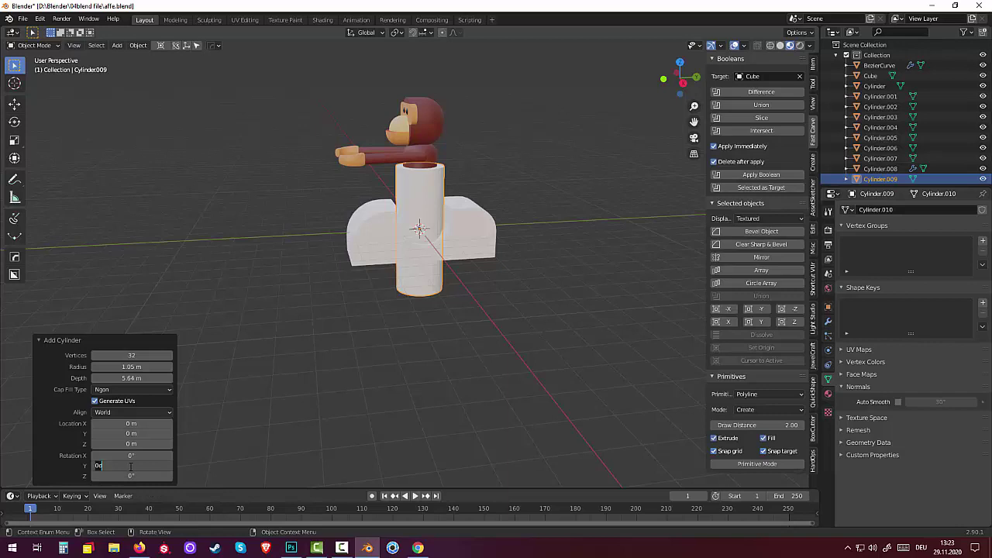
pyautogui.write('90')
pyautogui.press('Return')
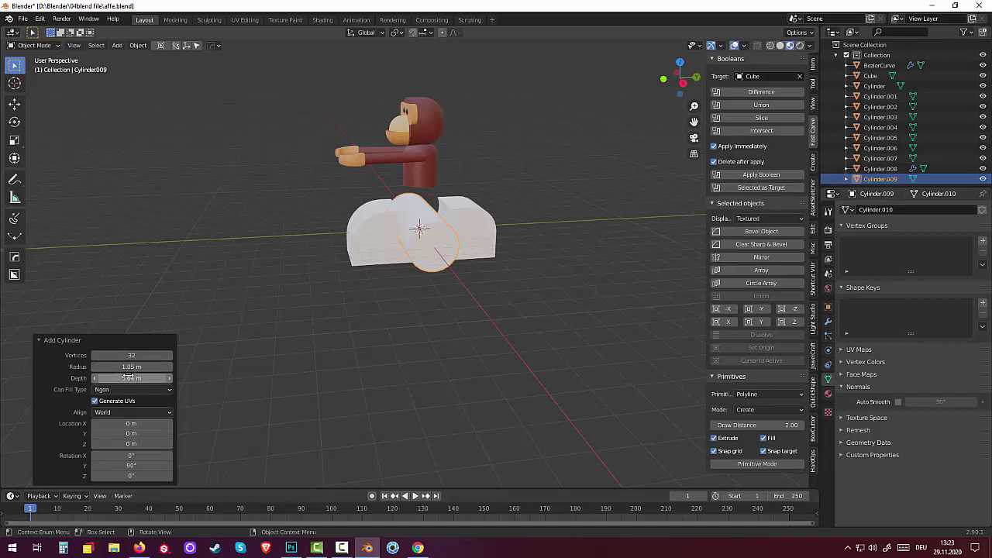
pyautogui.moveTo(131, 367); pyautogui.dragTo(159, 366)
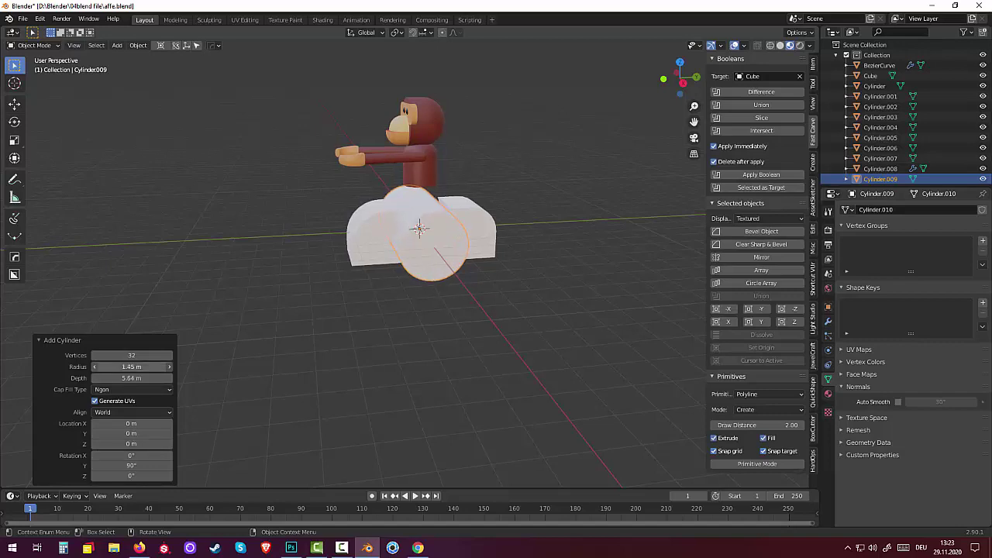
pyautogui.moveTo(159, 367); pyautogui.dragTo(147, 367)
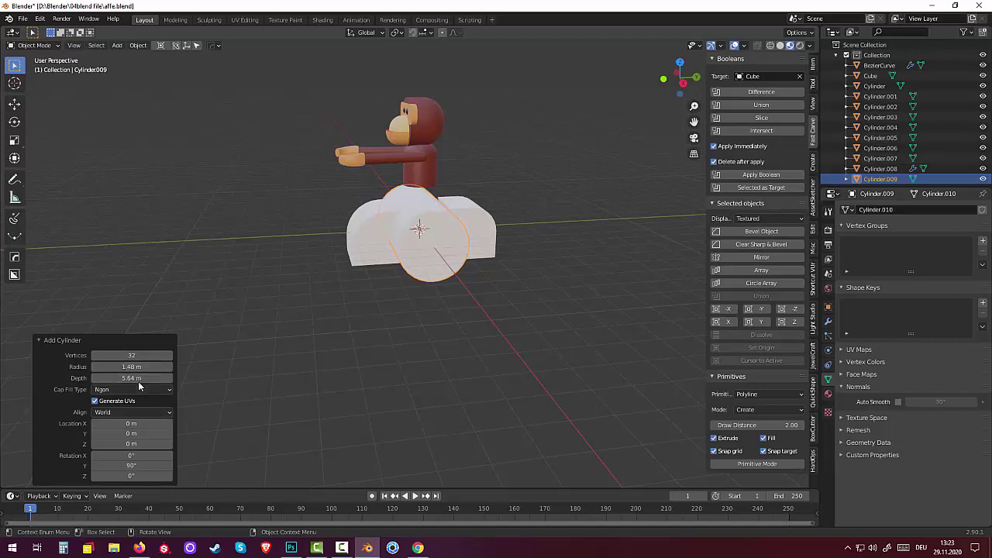
pyautogui.moveTo(138, 377); pyautogui.dragTo(85, 378)
pyautogui.moveTo(411, 369); pyautogui.dragTo(465, 379, button='middle')
pyautogui.moveTo(154, 378); pyautogui.dragTo(137, 377)
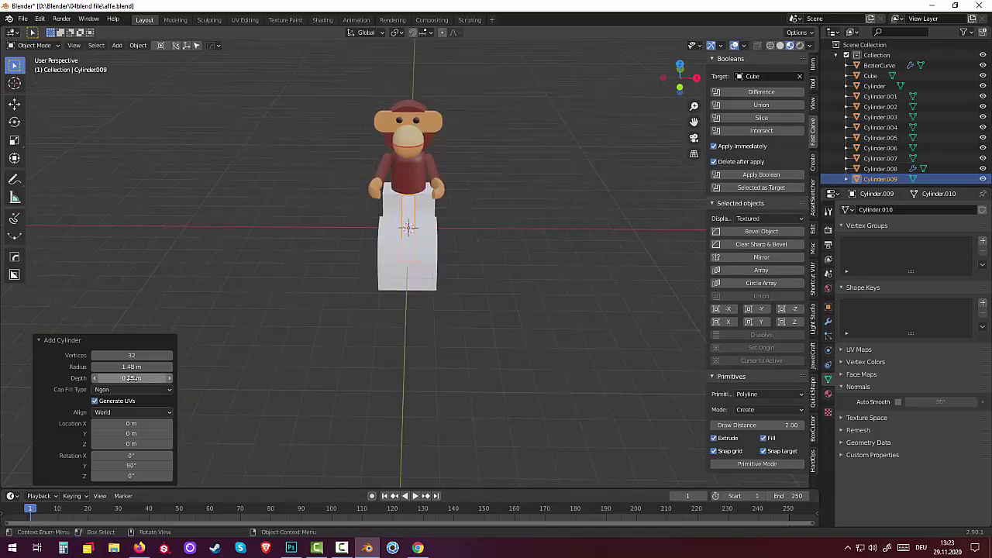
pyautogui.click(132, 377)
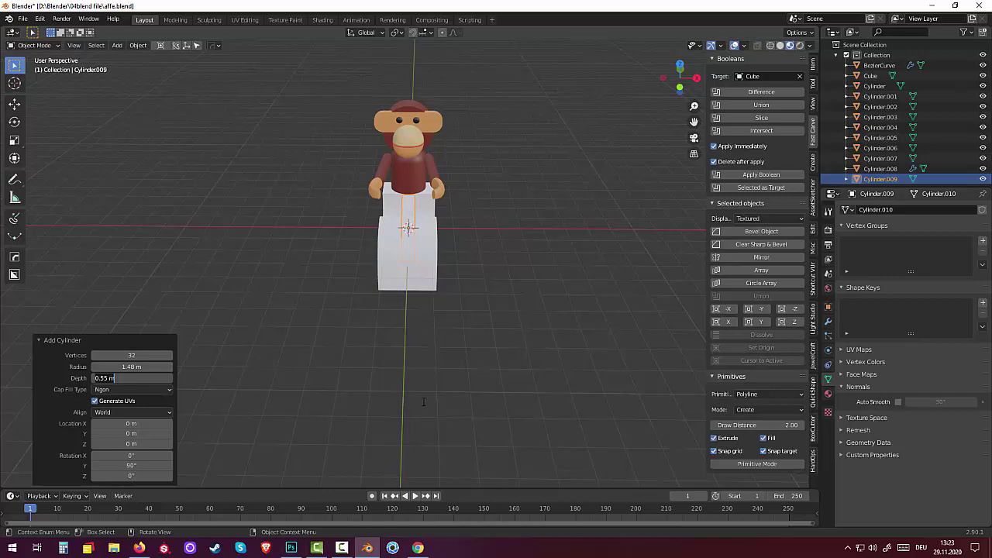
pyautogui.press('Return')
# Position the cylinder at X 1.48 m and Y -1.97 m.
pyautogui.moveTo(447, 393)
pyautogui.mouseDown(button='middle')
pyautogui.moveTo(411, 395)
pyautogui.moveTo(441, 392)
pyautogui.mouseUp(button='middle')
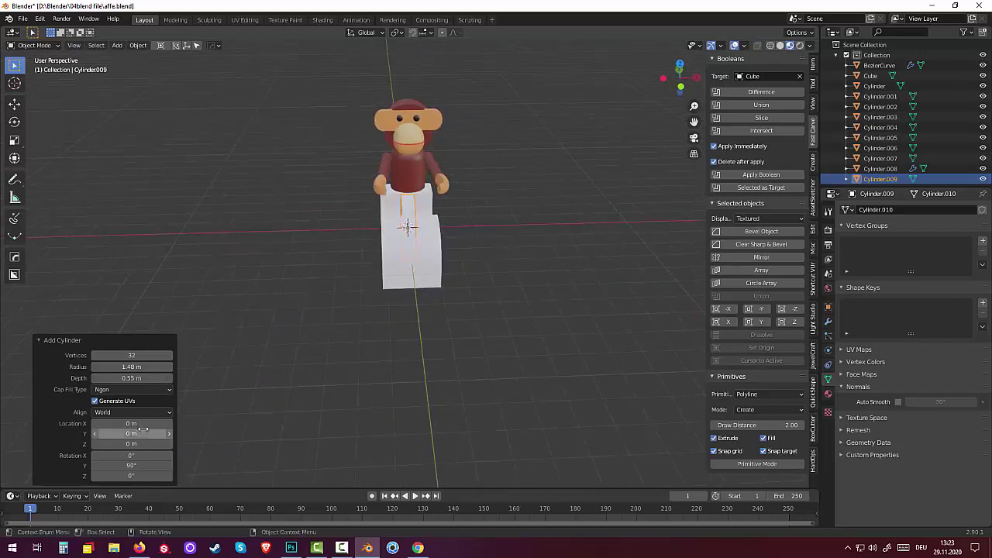
pyautogui.moveTo(131, 423); pyautogui.dragTo(148, 423)
pyautogui.moveTo(407, 429); pyautogui.dragTo(310, 418, button='middle')
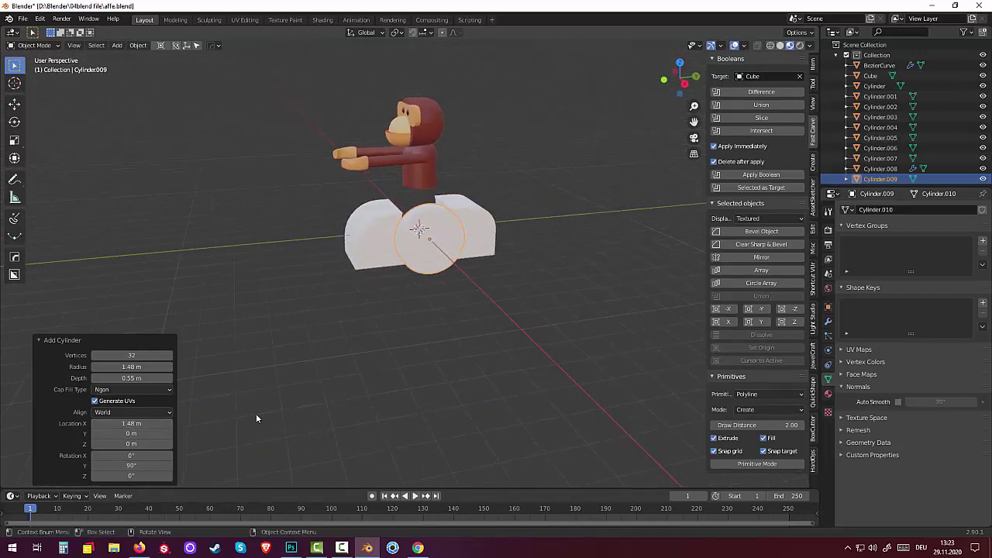
pyautogui.click(134, 434)
pyautogui.write('-1.51')
pyautogui.press('Return')
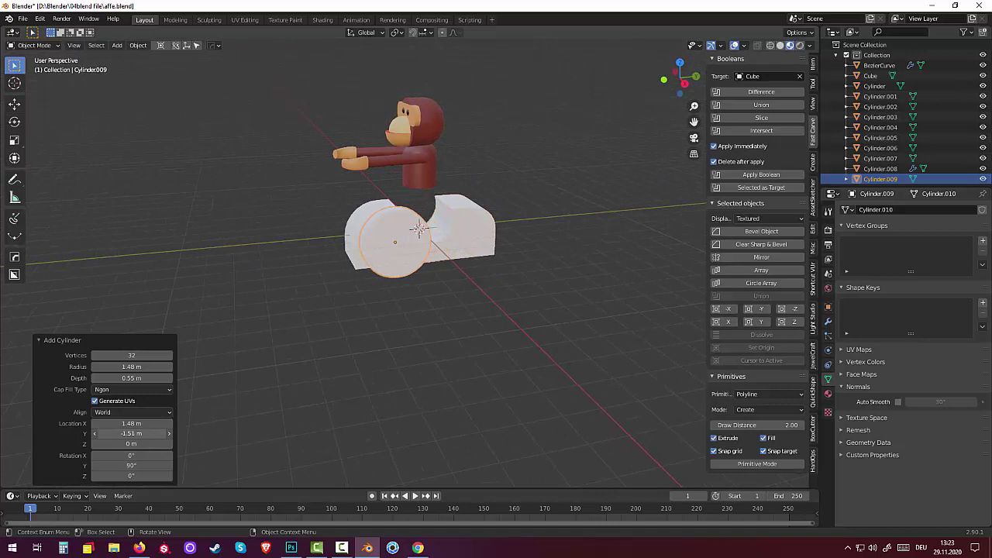
pyautogui.moveTo(131, 433)
pyautogui.mouseDown()
pyautogui.moveTo(116, 434)
pyautogui.moveTo(133, 433)
pyautogui.mouseUp()
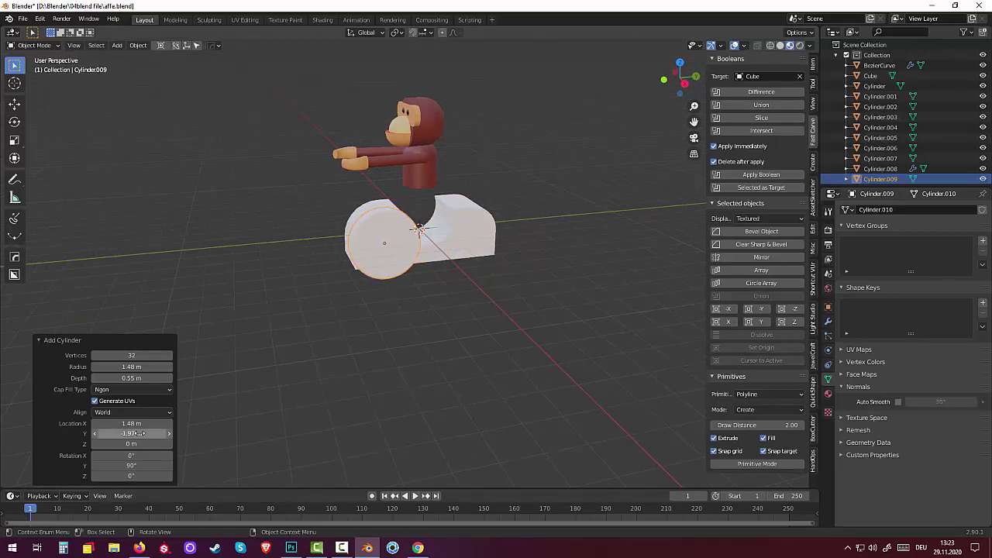
pyautogui.keyDown('alt'); pyautogui.moveTo(427, 326); pyautogui.dragTo(420, 331, button='middle'); pyautogui.keyUp('alt')
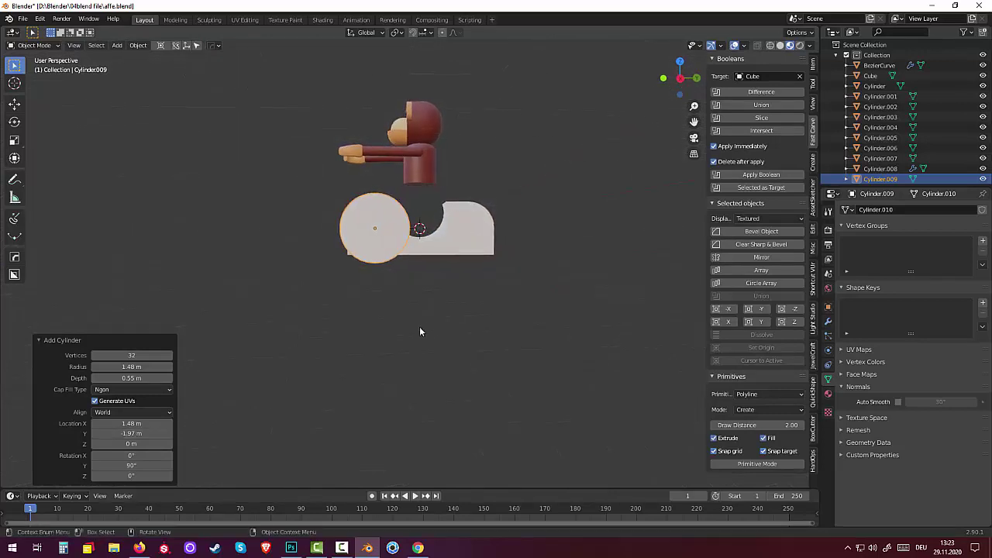
# Set the cylinder's radius to 1.29 m and reselect it.
pyautogui.moveTo(124, 367); pyautogui.dragTo(118, 367)
pyautogui.moveTo(221, 411)
pyautogui.keyDown('alt'); pyautogui.mouseDown(button='middle')
pyautogui.moveTo(228, 417)
pyautogui.moveTo(226, 397)
pyautogui.mouseUp(button='middle'); pyautogui.keyUp('alt')
pyautogui.moveTo(128, 367); pyautogui.dragTo(190, 376)
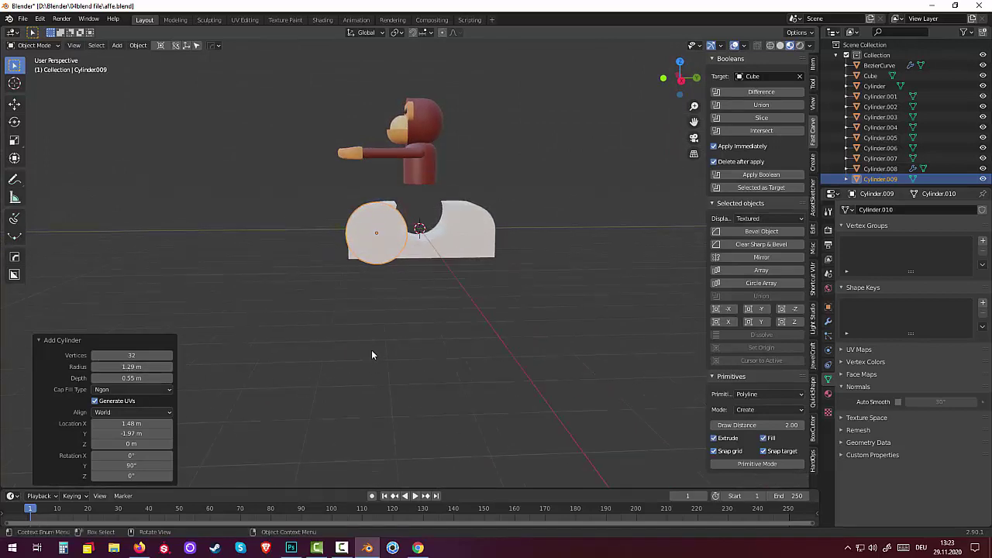
pyautogui.click(69, 123)
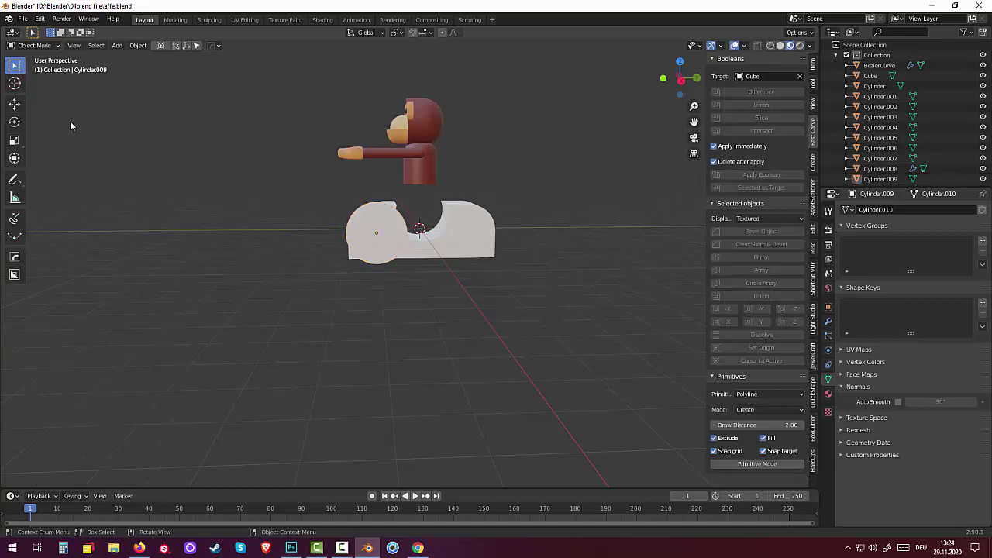
pyautogui.click(375, 246)
pyautogui.moveTo(375, 248); pyautogui.dragTo(375, 283, button='middle')
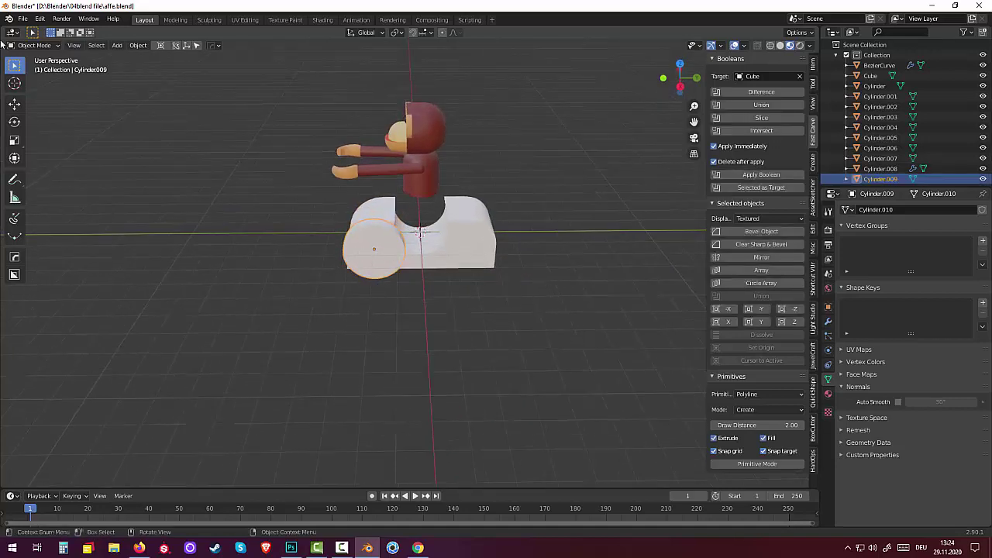
pyautogui.click(34, 44)
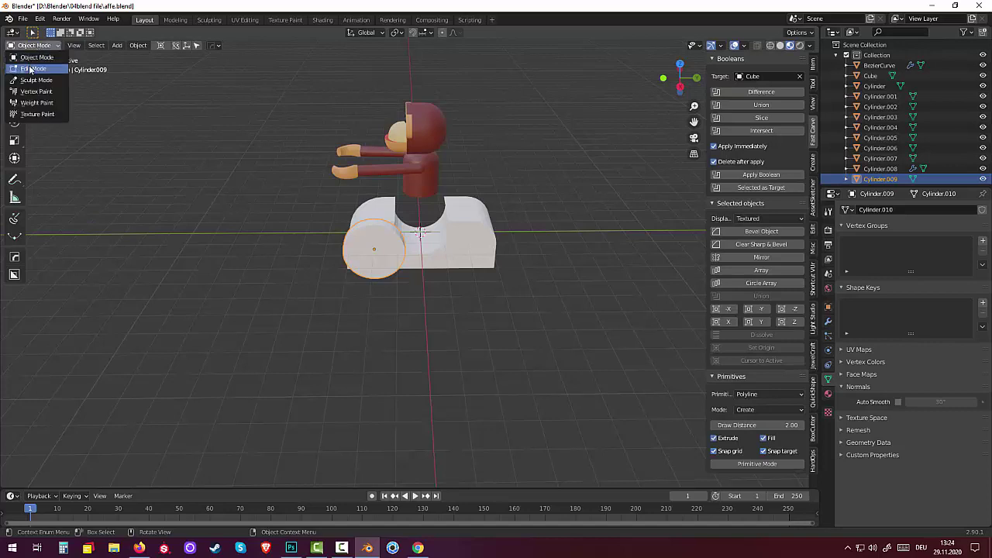
# In Edit Mode, inset the cylinder's front cap face, then undo the inset.
pyautogui.click(30, 70)
pyautogui.hotkey('alt', 'a')
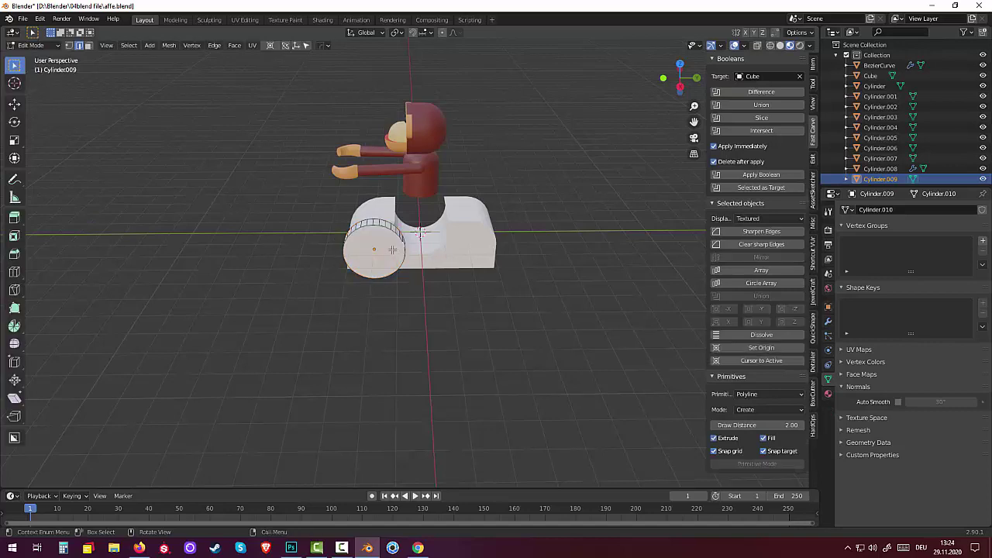
pyautogui.click(88, 45)
pyautogui.click(388, 248)
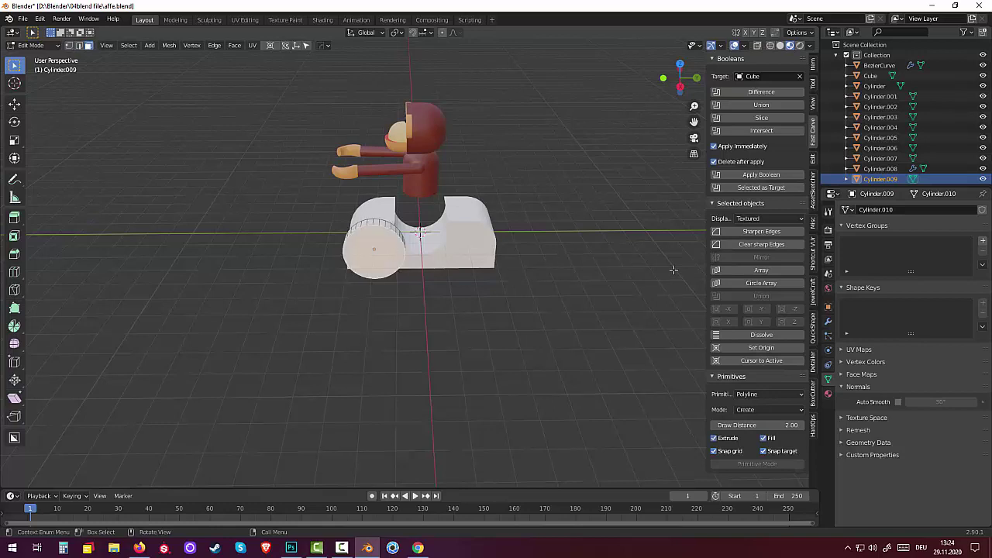
pyautogui.press('i')
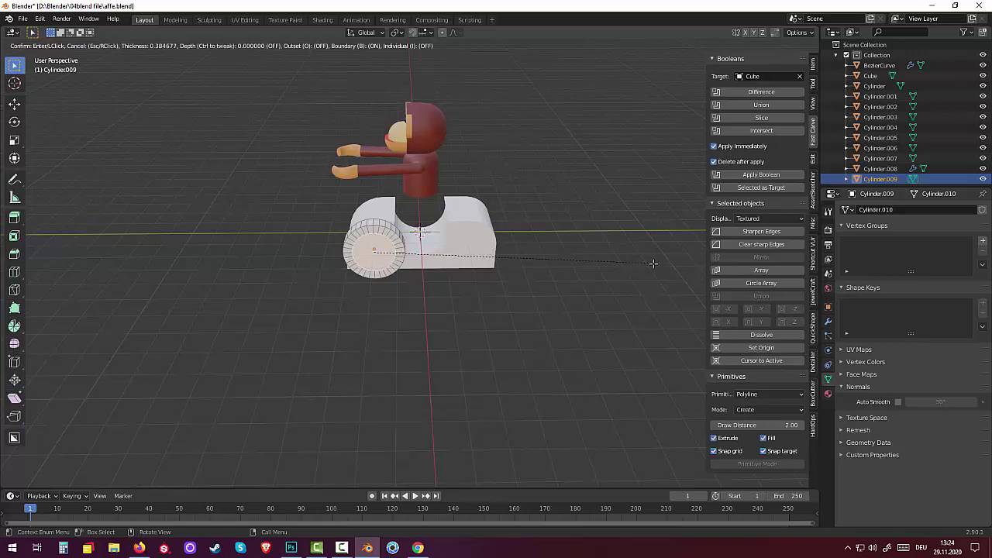
pyautogui.click(654, 265)
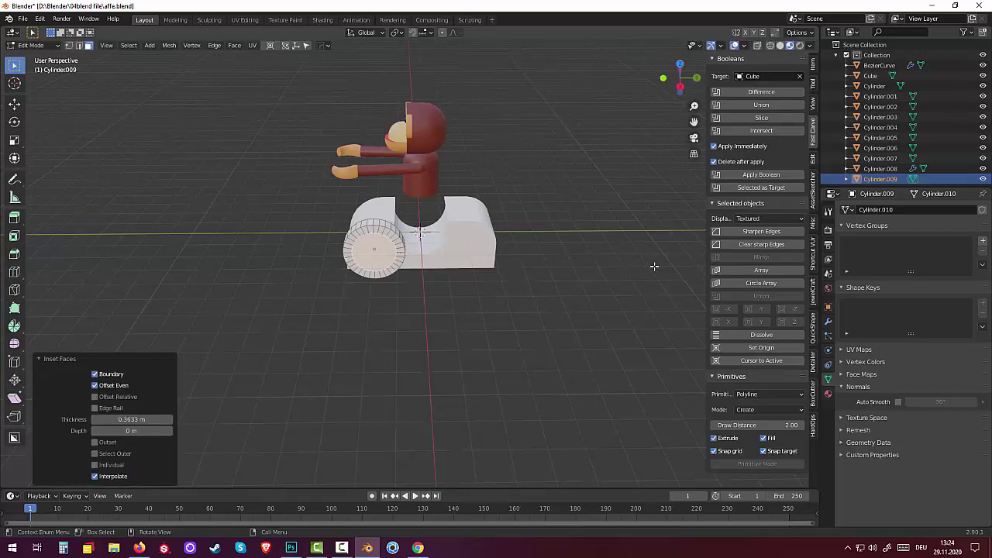
pyautogui.moveTo(653, 265)
pyautogui.mouseDown(button='middle')
pyautogui.moveTo(741, 254)
pyautogui.moveTo(717, 268)
pyautogui.mouseUp(button='middle')
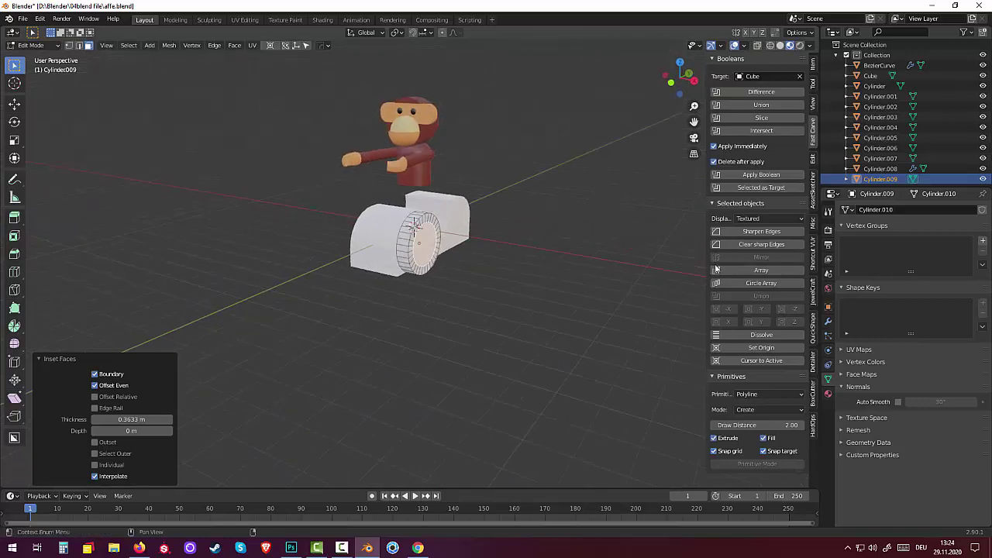
pyautogui.hotkey('ctrl', 'z')
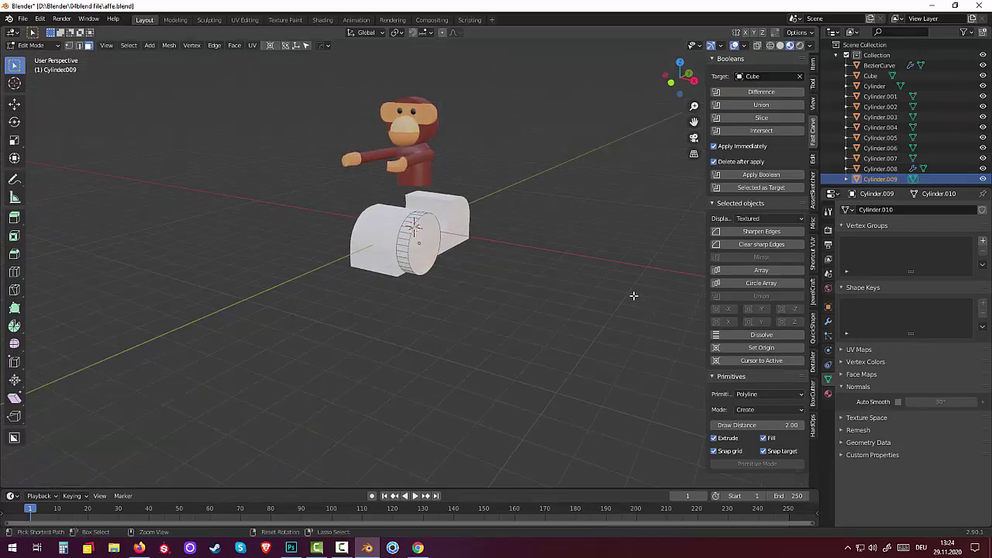
pyautogui.moveTo(609, 284)
pyautogui.mouseDown(button='middle')
pyautogui.moveTo(631, 295)
pyautogui.moveTo(483, 263)
pyautogui.mouseUp(button='middle')
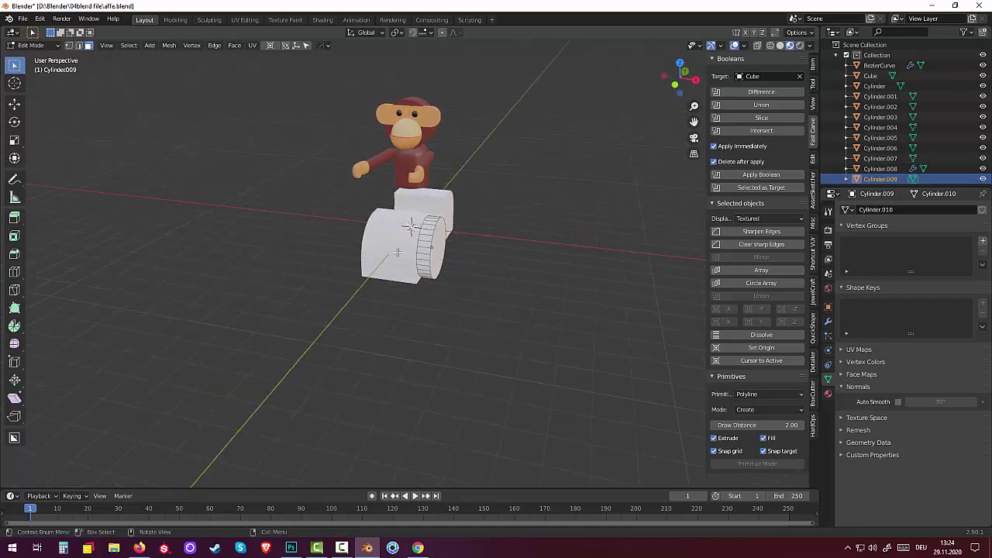
# Return to Object Mode and hide the white base block.
pyautogui.click(34, 45)
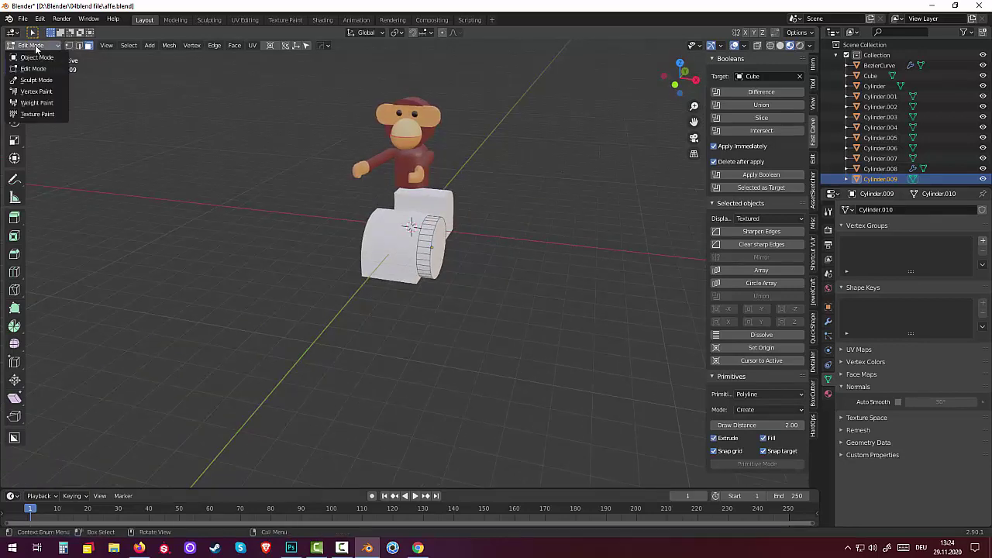
pyautogui.click(34, 58)
pyautogui.click(385, 245)
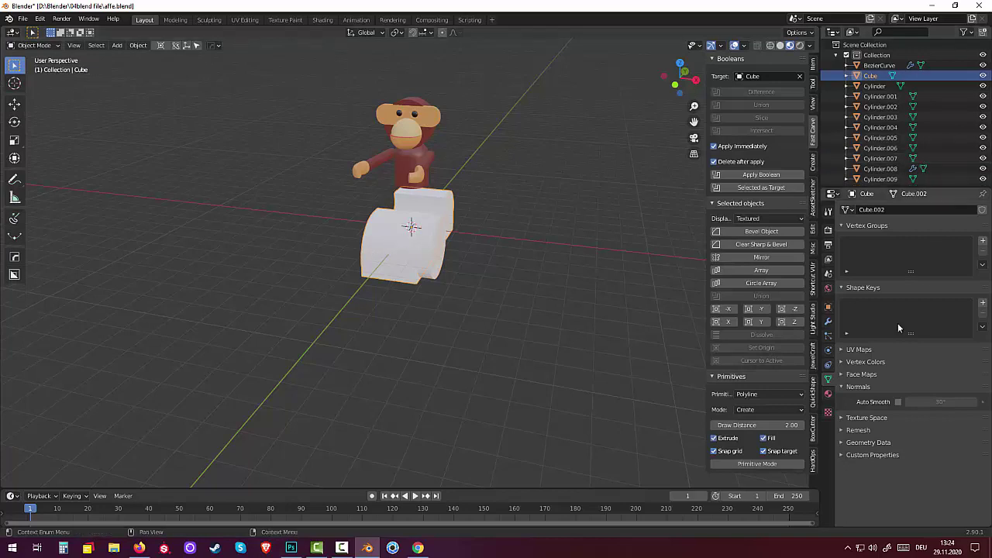
pyautogui.press('h')
# Select Cylinder.009 and inset all its faces by 0.4068 m in Edit Mode.
pyautogui.moveTo(682, 225); pyautogui.dragTo(454, 256, button='middle')
pyautogui.click(447, 241)
pyautogui.moveTo(514, 237); pyautogui.dragTo(476, 243, button='middle')
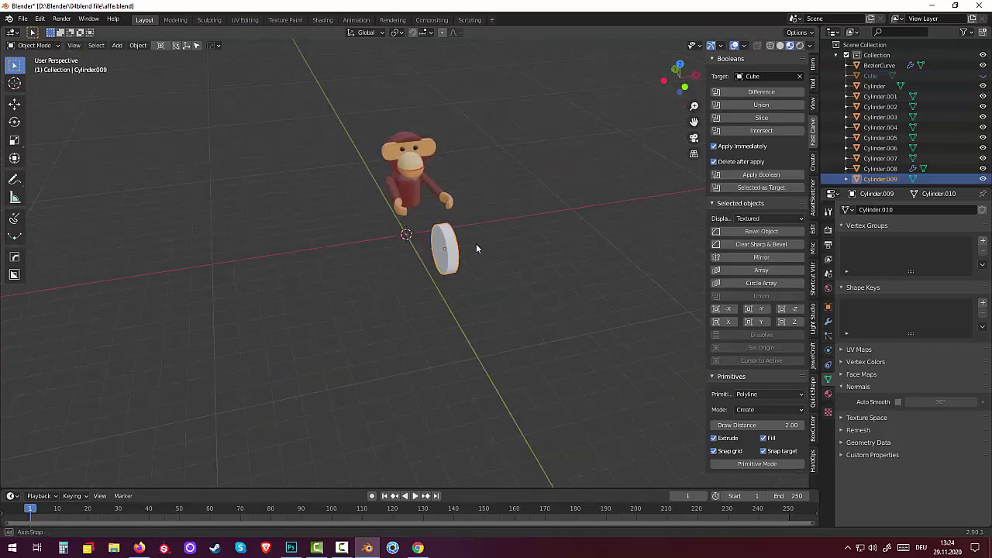
pyautogui.click(34, 45)
pyautogui.click(33, 68)
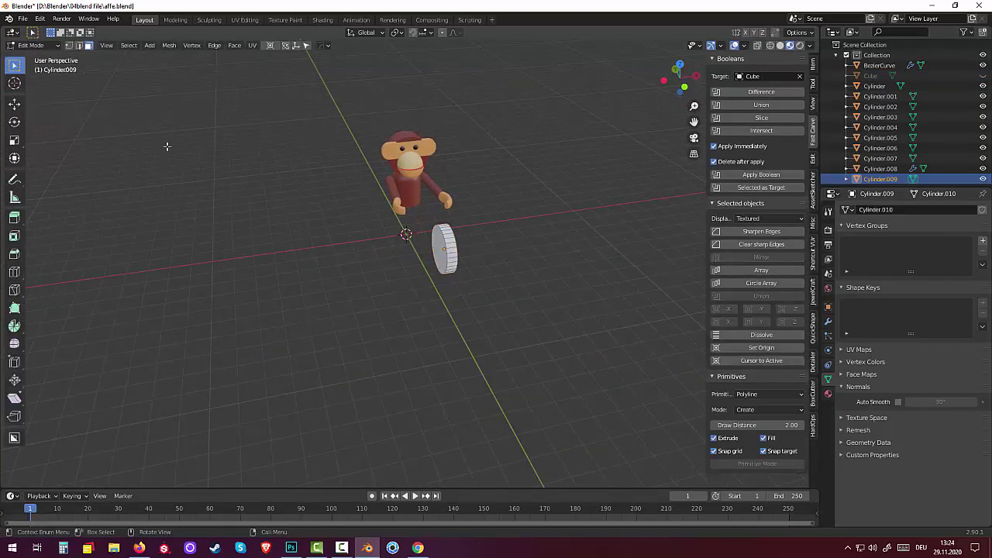
pyautogui.moveTo(538, 266)
pyautogui.mouseDown(button='middle')
pyautogui.moveTo(445, 261)
pyautogui.moveTo(438, 250)
pyautogui.mouseUp(button='middle')
pyautogui.press('a')
pyautogui.scroll(2, 436, 247)
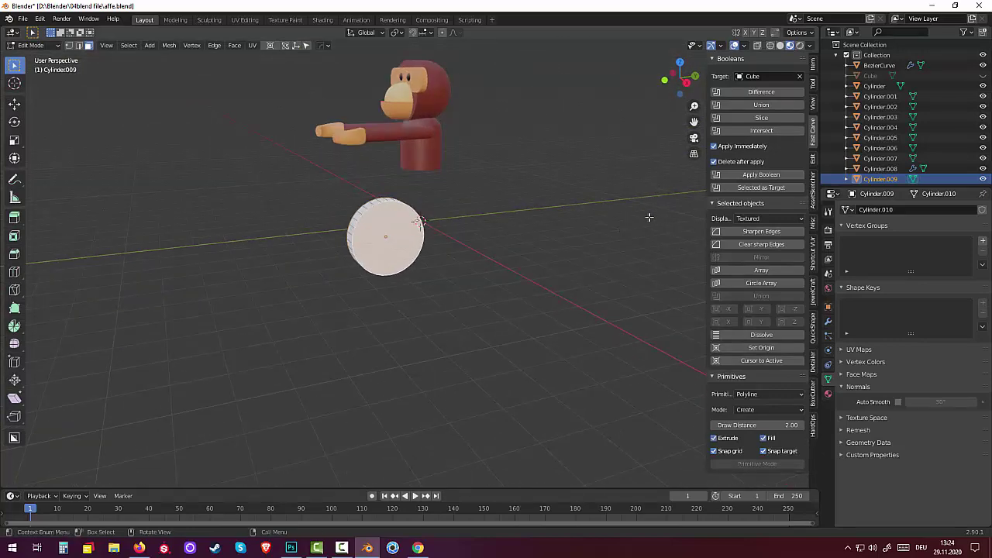
pyautogui.press('i')
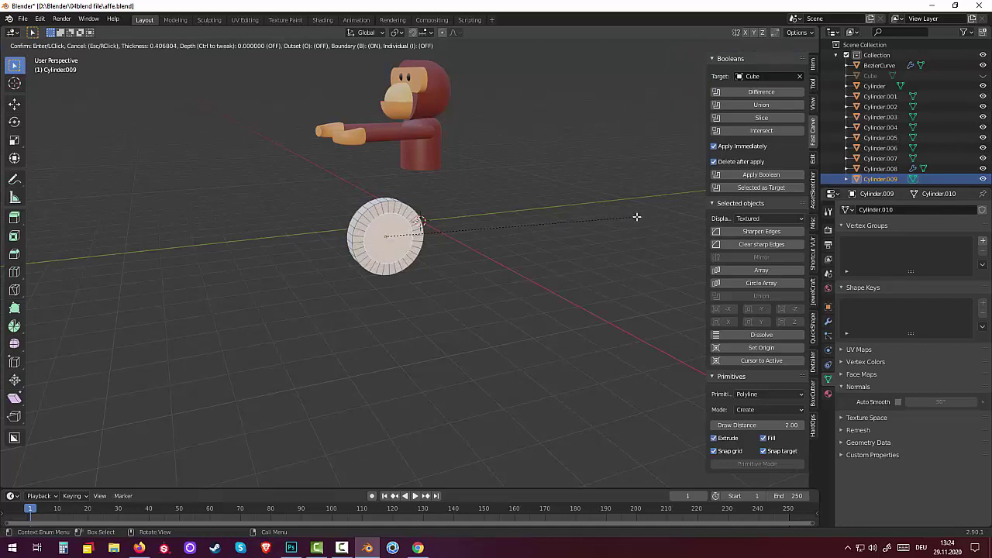
pyautogui.click(636, 217)
# Push the inset inner circle 0.0895 m along Y, then view the wheel from the right in vertex mode.
pyautogui.moveTo(636, 217); pyautogui.dragTo(602, 213, button='middle')
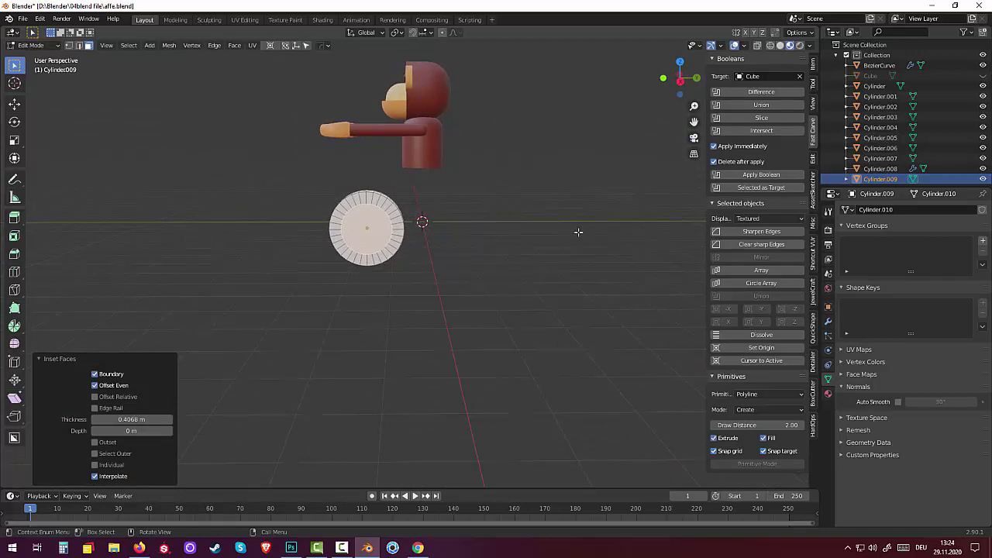
pyautogui.press('g')
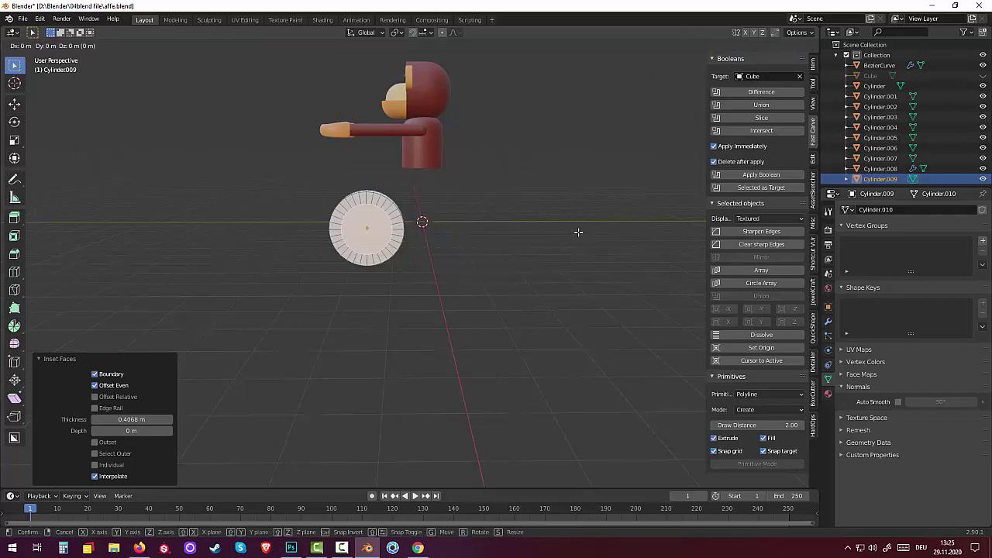
pyautogui.press('y')
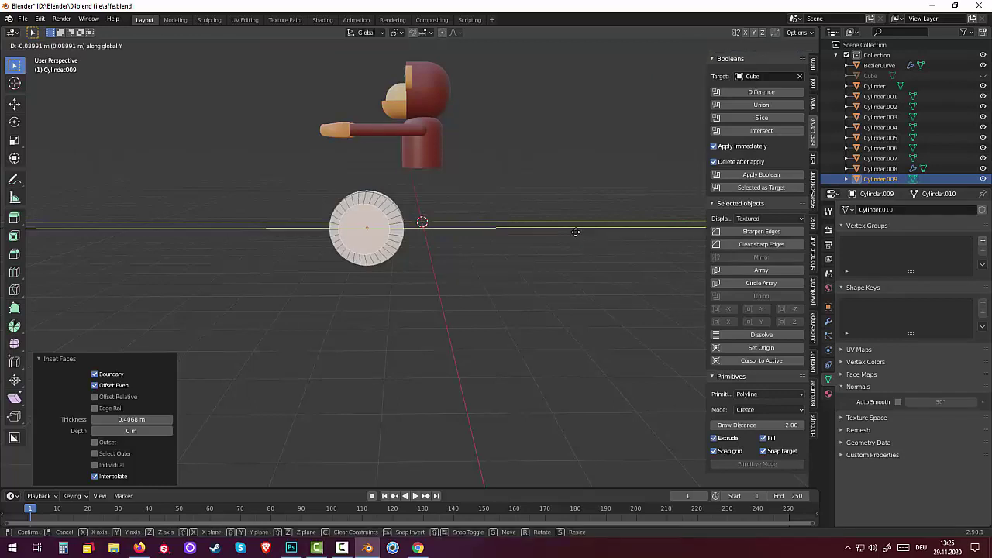
pyautogui.click(575, 230)
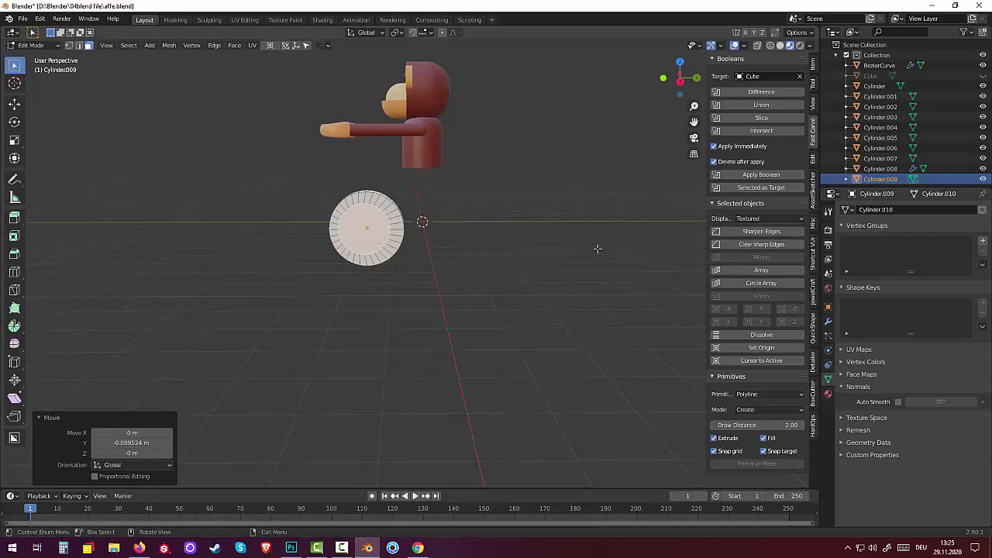
pyautogui.press('KP_4')
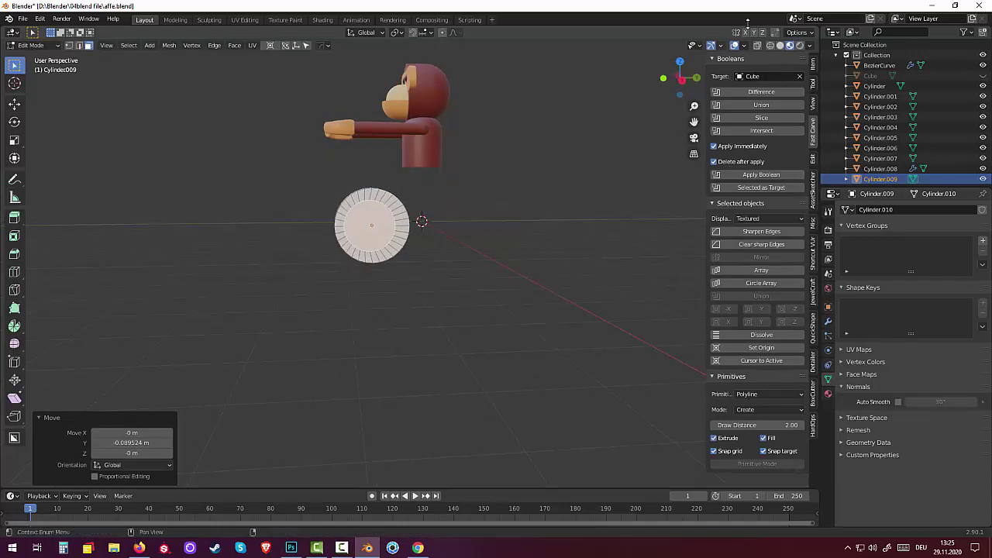
pyautogui.press('1')
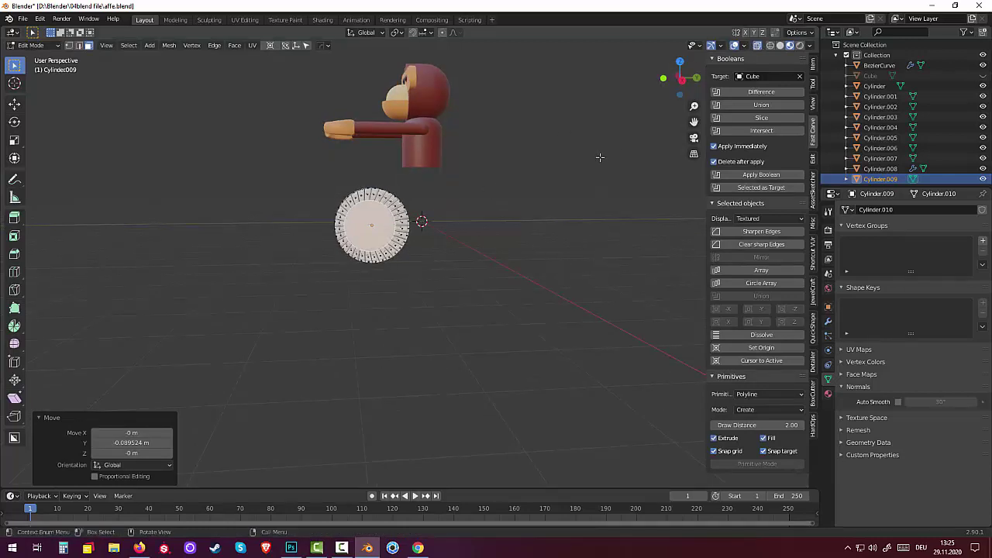
pyautogui.press('KP_3')
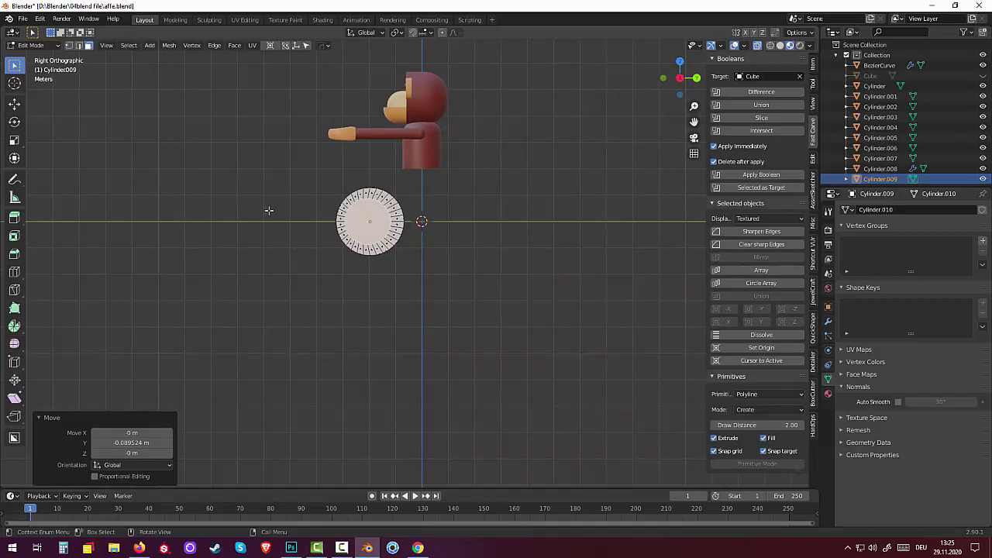
# Box-select the wheel's inner inset vertices through its full thickness with X-ray, then turn X-ray off.
pyautogui.click(32, 46)
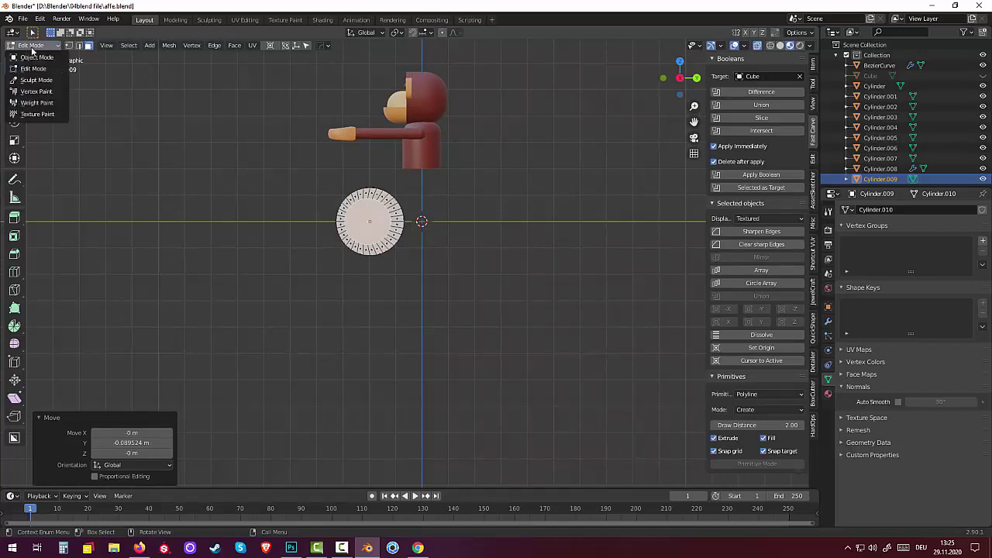
pyautogui.moveTo(14, 65); pyautogui.dragTo(37, 110)
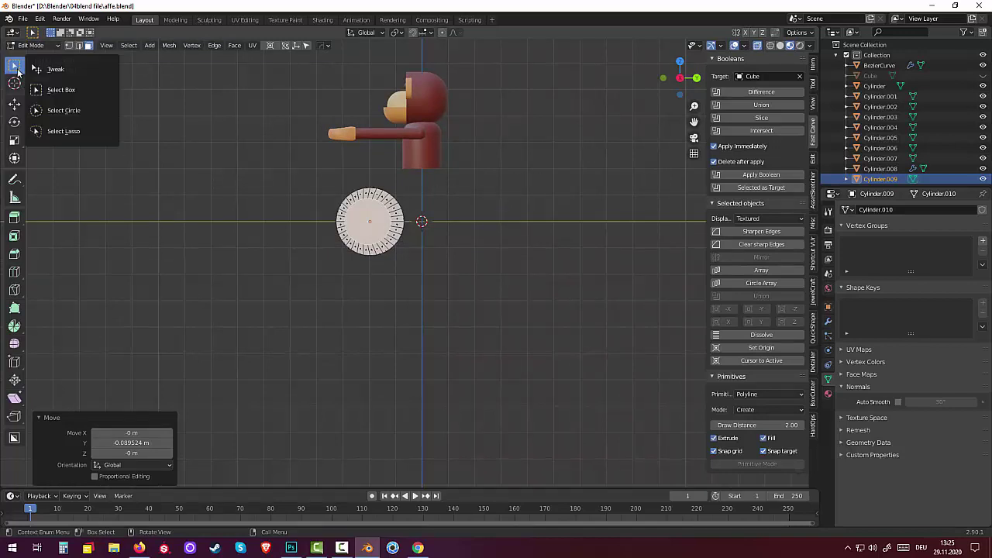
pyautogui.click(47, 90)
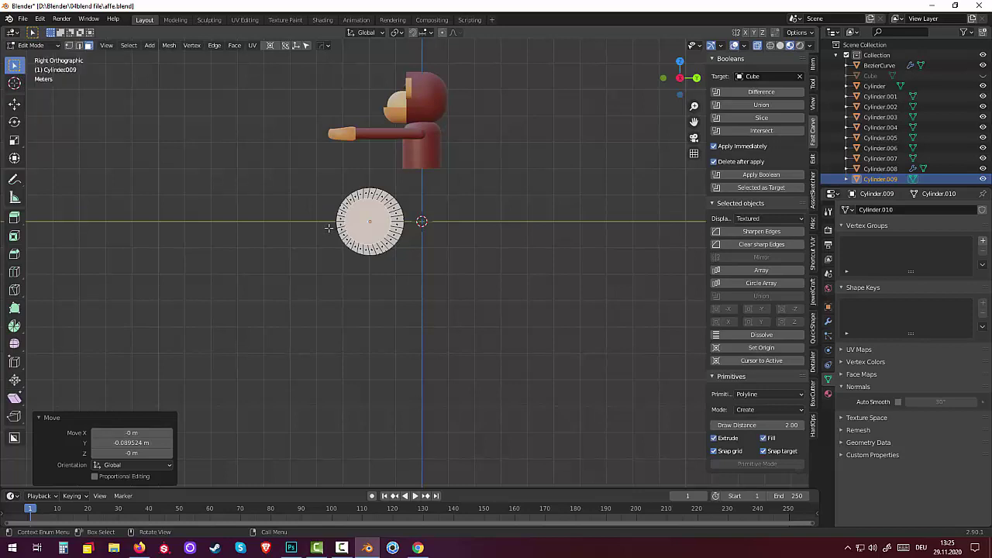
pyautogui.moveTo(332, 225); pyautogui.dragTo(461, 279)
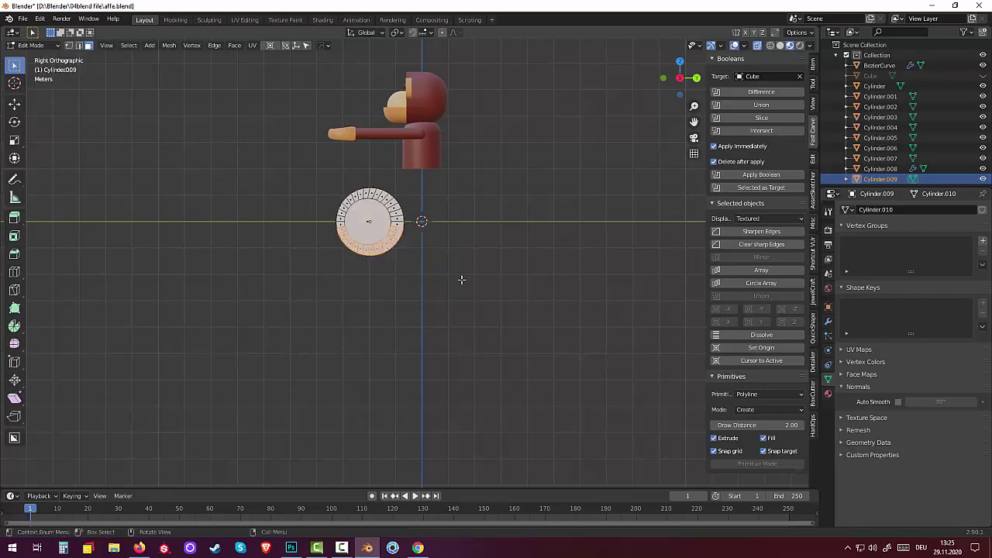
pyautogui.moveTo(459, 288)
pyautogui.mouseDown(button='middle')
pyautogui.moveTo(571, 312)
pyautogui.moveTo(553, 347)
pyautogui.moveTo(542, 292)
pyautogui.mouseUp(button='middle')
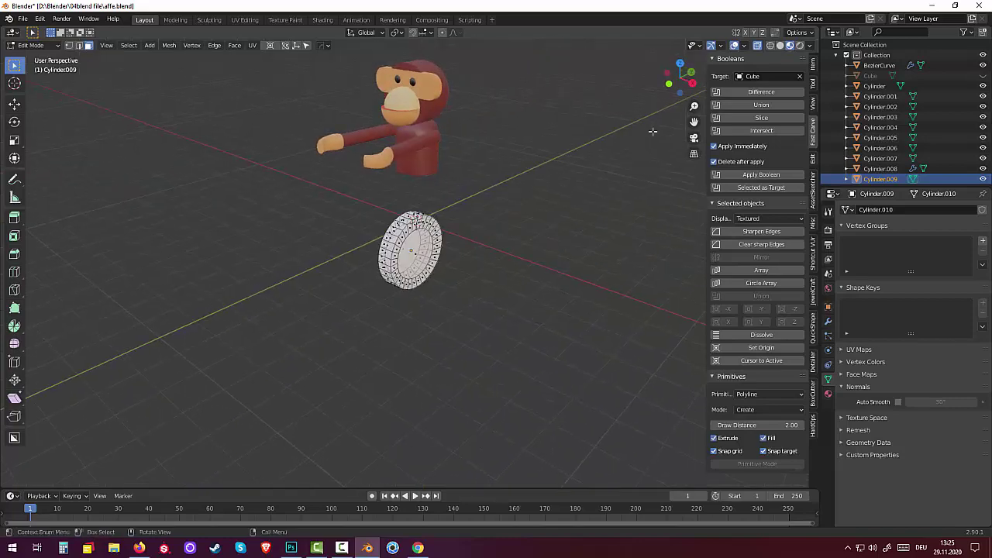
pyautogui.click(756, 45)
pyautogui.moveTo(415, 265)
pyautogui.mouseDown(button='middle')
pyautogui.moveTo(457, 287)
pyautogui.moveTo(542, 263)
pyautogui.moveTo(458, 263)
pyautogui.mouseUp(button='middle')
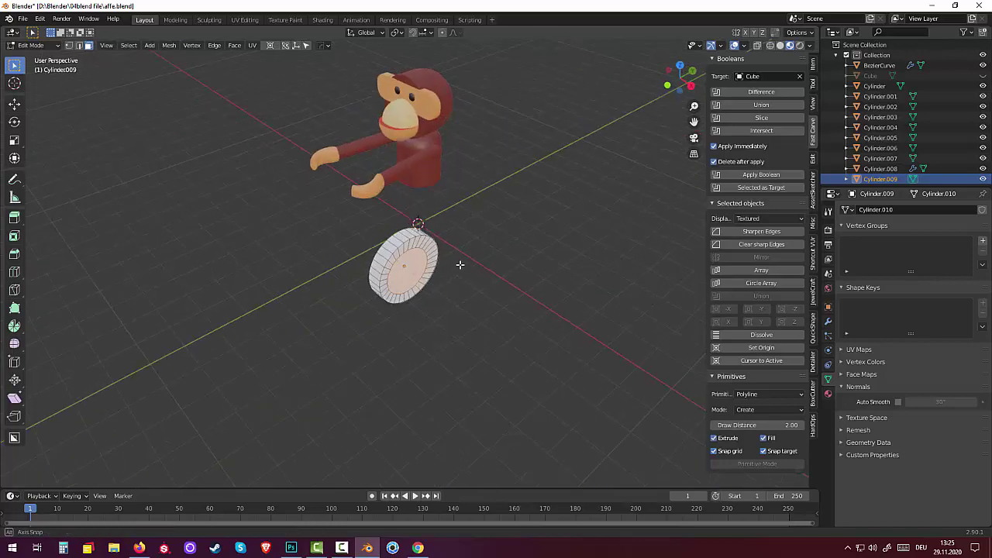
# Bridge the selected inner edge loops to open a round hole through the wheel.
pyautogui.click(235, 45)
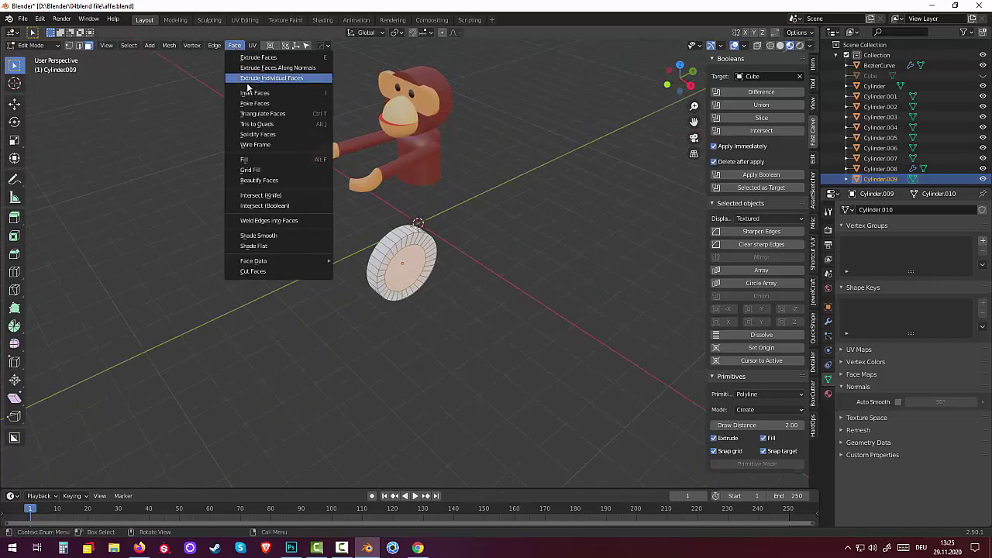
pyautogui.click(213, 45)
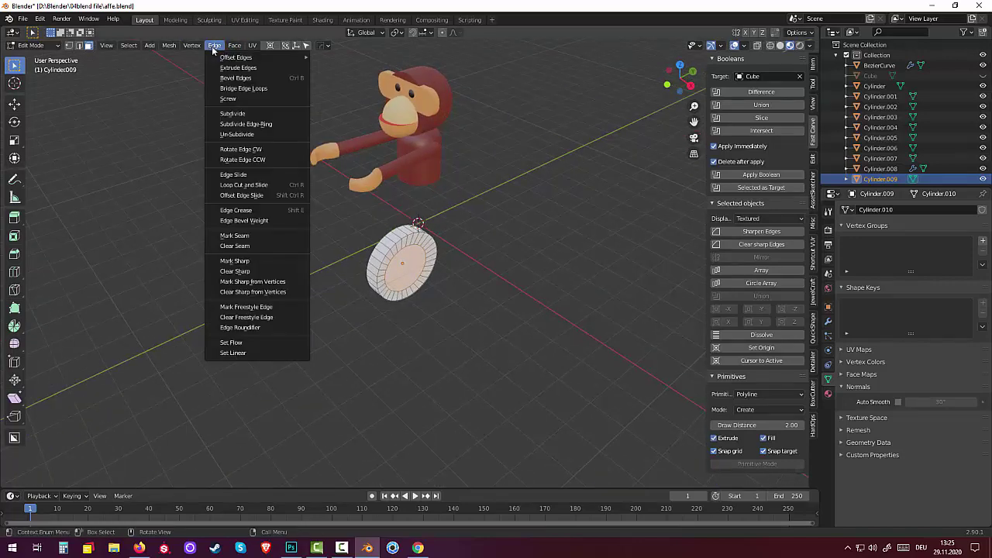
pyautogui.click(243, 87)
pyautogui.moveTo(489, 189)
pyautogui.mouseDown(button='middle')
pyautogui.moveTo(378, 199)
pyautogui.moveTo(381, 188)
pyautogui.mouseUp(button='middle')
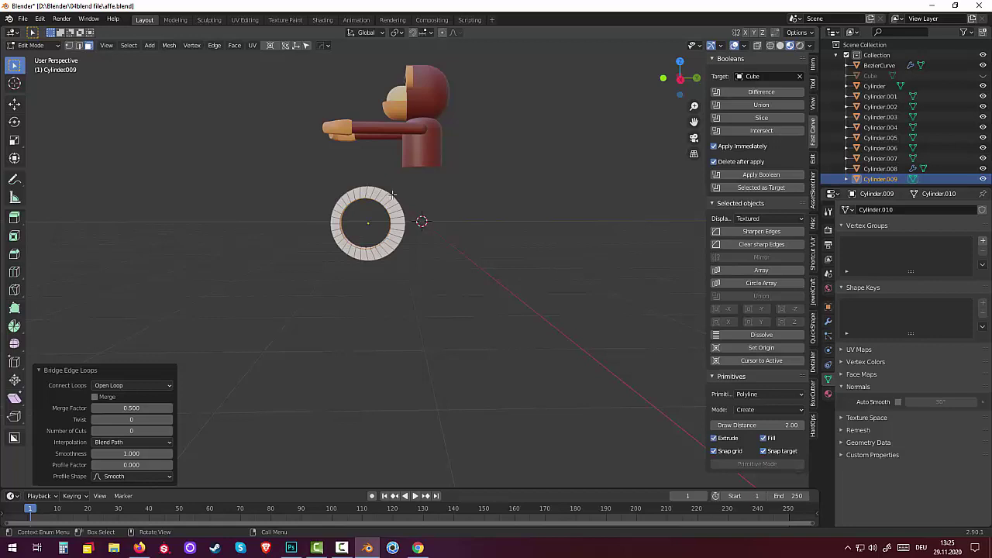
# In Right view with X-ray on, box-select the ring's lower half for deletion.
pyautogui.press('KP_3')
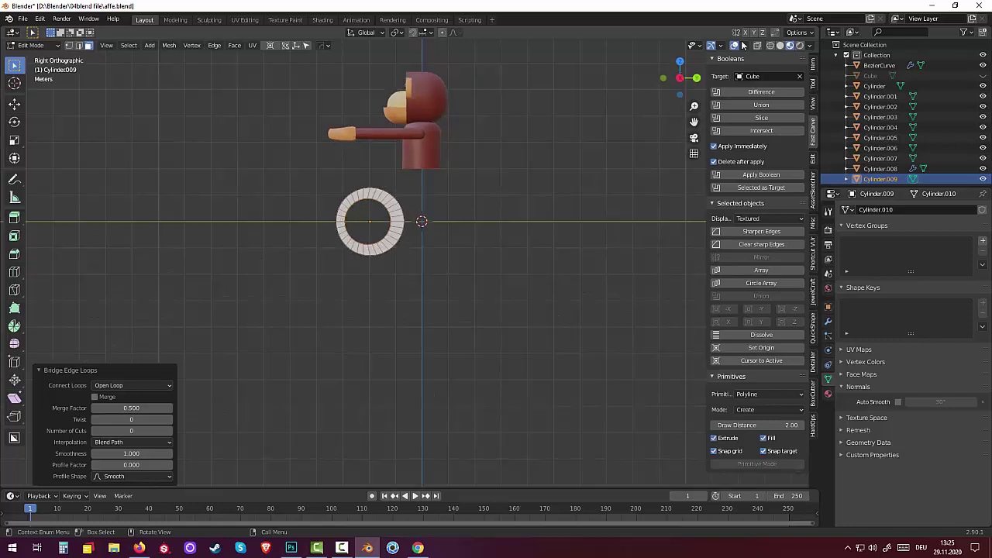
pyautogui.click(759, 47)
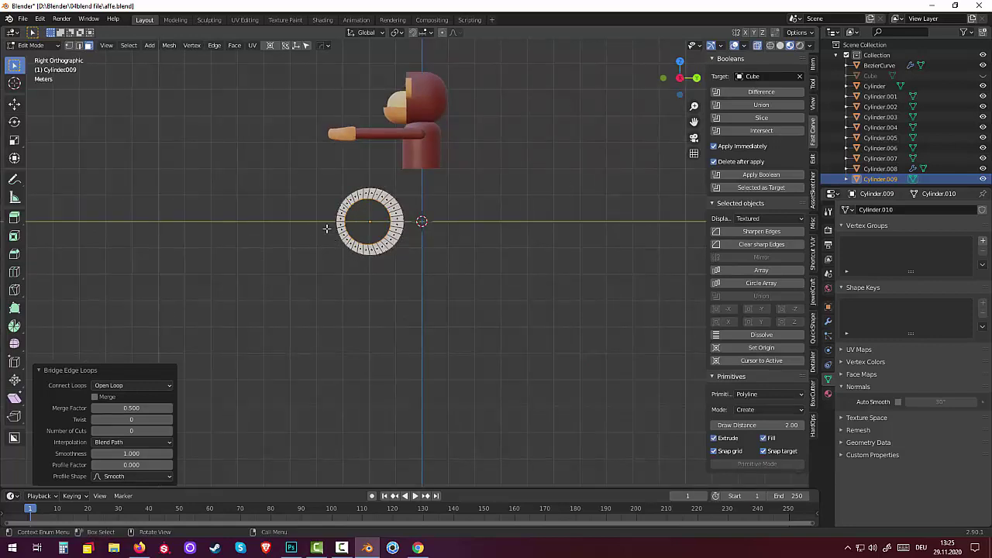
pyautogui.moveTo(339, 224)
pyautogui.mouseDown()
pyautogui.moveTo(460, 265)
pyautogui.moveTo(475, 282)
pyautogui.mouseUp()
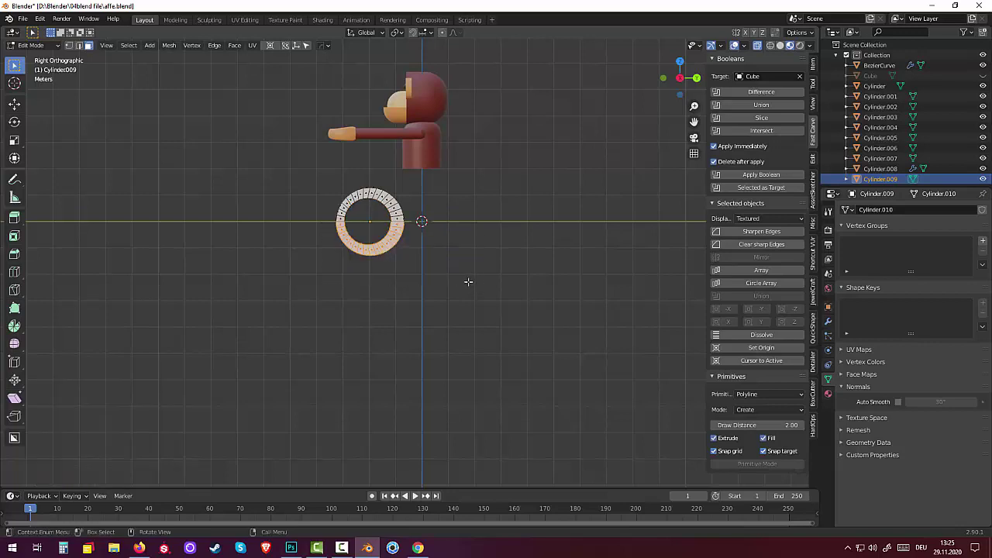
pyautogui.press('x')
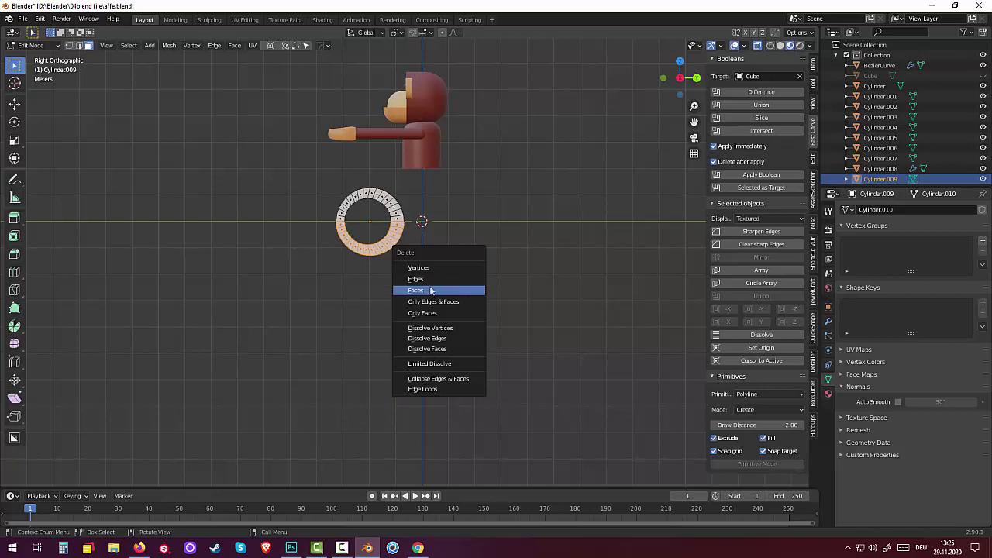
# Delete the selected lower half, then undo that deletion.
pyautogui.click(428, 277)
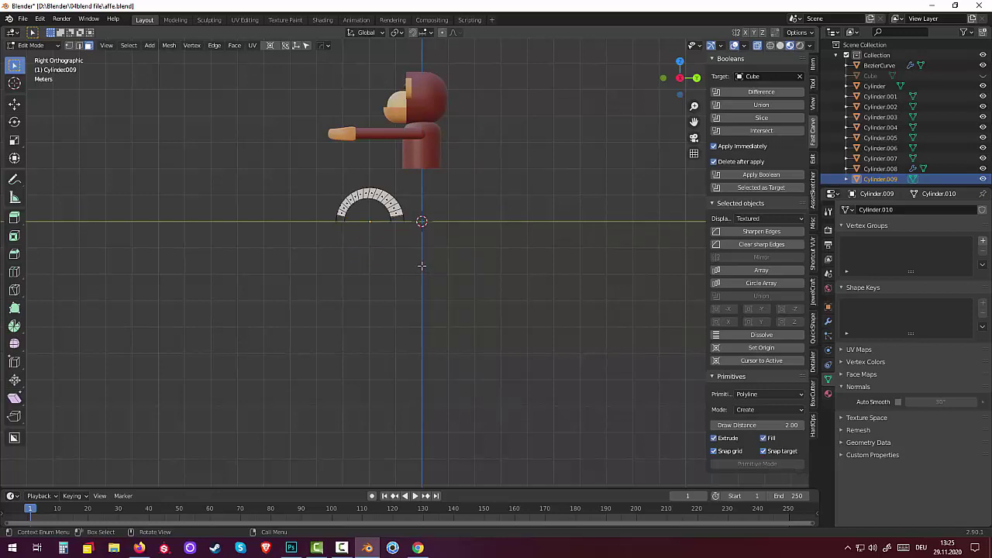
pyautogui.scroll(2, 422, 266)
pyautogui.scroll(1, 413, 260)
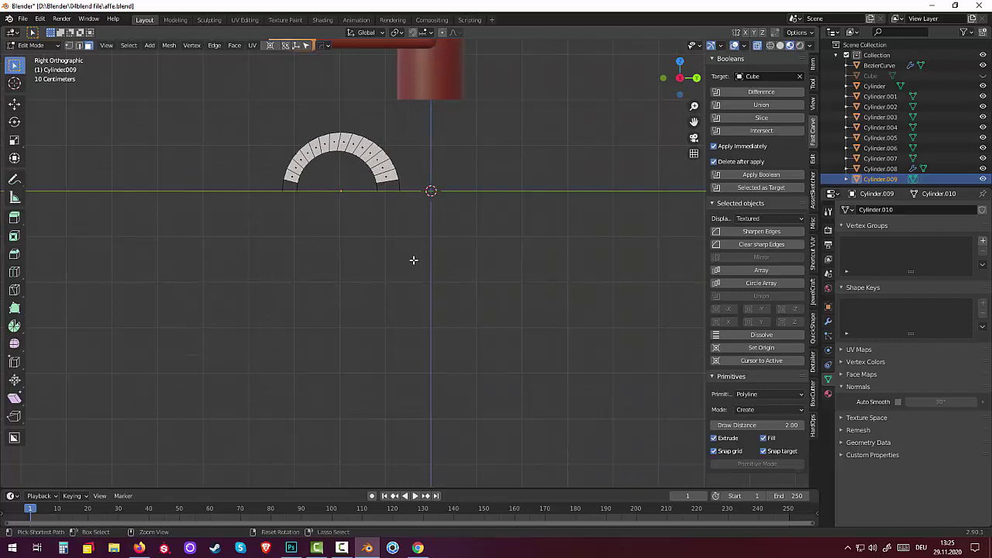
pyautogui.hotkey('ctrl', 'z')
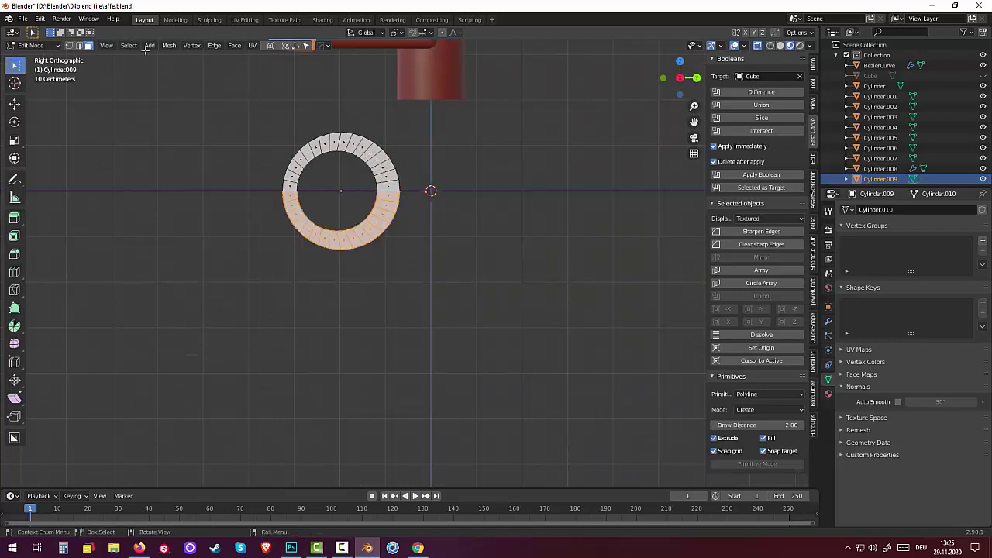
# In vertex select, box-select the ring's lower half and delete those vertices.
pyautogui.click(69, 45)
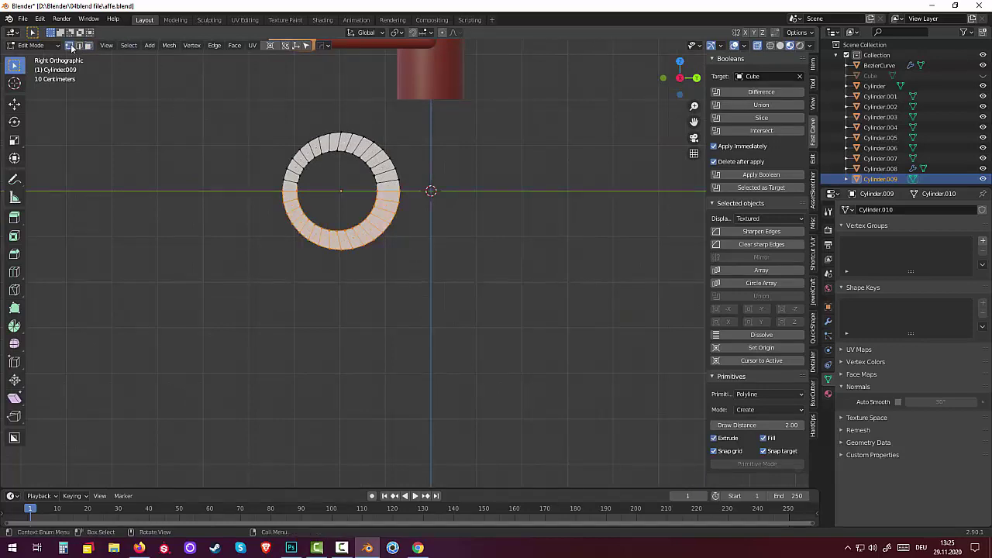
pyautogui.click(268, 203)
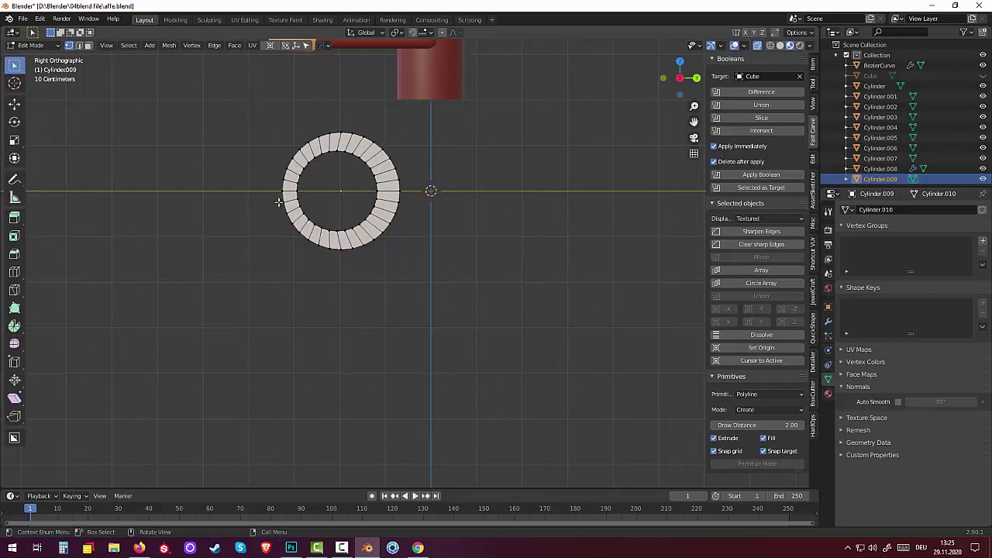
pyautogui.moveTo(278, 202); pyautogui.dragTo(426, 264)
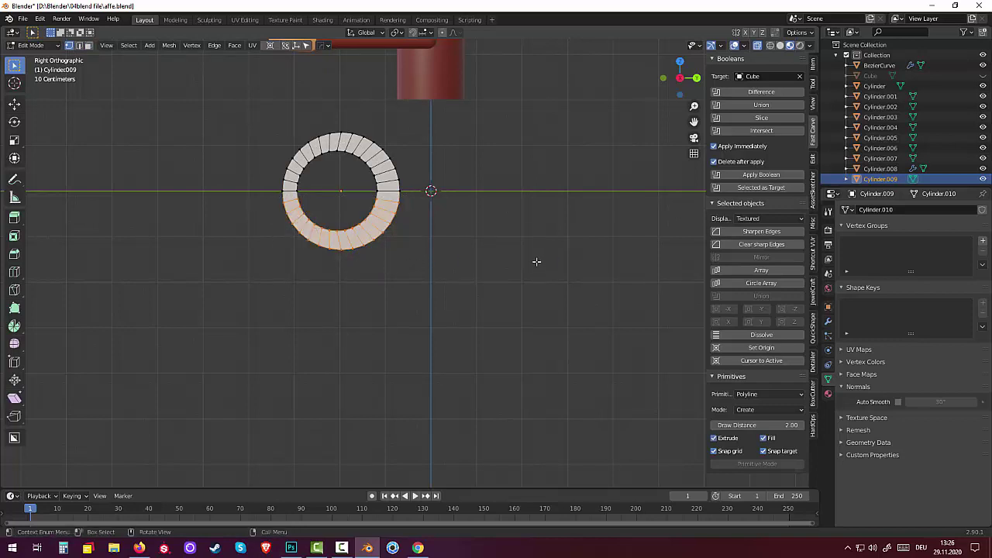
pyautogui.press('x')
pyautogui.click(505, 250)
pyautogui.moveTo(504, 248); pyautogui.dragTo(514, 204, button='middle')
pyautogui.scroll(3, 425, 194)
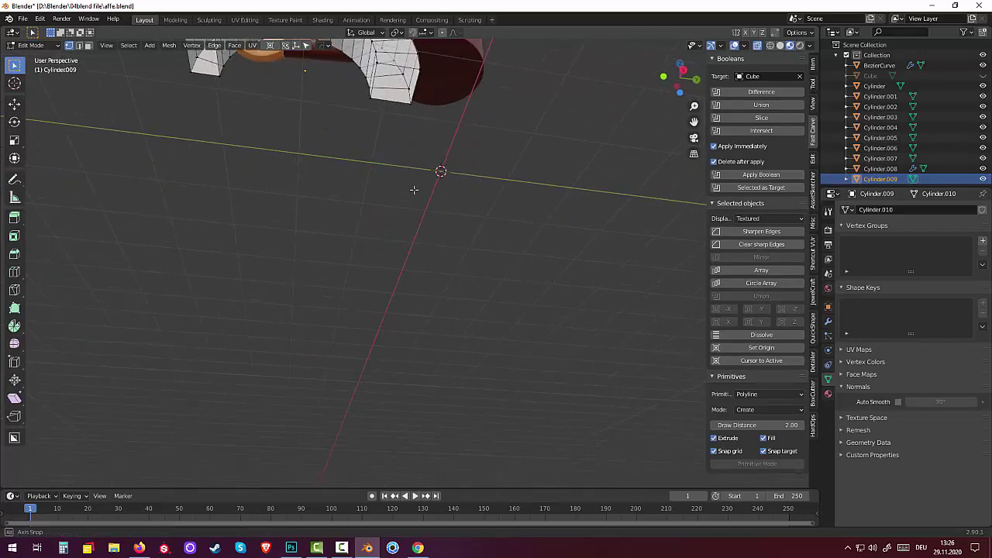
# Select the edges around the arch's open ends and fill them with a face.
pyautogui.moveTo(413, 190)
pyautogui.mouseDown(button='middle')
pyautogui.moveTo(416, 201)
pyautogui.moveTo(383, 213)
pyautogui.moveTo(310, 178)
pyautogui.mouseUp(button='middle')
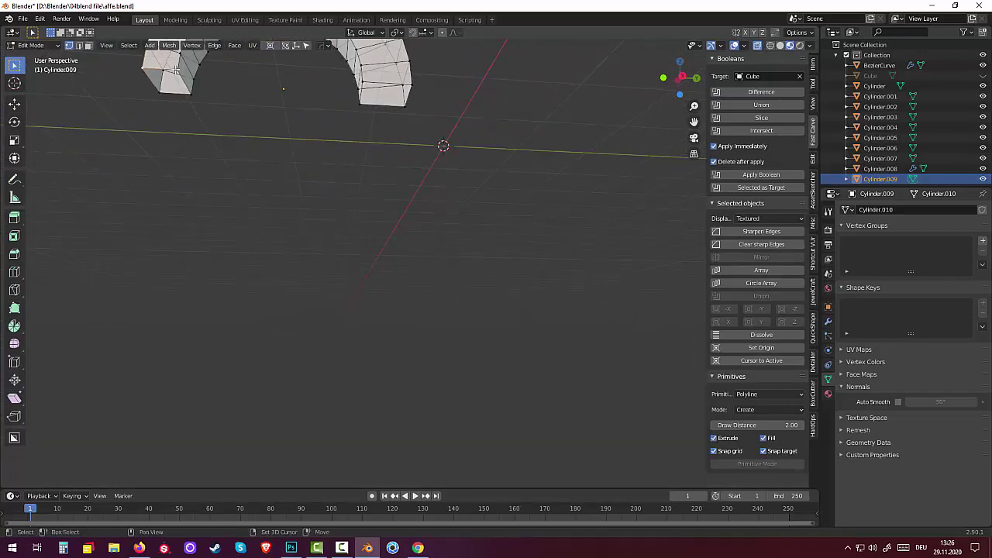
pyautogui.keyDown('shift'); pyautogui.click(184, 89); pyautogui.keyUp('shift')
pyautogui.keyDown('shift'); pyautogui.click(158, 95); pyautogui.keyUp('shift')
pyautogui.keyDown('shift'); pyautogui.click(186, 107); pyautogui.keyUp('shift')
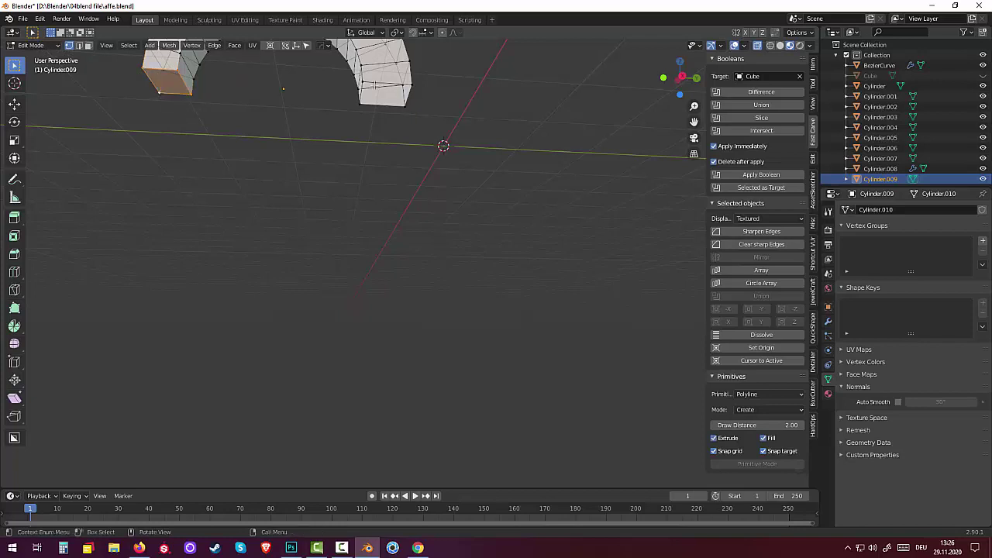
pyautogui.click(361, 81)
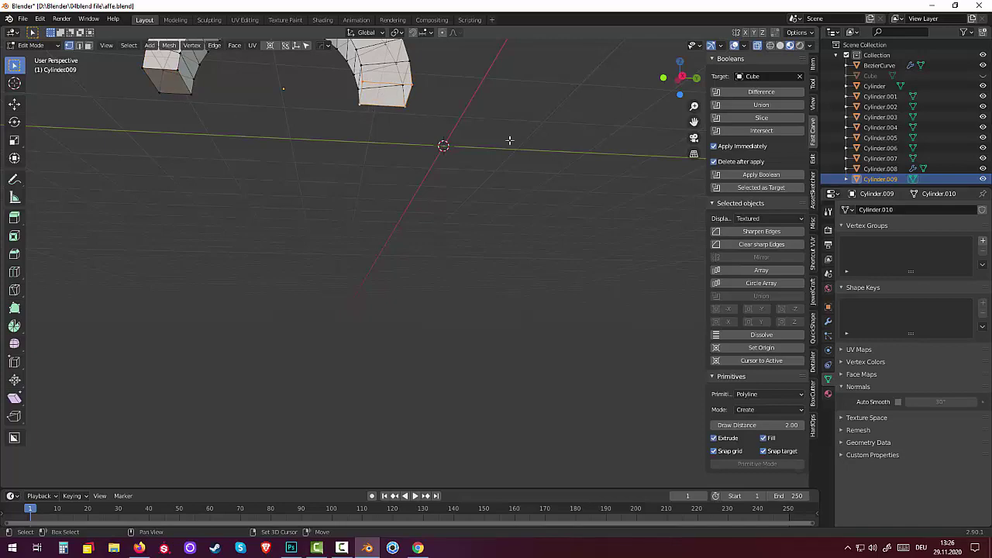
pyautogui.press('f')
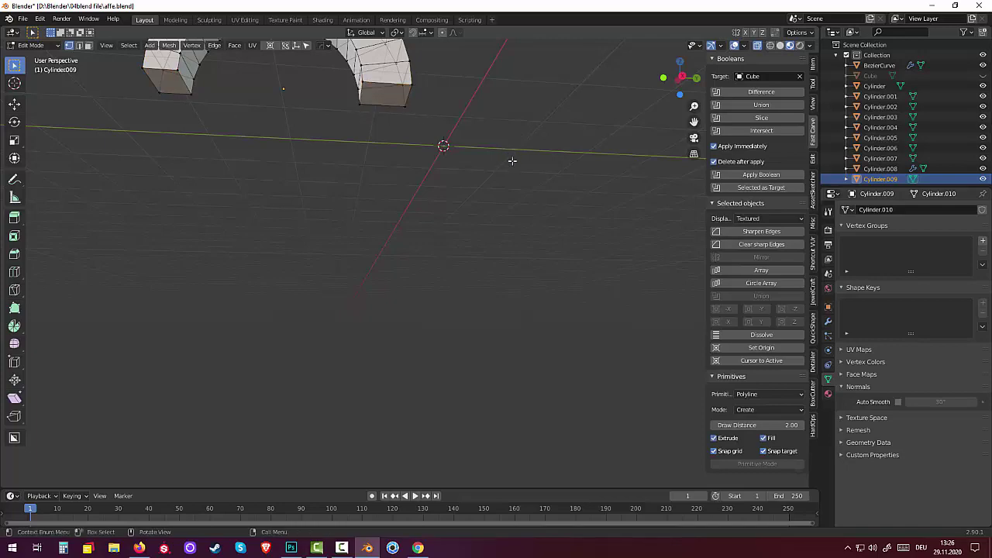
pyautogui.scroll(-3, 510, 159)
pyautogui.moveTo(510, 159)
pyautogui.mouseDown(button='middle')
pyautogui.moveTo(581, 207)
pyautogui.moveTo(532, 216)
pyautogui.moveTo(525, 200)
pyautogui.mouseUp(button='middle')
pyautogui.scroll(-2, 525, 200)
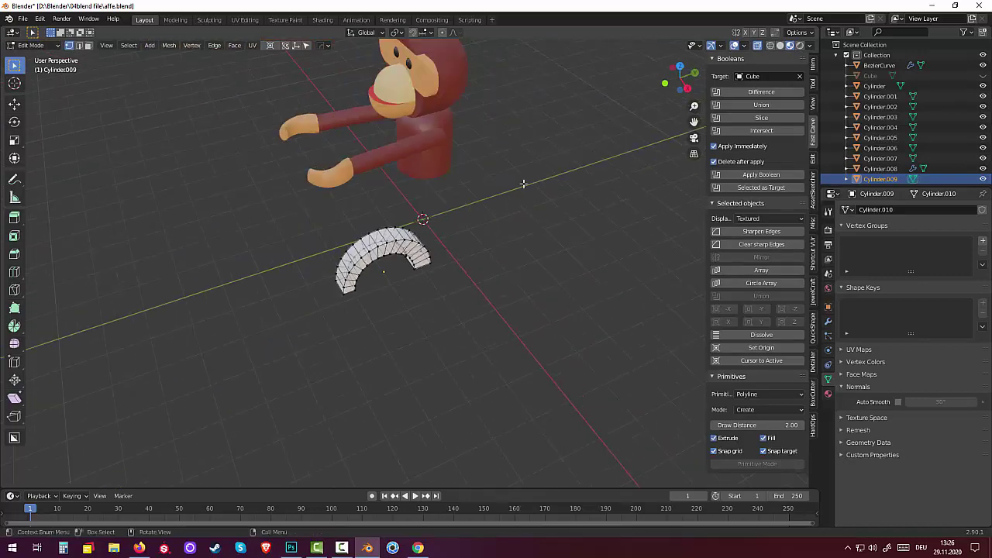
# Unhide the Cube base block from the Outliner and return to Object Mode.
pyautogui.click(983, 75)
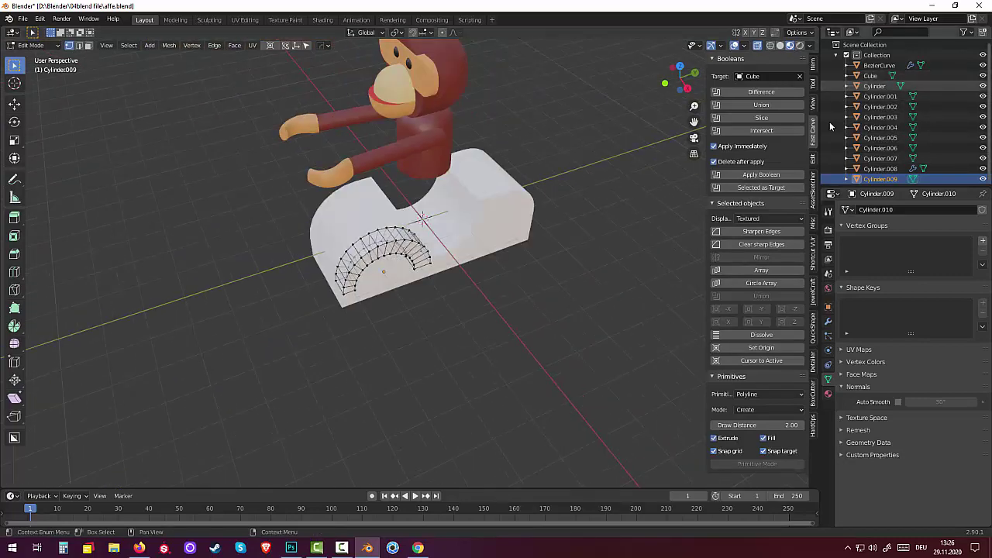
pyautogui.moveTo(581, 163); pyautogui.dragTo(585, 149, button='middle')
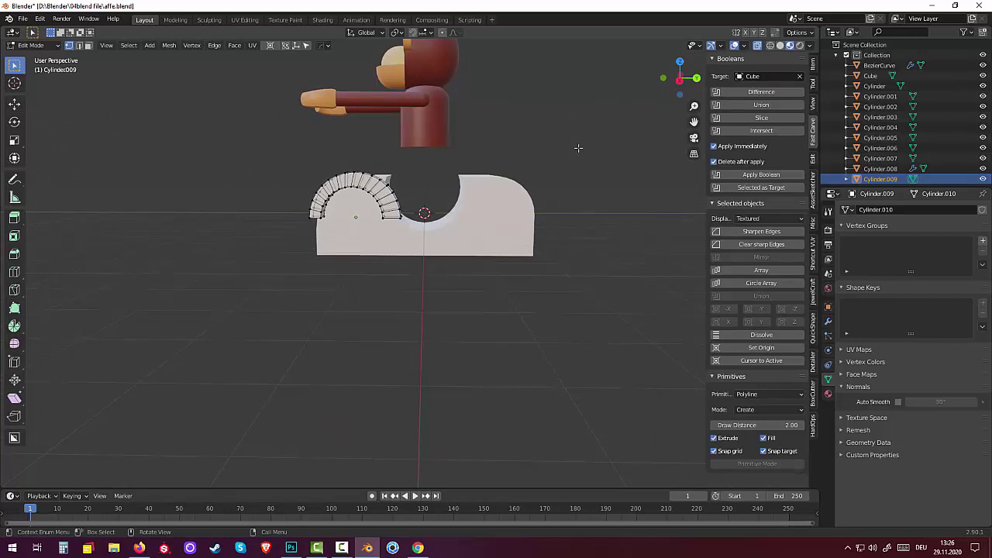
pyautogui.keyDown('alt'); pyautogui.moveTo(578, 148); pyautogui.dragTo(574, 149, button='middle'); pyautogui.keyUp('alt')
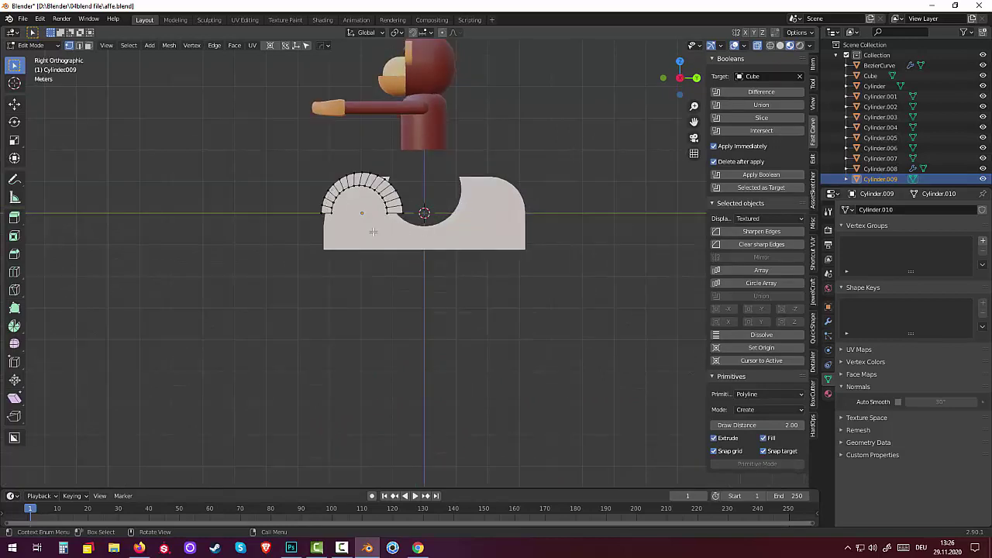
pyautogui.click(16, 66)
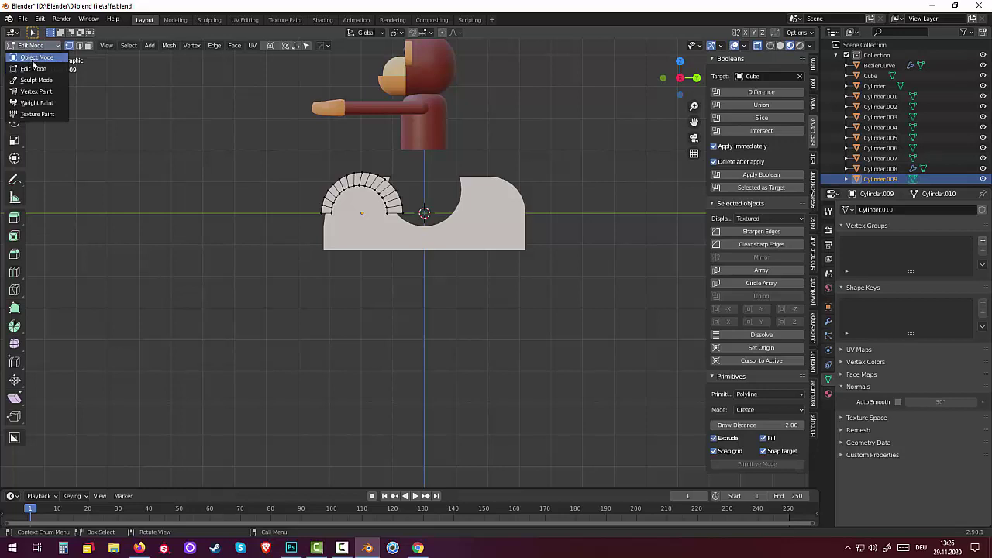
pyautogui.press('Tab')
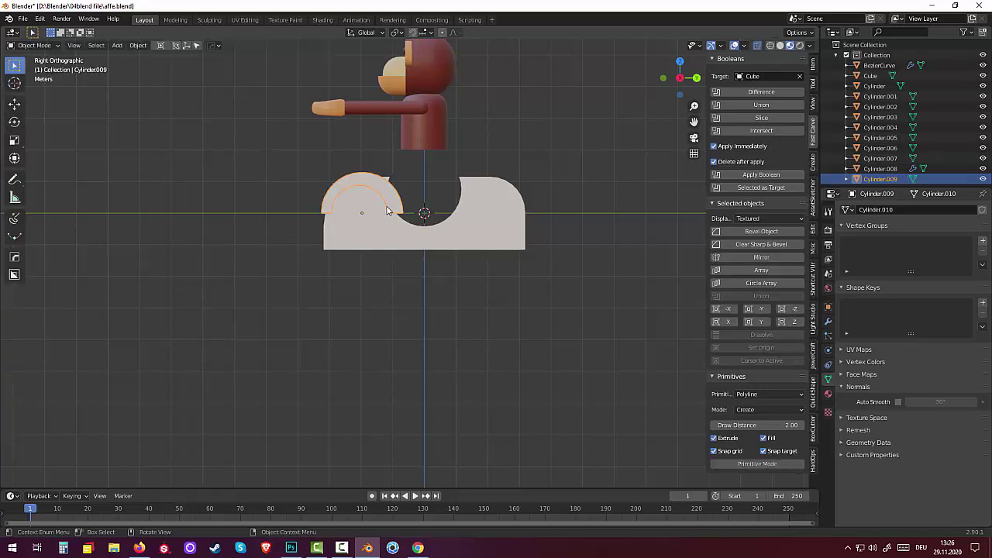
# Lower the arch along Z to the base bottom and scale it up to 1.228.
pyautogui.press('g')
pyautogui.press('z')
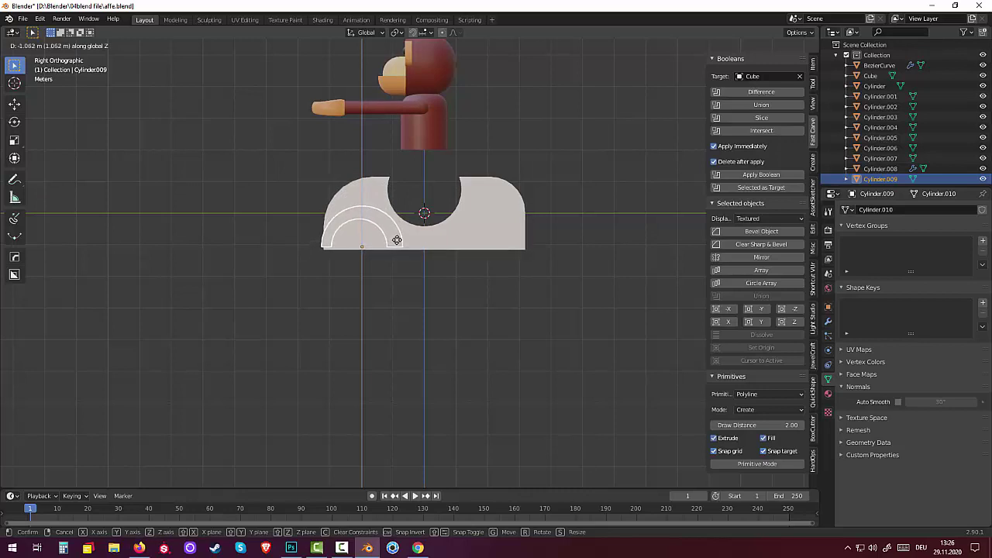
pyautogui.click(402, 242)
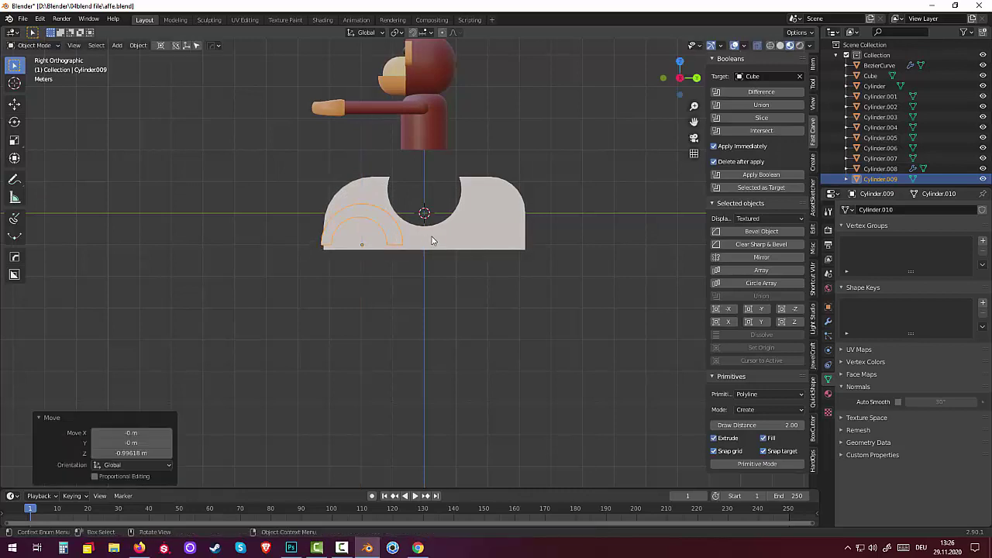
pyautogui.press('s')
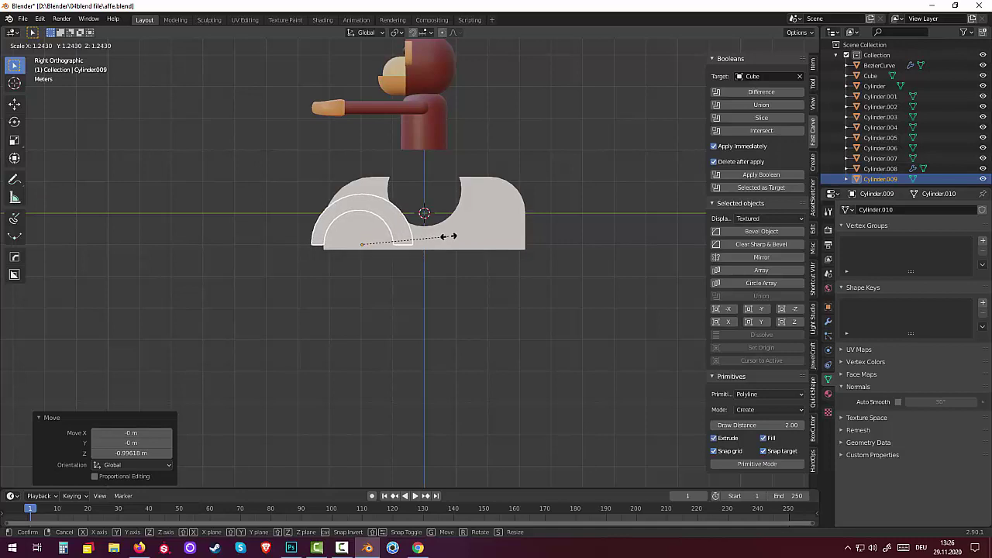
pyautogui.click(445, 237)
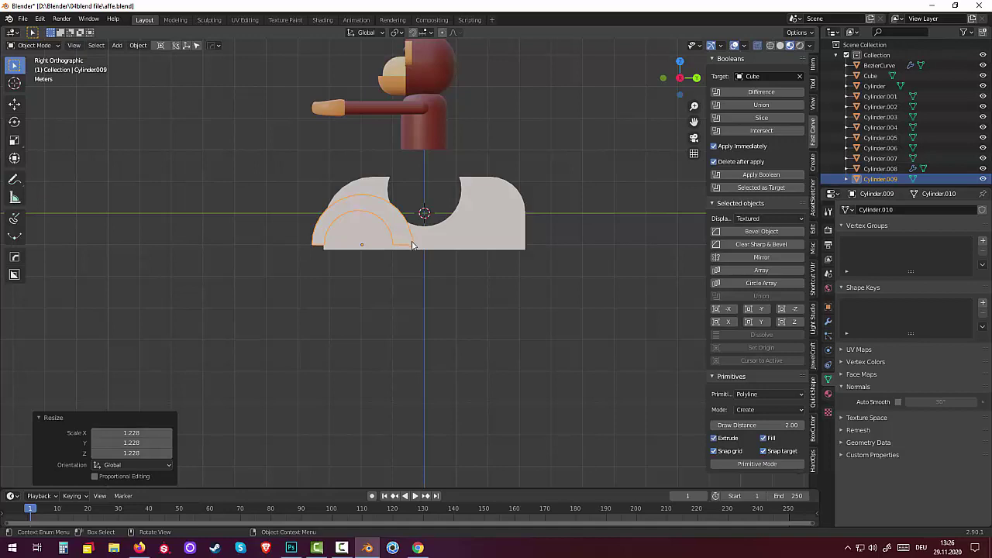
# Reselect the arch, drop it further along Z to 0.13065 m lower, and duplicate it.
pyautogui.click(402, 243)
pyautogui.keyDown('shift'); pyautogui.click(402, 243); pyautogui.keyUp('shift')
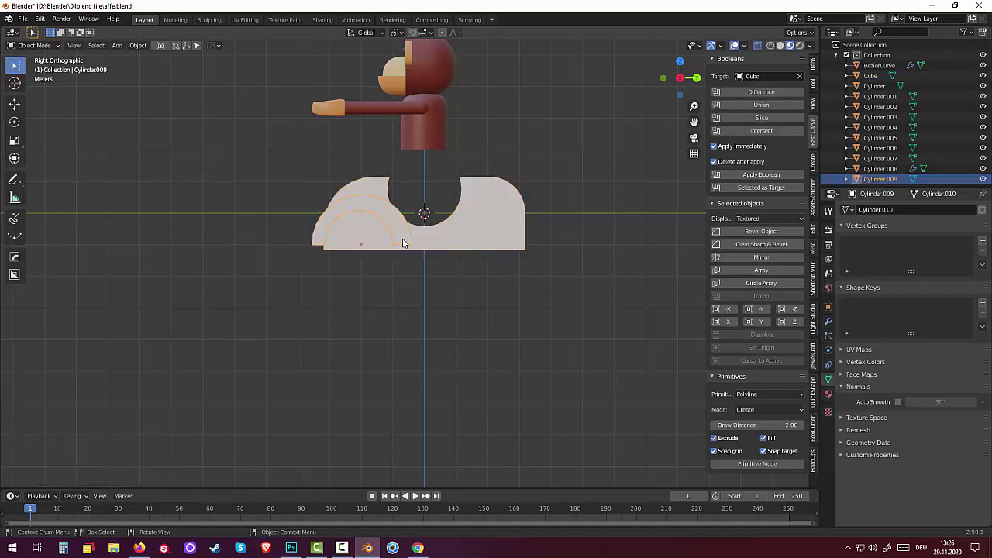
pyautogui.press('c')
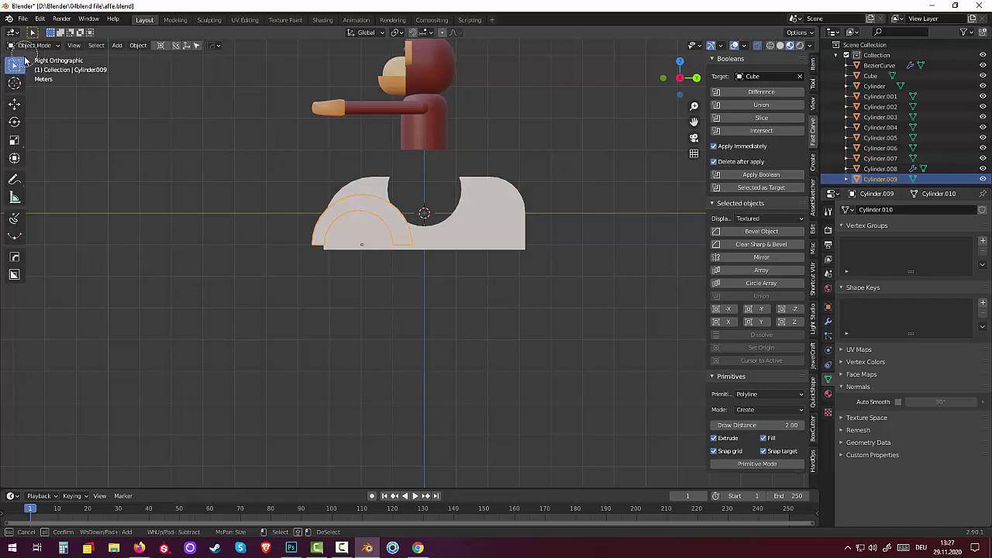
pyautogui.rightClick(25, 99)
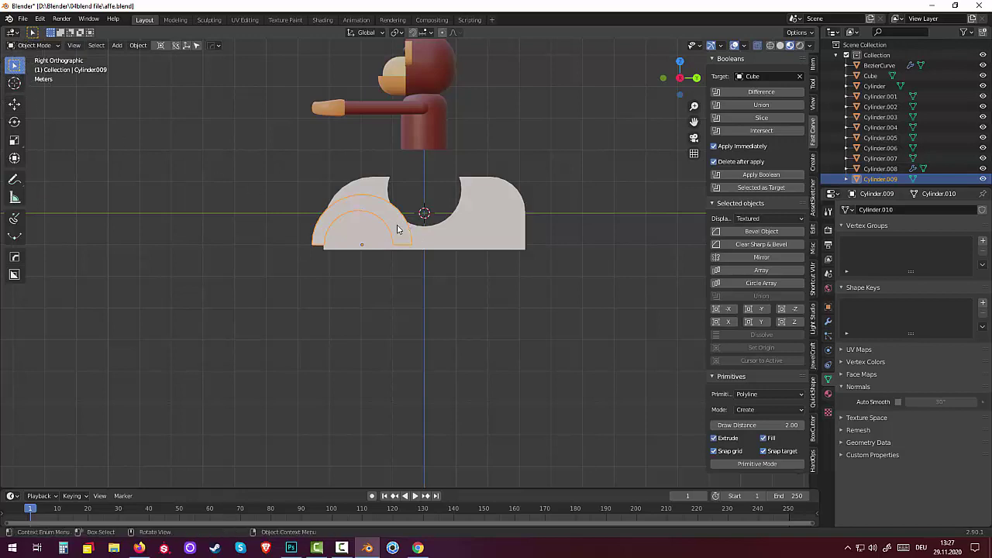
pyautogui.press('g')
pyautogui.press('z')
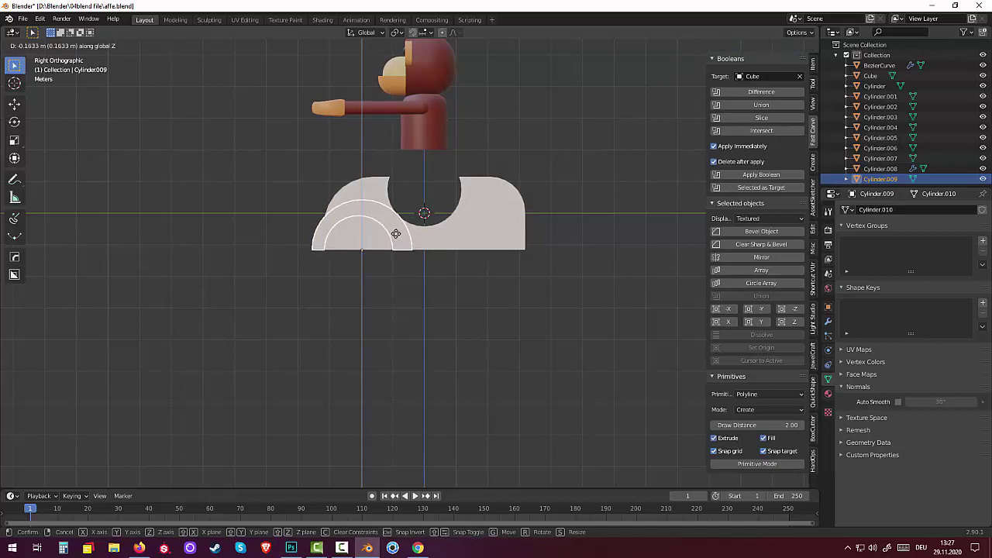
pyautogui.click(395, 232)
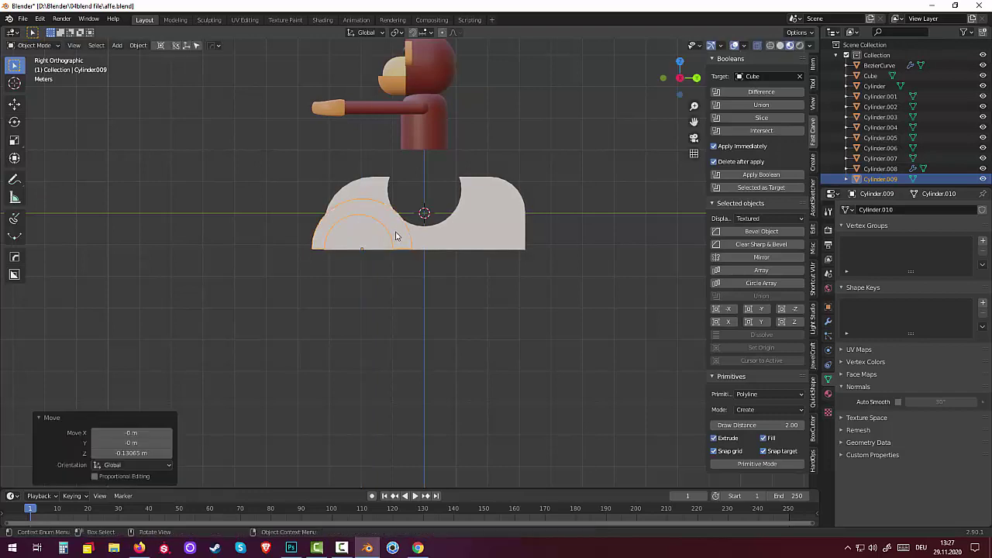
pyautogui.press('shift')
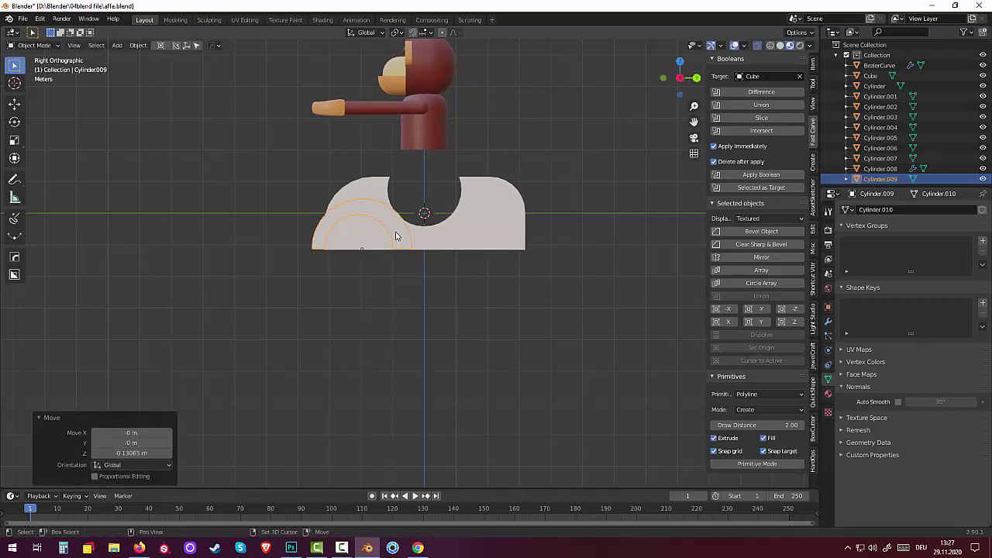
pyautogui.hotkey('shift', 'd')
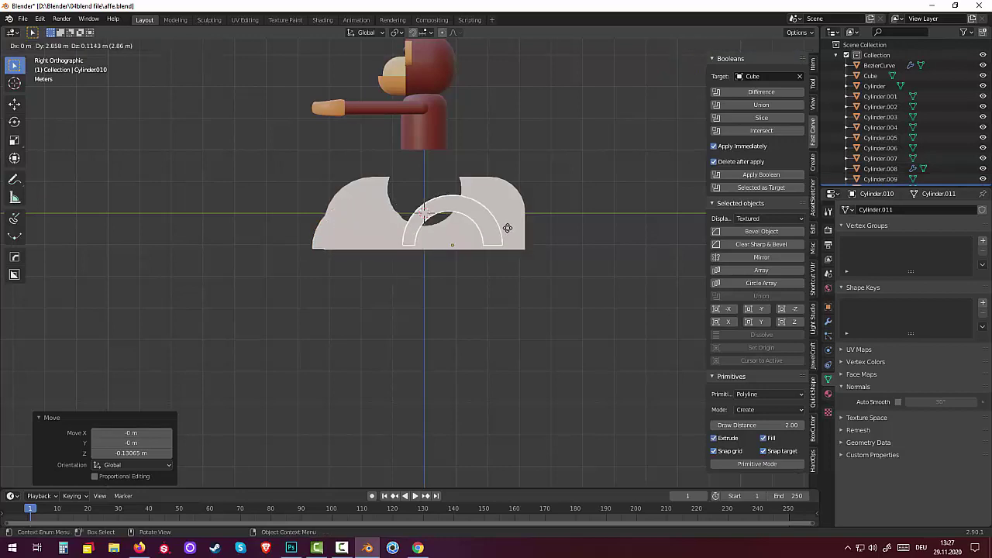
# Place another arch copy at the base's other end, 3.6744 m along Y.
pyautogui.click(411, 236)
pyautogui.press('shift')
pyautogui.hotkey('shift', 'd')
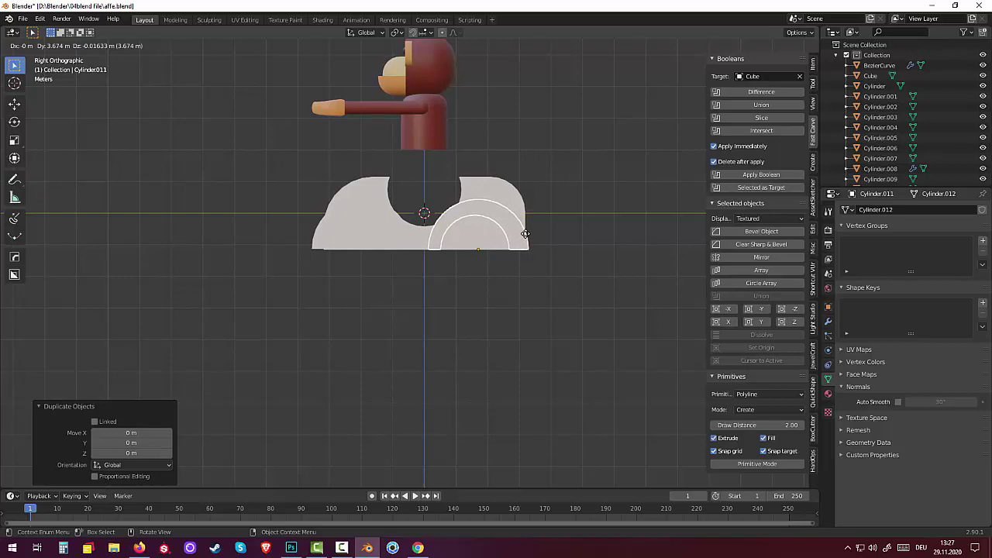
pyautogui.press('Escape')
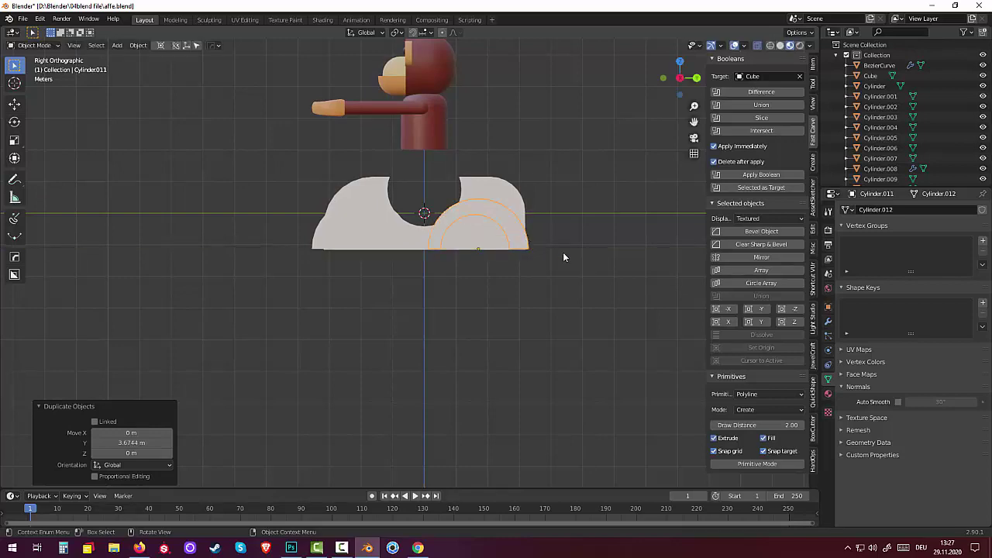
# Select the extra arch piece Cylinder.009, move it aside, and delete it.
pyautogui.click(565, 257)
pyautogui.moveTo(565, 262); pyautogui.dragTo(353, 285, button='middle')
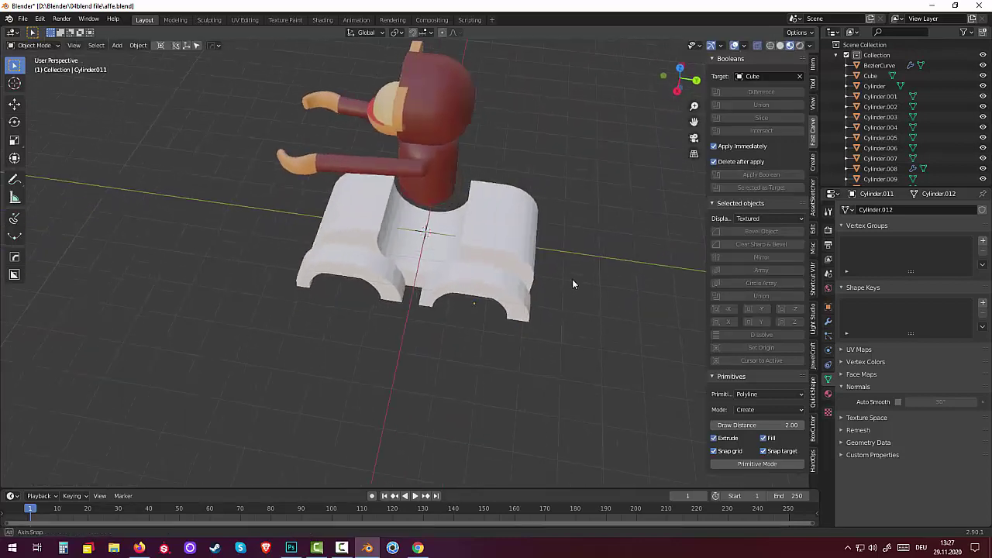
pyautogui.click(368, 272)
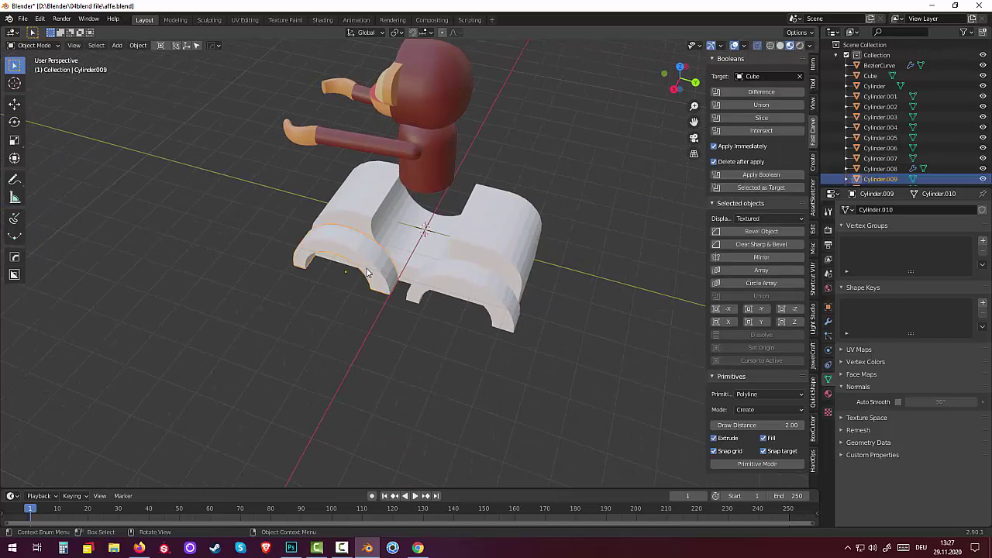
pyautogui.press('g')
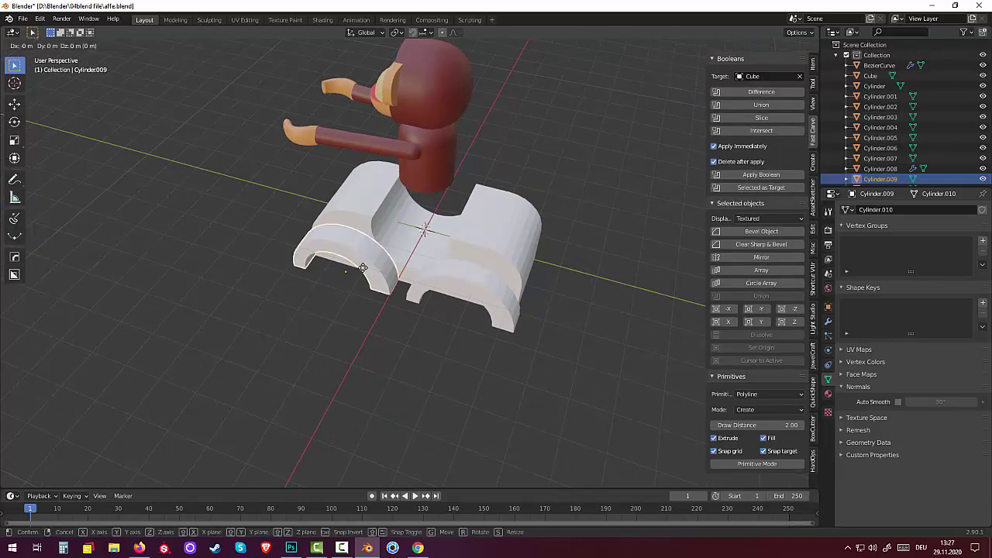
pyautogui.click(227, 282)
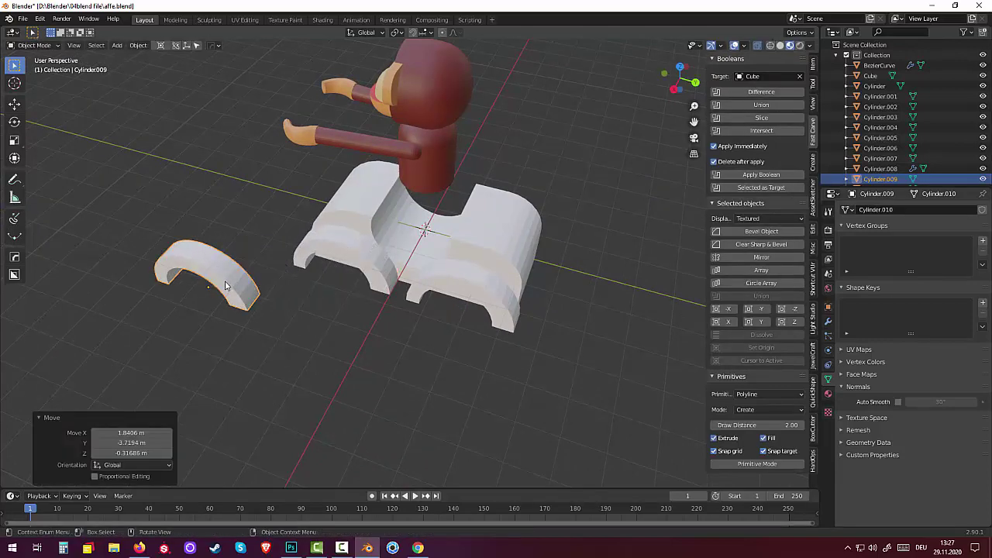
pyautogui.press('Delete')
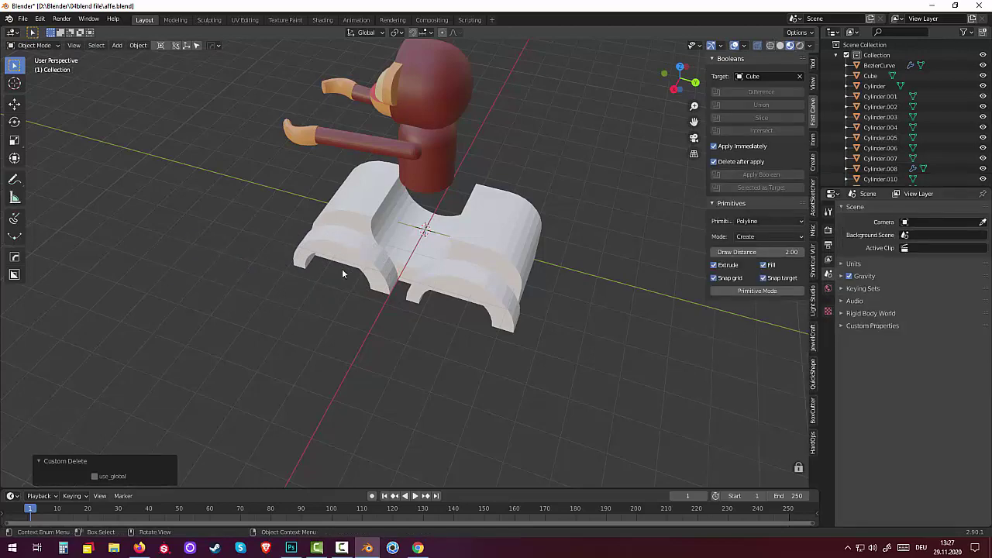
# Select both front arch pieces, making the front arch the active object.
pyautogui.click(367, 269)
pyautogui.moveTo(464, 286)
pyautogui.mouseDown(button='middle')
pyautogui.moveTo(540, 264)
pyautogui.moveTo(516, 252)
pyautogui.moveTo(520, 266)
pyautogui.moveTo(615, 269)
pyautogui.moveTo(475, 271)
pyautogui.moveTo(514, 266)
pyautogui.moveTo(561, 281)
pyautogui.moveTo(540, 282)
pyautogui.moveTo(514, 257)
pyautogui.moveTo(571, 295)
pyautogui.moveTo(575, 313)
pyautogui.mouseUp(button='middle')
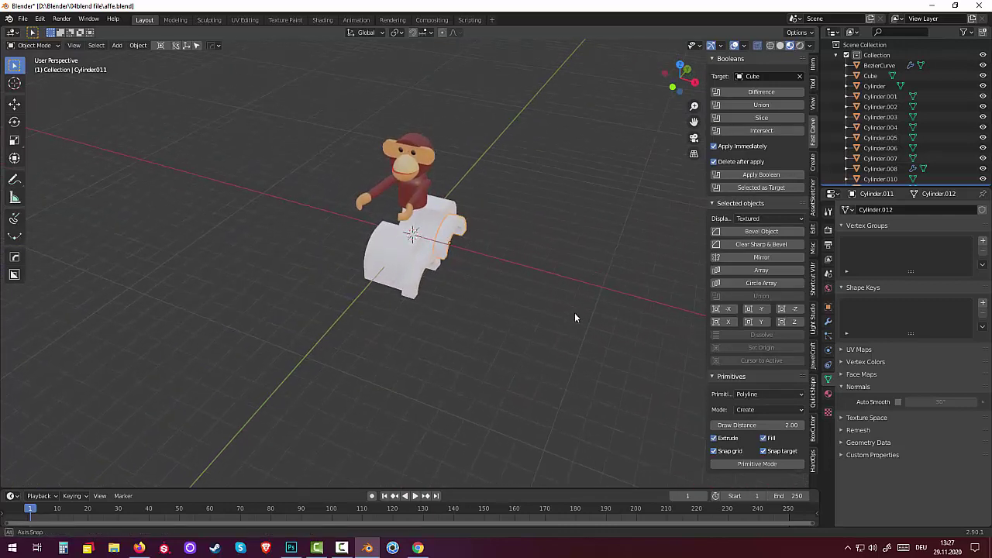
pyautogui.keyDown('shift'); pyautogui.click(421, 269); pyautogui.keyUp('shift')
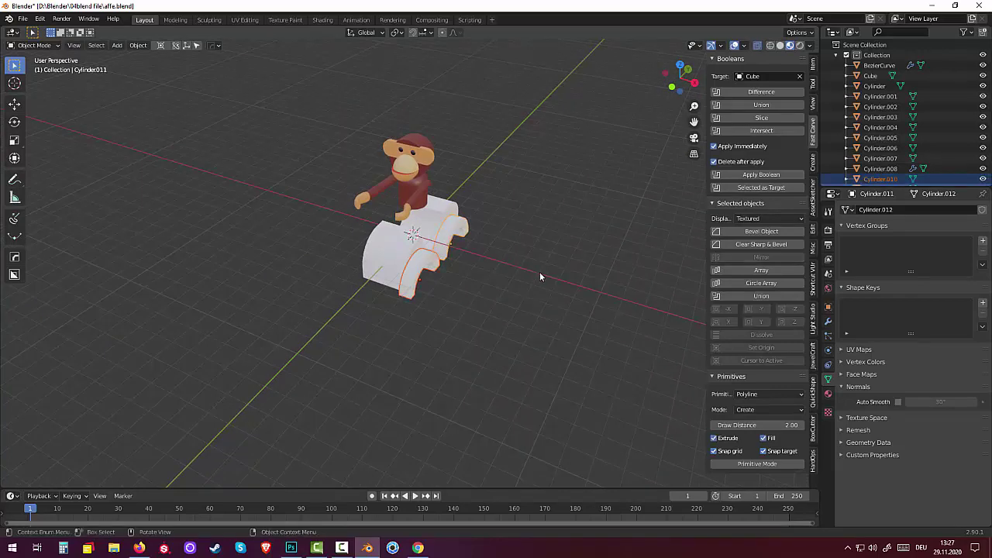
pyautogui.moveTo(539, 277); pyautogui.dragTo(461, 236, button='middle')
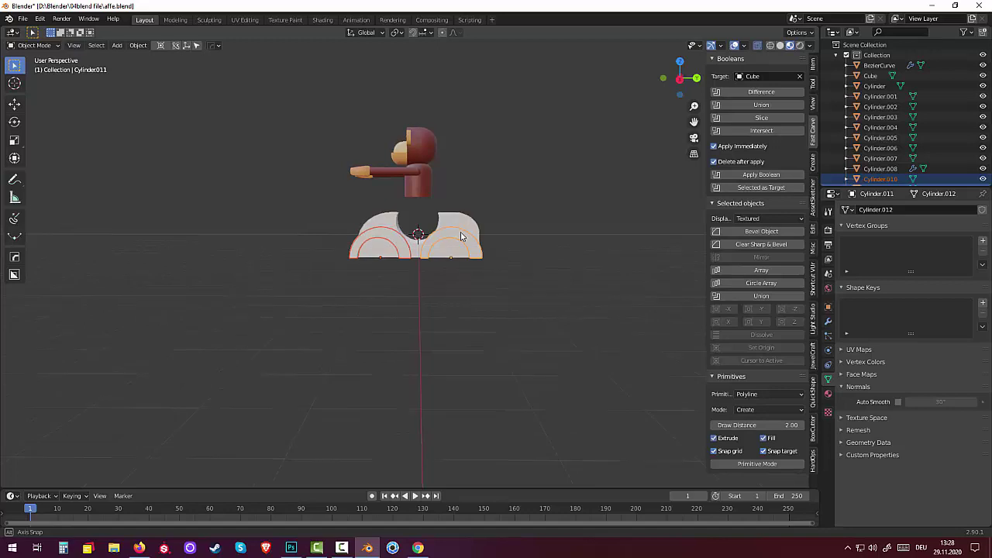
pyautogui.moveTo(460, 236)
pyautogui.mouseDown(button='middle')
pyautogui.moveTo(523, 257)
pyautogui.moveTo(517, 275)
pyautogui.mouseUp(button='middle')
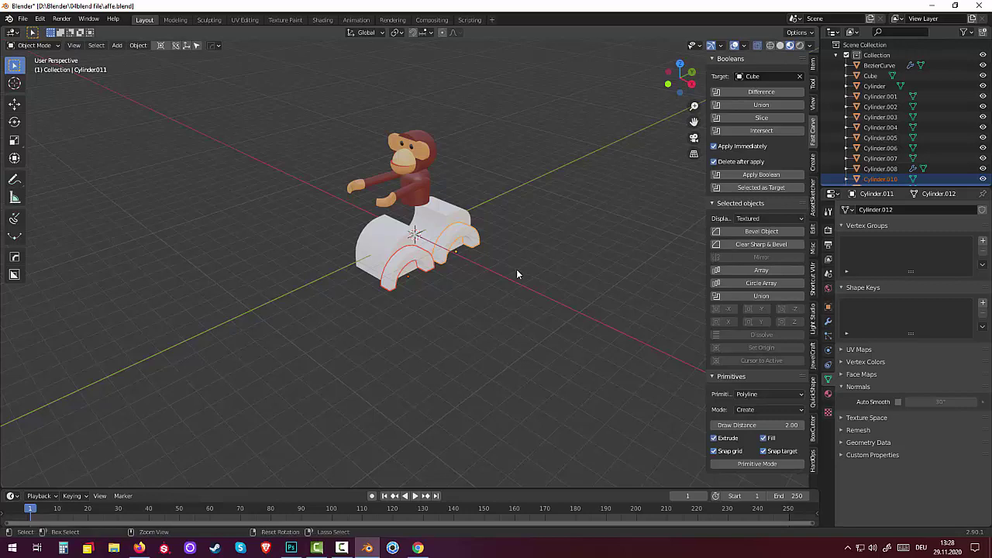
pyautogui.hotkey('ctrl', 'z')
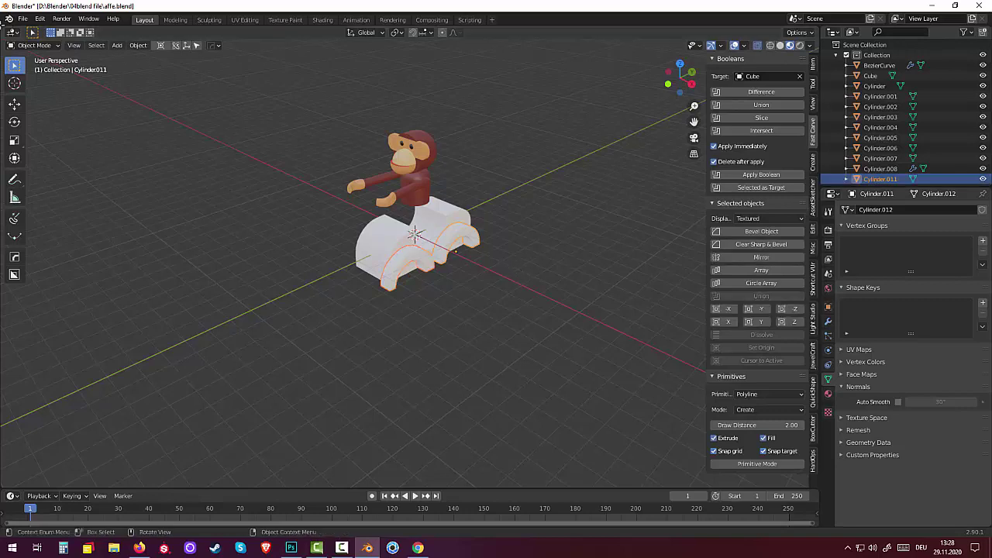
pyautogui.click(140, 45)
pyautogui.moveTo(154, 67)
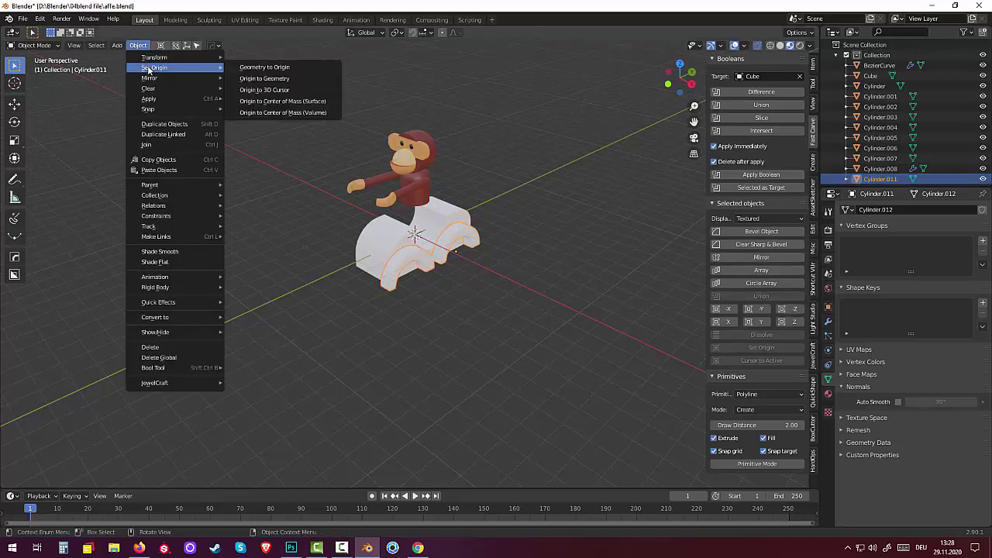
# Set the arch's origin to the 3D cursor and apply rotation and scale (0°, 1.000).
pyautogui.click(289, 92)
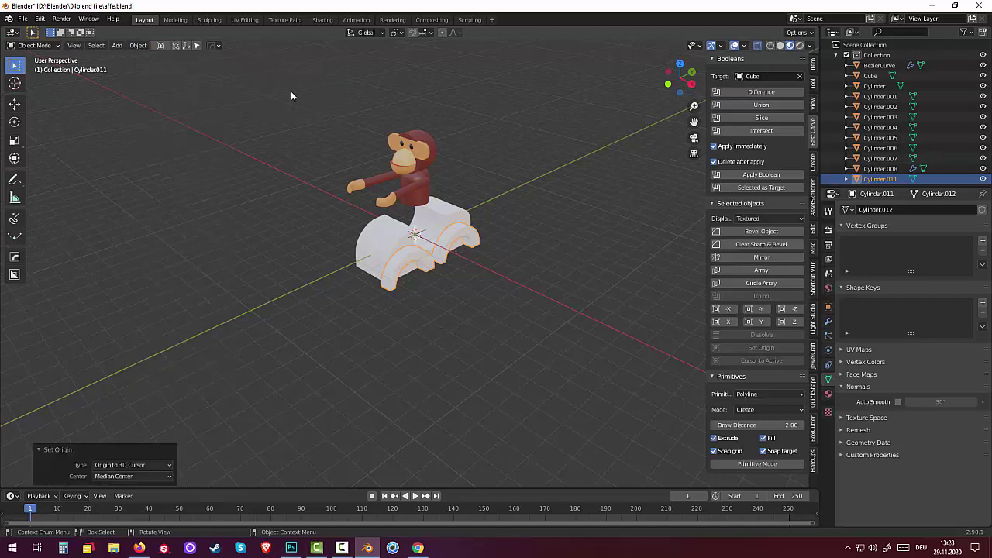
pyautogui.click(812, 67)
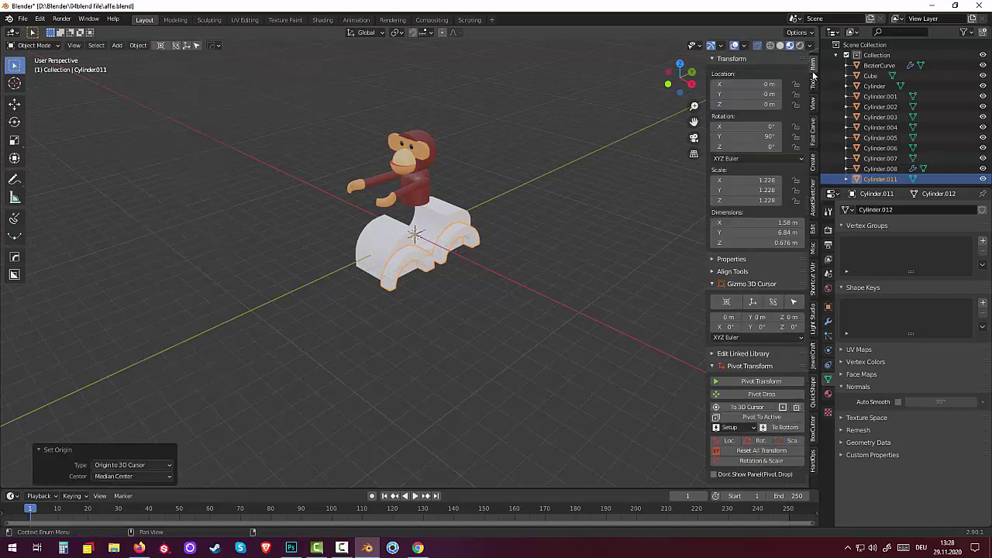
pyautogui.click(774, 451)
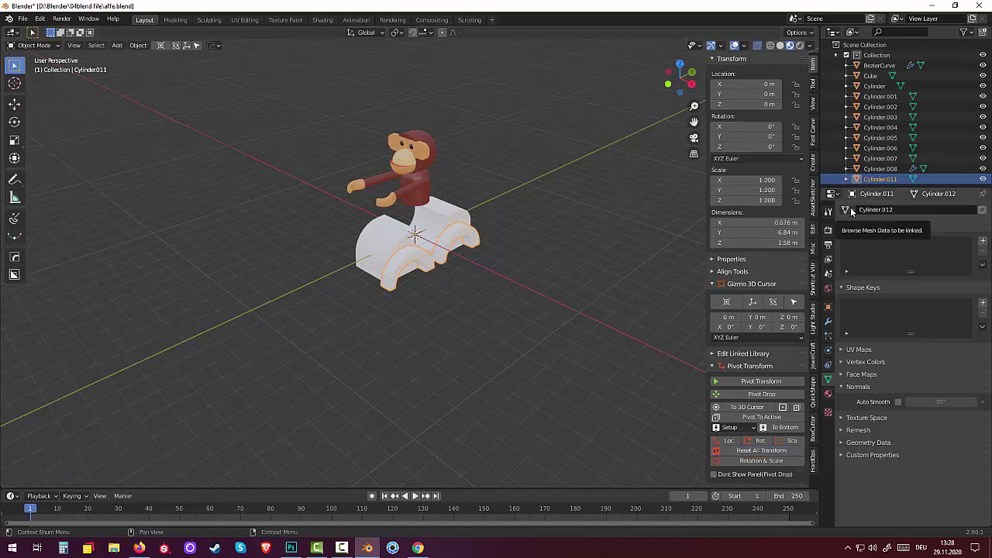
# Add a Mirror modifier to the arch Cylinder.011 to duplicate it across X.
pyautogui.click(828, 322)
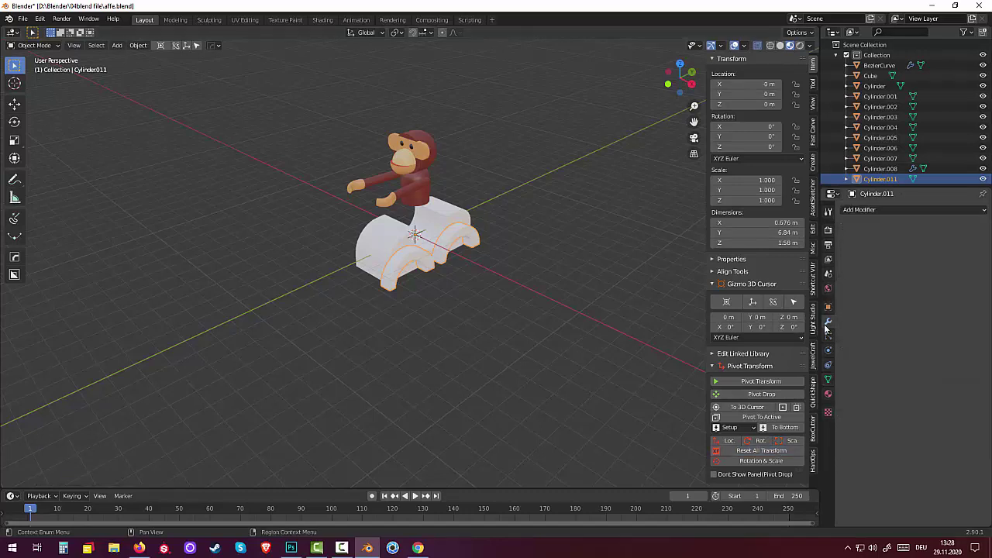
pyautogui.click(857, 212)
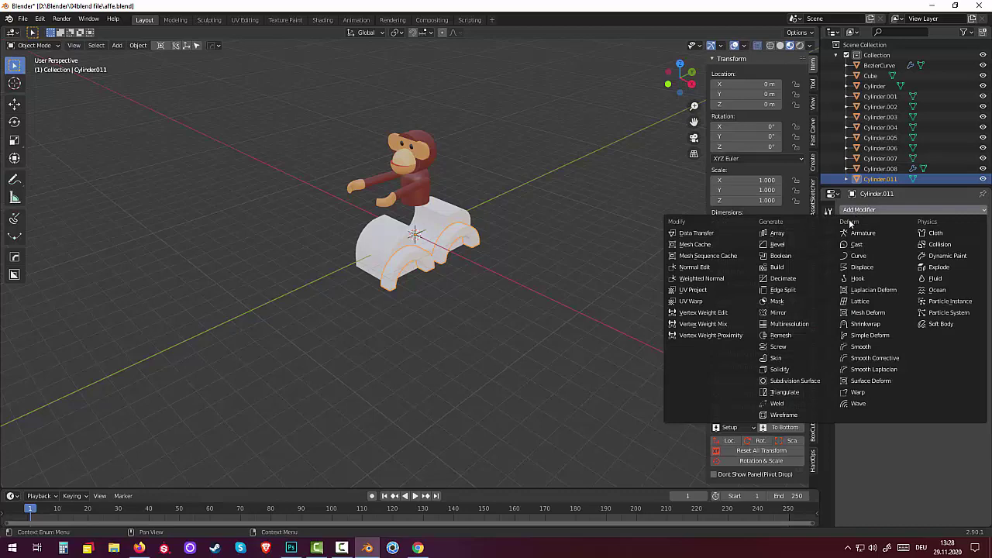
pyautogui.click(785, 311)
pyautogui.moveTo(505, 266)
pyautogui.mouseDown(button='middle')
pyautogui.moveTo(574, 246)
pyautogui.moveTo(479, 240)
pyautogui.moveTo(458, 269)
pyautogui.moveTo(504, 258)
pyautogui.moveTo(449, 278)
pyautogui.moveTo(426, 245)
pyautogui.moveTo(426, 285)
pyautogui.moveTo(450, 250)
pyautogui.moveTo(453, 274)
pyautogui.moveTo(544, 225)
pyautogui.mouseUp(button='middle')
# Deselect the arch, switch to plain grey solid shading, and orbit to a near-front view.
pyautogui.click(459, 268)
pyautogui.scroll(3, 444, 270)
pyautogui.click(779, 46)
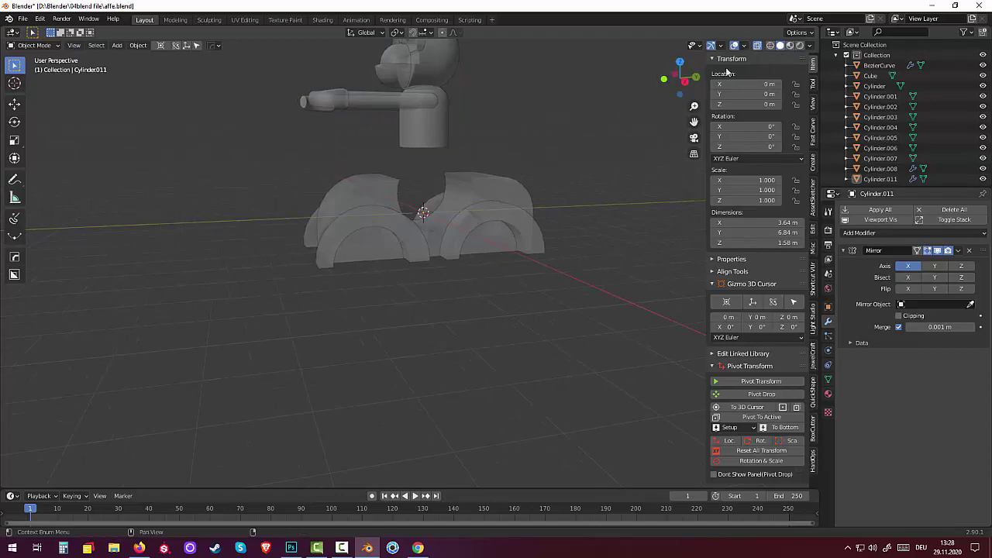
pyautogui.moveTo(526, 286); pyautogui.dragTo(535, 290, button='middle')
pyautogui.moveTo(547, 293)
pyautogui.mouseDown(button='middle')
pyautogui.moveTo(571, 301)
pyautogui.moveTo(611, 285)
pyautogui.moveTo(496, 289)
pyautogui.moveTo(444, 333)
pyautogui.mouseUp(button='middle')
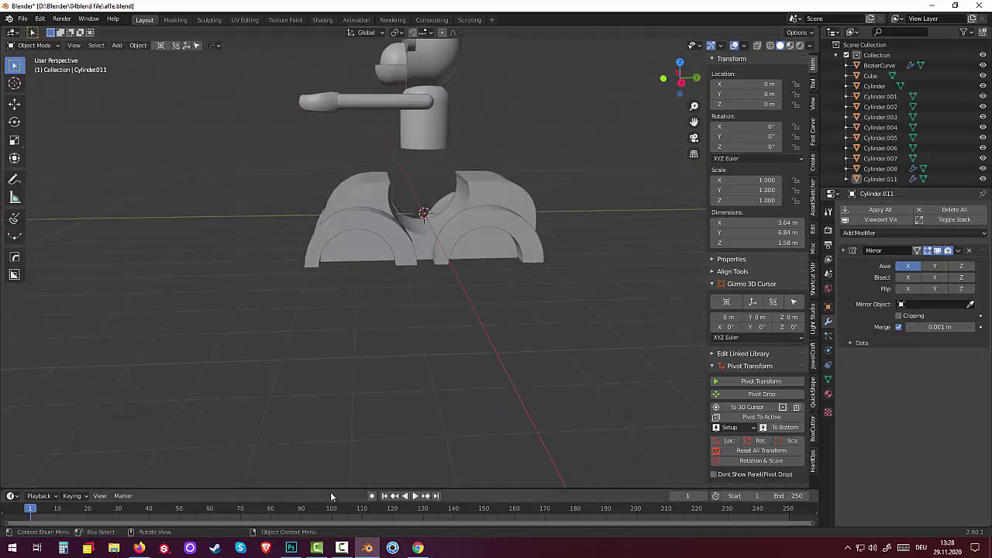
# Bring up the Shift+A add menu to reach the Mesh primitives list.
pyautogui.click(342, 548)
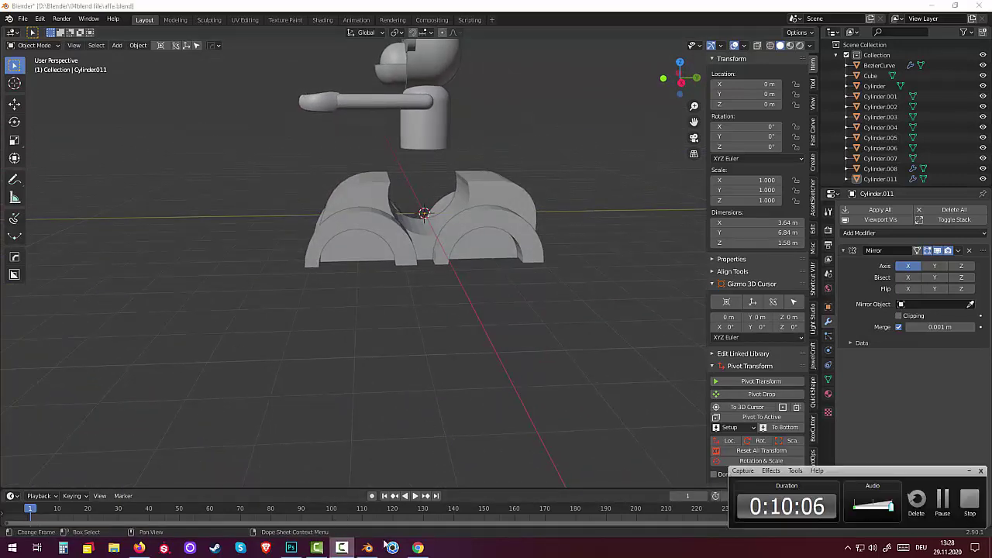
pyautogui.click(944, 502)
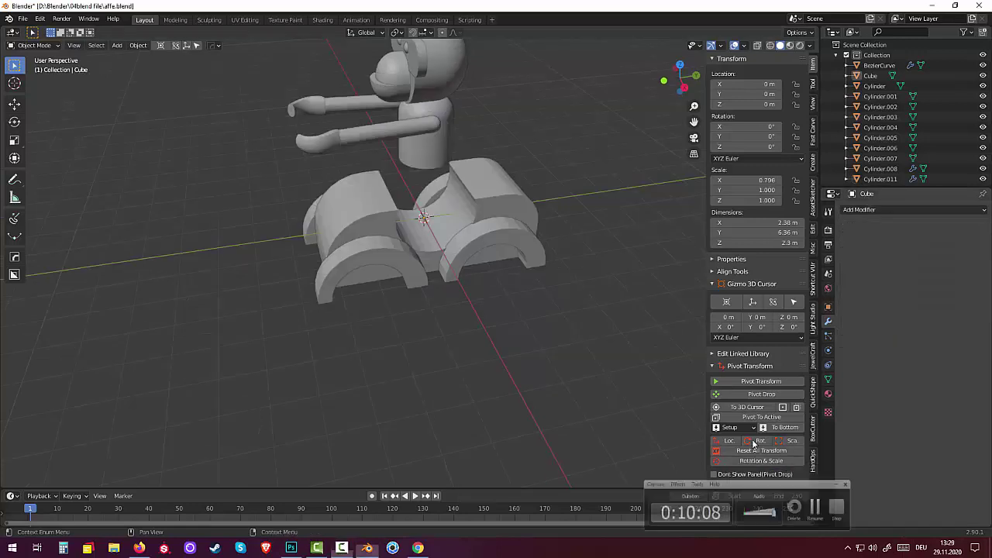
pyautogui.hotkey('shift', 'a')
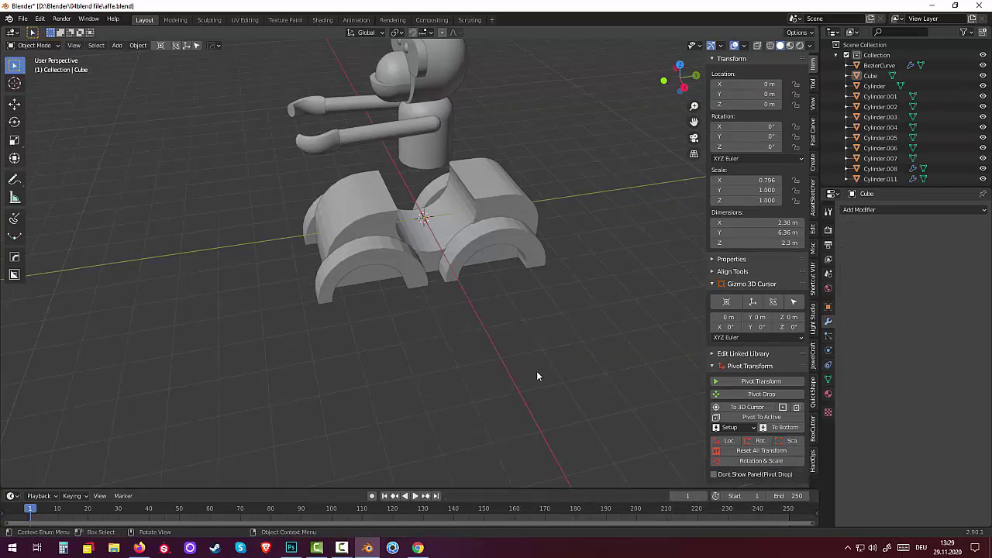
pyautogui.hotkey('shift', 'a')
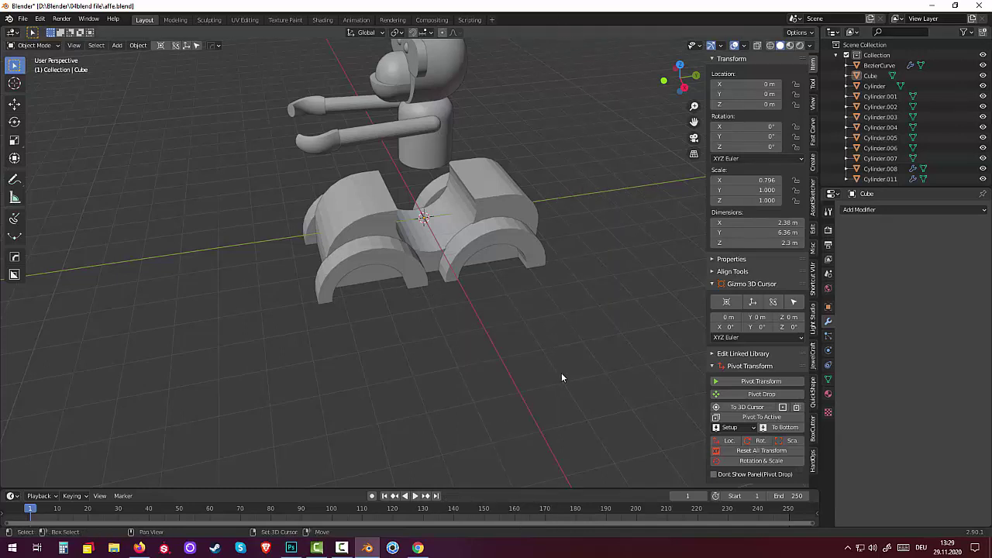
pyautogui.hotkey('shift', 'a')
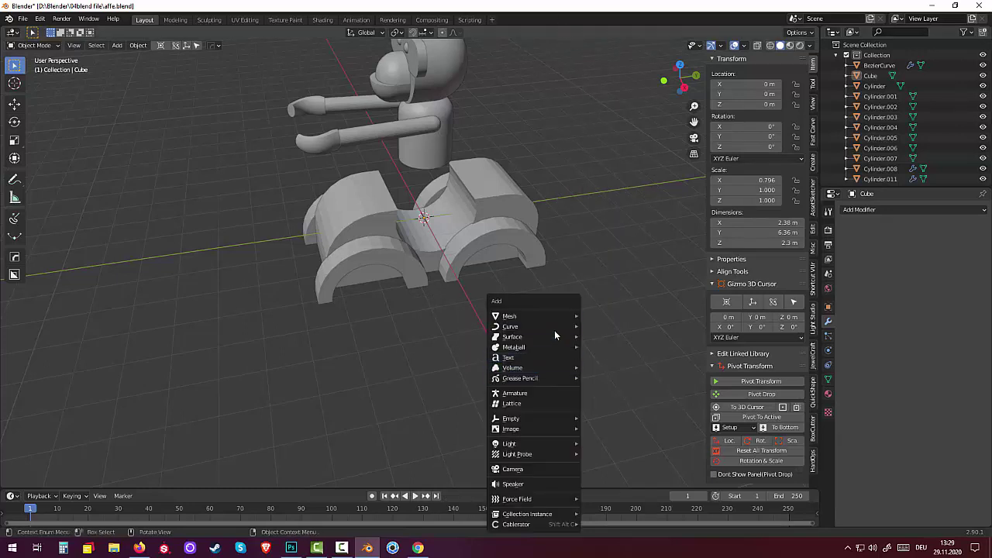
pyautogui.moveTo(531, 317)
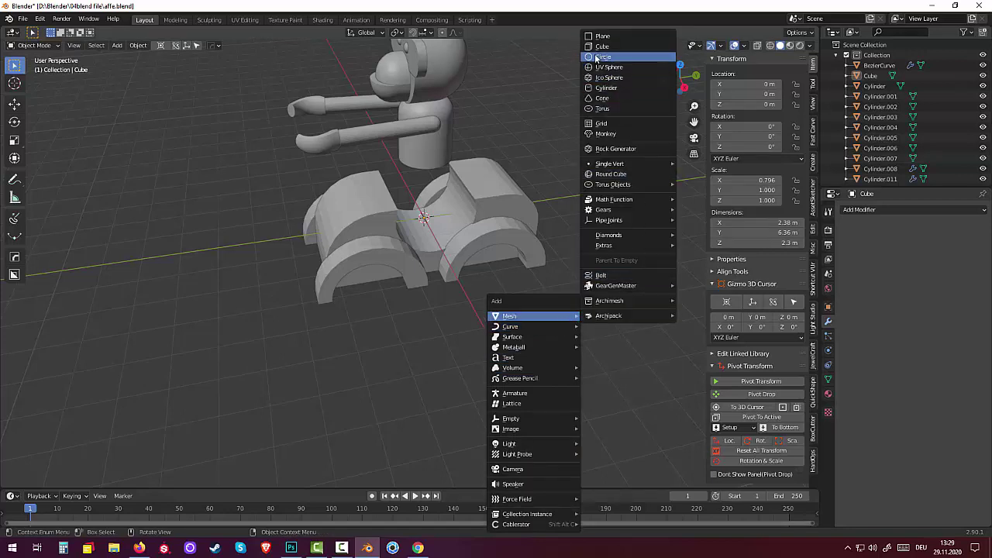
# Add a cube at the base centre and stretch it along Y to 1.293 to fill the seat notch.
pyautogui.click(598, 46)
pyautogui.moveTo(444, 202)
pyautogui.mouseDown(button='middle')
pyautogui.moveTo(436, 153)
pyautogui.moveTo(422, 145)
pyautogui.moveTo(415, 272)
pyautogui.moveTo(388, 270)
pyautogui.moveTo(452, 223)
pyautogui.moveTo(442, 217)
pyautogui.mouseUp(button='middle')
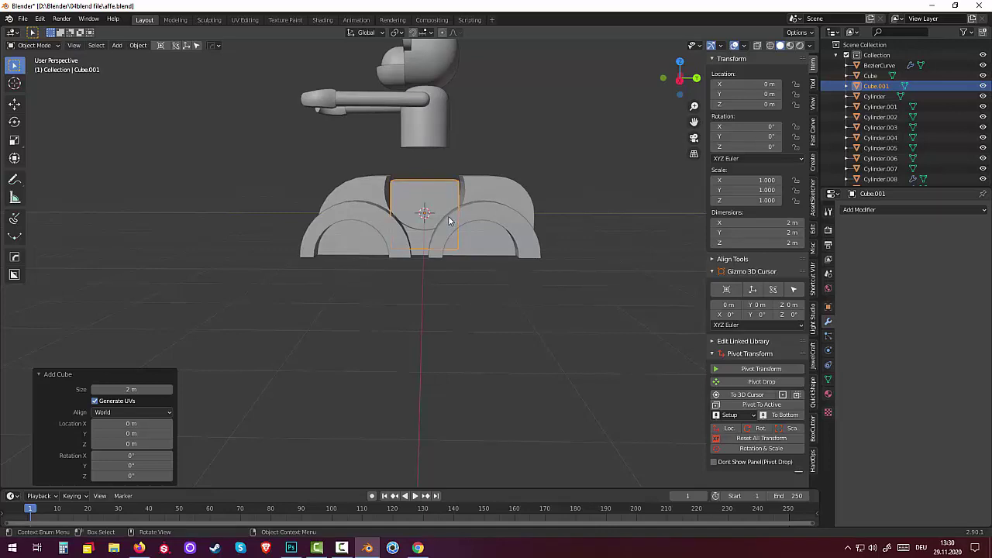
pyautogui.press('s')
pyautogui.press('y')
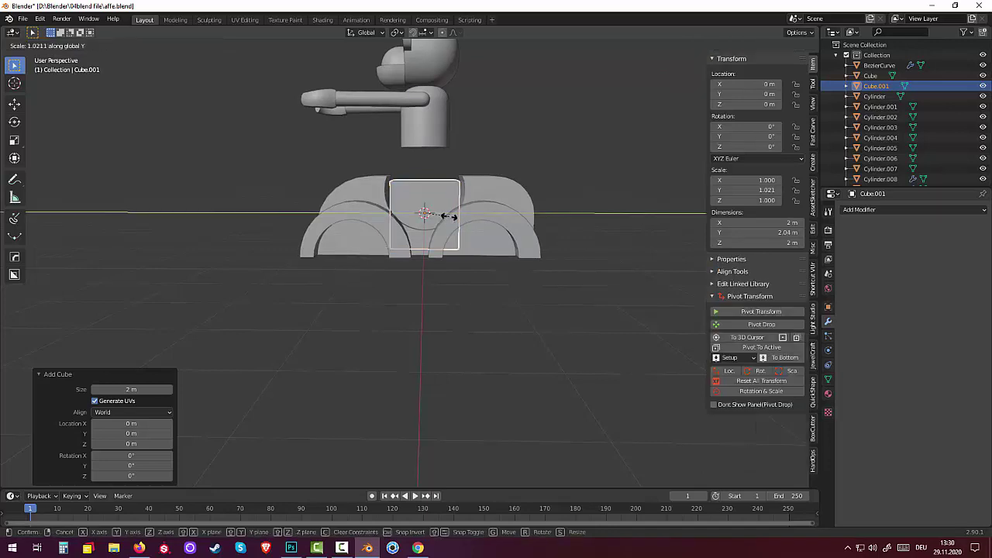
pyautogui.click(454, 219)
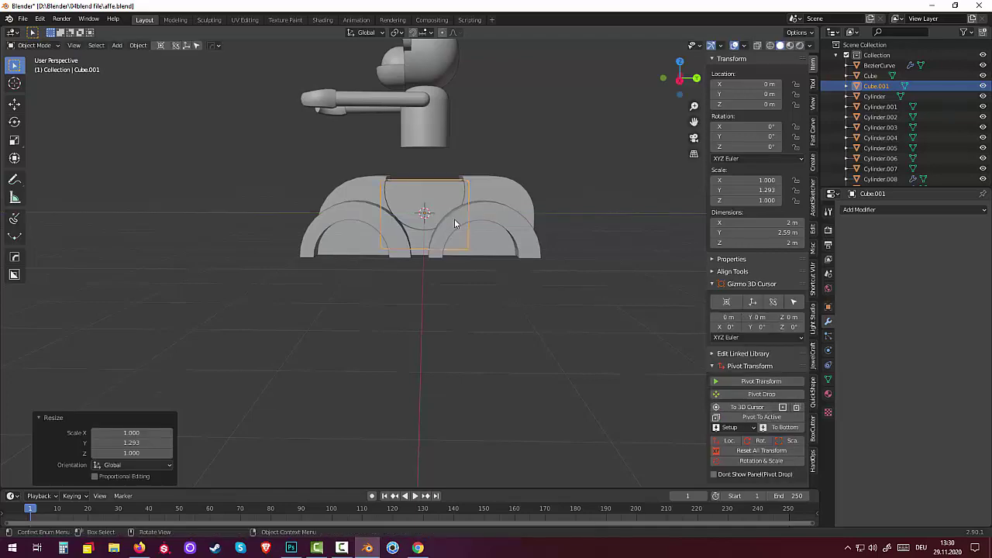
pyautogui.click(440, 214)
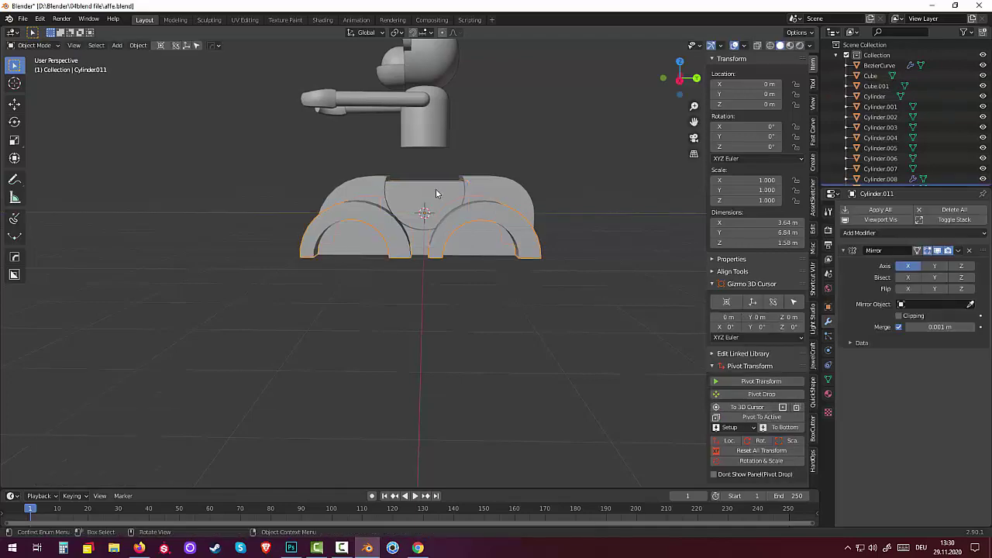
pyautogui.click(435, 195)
pyautogui.moveTo(420, 199)
pyautogui.mouseDown(button='middle')
pyautogui.moveTo(411, 223)
pyautogui.moveTo(414, 183)
pyautogui.mouseUp(button='middle')
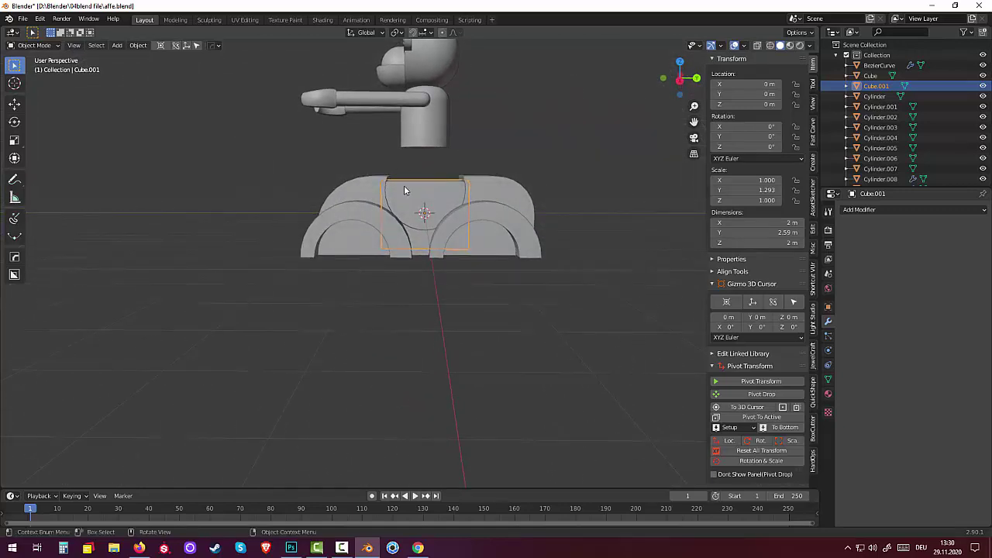
pyautogui.click(582, 182)
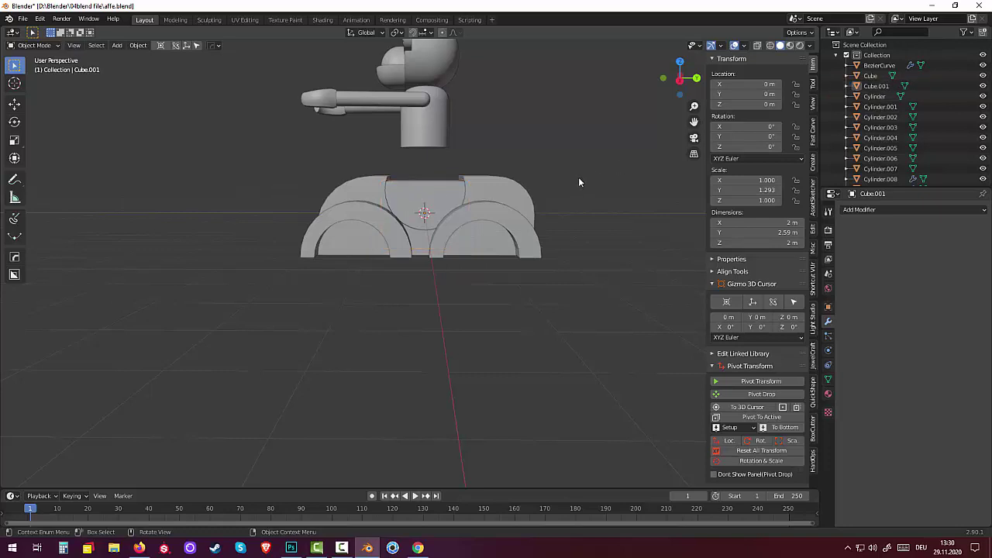
pyautogui.hotkey('shift', 'a')
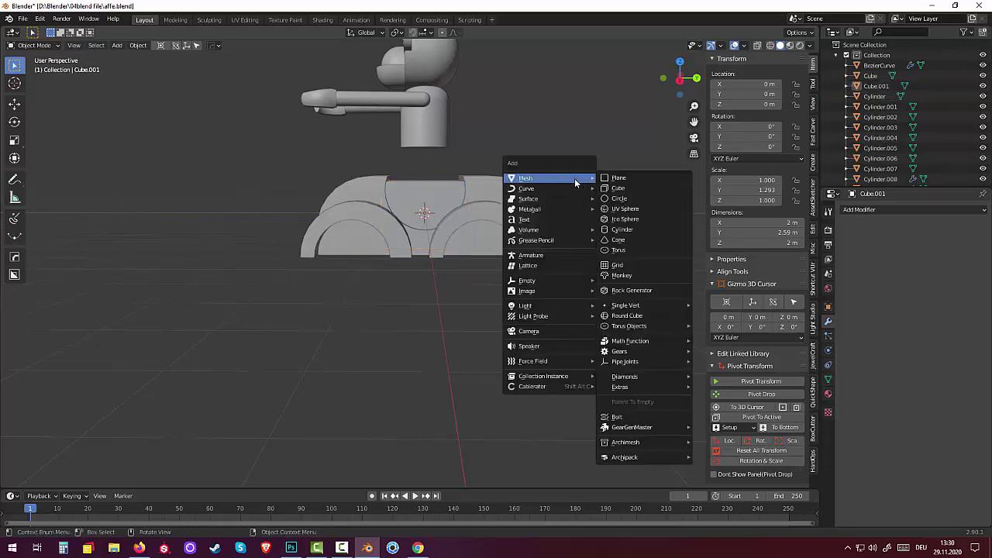
# Add a cylinder rotated 90° on Y, with radius 0.83 m, Z 0.82 m and depth 2.84 m.
pyautogui.click(623, 230)
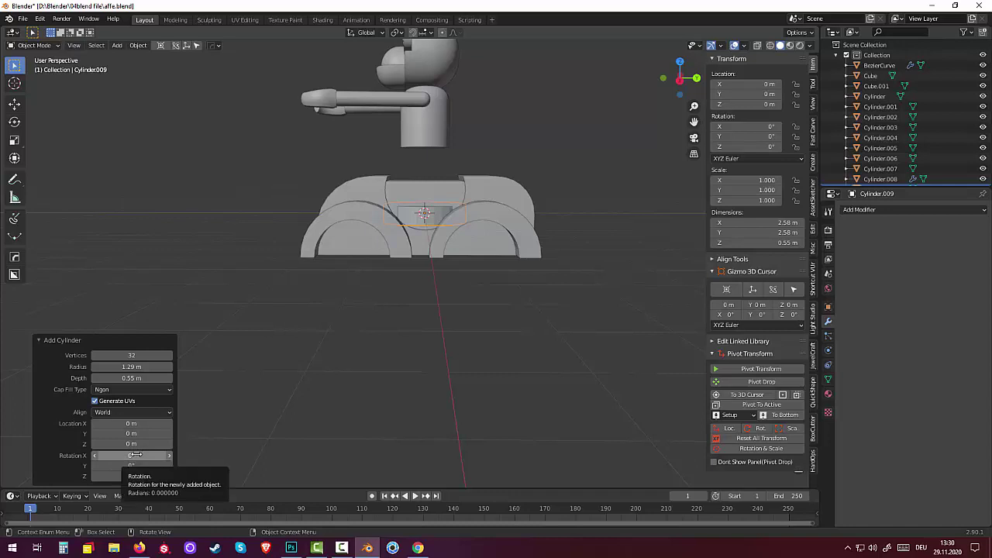
pyautogui.click(129, 466)
pyautogui.write('90')
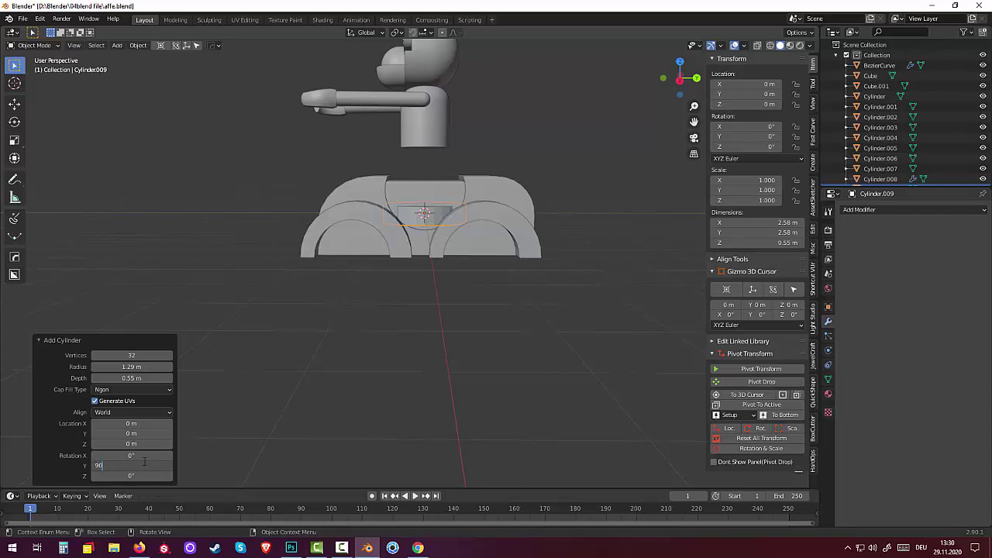
pyautogui.press('Return')
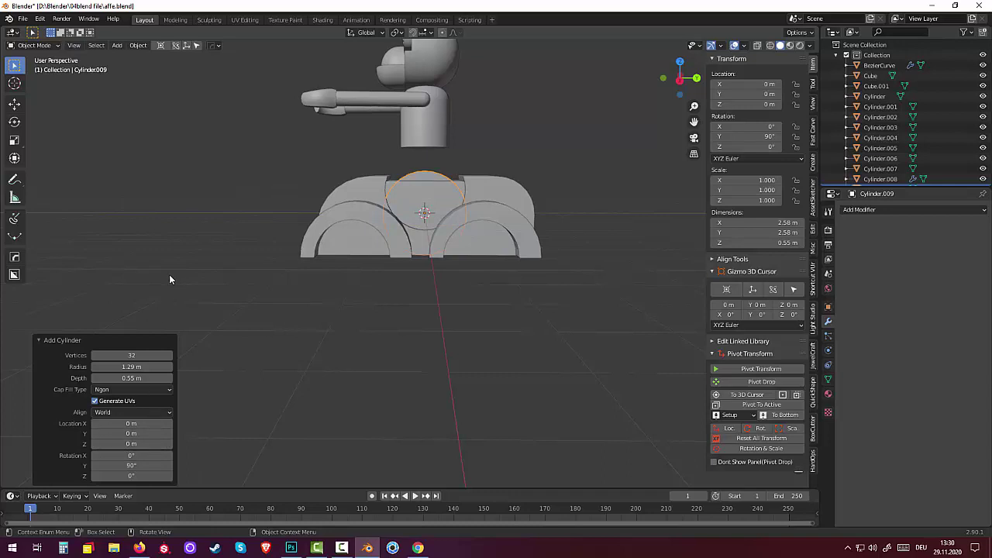
pyautogui.moveTo(131, 366); pyautogui.dragTo(93, 367)
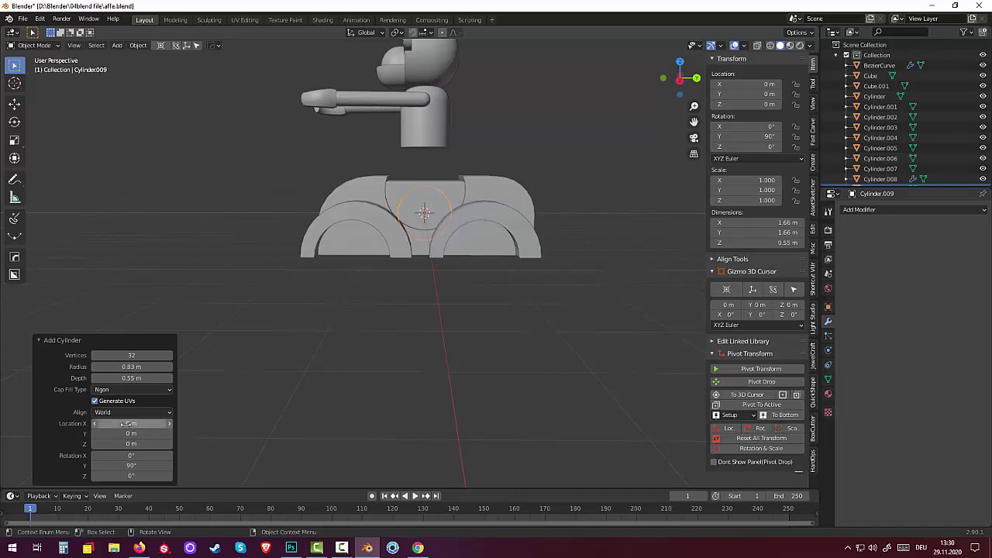
pyautogui.moveTo(131, 444); pyautogui.dragTo(175, 444)
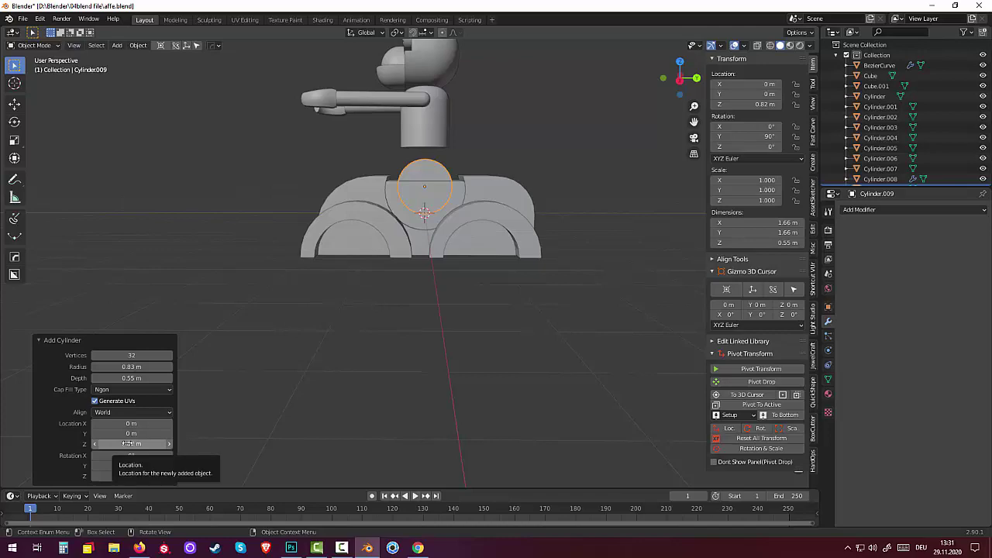
pyautogui.moveTo(165, 434); pyautogui.dragTo(71, 457, button='middle')
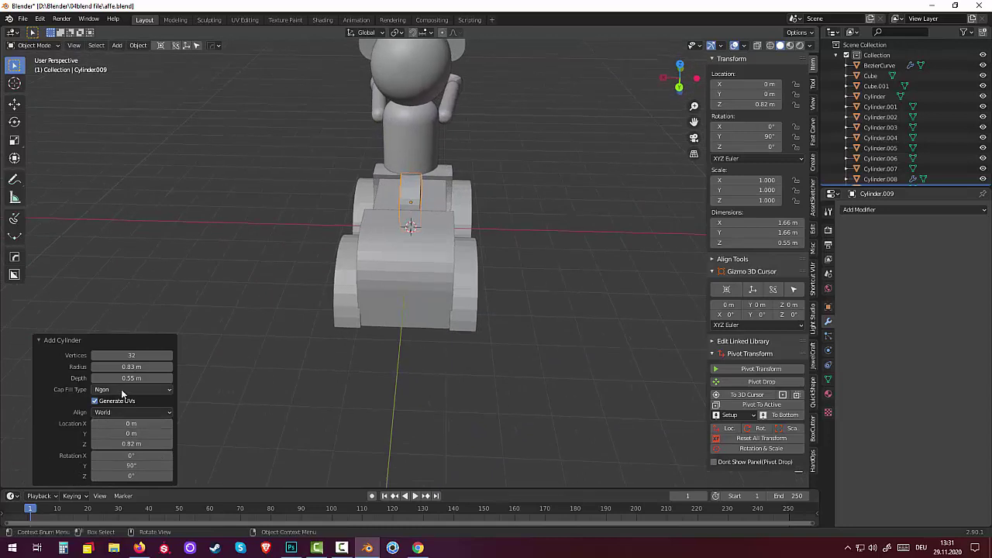
pyautogui.moveTo(131, 378); pyautogui.dragTo(166, 378)
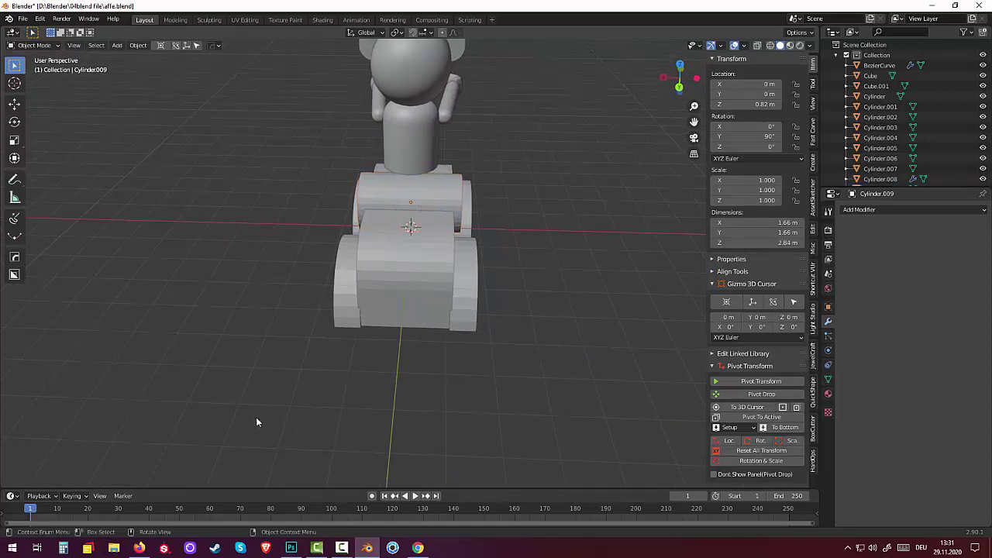
pyautogui.moveTo(256, 418); pyautogui.dragTo(437, 270, button='middle')
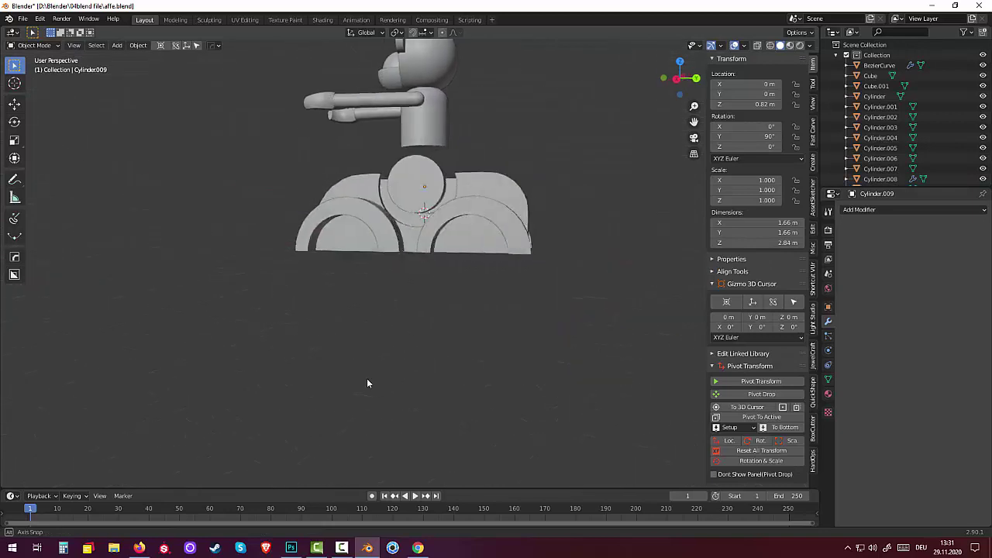
# Subtract the cylinder from Cube.001 using Fast Carve Difference to cut the seat hollow.
pyautogui.click(423, 189)
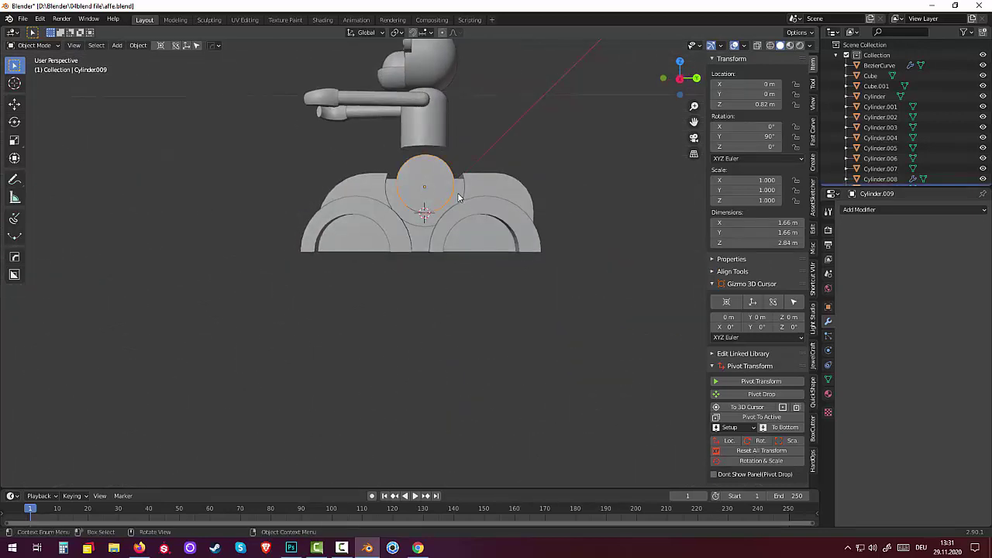
pyautogui.click(812, 132)
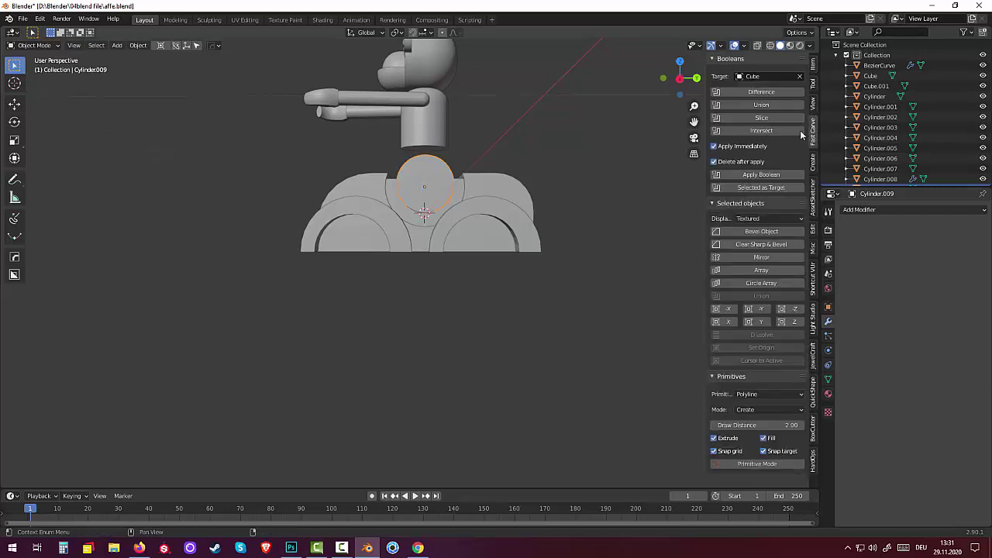
pyautogui.click(800, 76)
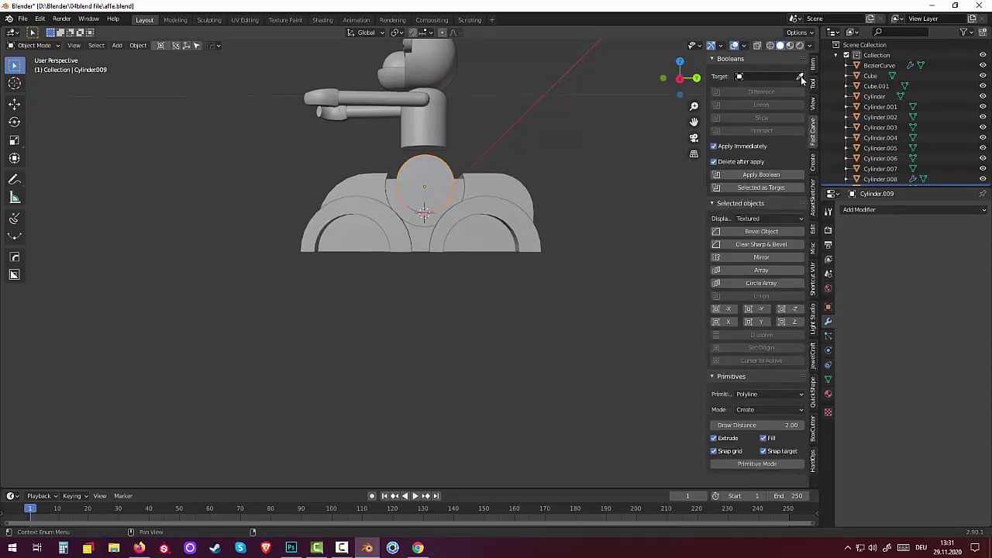
pyautogui.click(799, 76)
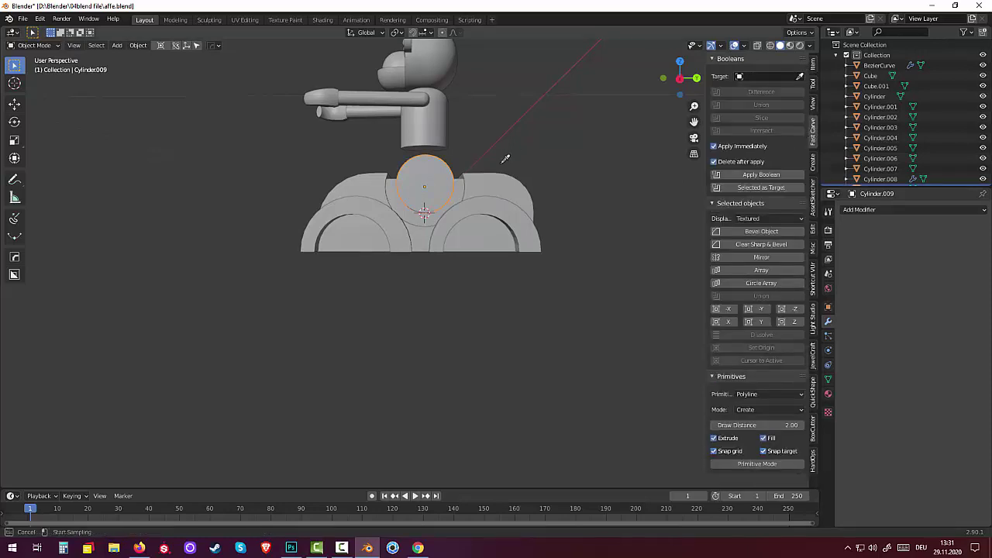
pyautogui.click(461, 192)
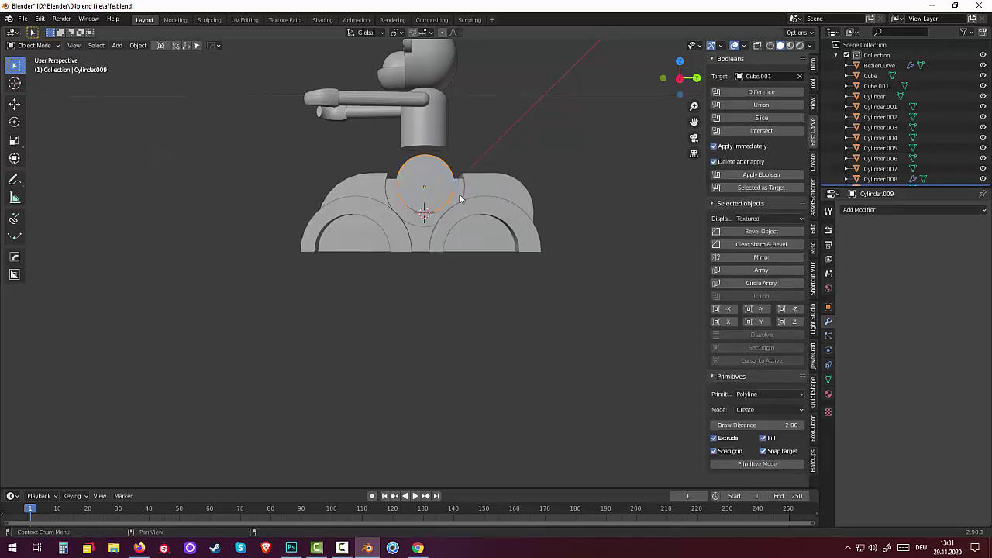
pyautogui.click(760, 91)
pyautogui.moveTo(551, 250)
pyautogui.mouseDown(button='middle')
pyautogui.moveTo(562, 268)
pyautogui.moveTo(571, 214)
pyautogui.moveTo(526, 197)
pyautogui.mouseUp(button='middle')
pyautogui.click(443, 246)
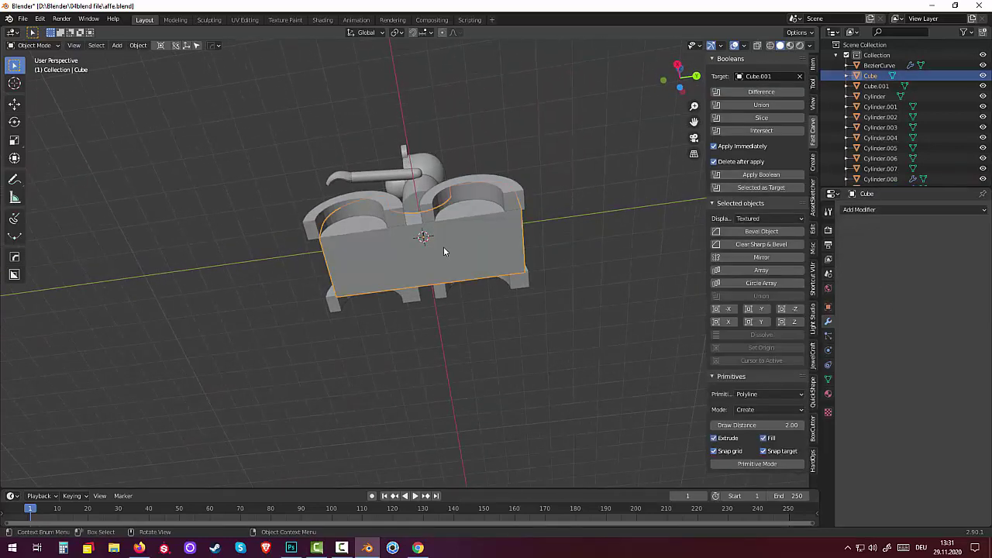
pyautogui.moveTo(443, 247)
pyautogui.mouseDown(button='middle')
pyautogui.moveTo(459, 346)
pyautogui.moveTo(463, 288)
pyautogui.moveTo(177, 99)
pyautogui.mouseUp(button='middle')
# In Edit Mode, raise the Cube's front face along Z, then return to Object Mode.
pyautogui.click(35, 45)
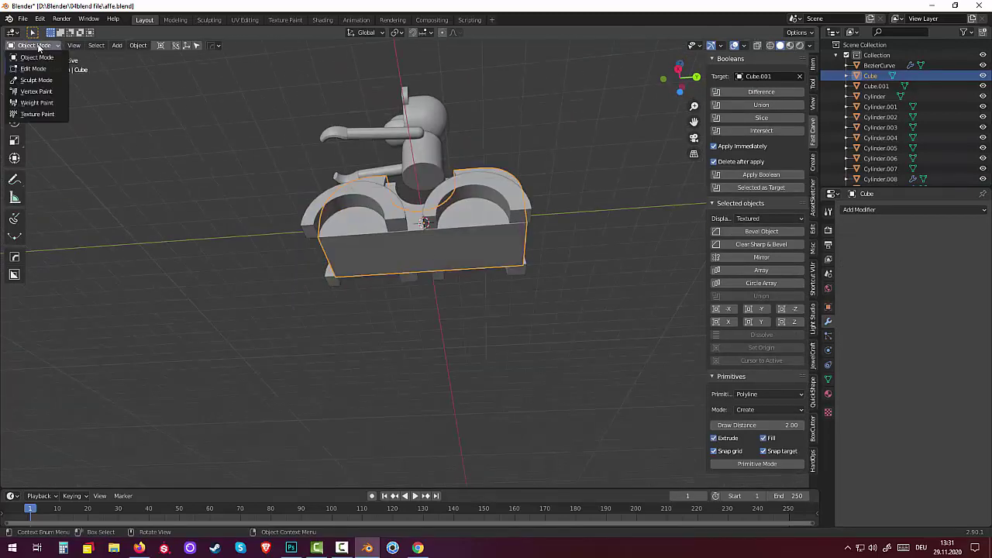
pyautogui.click(40, 67)
pyautogui.hotkey('alt', 'a')
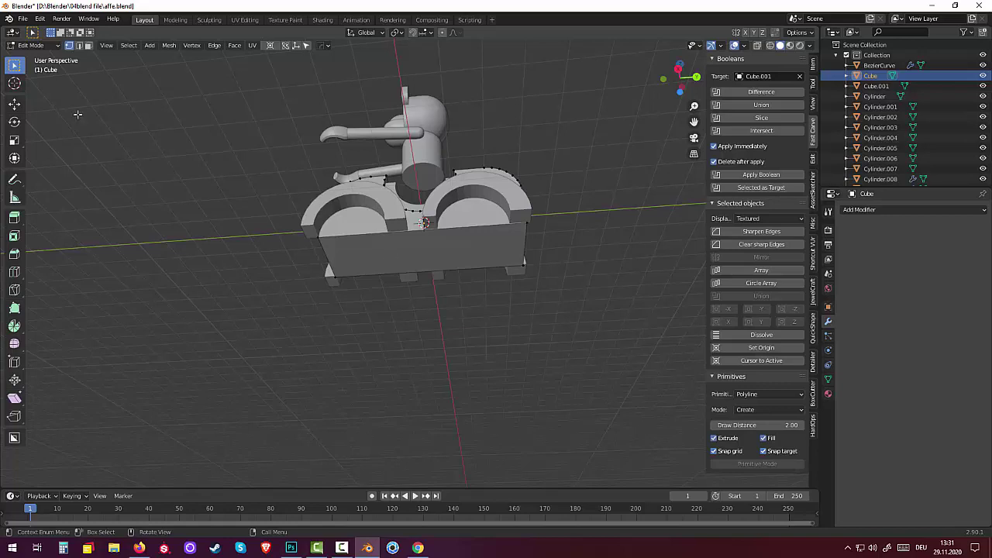
pyautogui.click(88, 45)
pyautogui.click(396, 255)
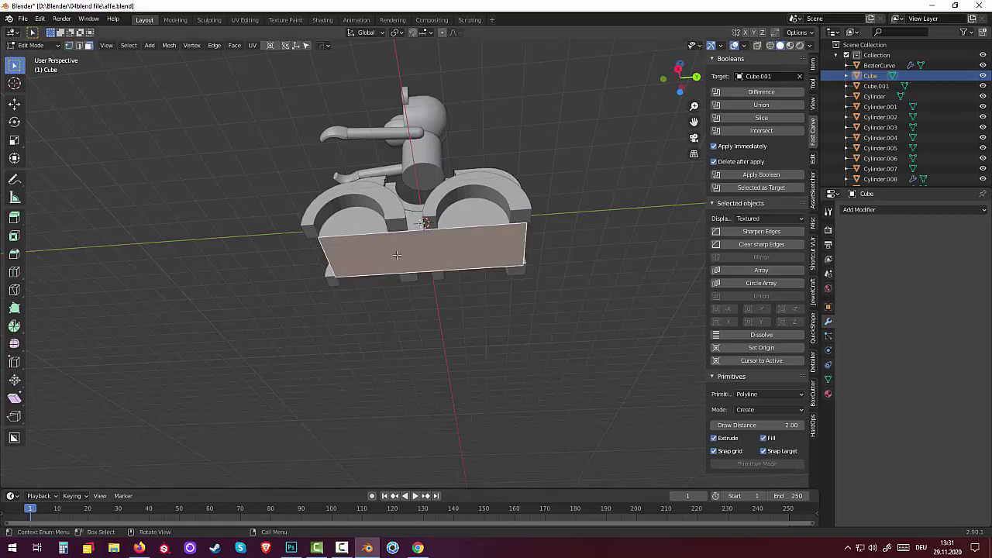
pyautogui.moveTo(402, 272)
pyautogui.mouseDown(button='middle')
pyautogui.moveTo(396, 314)
pyautogui.moveTo(405, 315)
pyautogui.mouseUp(button='middle')
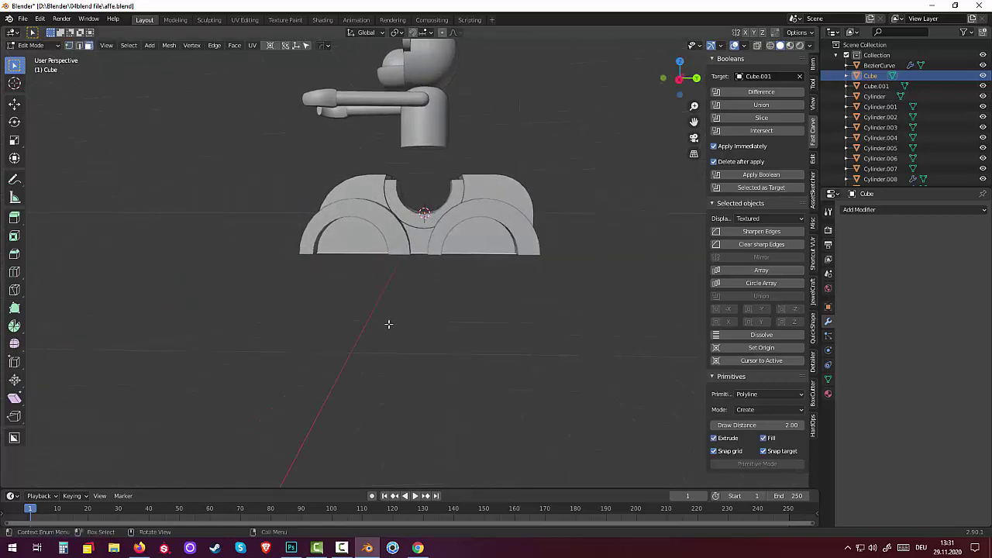
pyautogui.press('g')
pyautogui.press('z')
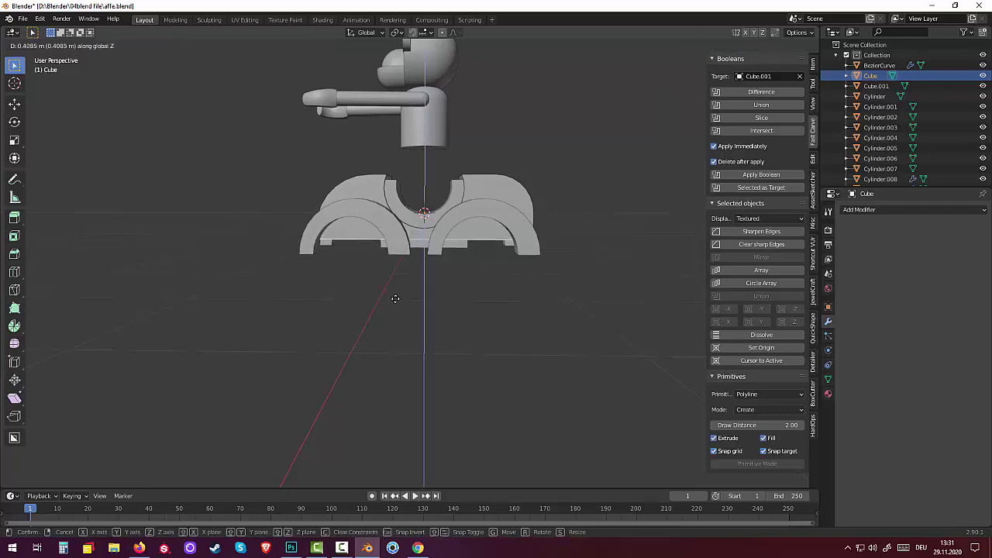
pyautogui.click(394, 294)
pyautogui.moveTo(394, 294)
pyautogui.mouseDown(button='middle')
pyautogui.moveTo(437, 284)
pyautogui.moveTo(431, 248)
pyautogui.mouseUp(button='middle')
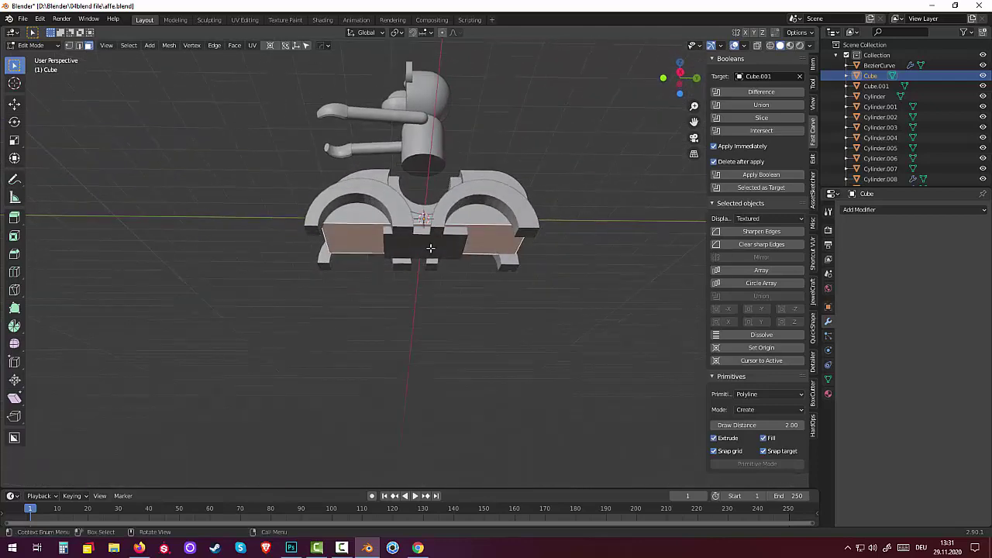
pyautogui.click(46, 46)
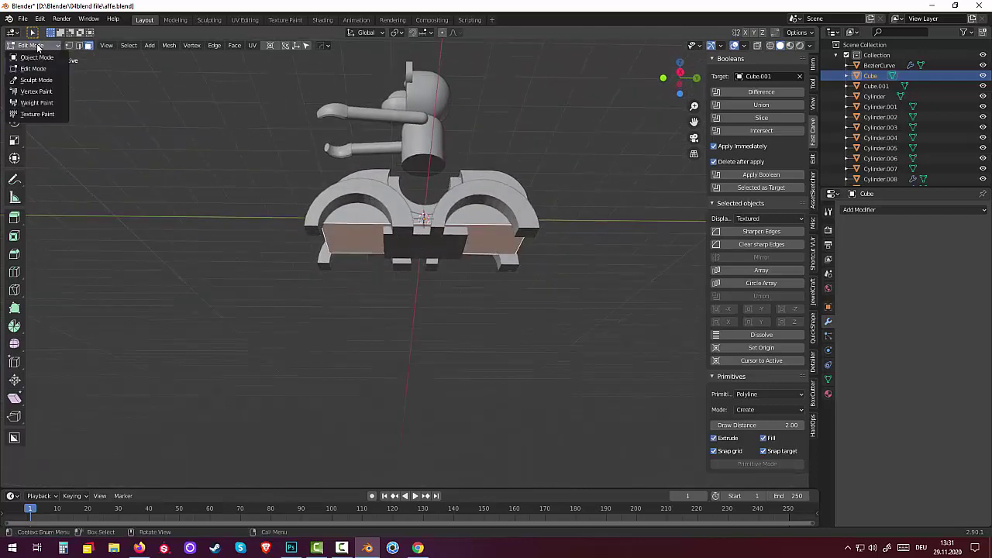
pyautogui.click(38, 58)
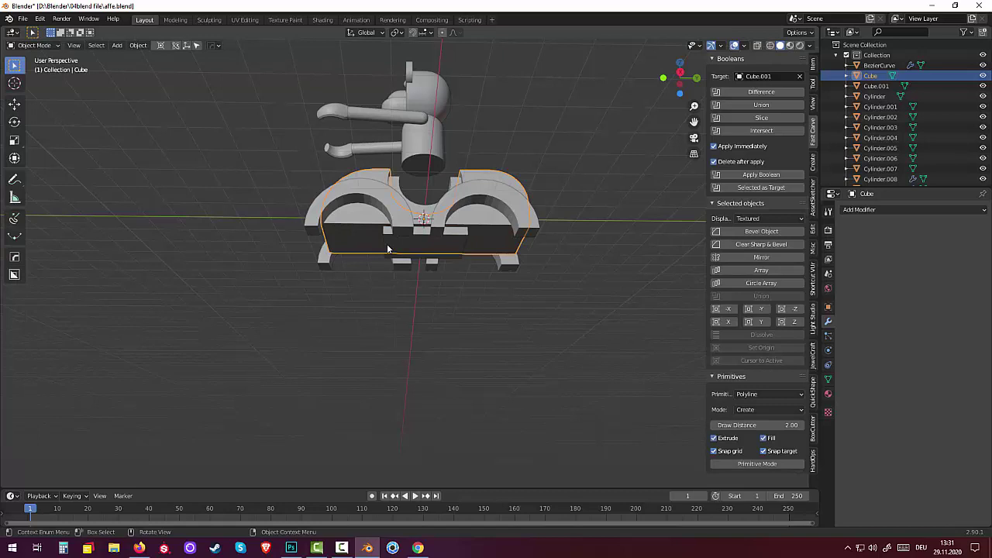
# Lift a face of Cube.001 by 0.34 m along Z, then return to Object Mode.
pyautogui.click(447, 246)
pyautogui.click(40, 45)
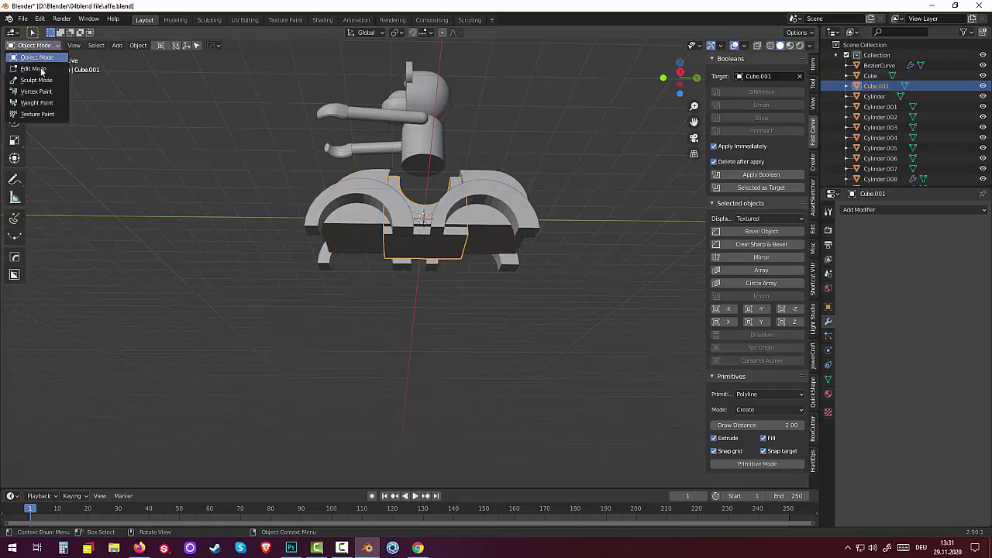
pyautogui.click(33, 68)
pyautogui.click(420, 241)
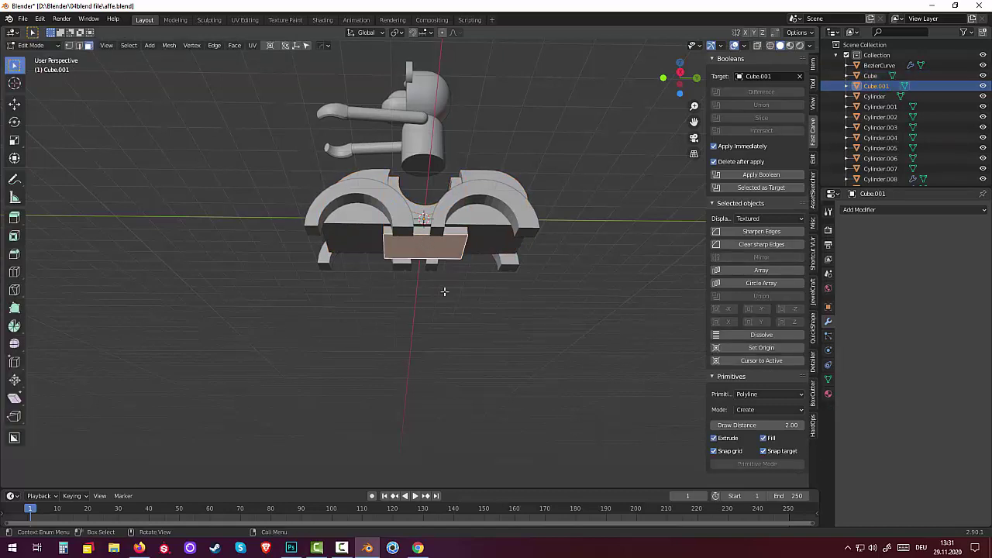
pyautogui.moveTo(445, 292); pyautogui.dragTo(436, 328, button='middle')
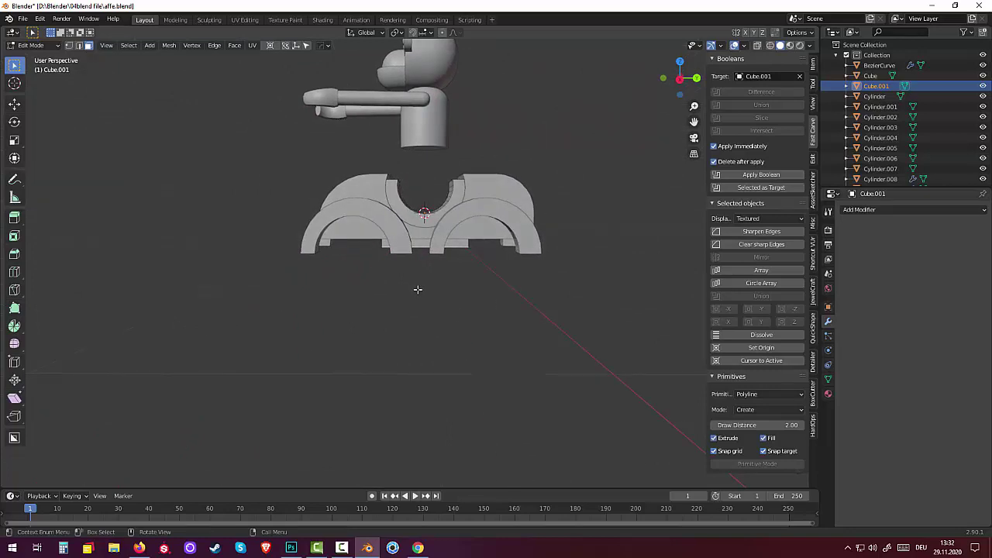
pyautogui.press('g')
pyautogui.press('z')
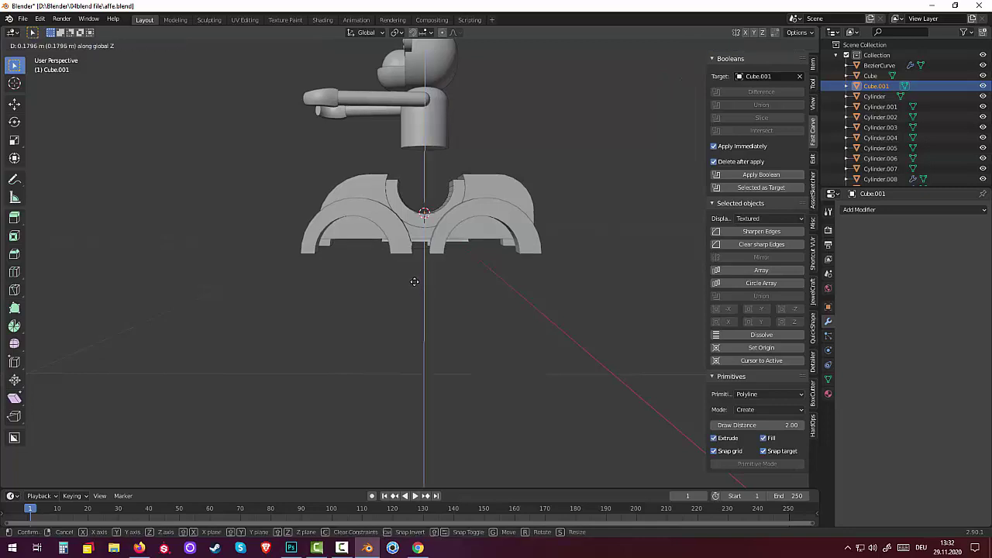
pyautogui.click(412, 278)
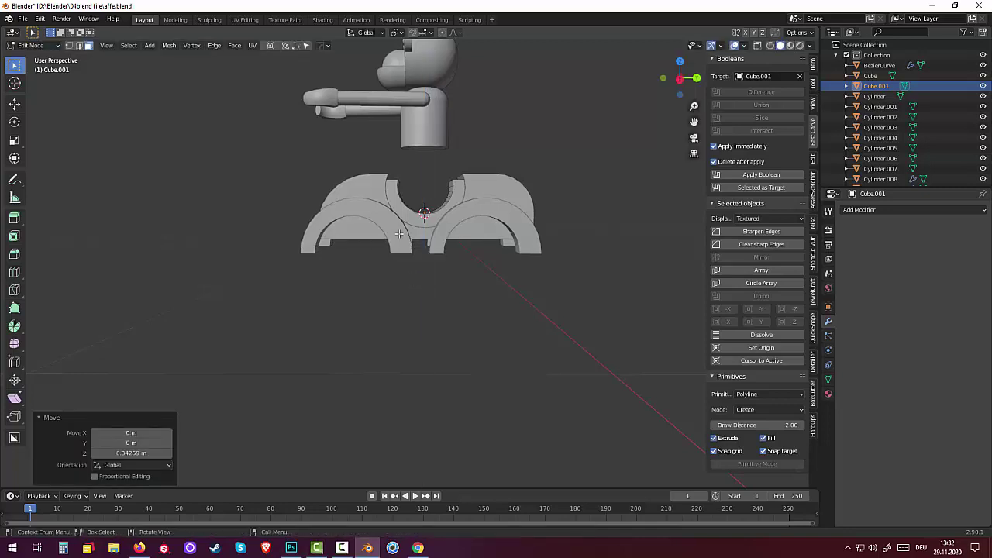
pyautogui.click(399, 234)
pyautogui.click(29, 45)
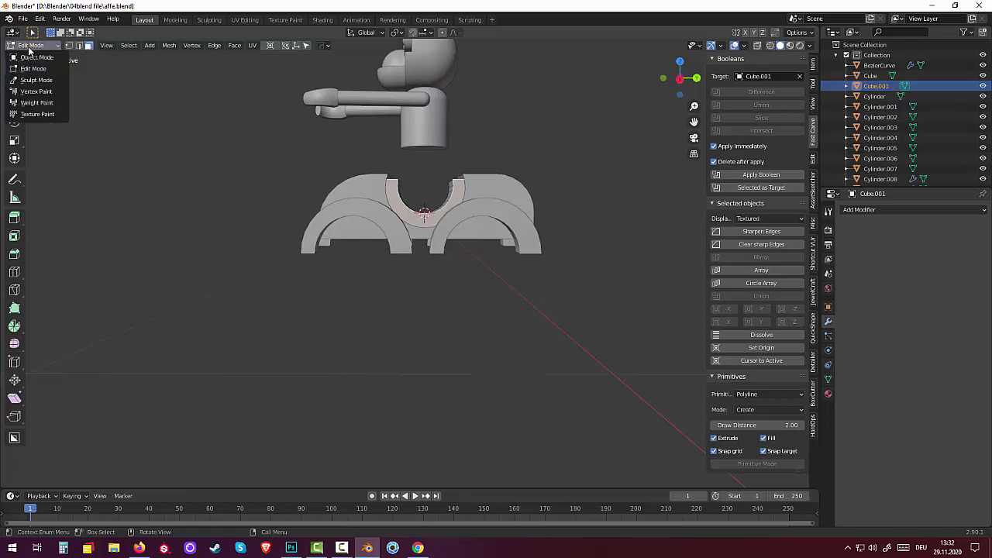
pyautogui.click(32, 57)
pyautogui.click(402, 253)
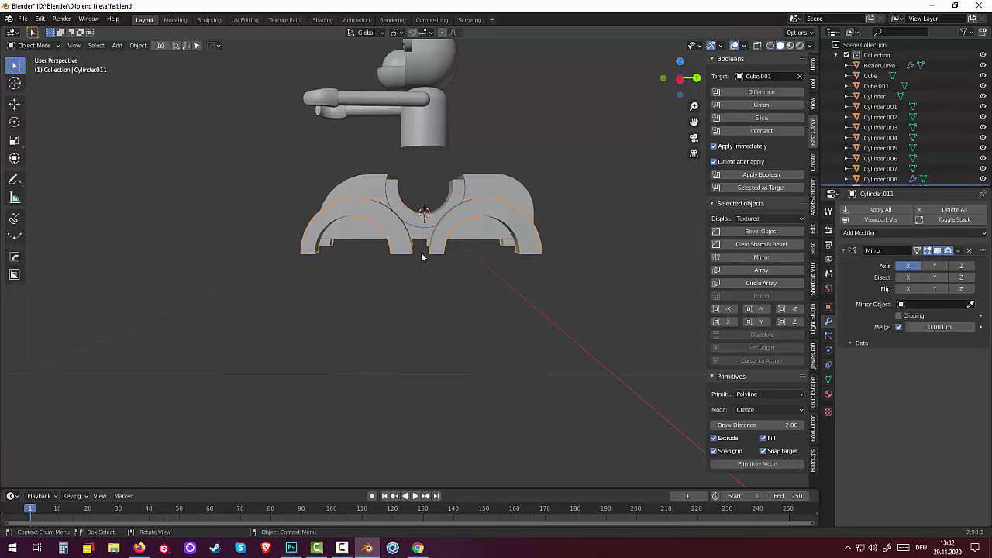
# Scale the outer arch down to 0.843, then stretch it along Y.
pyautogui.press('s')
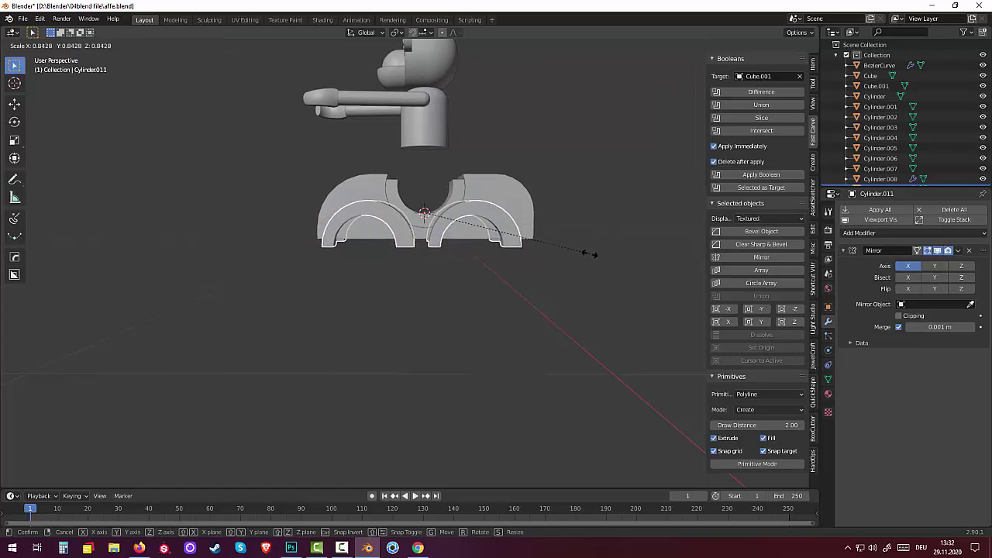
pyautogui.click(588, 253)
pyautogui.moveTo(608, 266); pyautogui.dragTo(584, 250, button='middle')
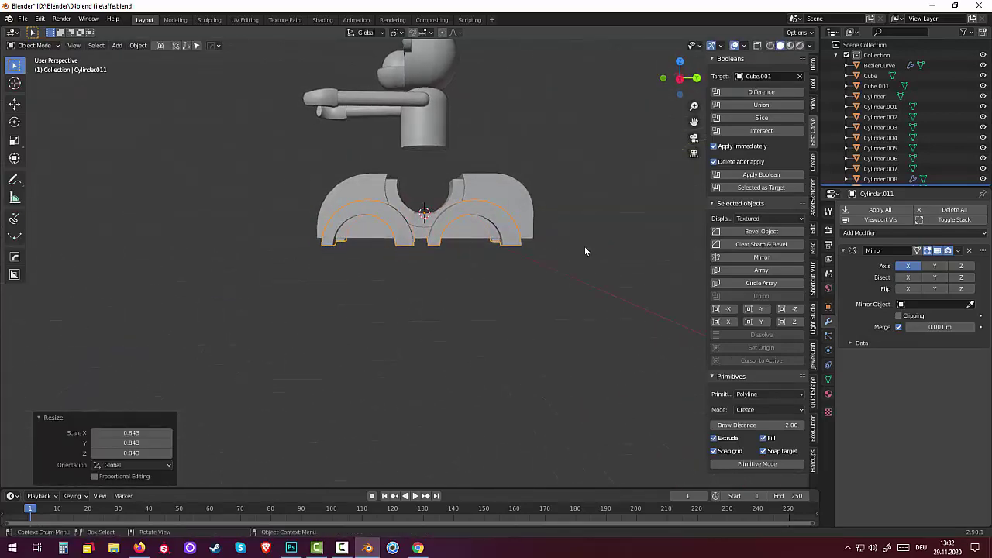
pyautogui.press('s')
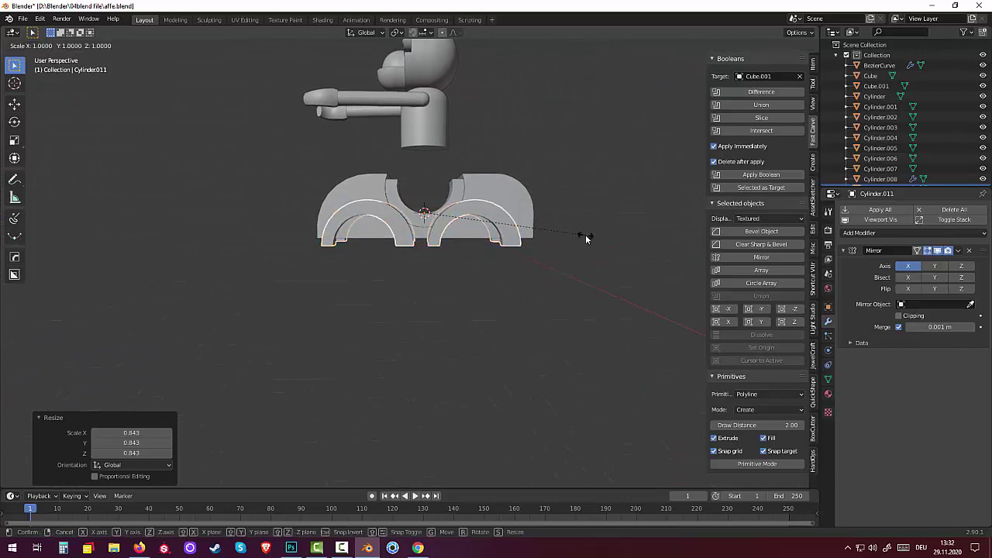
pyautogui.press('y')
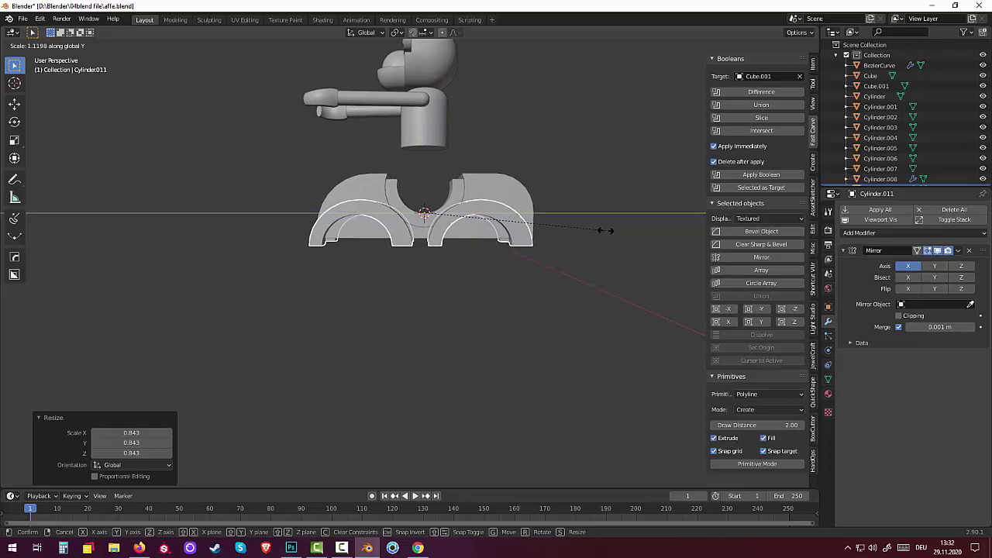
pyautogui.click(605, 230)
# Move the arched base piece up 0.2085 m along Z.
pyautogui.click(549, 284)
pyautogui.moveTo(550, 284)
pyautogui.mouseDown(button='middle')
pyautogui.moveTo(600, 264)
pyautogui.moveTo(547, 270)
pyautogui.moveTo(540, 283)
pyautogui.mouseUp(button='middle')
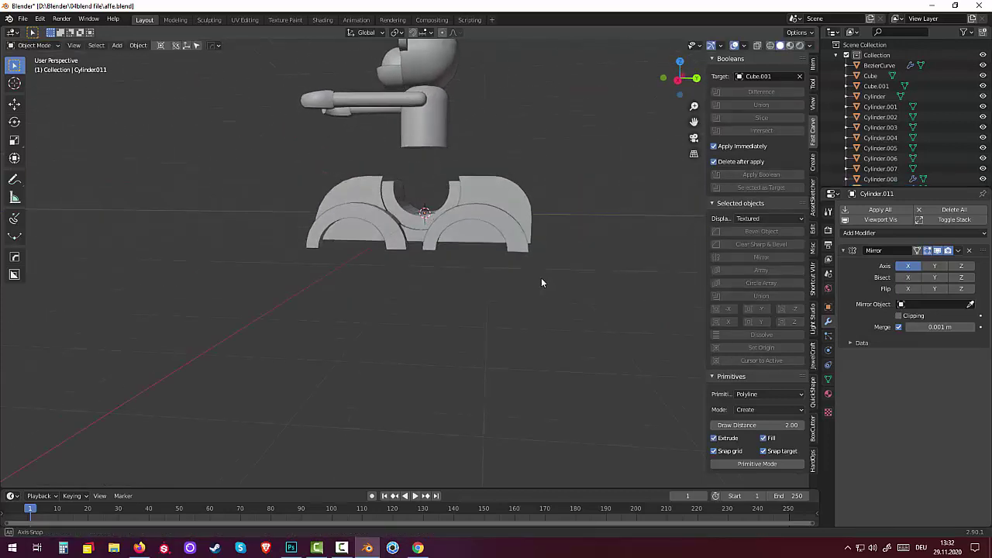
pyautogui.click(421, 210)
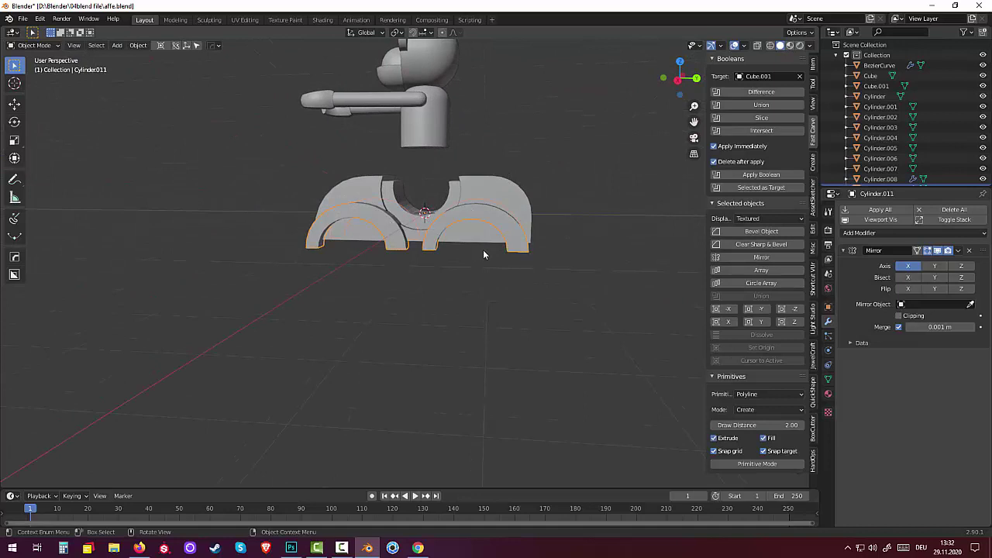
pyautogui.press('g')
pyautogui.press('z')
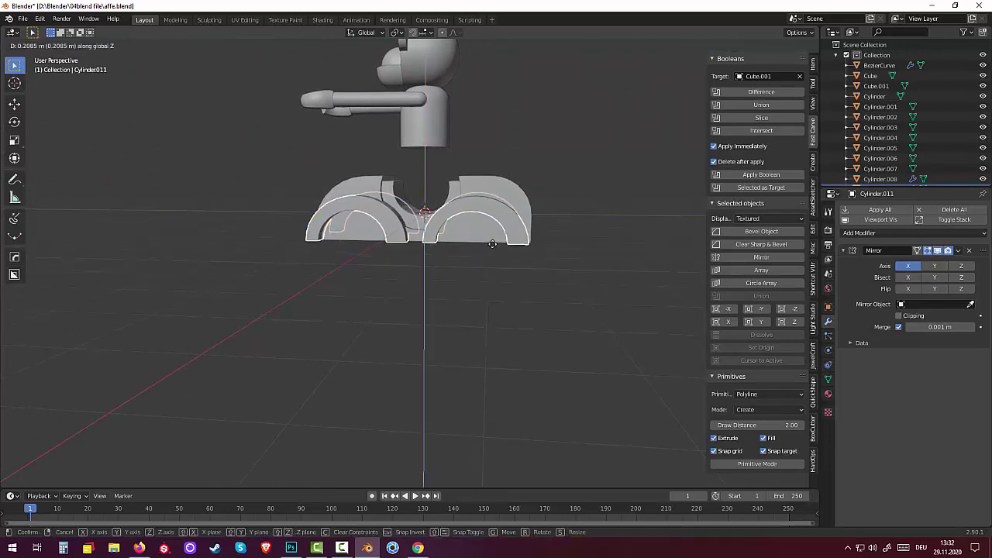
pyautogui.click(492, 243)
pyautogui.moveTo(525, 257)
pyautogui.mouseDown(button='middle')
pyautogui.moveTo(554, 239)
pyautogui.moveTo(530, 284)
pyautogui.moveTo(505, 281)
pyautogui.moveTo(478, 257)
pyautogui.moveTo(508, 221)
pyautogui.mouseUp(button='middle')
# Clear the selection and add a new cube at the base's centre.
pyautogui.click(494, 248)
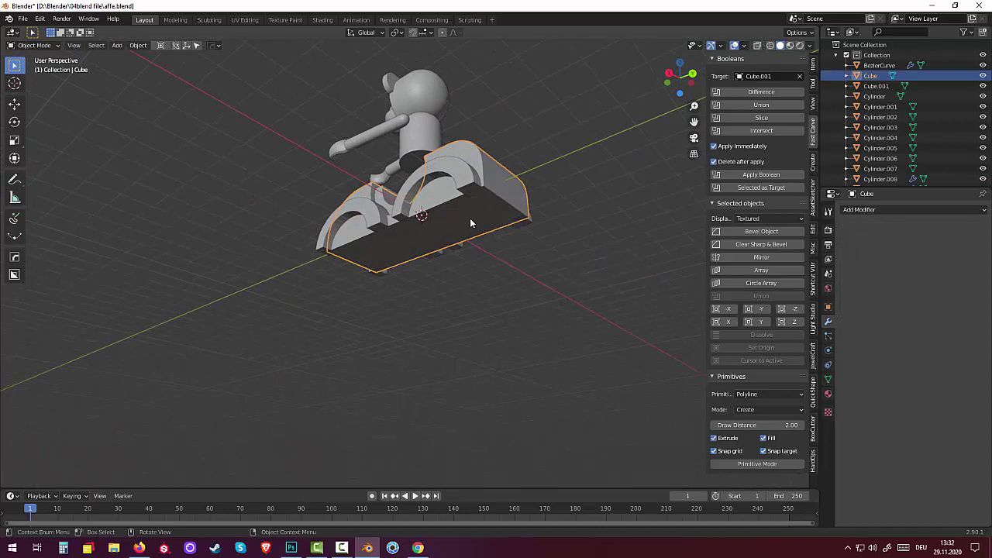
pyautogui.click(468, 217)
pyautogui.click(491, 206)
pyautogui.click(45, 46)
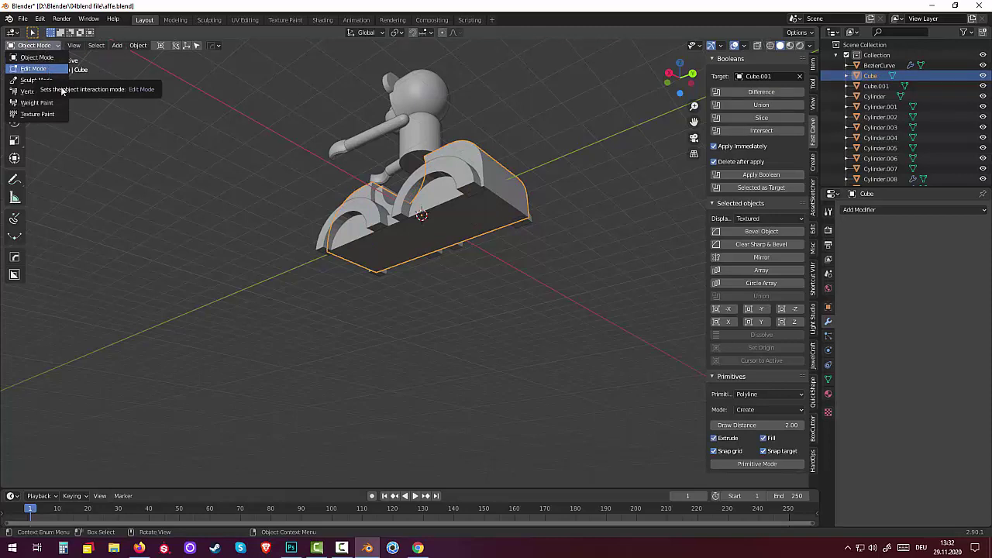
pyautogui.click(421, 289)
pyautogui.hotkey('shift', 'a')
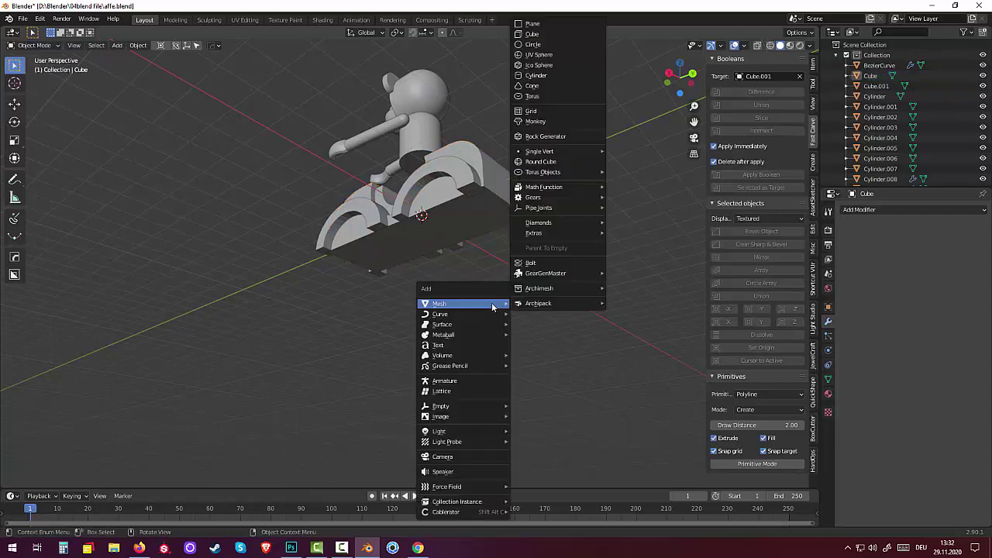
pyautogui.click(533, 35)
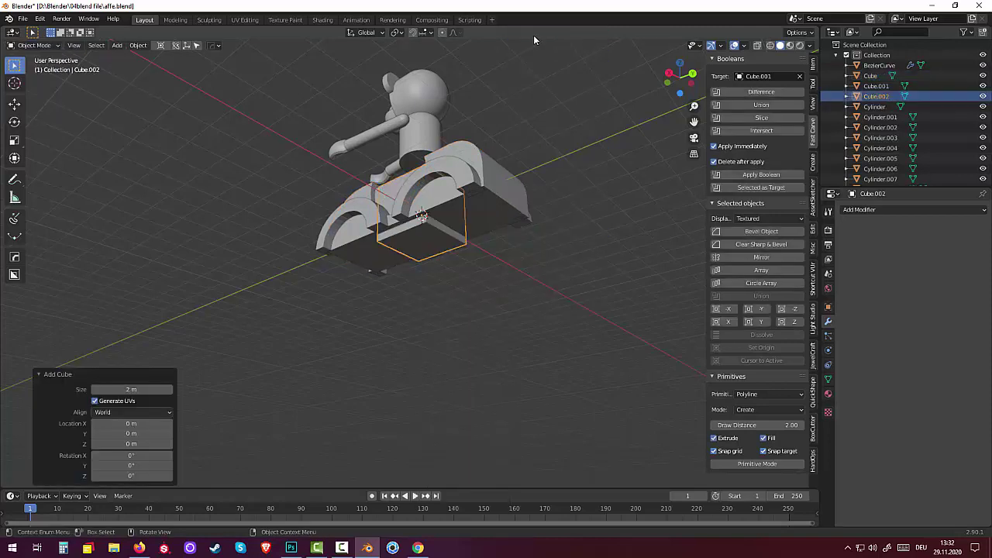
pyautogui.moveTo(531, 141); pyautogui.dragTo(550, 161, button='middle')
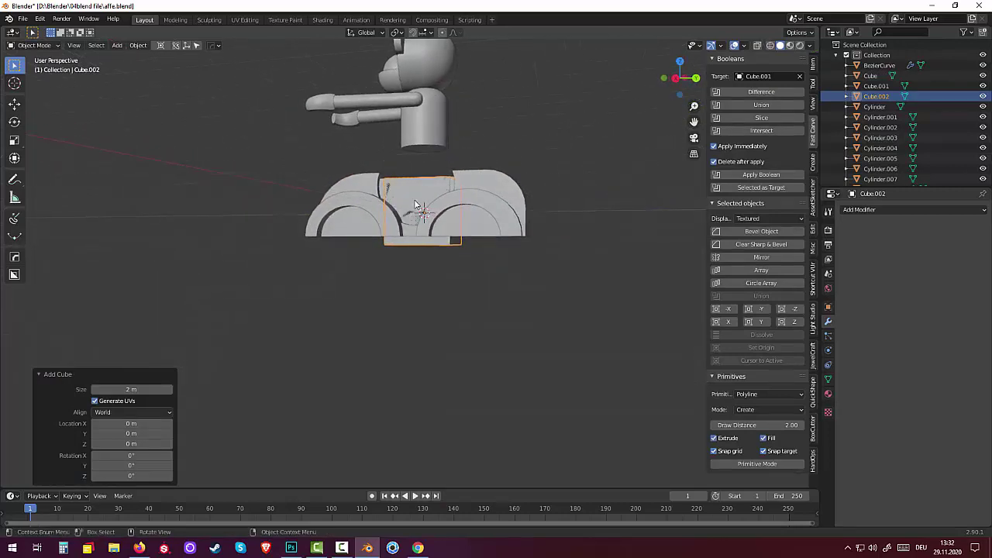
# Flatten the cube to 0.141 on Z and widen it to 1.183 along X.
pyautogui.press('s')
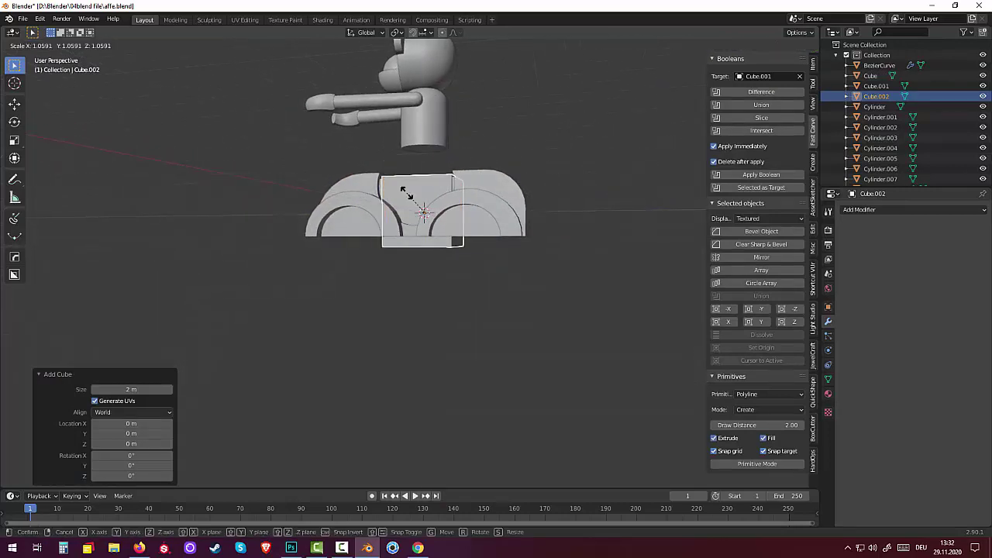
pyautogui.press('z')
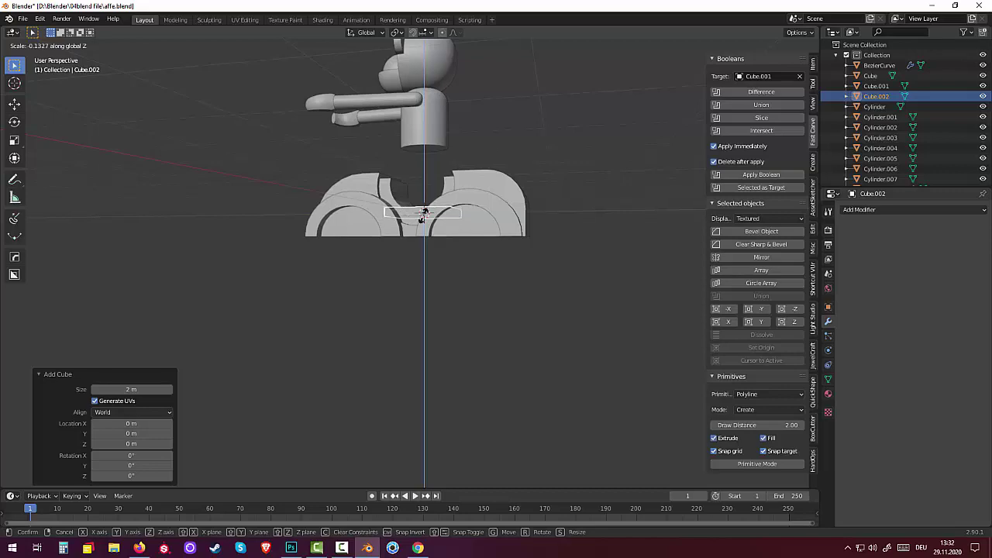
pyautogui.click(423, 214)
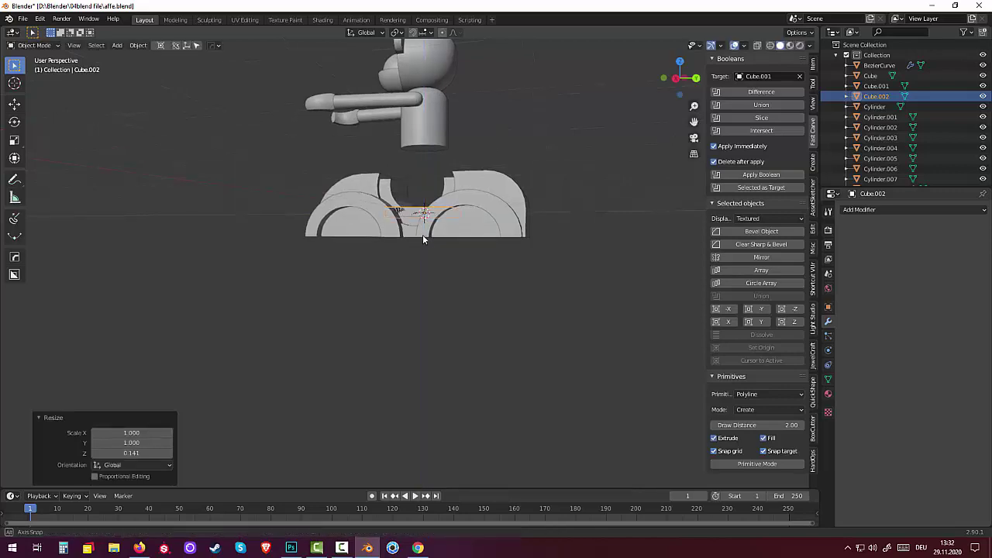
pyautogui.moveTo(422, 233)
pyautogui.mouseDown(button='middle')
pyautogui.moveTo(415, 267)
pyautogui.moveTo(353, 315)
pyautogui.moveTo(330, 311)
pyautogui.mouseUp(button='middle')
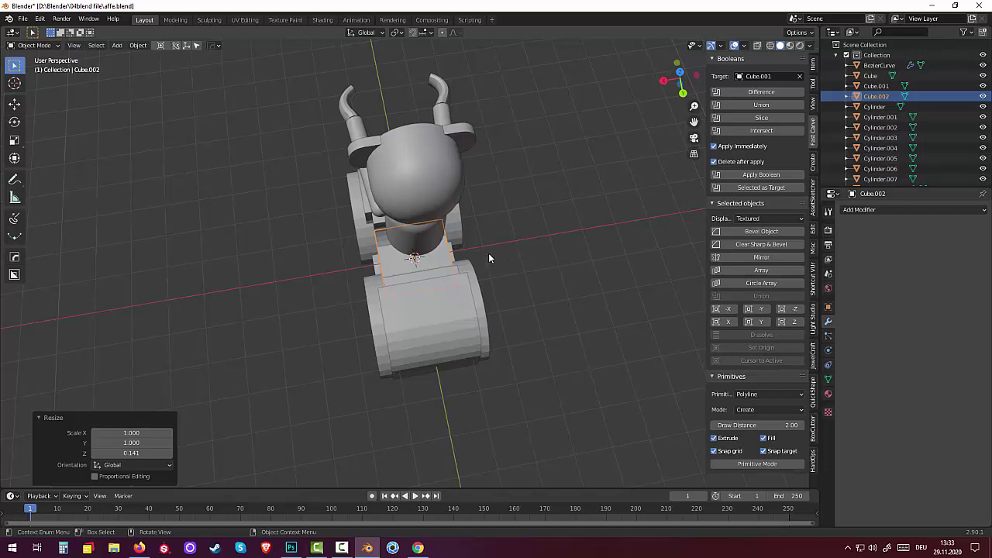
pyautogui.press('s')
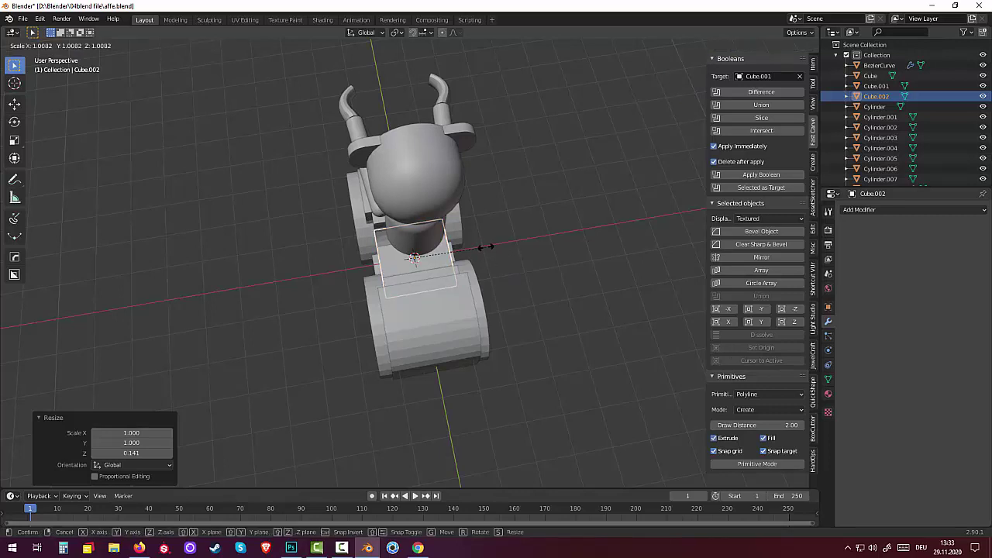
pyautogui.press('x')
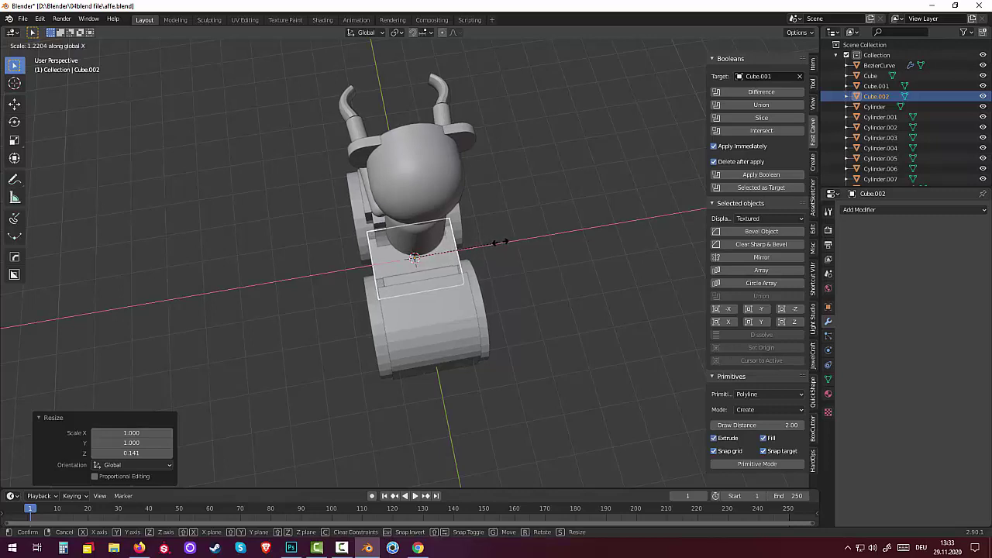
pyautogui.click(498, 243)
pyautogui.moveTo(498, 247); pyautogui.dragTo(591, 212, button='middle')
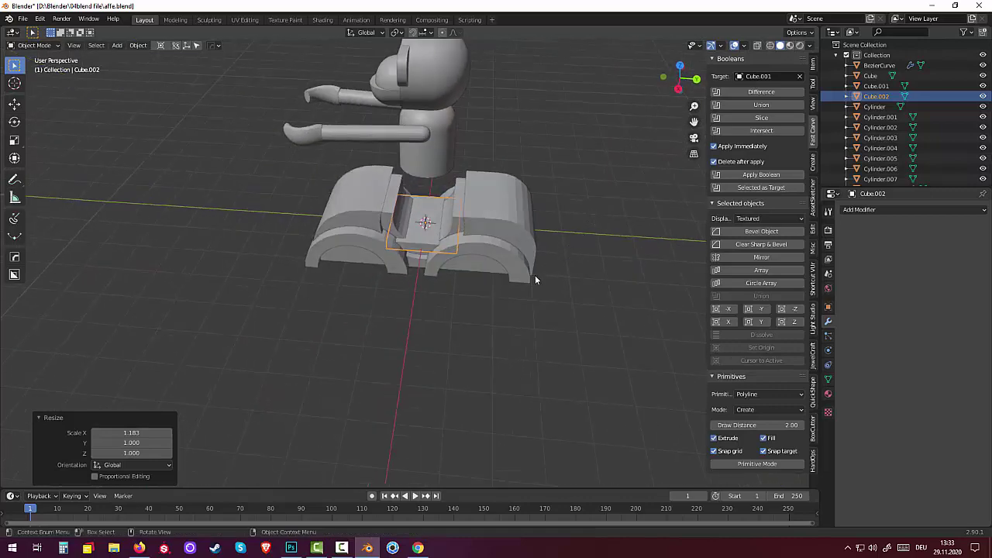
# Stretch the slab along Y to 3.601.
pyautogui.press('s')
pyautogui.press('y')
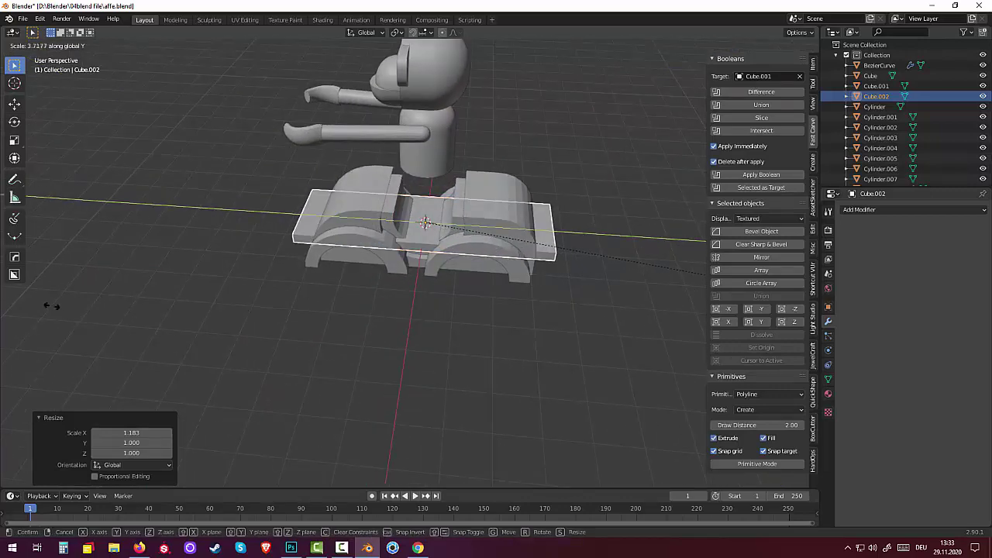
pyautogui.click(38, 310)
pyautogui.moveTo(38, 310)
pyautogui.mouseDown(button='middle')
pyautogui.moveTo(127, 244)
pyautogui.moveTo(114, 251)
pyautogui.mouseUp(button='middle')
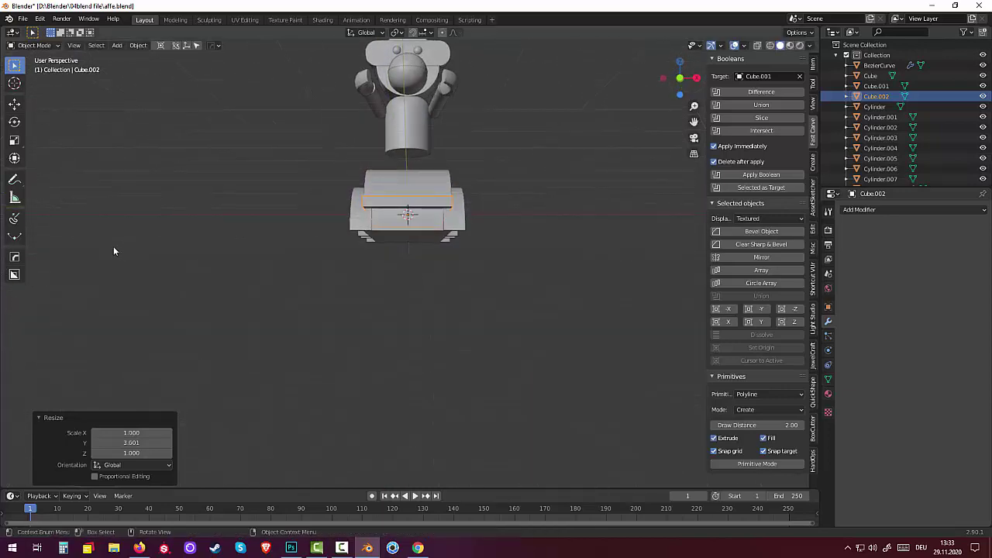
# Lower the slab 0.738 m along Z so it forms a plate beneath the base.
pyautogui.press('g')
pyautogui.press('z')
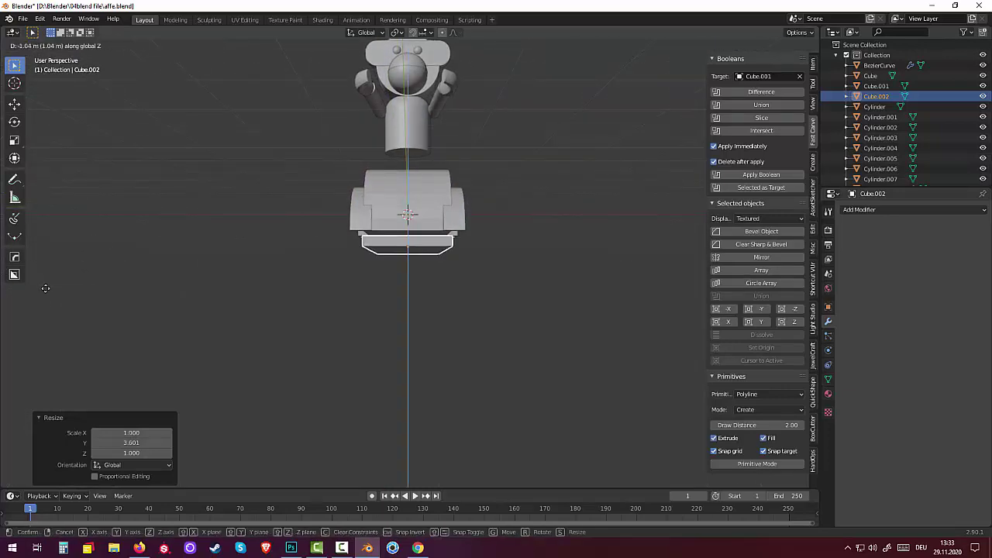
pyautogui.click(47, 275)
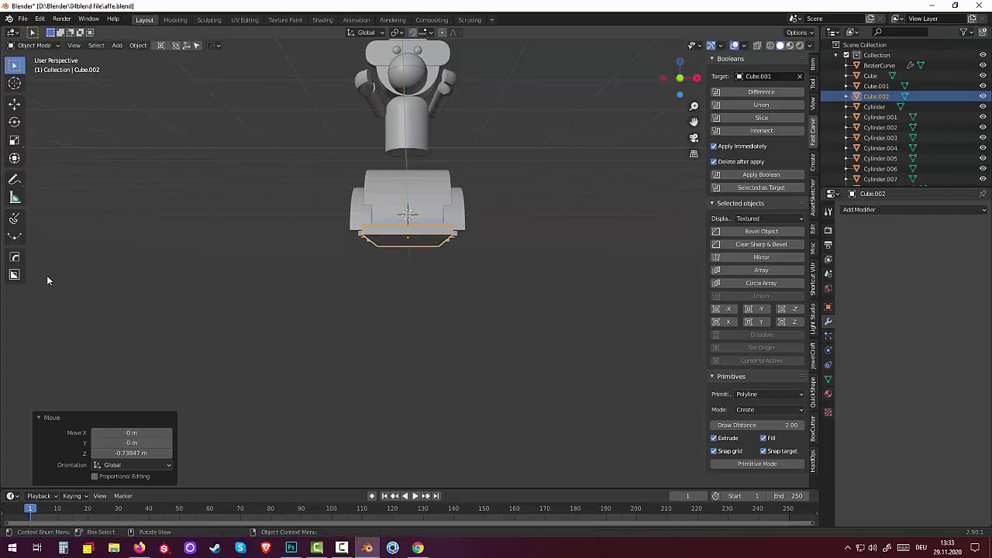
pyautogui.moveTo(47, 275)
pyautogui.mouseDown(button='middle')
pyautogui.moveTo(39, 332)
pyautogui.moveTo(10, 364)
pyautogui.moveTo(28, 404)
pyautogui.mouseUp(button='middle')
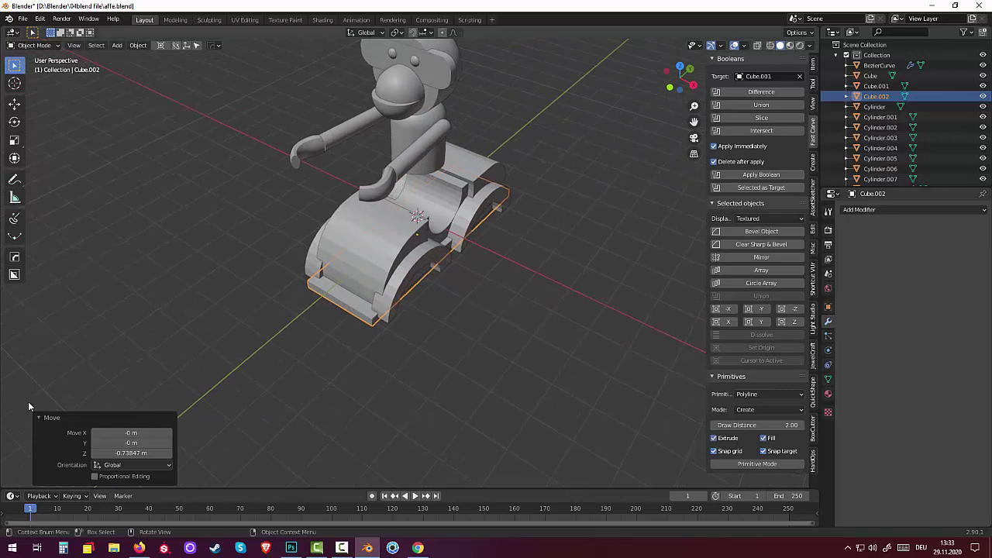
pyautogui.click(339, 301)
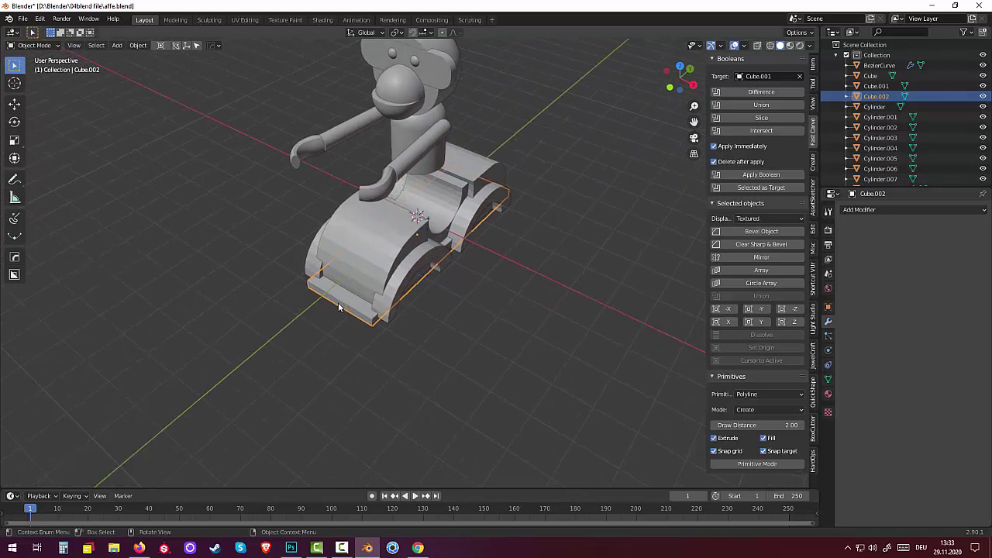
pyautogui.click(34, 45)
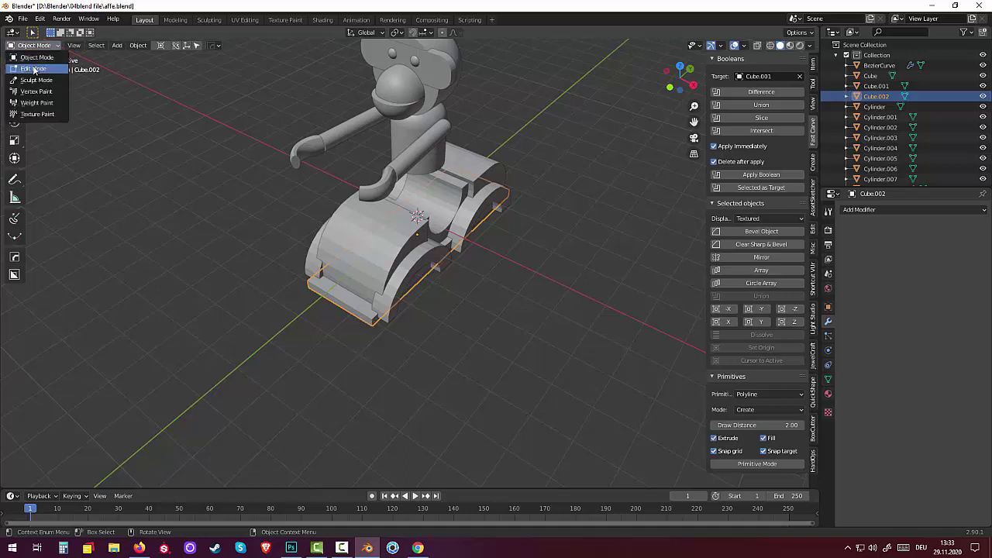
# In Edit Mode with edge select, bevel the plate's chosen edges using Ctrl+B.
pyautogui.click(35, 69)
pyautogui.click(364, 322)
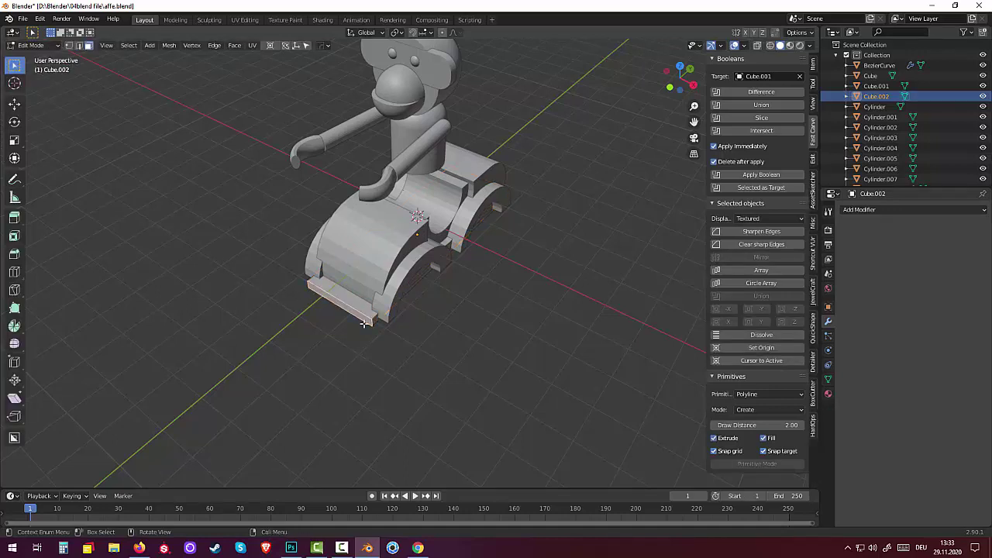
pyautogui.click(78, 45)
pyautogui.click(375, 334)
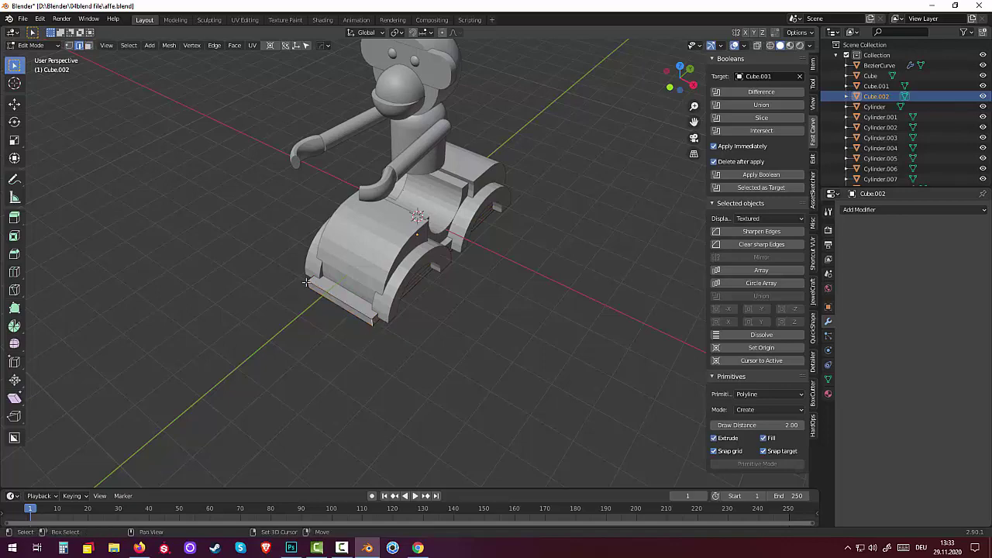
pyautogui.moveTo(423, 323); pyautogui.dragTo(361, 325, button='middle')
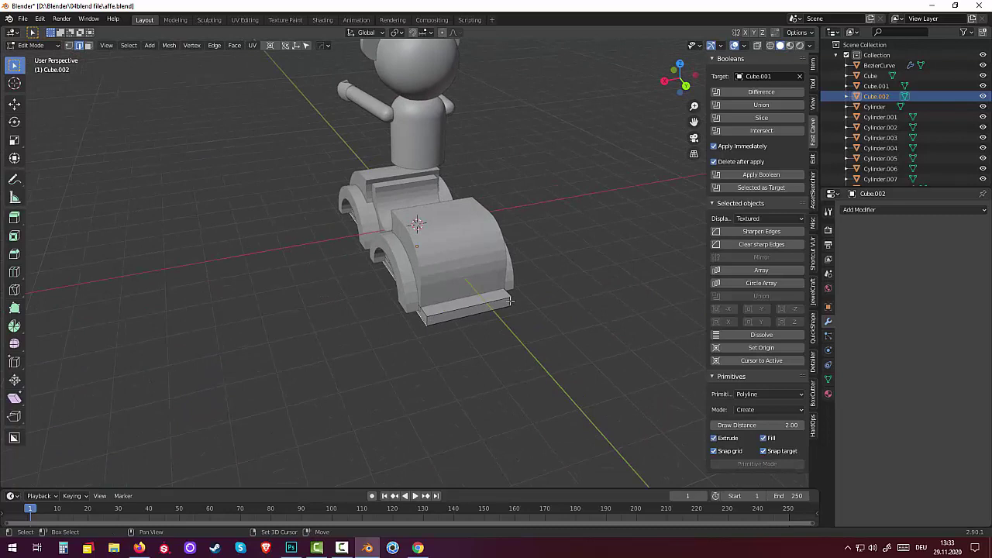
pyautogui.keyDown('ctrl'); pyautogui.click(428, 320); pyautogui.keyUp('ctrl')
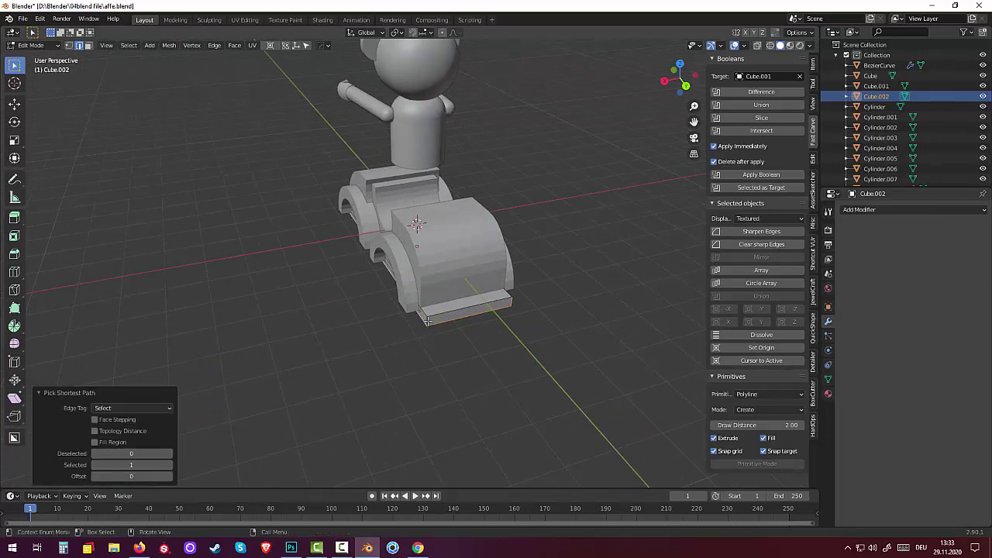
pyautogui.click(487, 322)
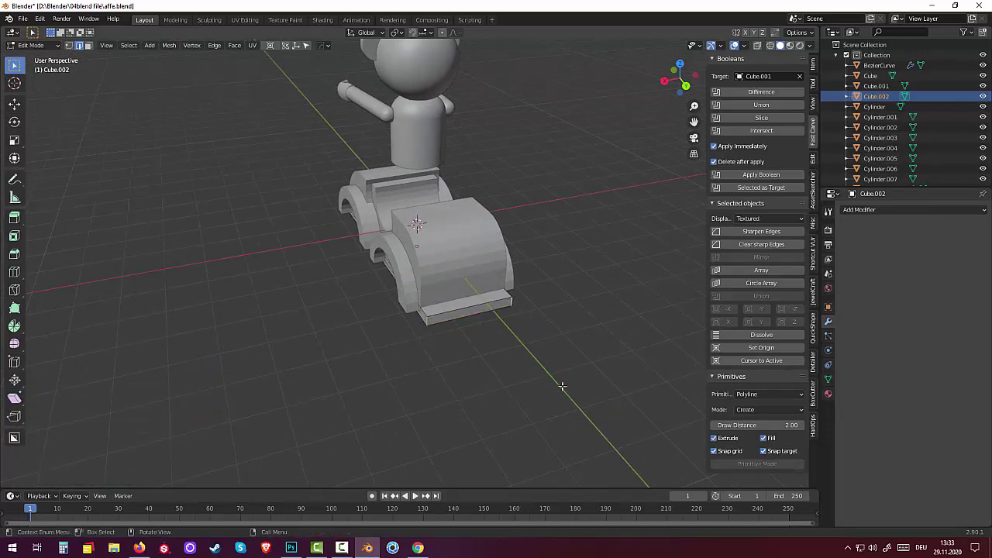
pyautogui.hotkey('ctrl', 'b')
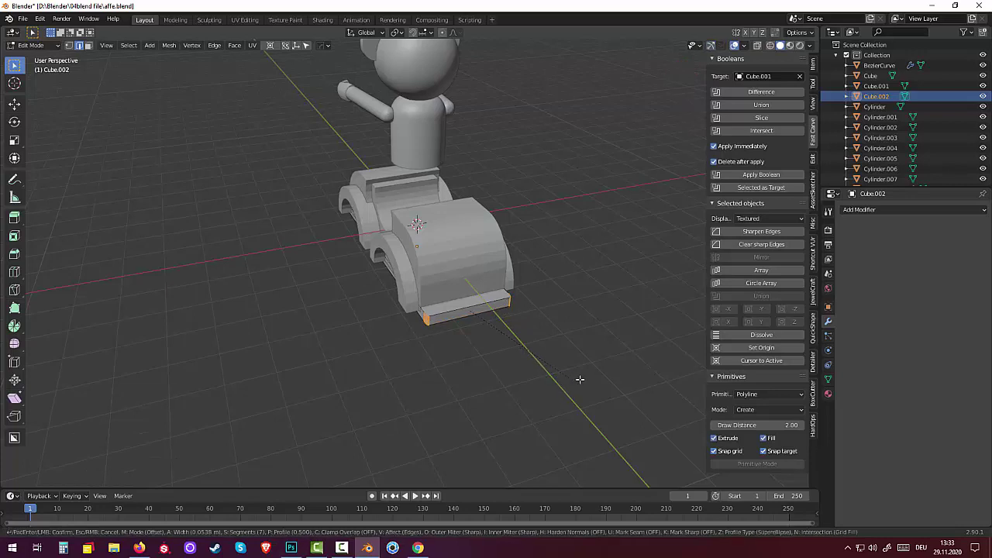
pyautogui.click(573, 380)
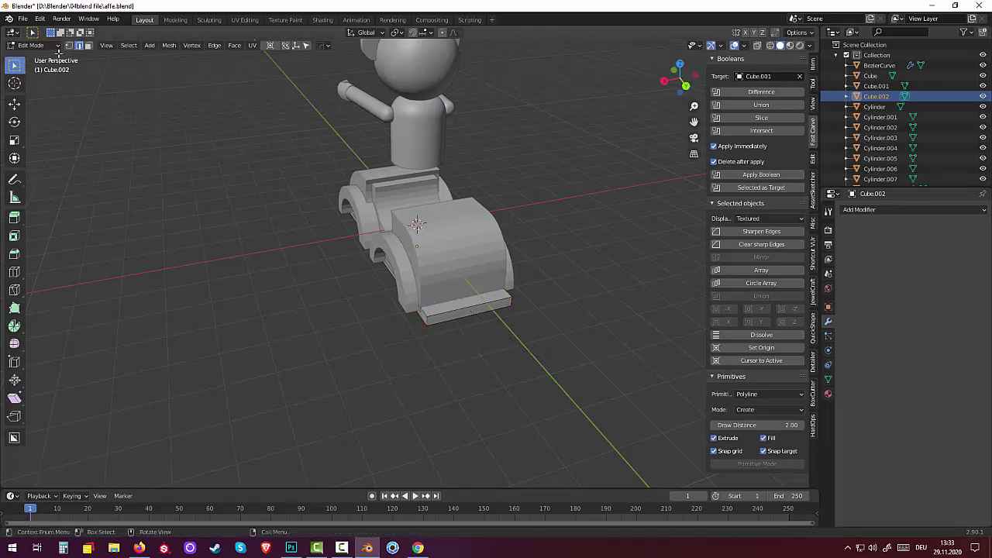
# Switch to face select and grow the selection across the plate's faces.
pyautogui.click(31, 45)
pyautogui.click(46, 48)
pyautogui.click(88, 45)
pyautogui.click(451, 320)
pyautogui.press('ctrl+KP_Add')
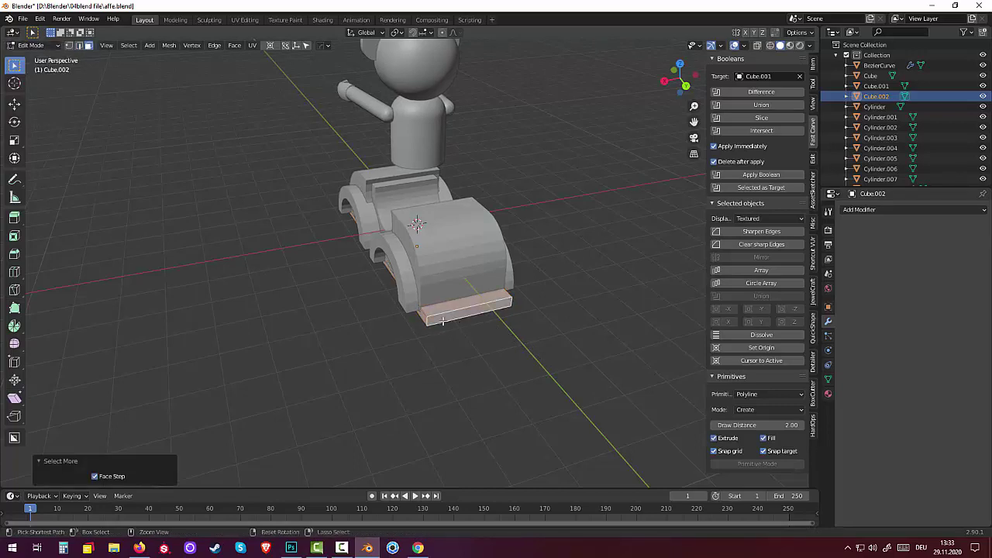
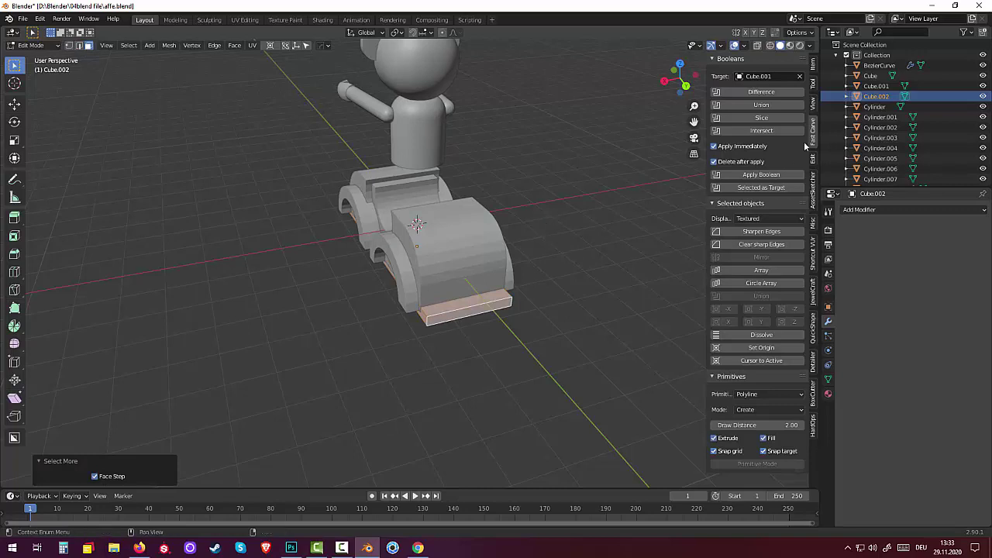
# Bevel the end edges at one end of the base plate in edge select mode.
pyautogui.click(813, 66)
pyautogui.click(748, 346)
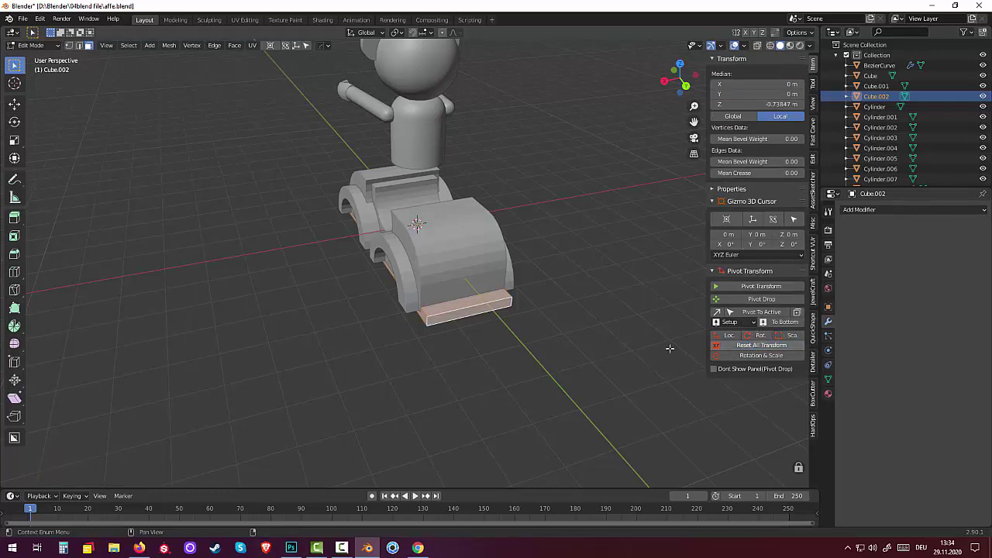
pyautogui.click(79, 45)
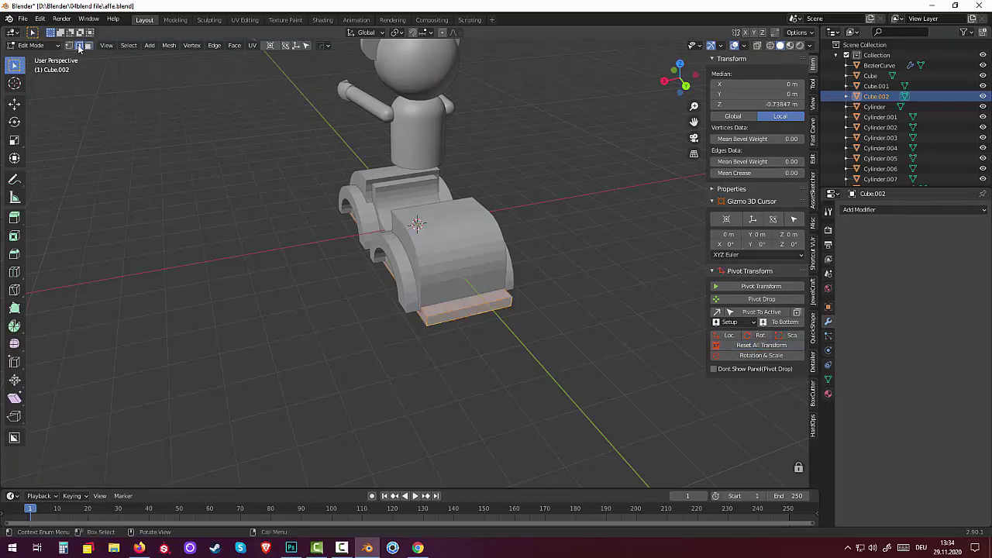
pyautogui.click(424, 319)
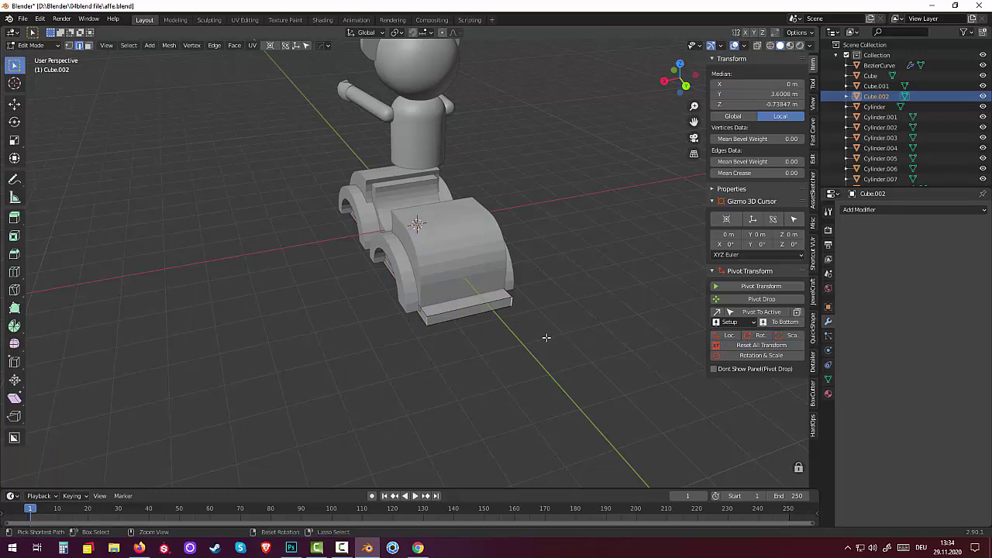
pyautogui.hotkey('ctrl', 'b')
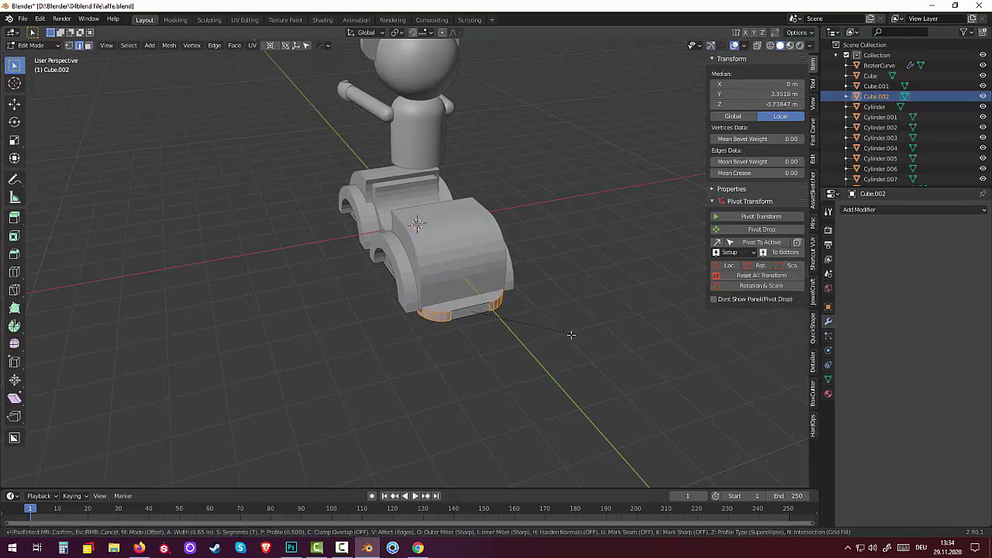
pyautogui.click(568, 335)
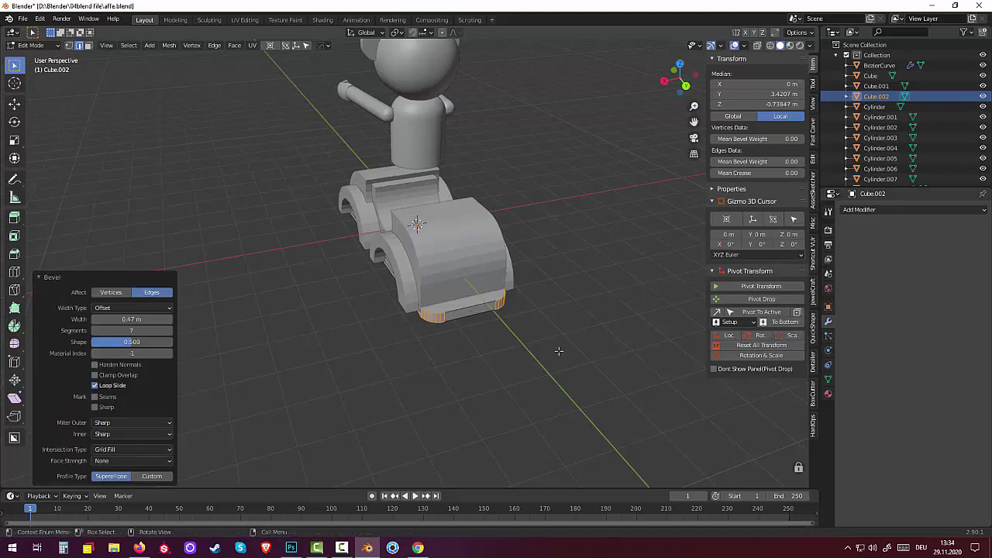
pyautogui.click(480, 372)
# Bevel the corner edges at the base plate's other end, then return to face select.
pyautogui.moveTo(476, 366)
pyautogui.mouseDown(button='middle')
pyautogui.moveTo(653, 348)
pyautogui.moveTo(413, 287)
pyautogui.mouseUp(button='middle')
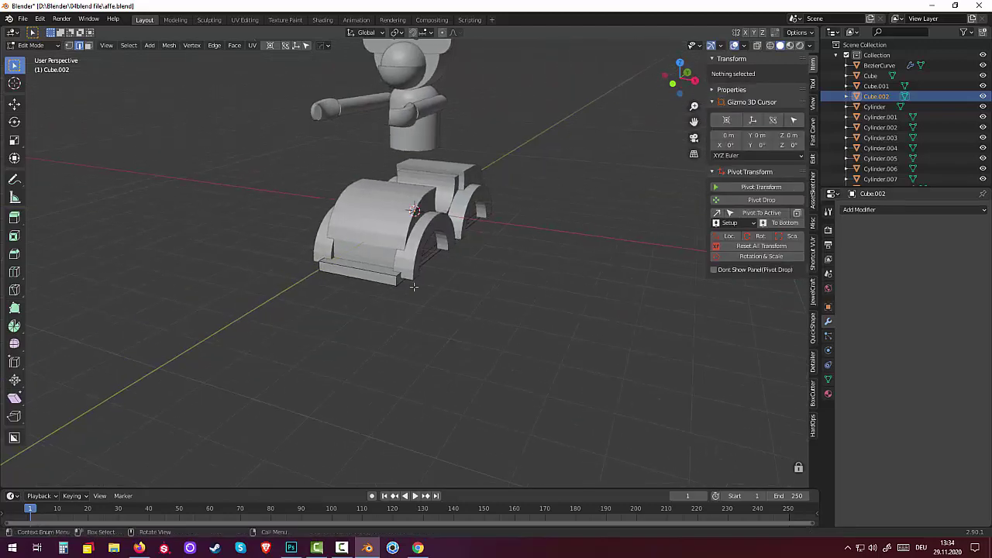
pyautogui.keyDown('alt'); pyautogui.click(397, 278); pyautogui.keyUp('alt')
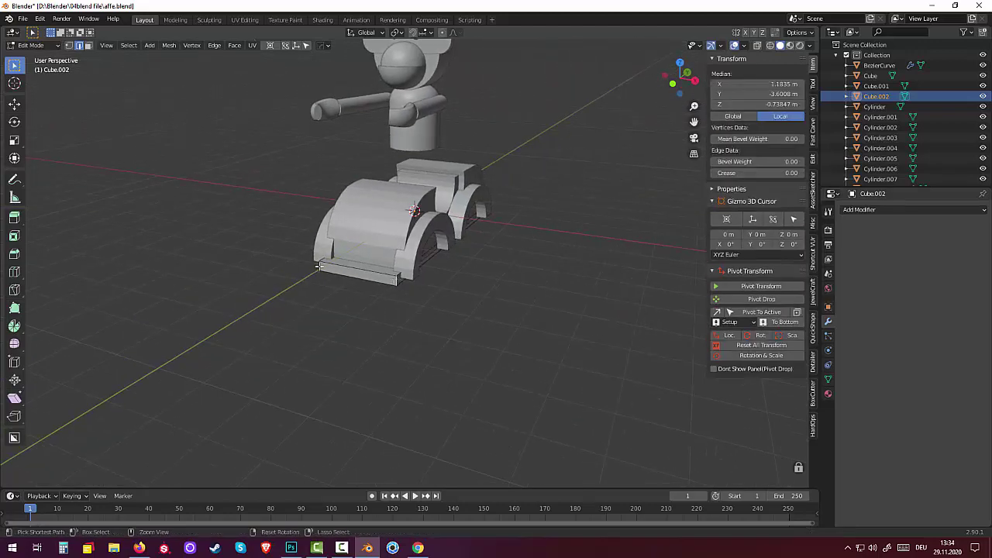
pyautogui.keyDown('ctrl'); pyautogui.click(319, 266); pyautogui.keyUp('ctrl')
pyautogui.hotkey('ctrl', 'z')
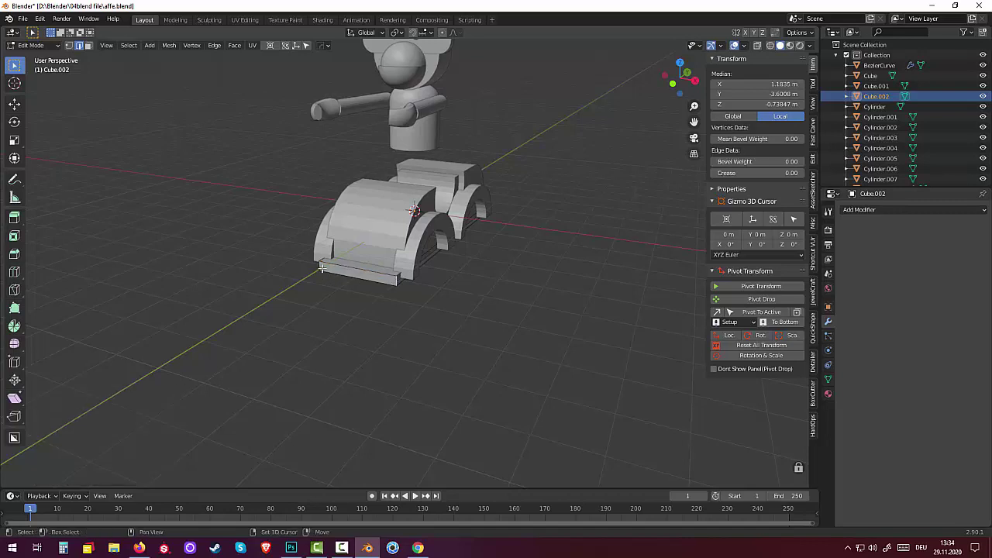
pyautogui.keyDown('ctrl'); pyautogui.click(321, 266); pyautogui.keyUp('ctrl')
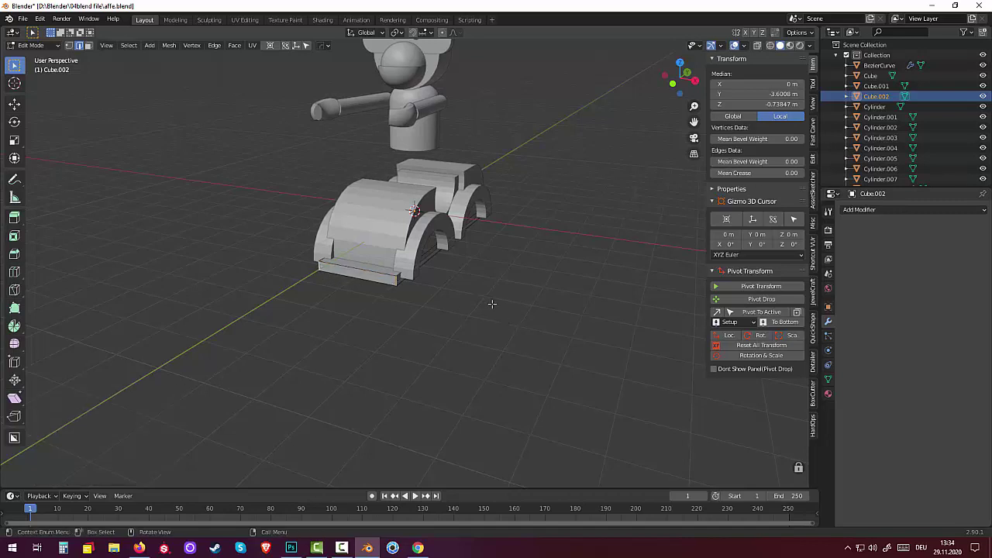
pyautogui.moveTo(533, 276); pyautogui.dragTo(484, 266, button='middle')
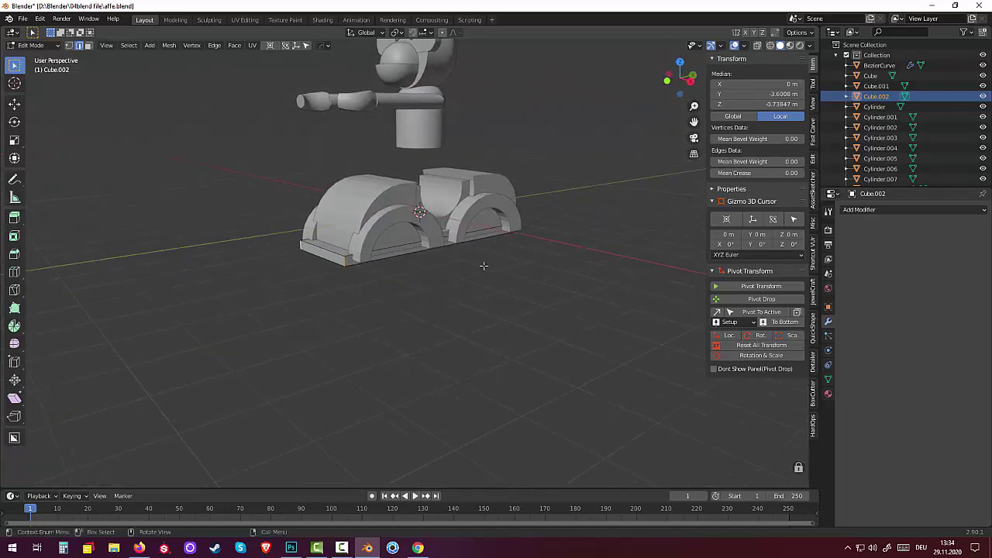
pyautogui.hotkey('ctrl', 'b')
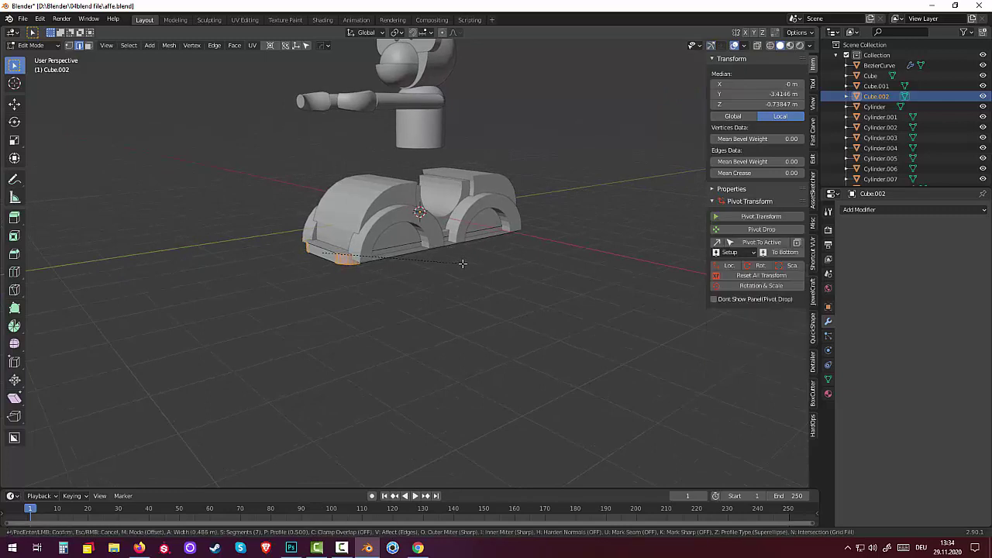
pyautogui.click(458, 264)
pyautogui.moveTo(434, 314)
pyautogui.mouseDown(button='middle')
pyautogui.moveTo(394, 338)
pyautogui.moveTo(341, 328)
pyautogui.moveTo(350, 290)
pyautogui.moveTo(392, 279)
pyautogui.mouseUp(button='middle')
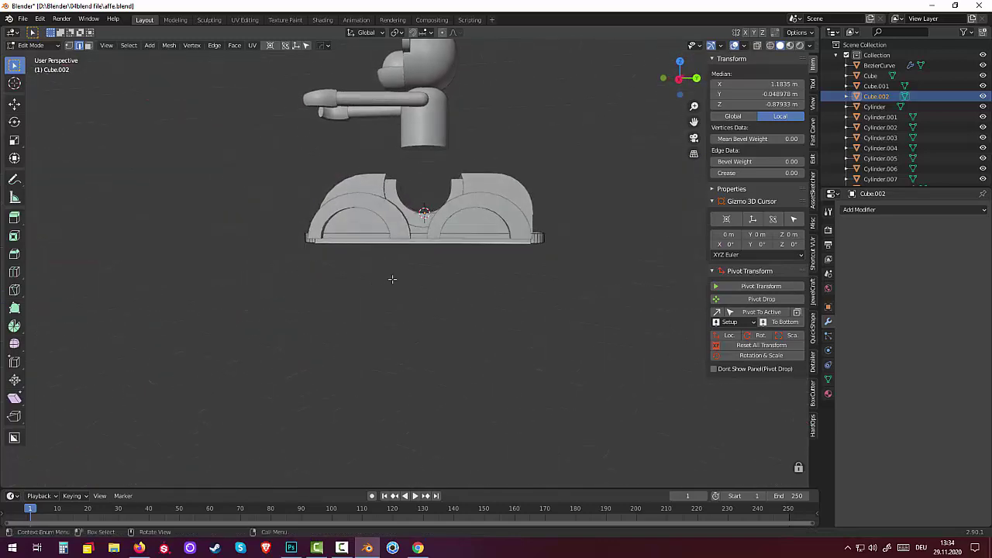
pyautogui.click(88, 45)
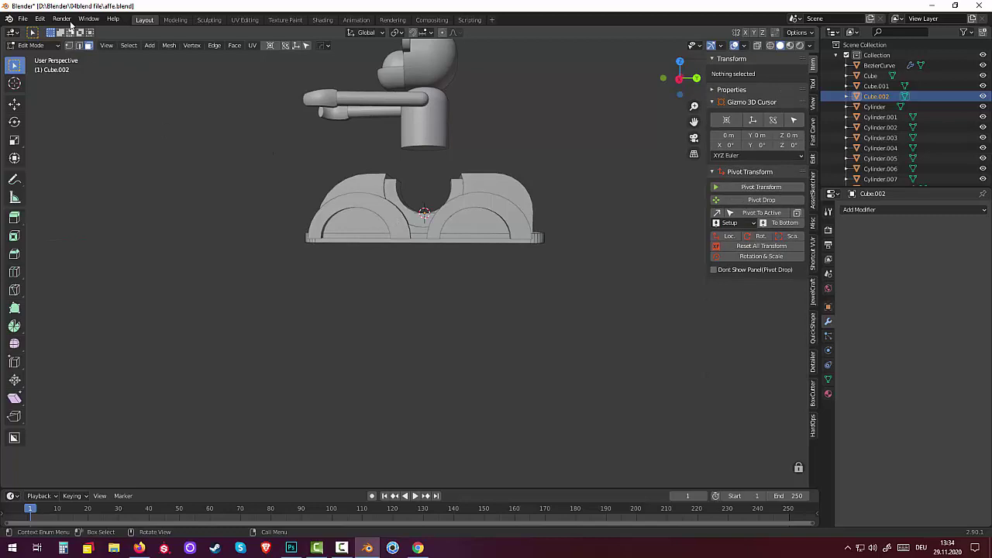
# Return to Object Mode, select wheel-arch Cylinder.011 and switch to a flat side view.
pyautogui.click(31, 45)
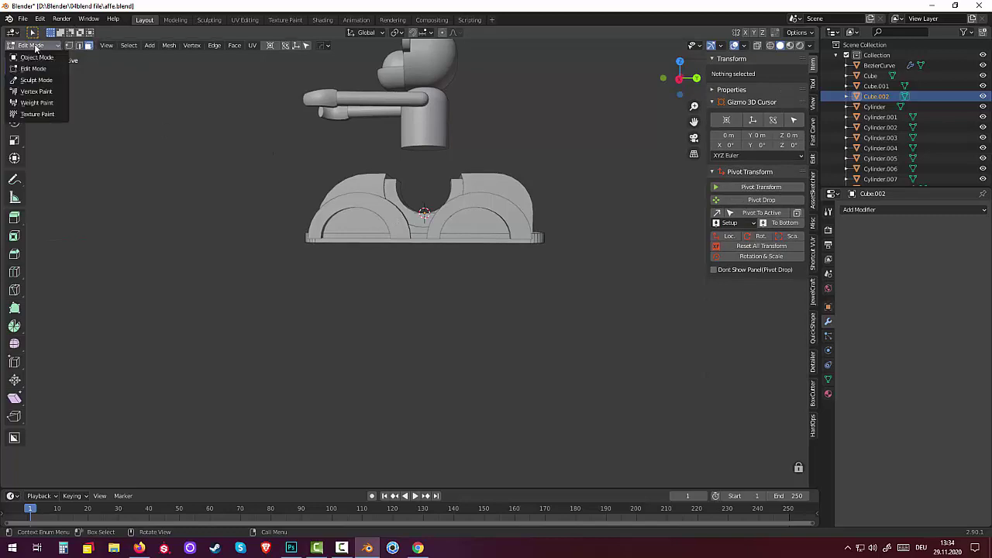
pyautogui.click(35, 60)
pyautogui.click(395, 221)
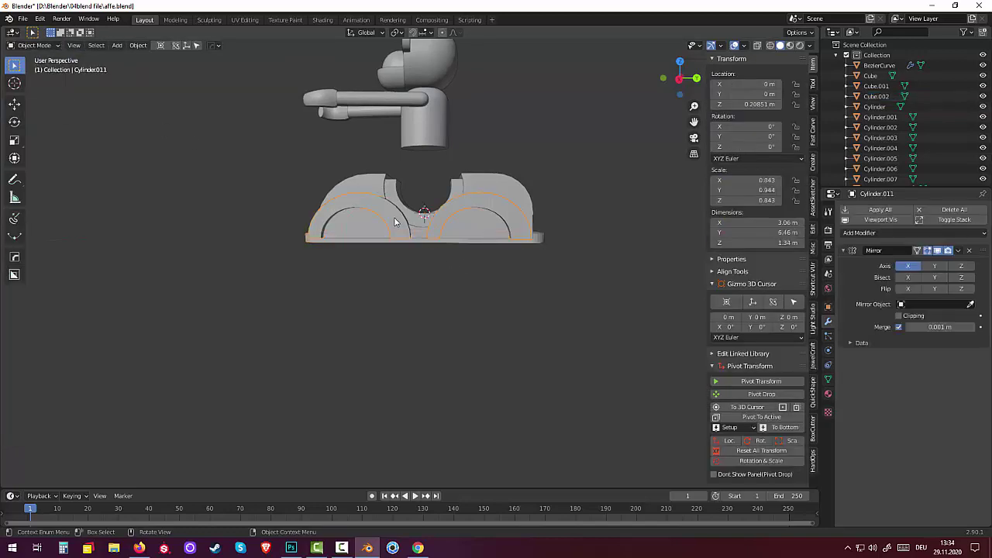
pyautogui.moveTo(400, 222); pyautogui.dragTo(449, 246, button='middle')
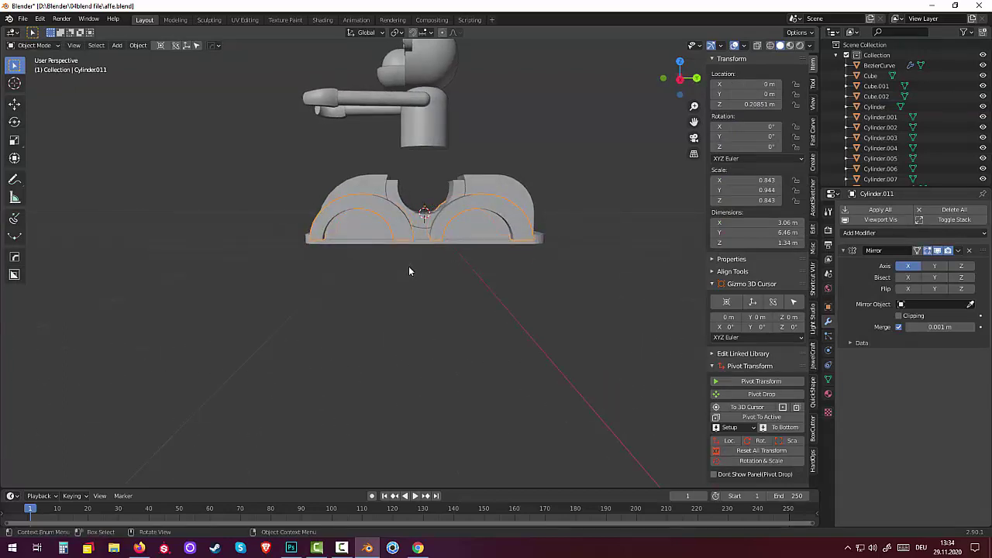
pyautogui.scroll(3, 408, 266)
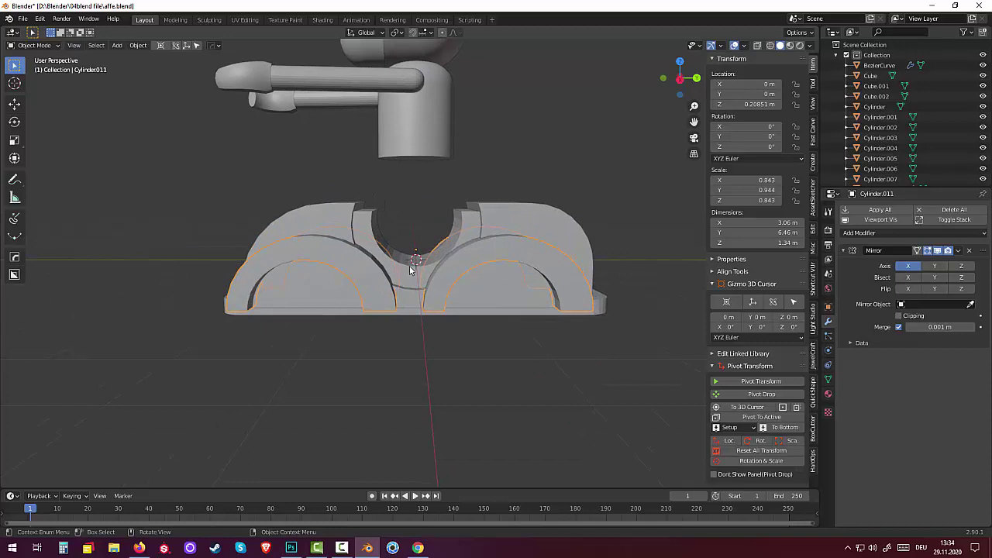
pyautogui.keyDown('alt'); pyautogui.moveTo(411, 270); pyautogui.dragTo(426, 271, button='middle'); pyautogui.keyUp('alt')
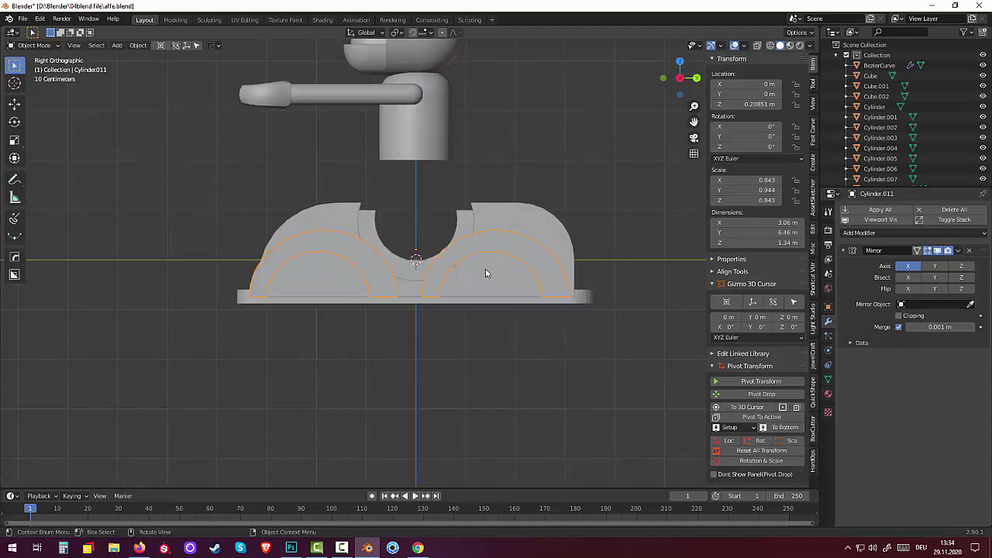
# Lower Cylinder.011 by 0.145 m and shift it 0.083 m along Y onto the base.
pyautogui.press('g')
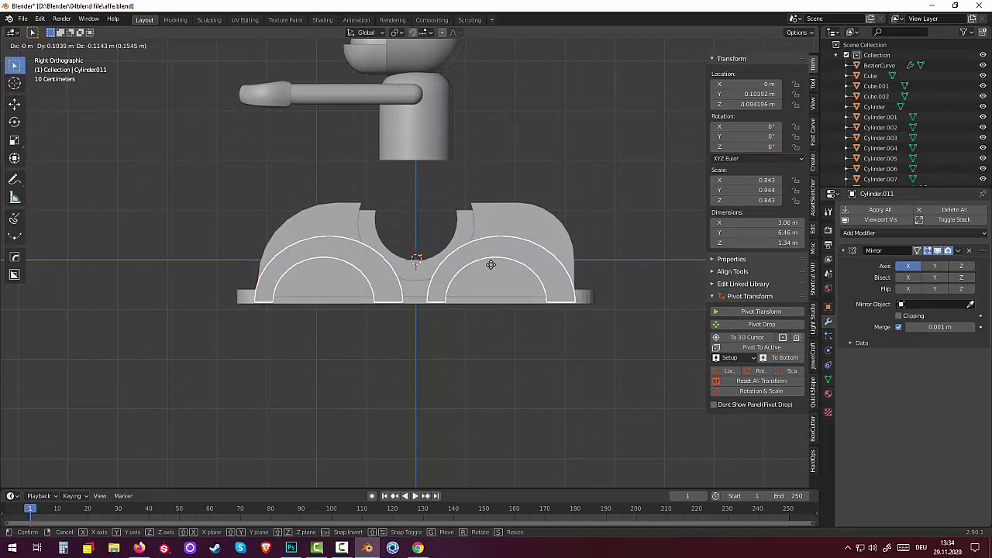
pyautogui.click(484, 288)
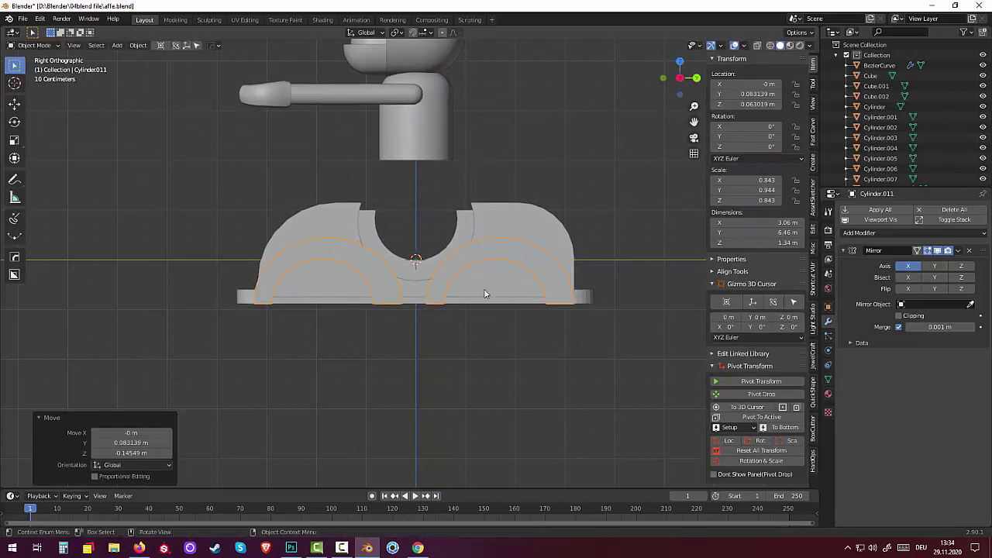
pyautogui.click(480, 343)
pyautogui.moveTo(482, 342); pyautogui.dragTo(325, 310, button='middle')
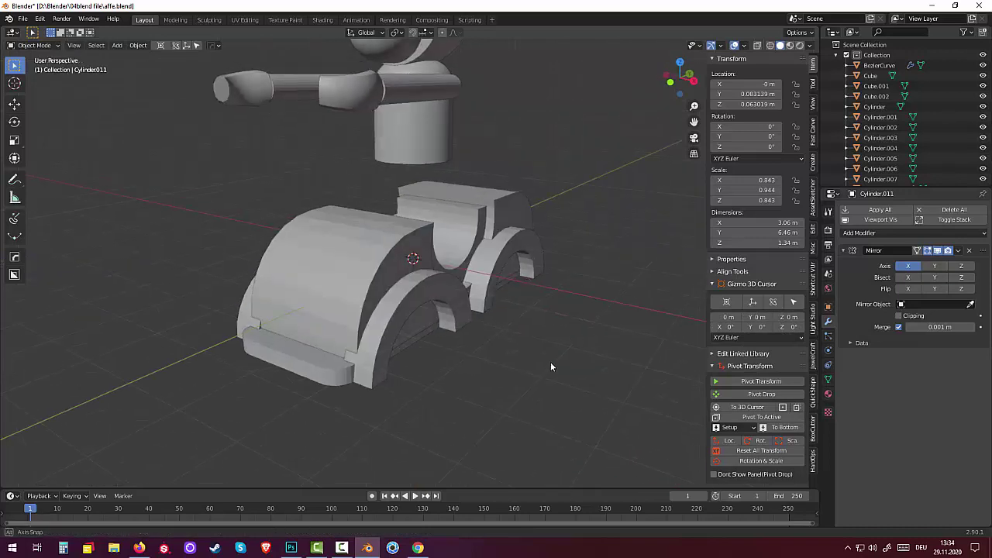
pyautogui.click(324, 291)
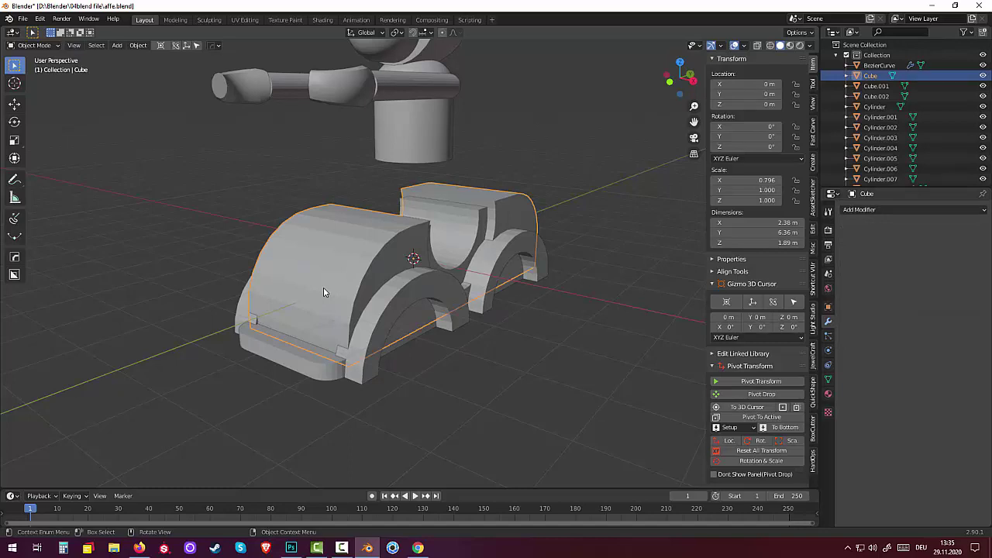
# Shade the car body smooth and enable Auto Smooth in its mesh data.
pyautogui.rightClick(323, 292)
pyautogui.click(307, 288)
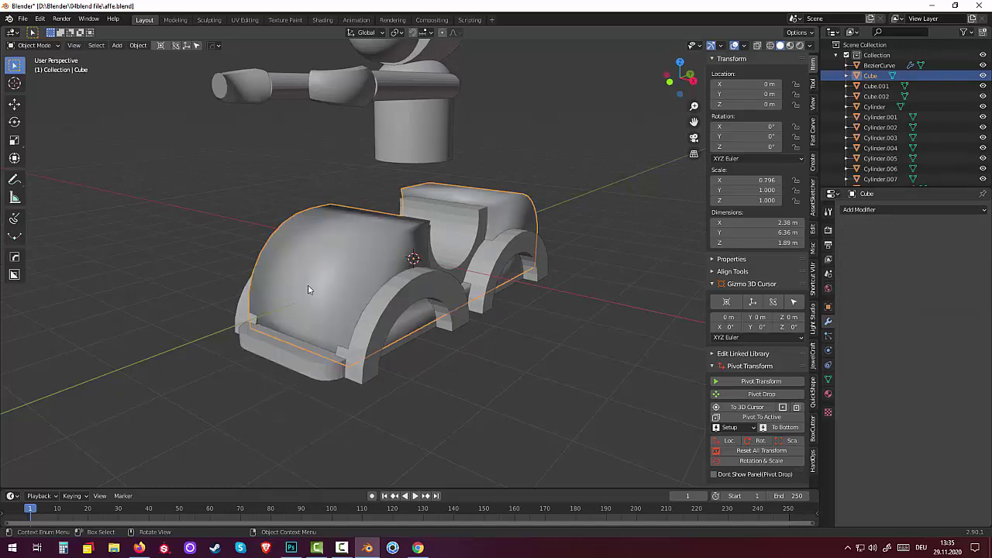
pyautogui.click(828, 379)
pyautogui.click(897, 401)
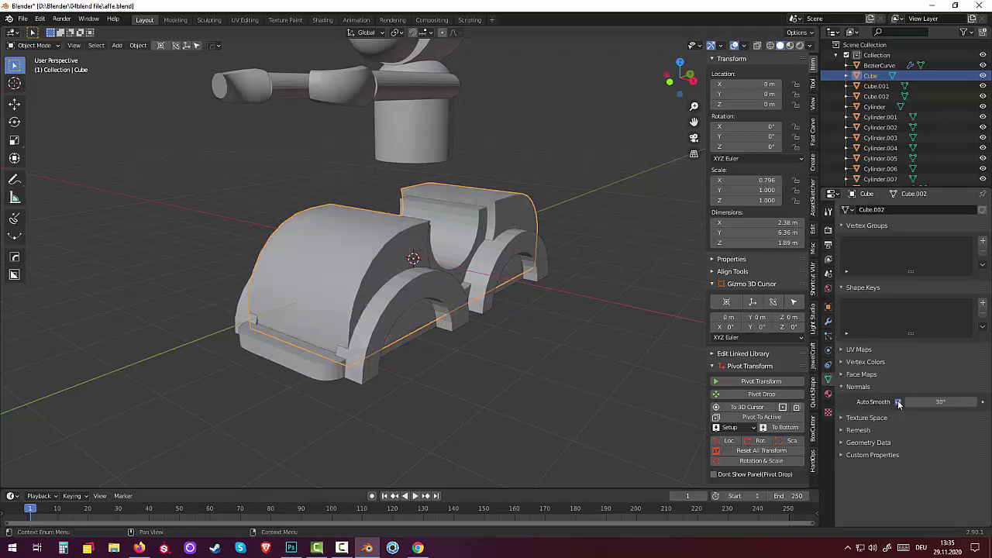
pyautogui.click(415, 383)
pyautogui.moveTo(445, 375); pyautogui.dragTo(261, 295, button='middle')
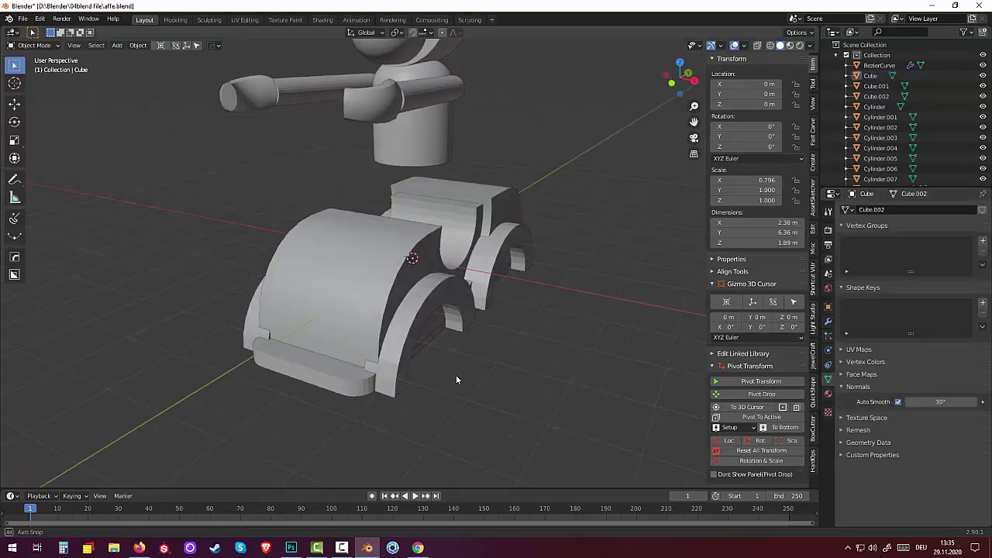
# Select the body, wheel arches and base plate in Object Mode and activate BoxCutter.
pyautogui.click(283, 258)
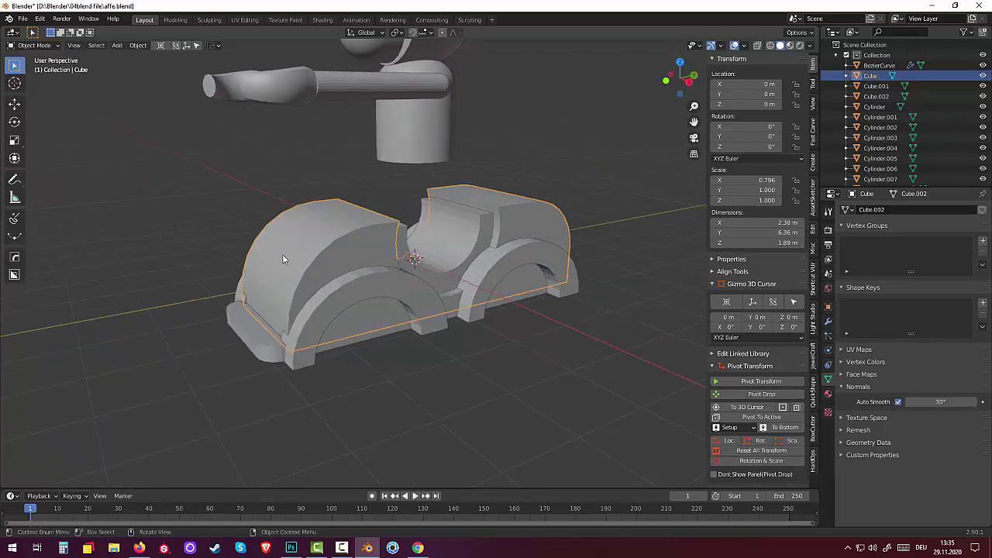
pyautogui.keyDown('shift'); pyautogui.click(374, 290); pyautogui.keyUp('shift')
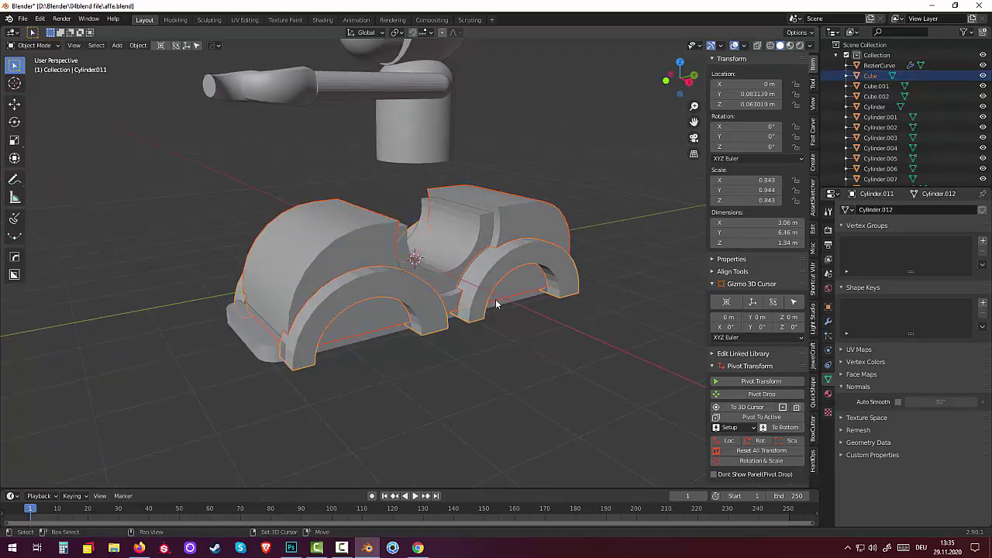
pyautogui.keyDown('shift'); pyautogui.click(453, 304); pyautogui.keyUp('shift')
pyautogui.keyDown('shift'); pyautogui.click(262, 354); pyautogui.keyUp('shift')
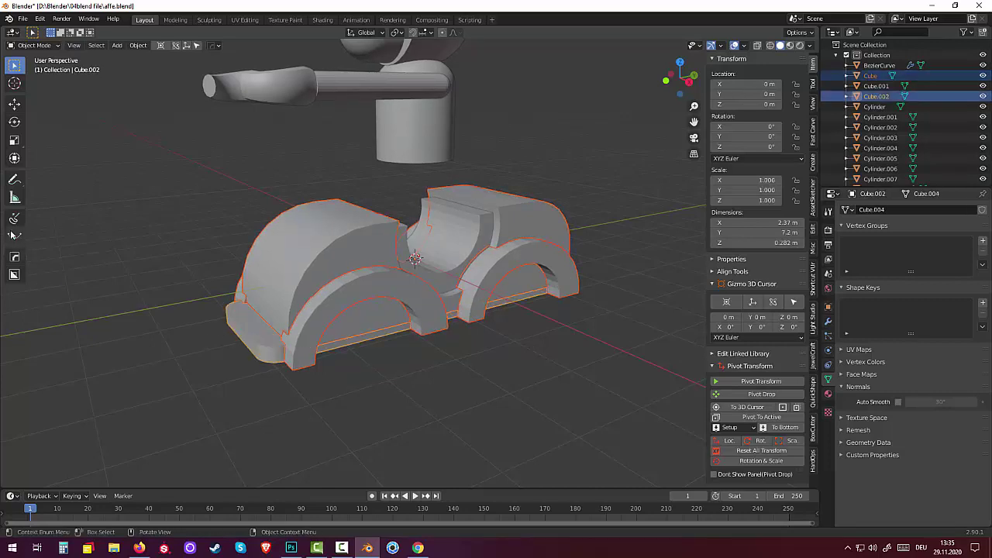
pyautogui.click(21, 46)
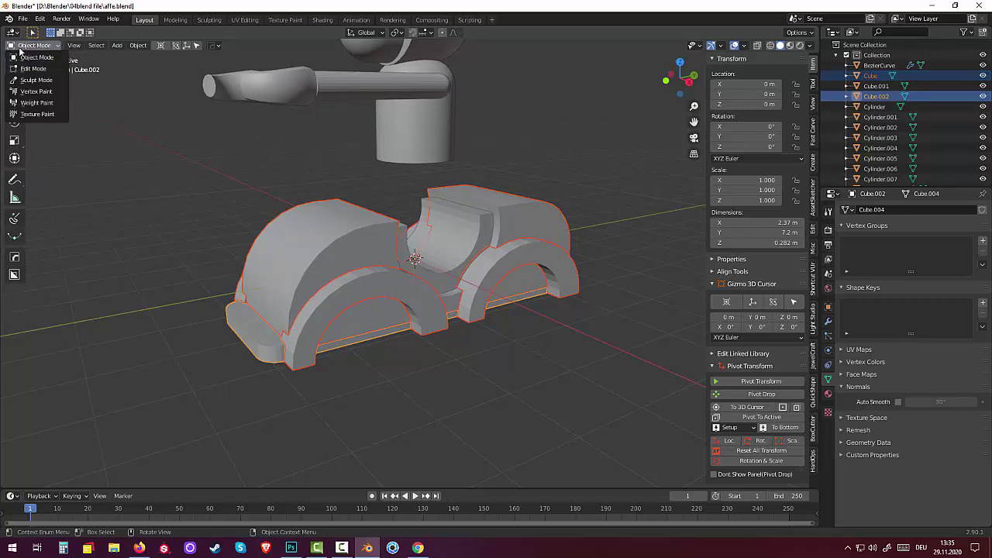
pyautogui.click(26, 58)
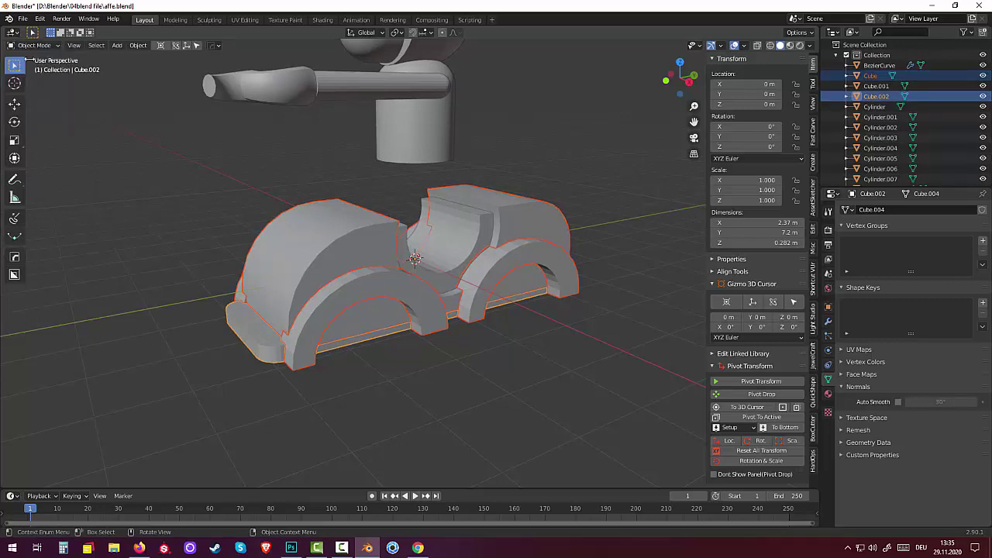
pyautogui.click(17, 257)
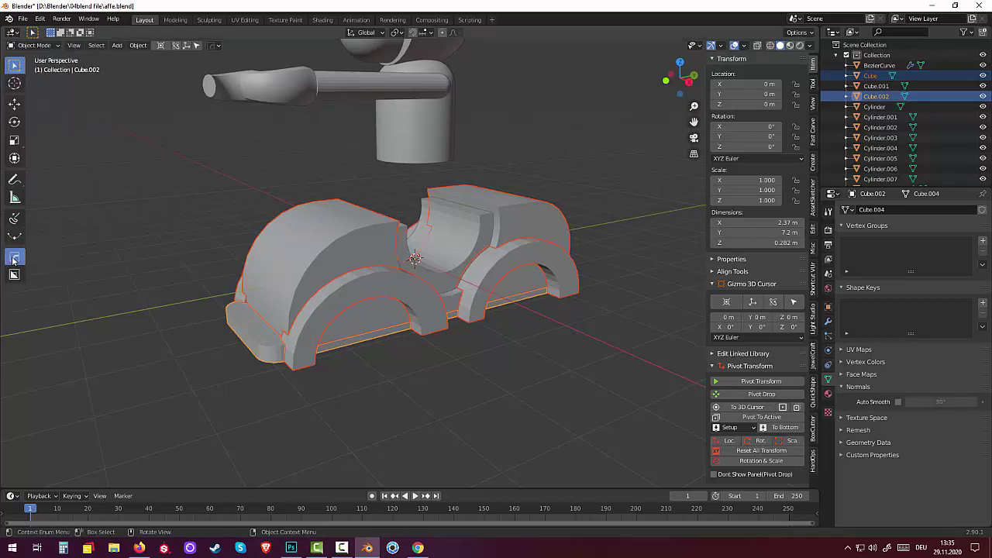
# Apply a 30° HardOps bevel to the side body pieces Cube and Cube.002.
pyautogui.press('q')
pyautogui.click(138, 267)
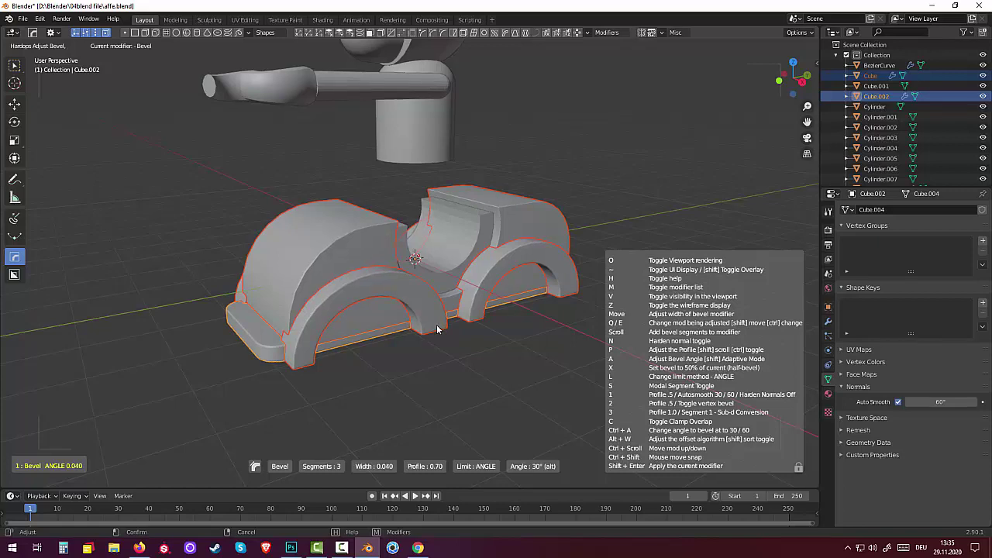
pyautogui.click(436, 330)
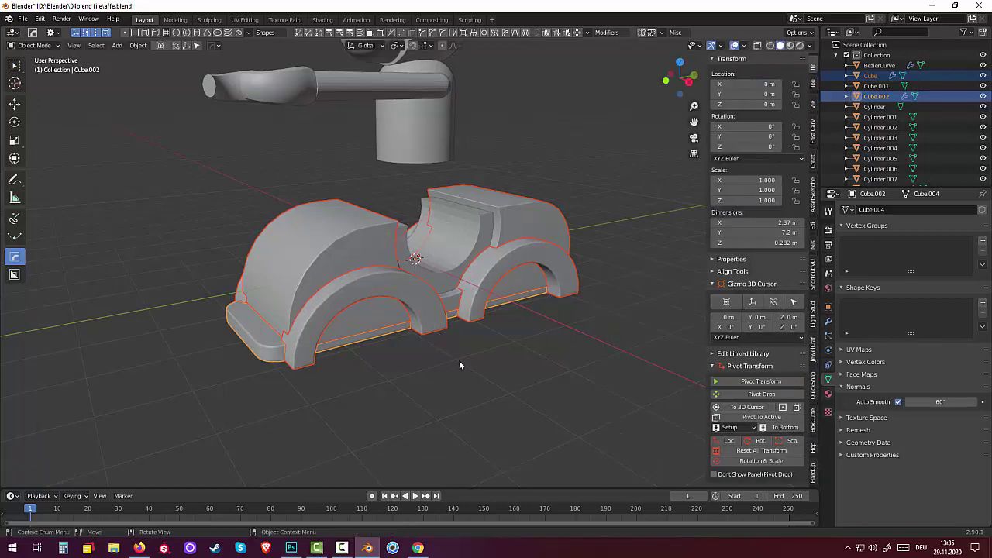
pyautogui.click(459, 365)
pyautogui.moveTo(485, 376)
pyautogui.mouseDown(button='middle')
pyautogui.moveTo(464, 394)
pyautogui.moveTo(406, 299)
pyautogui.mouseUp(button='middle')
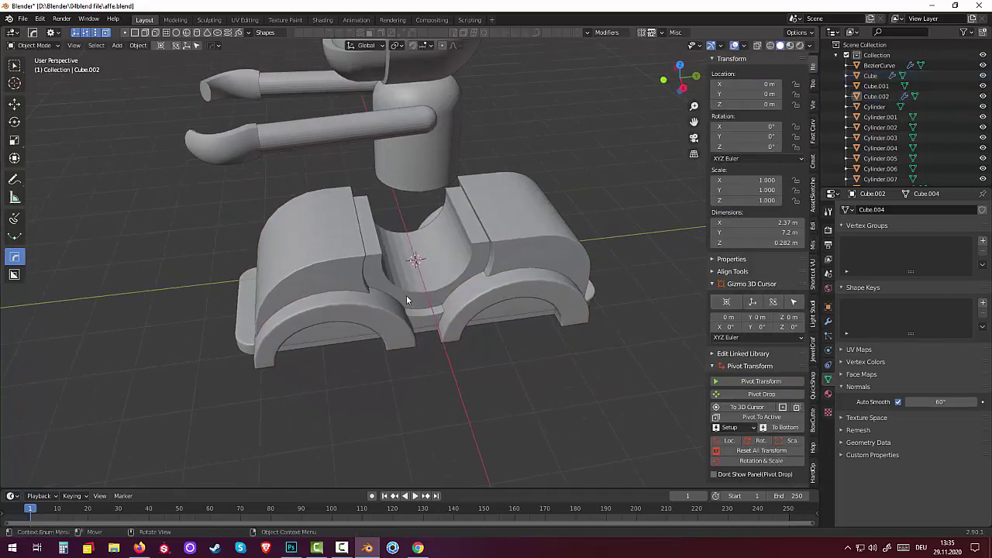
# Apply the same HardOps bevel to the centre seat block Cube.001.
pyautogui.click(406, 296)
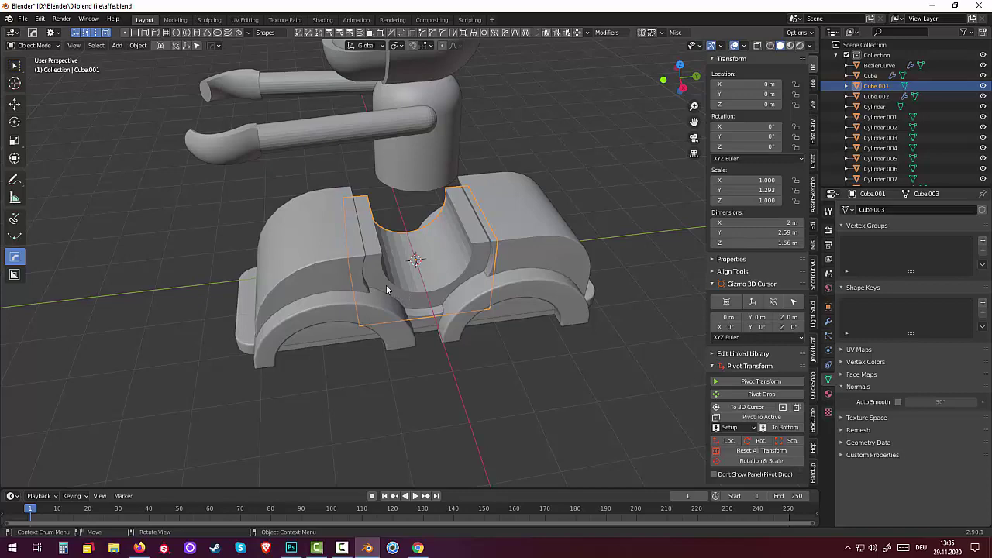
pyautogui.press('q')
pyautogui.click(386, 287)
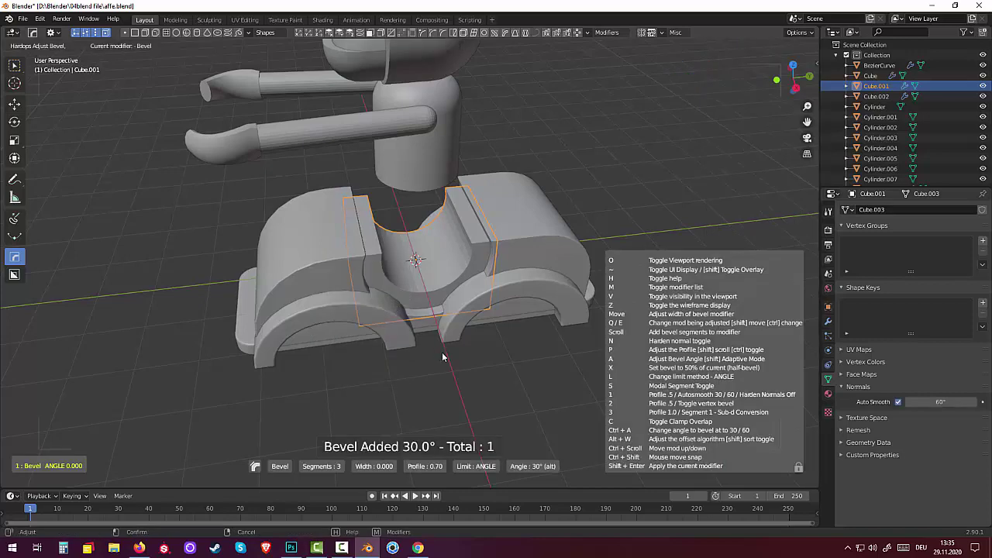
pyautogui.click(551, 339)
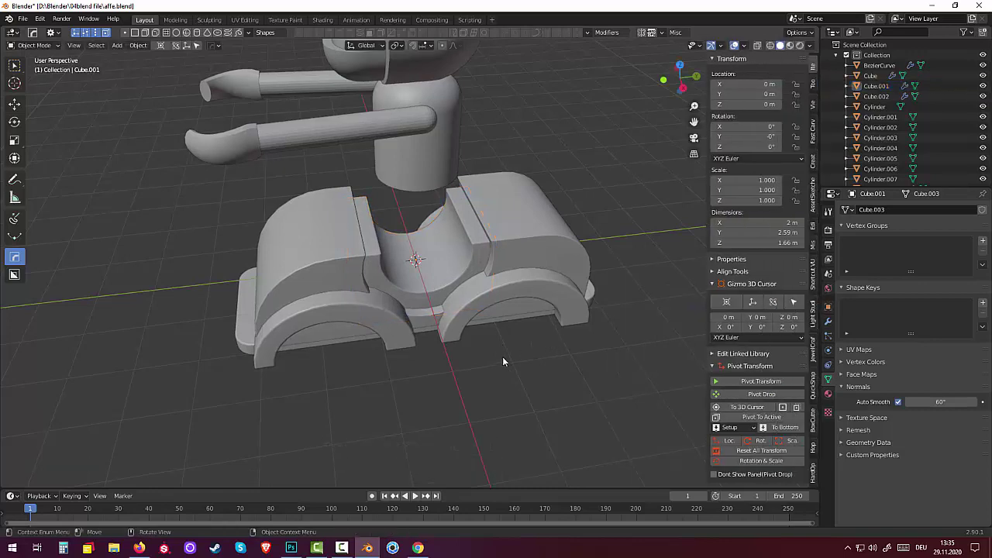
pyautogui.moveTo(502, 356)
pyautogui.mouseDown(button='middle')
pyautogui.moveTo(418, 310)
pyautogui.moveTo(489, 328)
pyautogui.moveTo(436, 329)
pyautogui.moveTo(465, 359)
pyautogui.moveTo(355, 343)
pyautogui.mouseUp(button='middle')
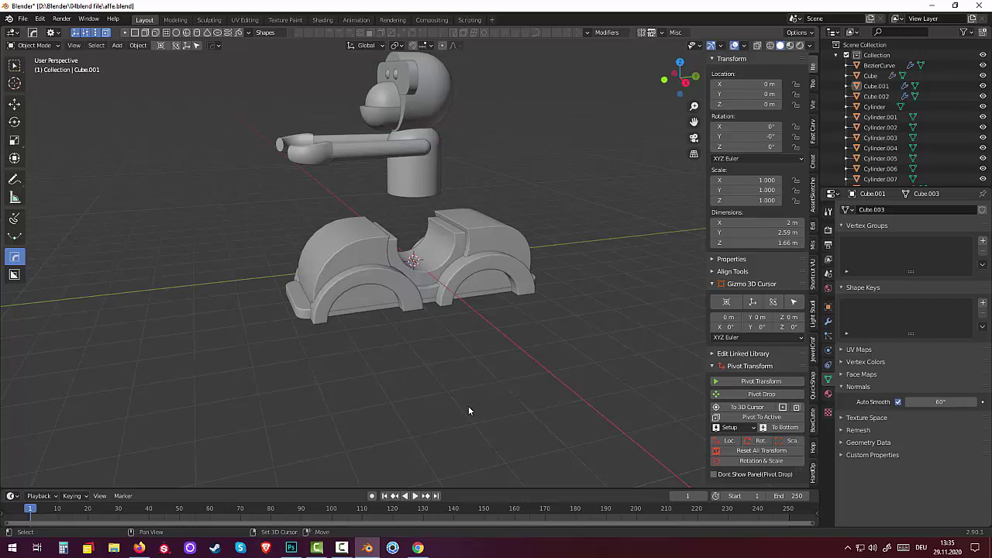
pyautogui.hotkey('shift', 'a')
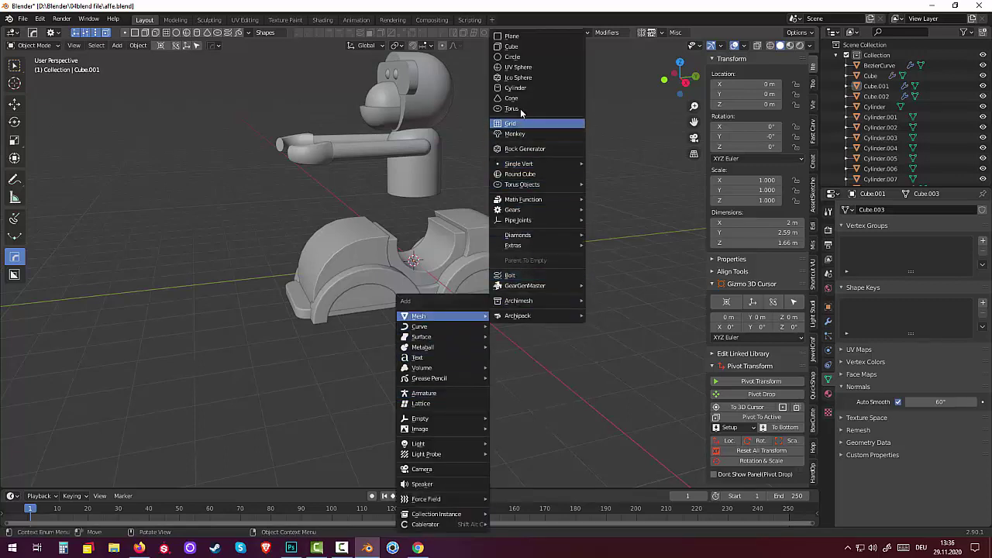
pyautogui.moveTo(418, 316)
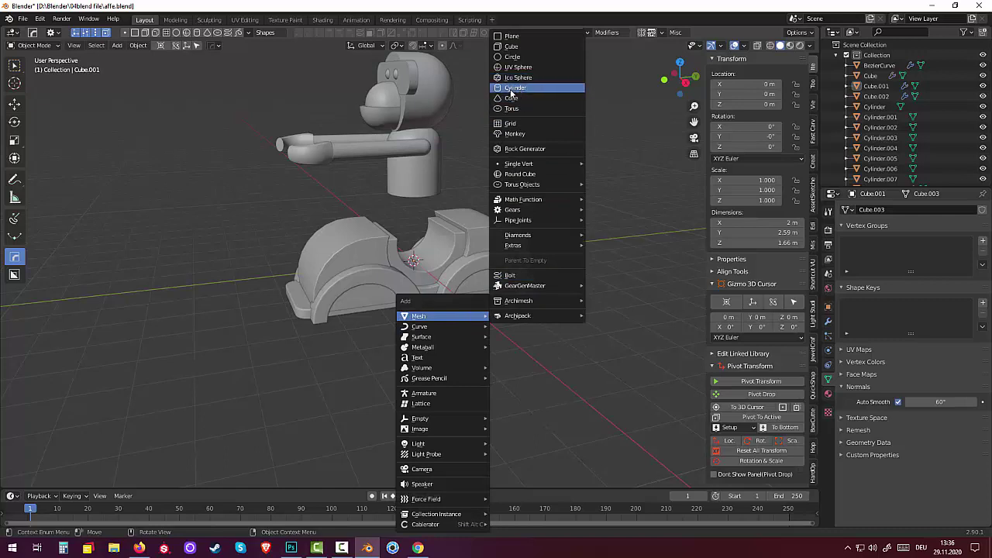
# Add a cylinder rotated 90° on X, at Y -3.4 m with 0.4 m depth.
pyautogui.click(516, 87)
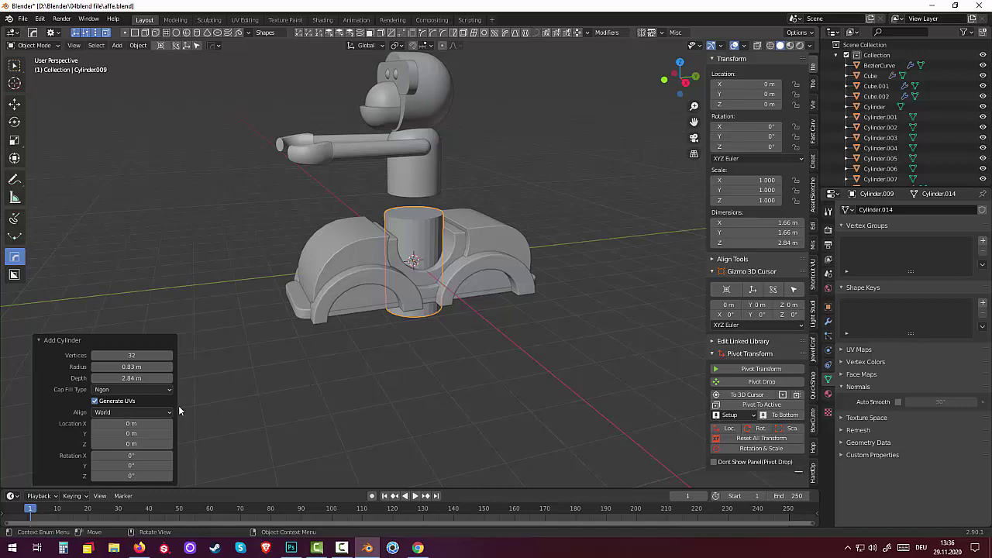
pyautogui.click(132, 456)
pyautogui.write('90')
pyautogui.press('Return')
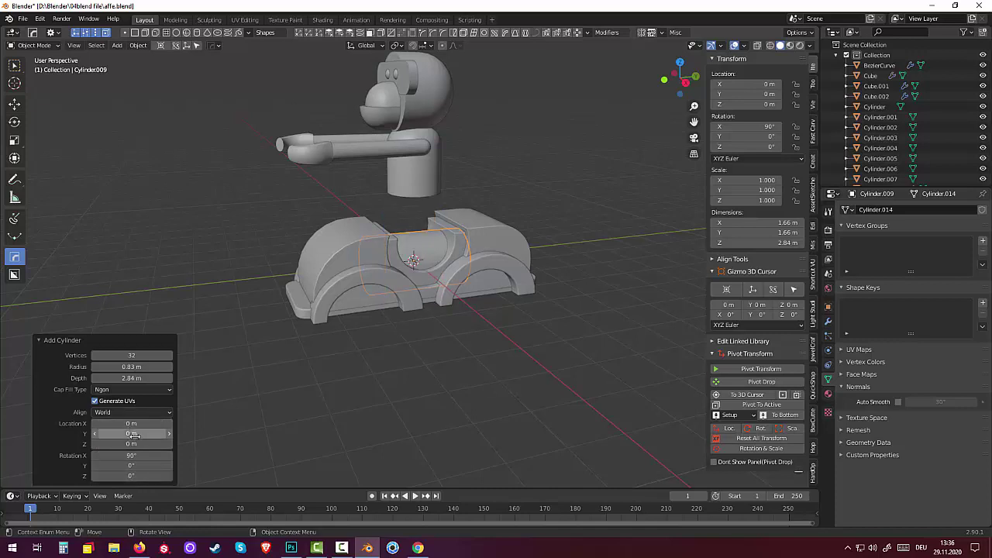
pyautogui.moveTo(132, 433)
pyautogui.mouseDown()
pyautogui.moveTo(155, 433)
pyautogui.moveTo(108, 433)
pyautogui.moveTo(130, 441)
pyautogui.mouseUp()
pyautogui.write('-3.4')
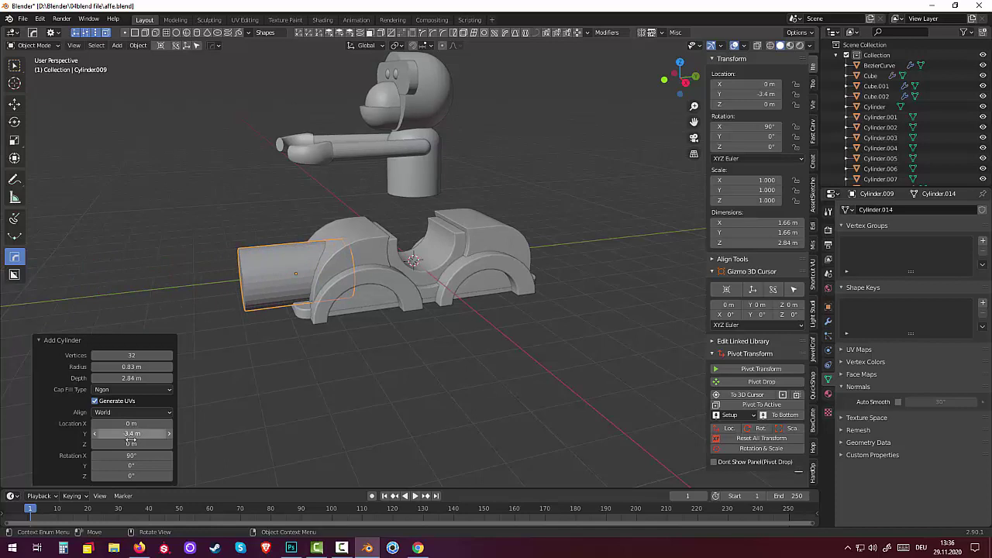
pyautogui.moveTo(132, 367); pyautogui.dragTo(112, 377)
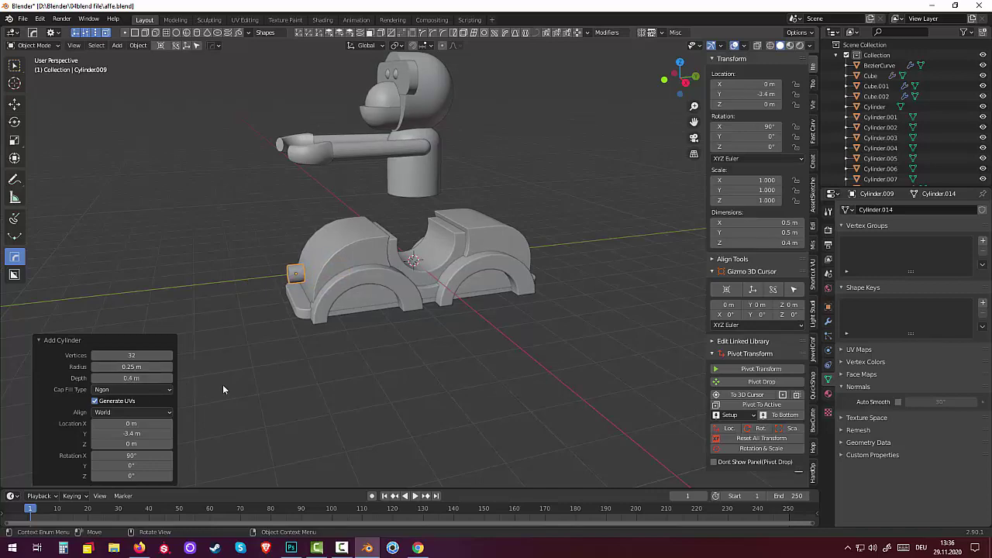
# Set the new cylinder's radius to 0.35 m and finalize it.
pyautogui.moveTo(223, 384)
pyautogui.mouseDown(button='middle')
pyautogui.moveTo(262, 361)
pyautogui.moveTo(439, 309)
pyautogui.moveTo(395, 344)
pyautogui.mouseUp(button='middle')
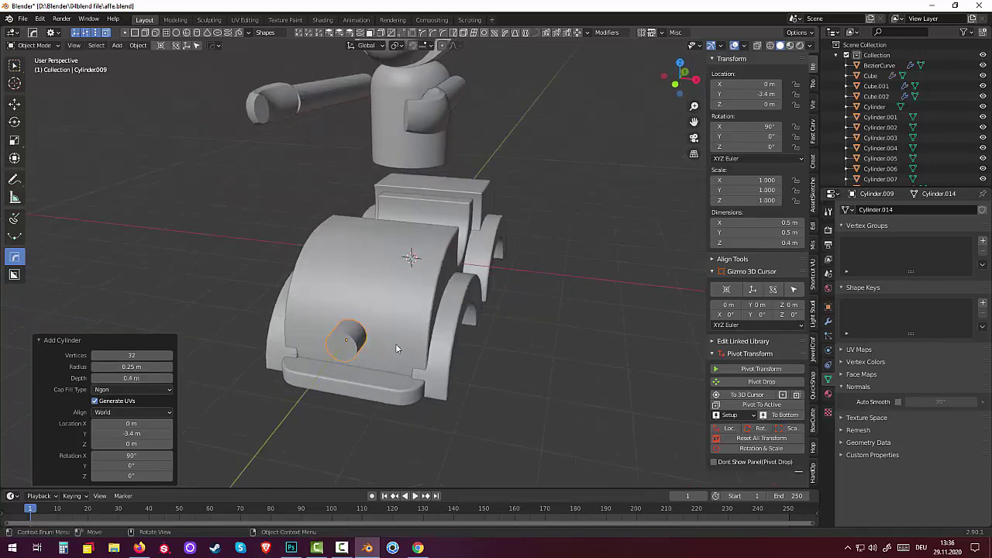
pyautogui.scroll(1, 362, 358)
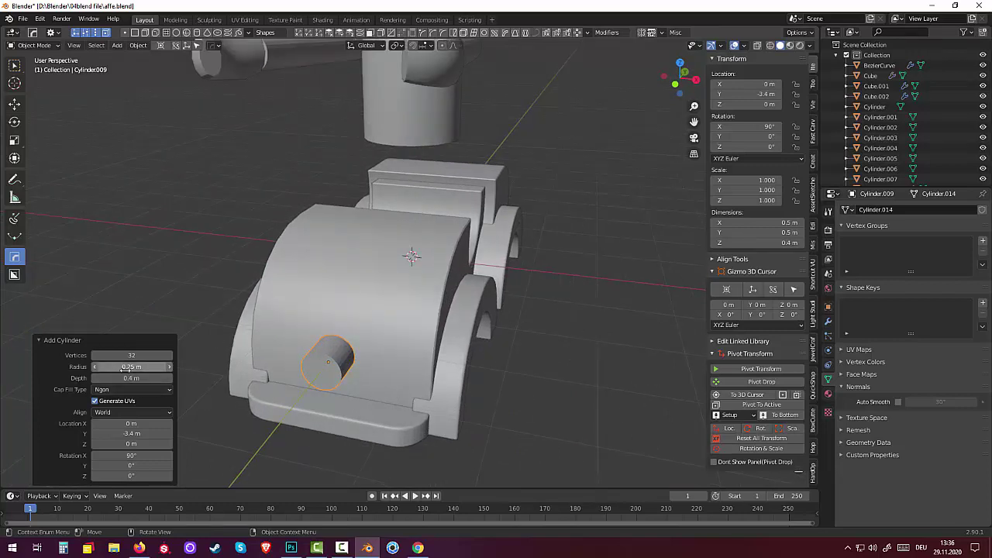
pyautogui.moveTo(124, 368); pyautogui.dragTo(135, 368)
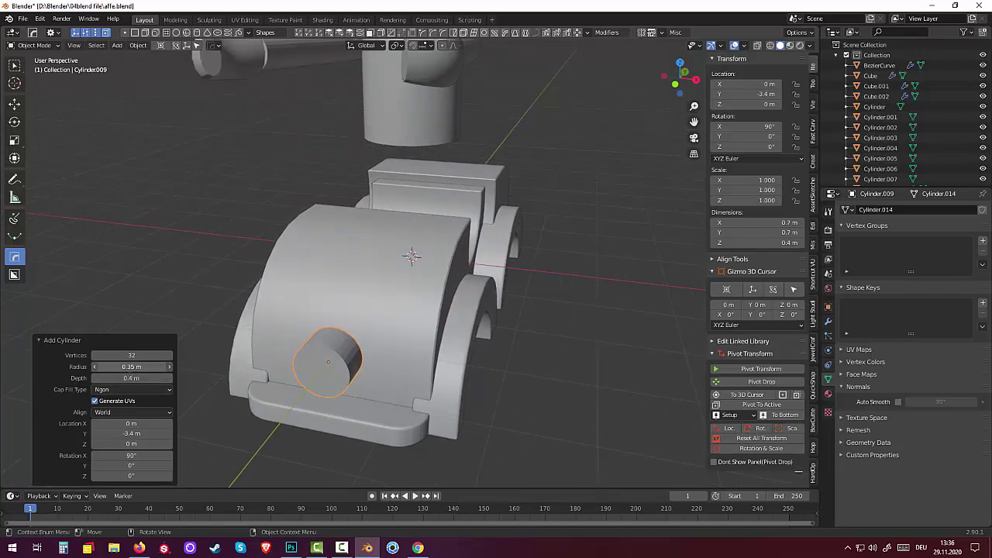
pyautogui.click(132, 366)
pyautogui.press('Return')
pyautogui.moveTo(570, 375)
pyautogui.mouseDown(button='middle')
pyautogui.moveTo(521, 400)
pyautogui.moveTo(283, 372)
pyautogui.mouseUp(button='middle')
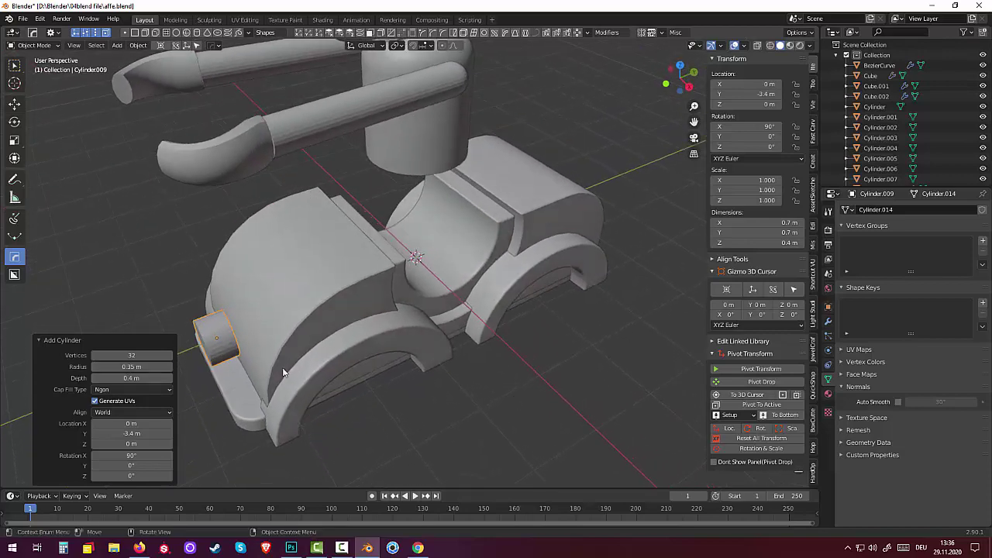
pyautogui.click(228, 353)
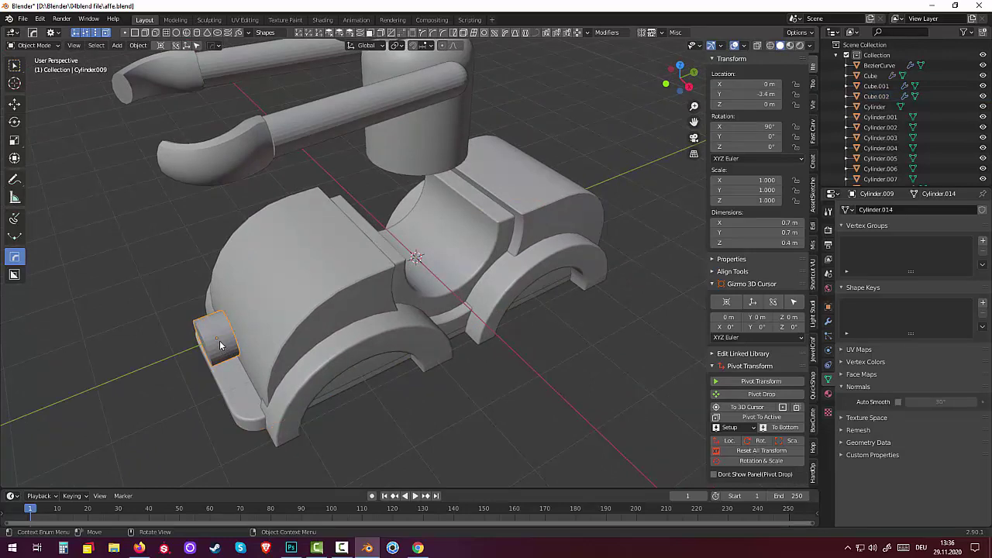
pyautogui.moveTo(220, 346); pyautogui.dragTo(225, 318, button='middle')
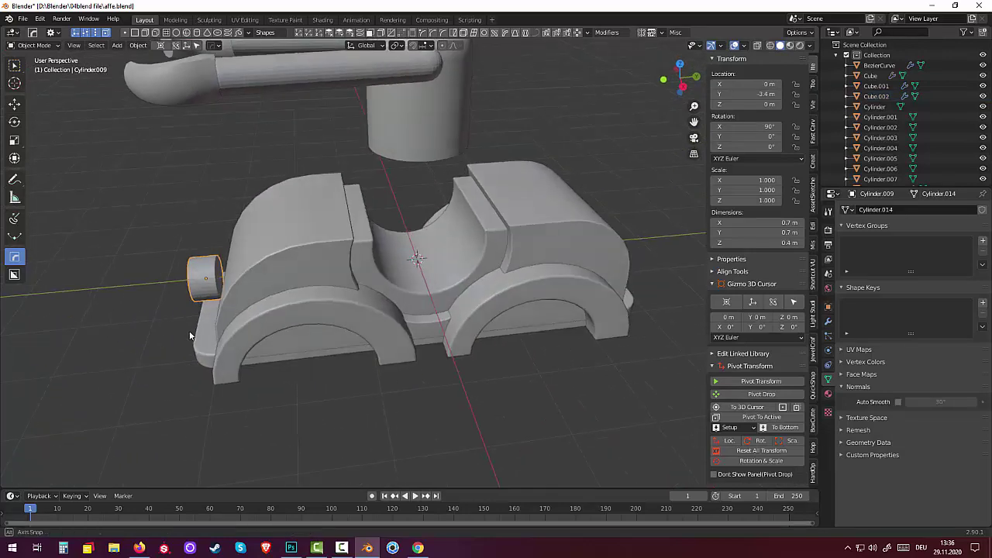
pyautogui.click(35, 45)
# In Edit Mode, scale the cylinder's outer end to 0.749 and bevel its edge.
pyautogui.click(36, 68)
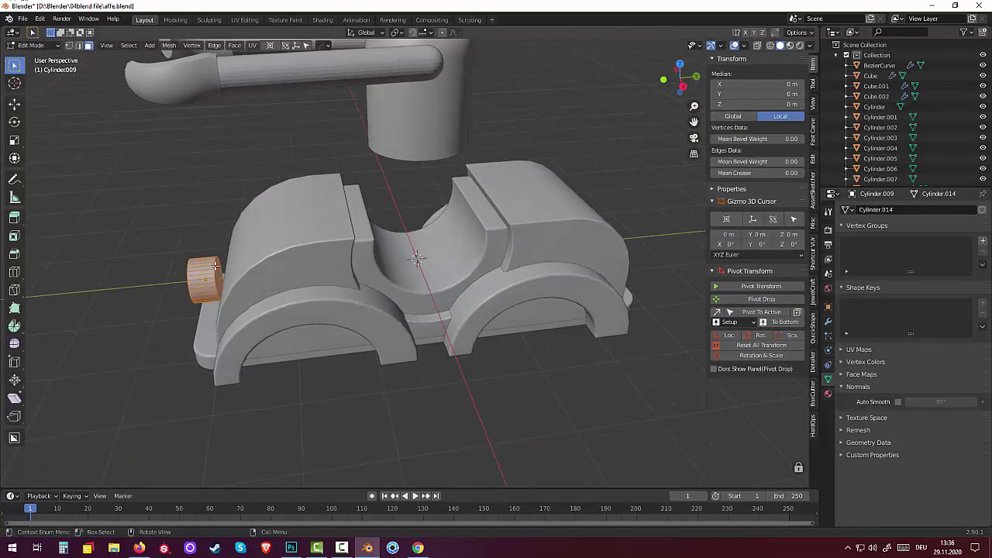
pyautogui.click(218, 273)
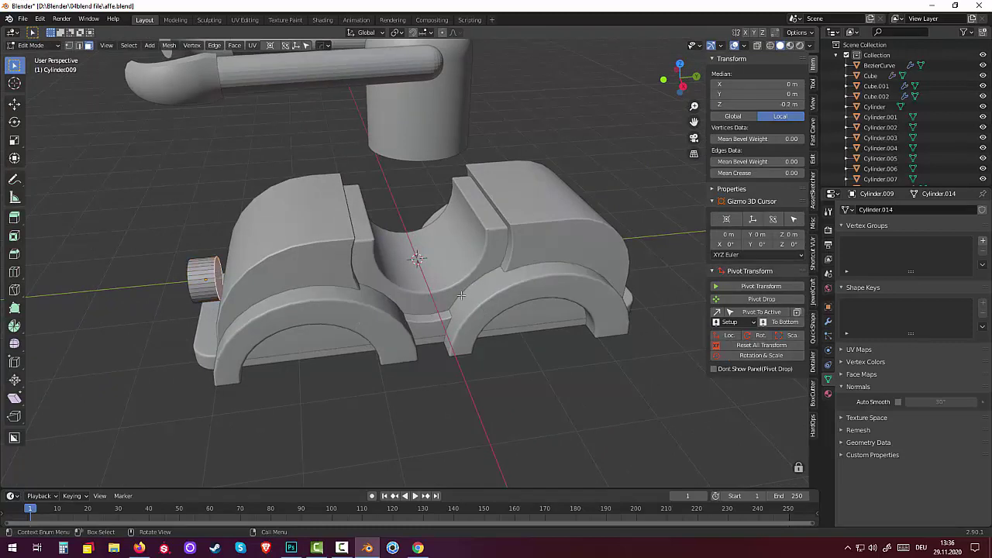
pyautogui.press('s')
pyautogui.click(400, 295)
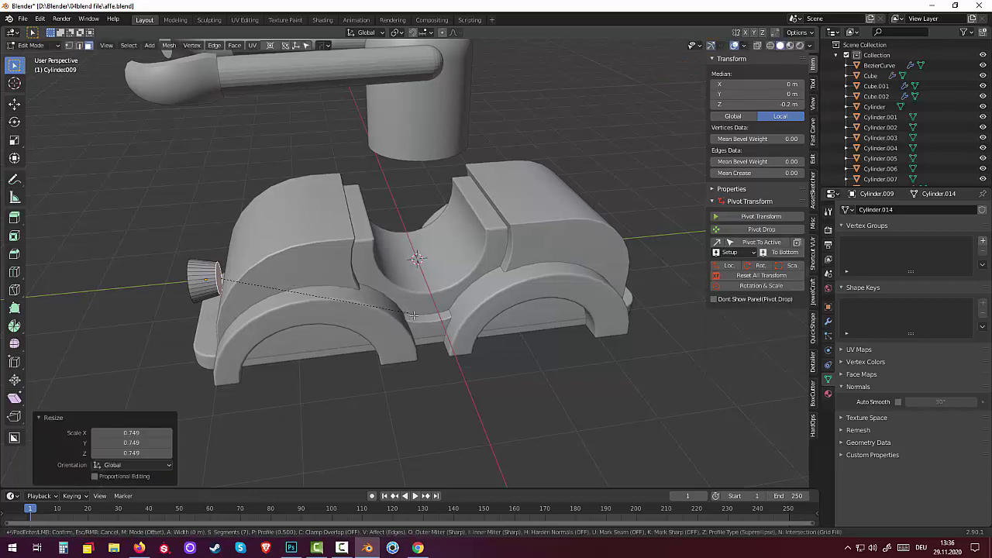
pyautogui.hotkey('ctrl', 'b')
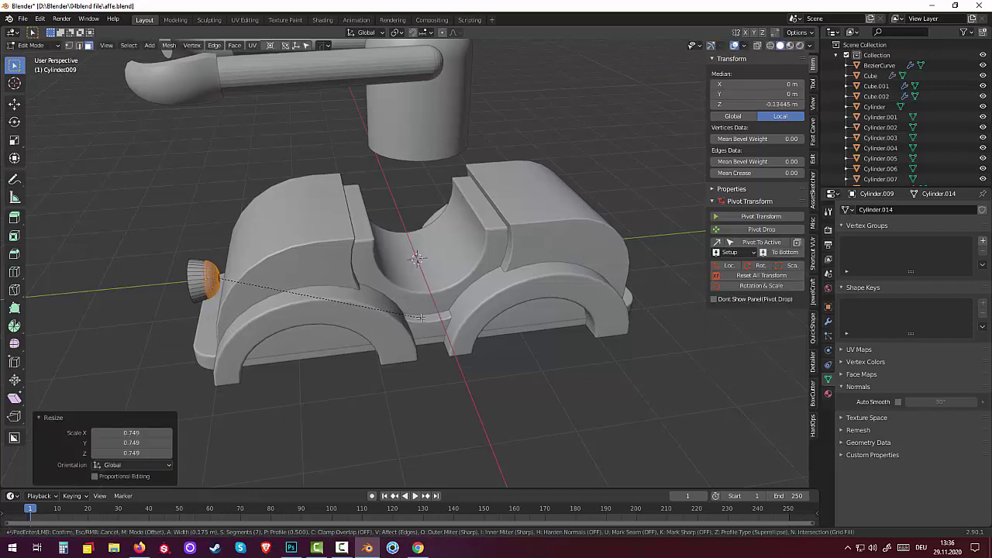
pyautogui.click(420, 317)
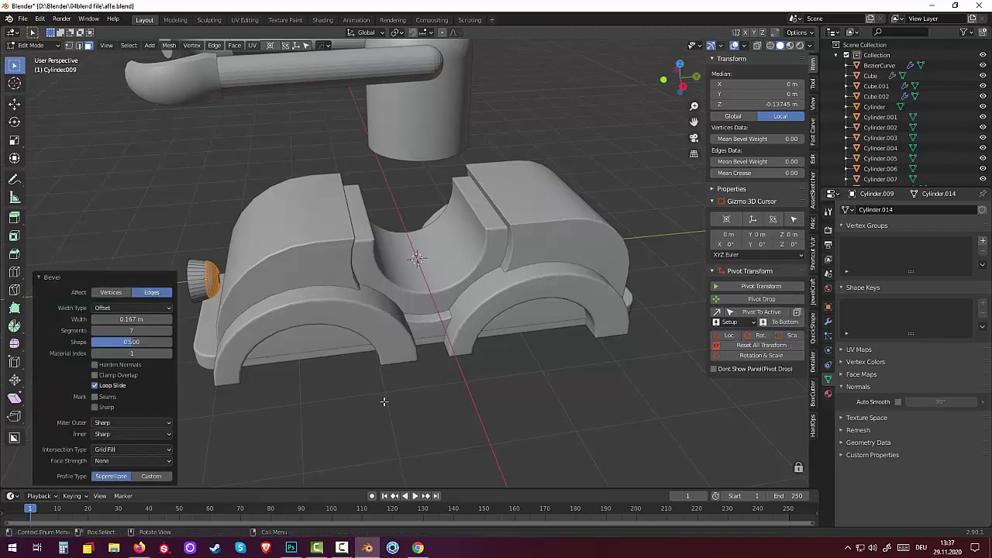
pyautogui.hotkey('alt', 'a')
# Bevel the cylinder's front cap edge loop with 2 segments, then deselect.
pyautogui.moveTo(383, 399); pyautogui.dragTo(428, 352, button='middle')
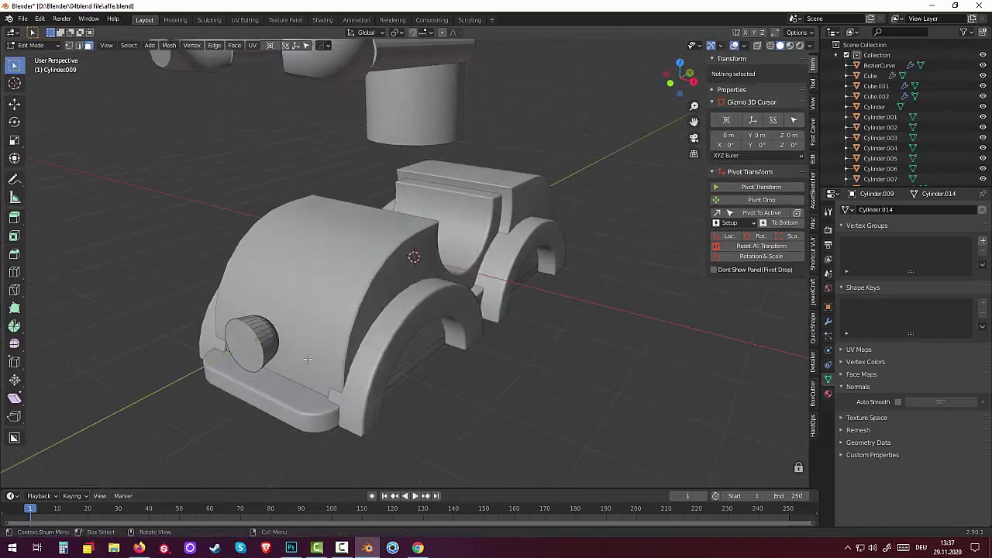
pyautogui.click(260, 341)
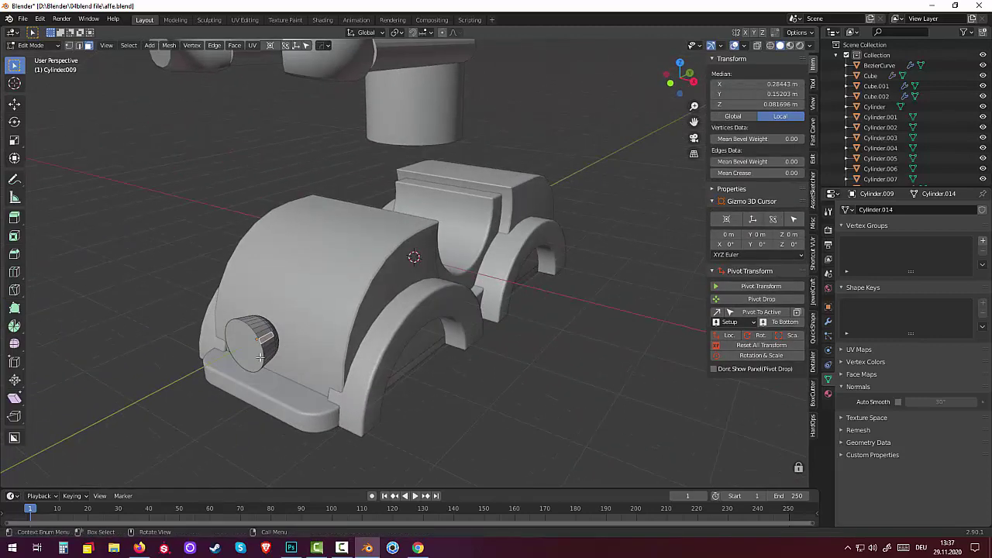
pyautogui.click(79, 45)
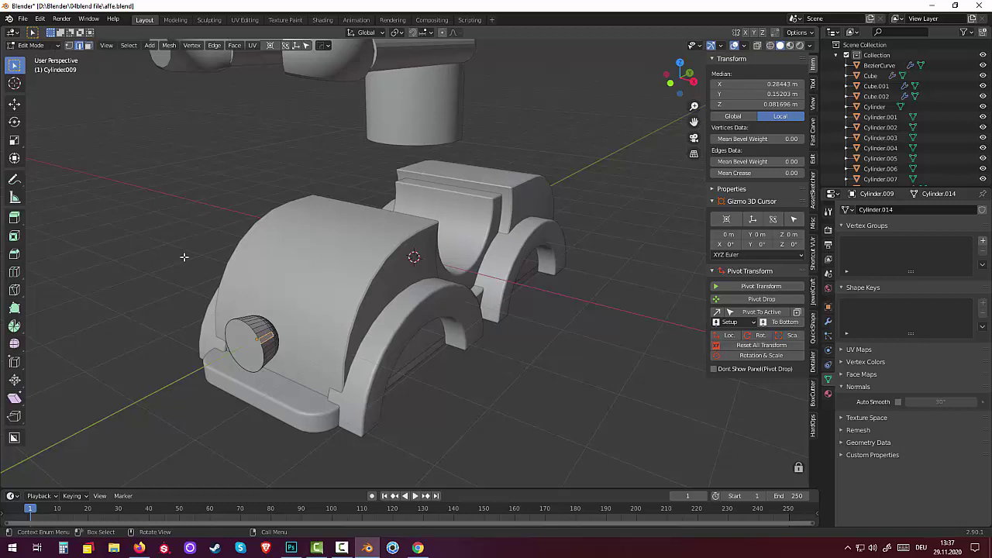
pyautogui.click(257, 336)
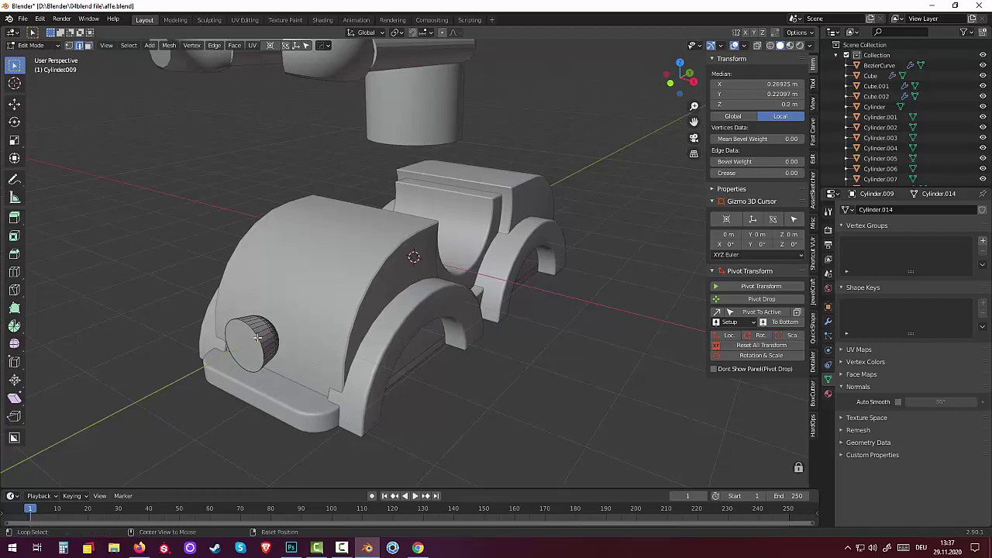
pyautogui.keyDown('alt'); pyautogui.click(256, 336); pyautogui.keyUp('alt')
pyautogui.hotkey('ctrl', 'b')
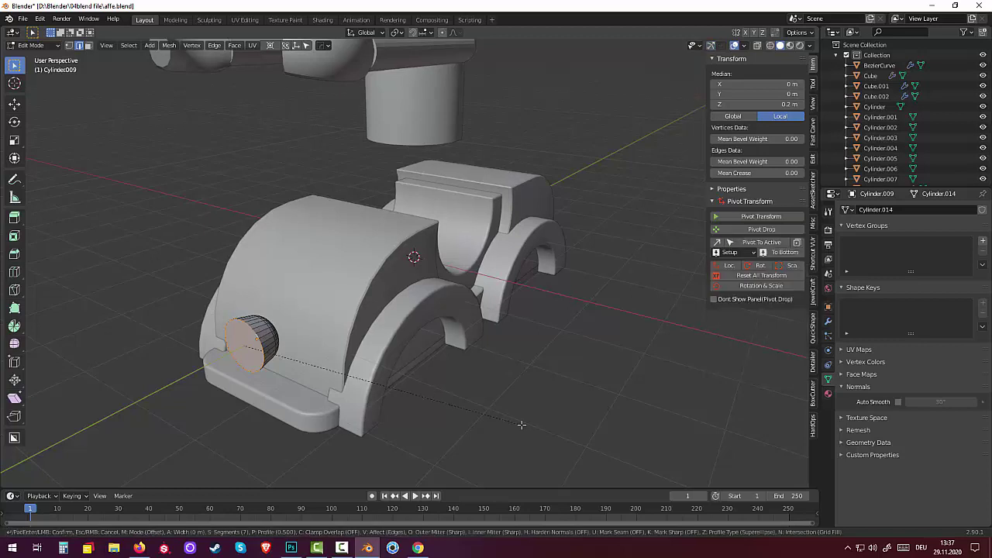
pyautogui.scroll(-4, 527, 423)
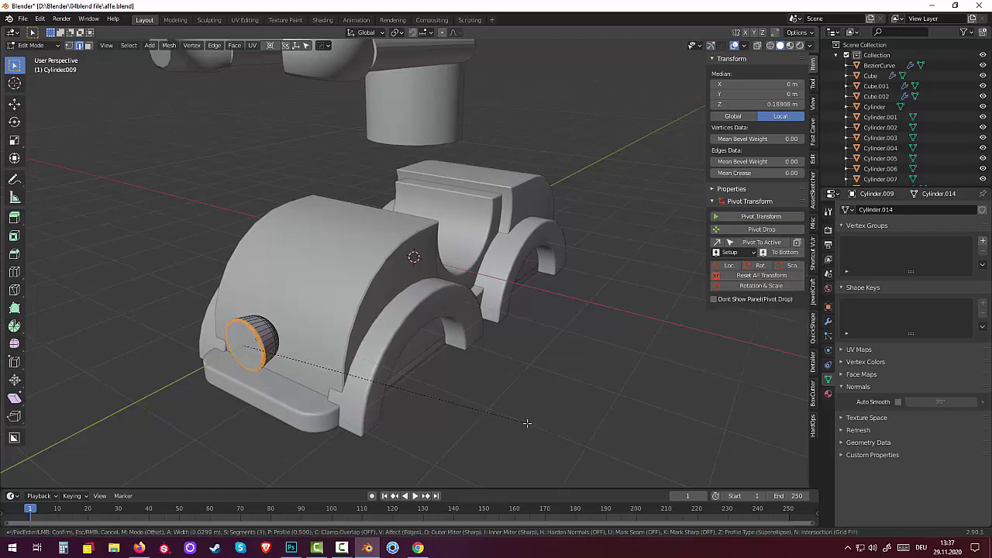
pyautogui.scroll(-1, 528, 423)
pyautogui.click(527, 422)
pyautogui.click(492, 418)
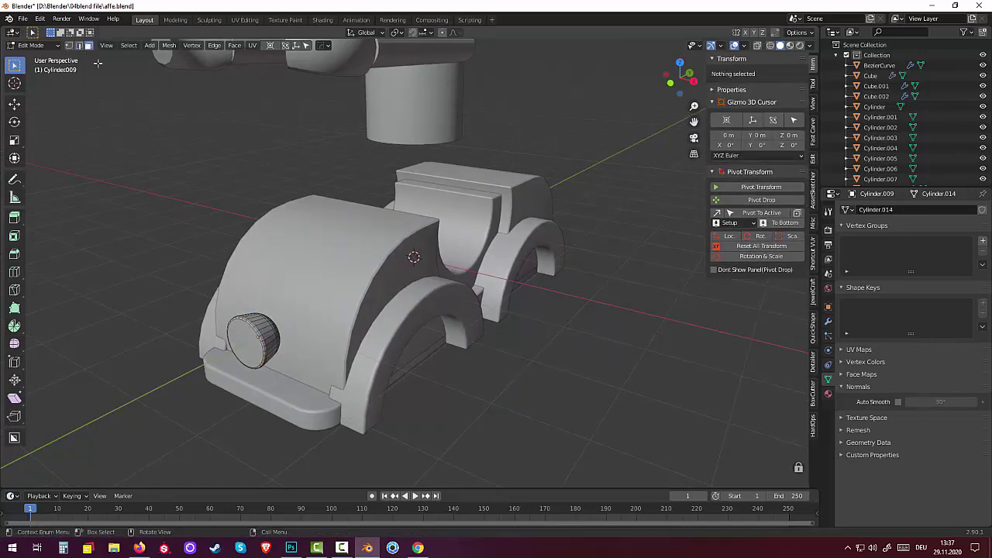
# In front orthographic view, move the cylinder to X 0.719 m and set its origin to the 3D cursor.
pyautogui.moveTo(278, 354)
pyautogui.keyDown('alt'); pyautogui.mouseDown(button='middle')
pyautogui.moveTo(370, 355)
pyautogui.moveTo(359, 349)
pyautogui.mouseUp(button='middle'); pyautogui.keyUp('alt')
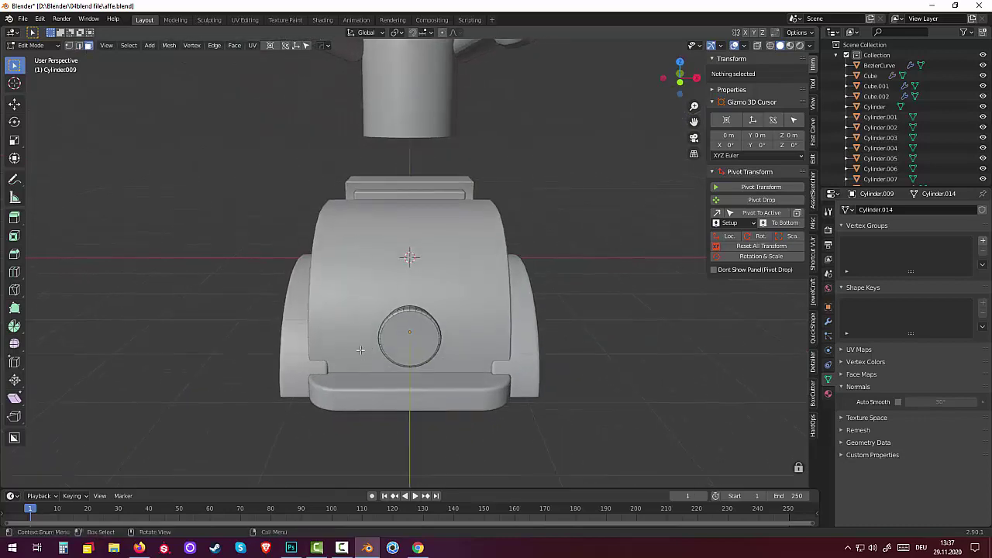
pyautogui.press('KP_7')
pyautogui.press('KP_1')
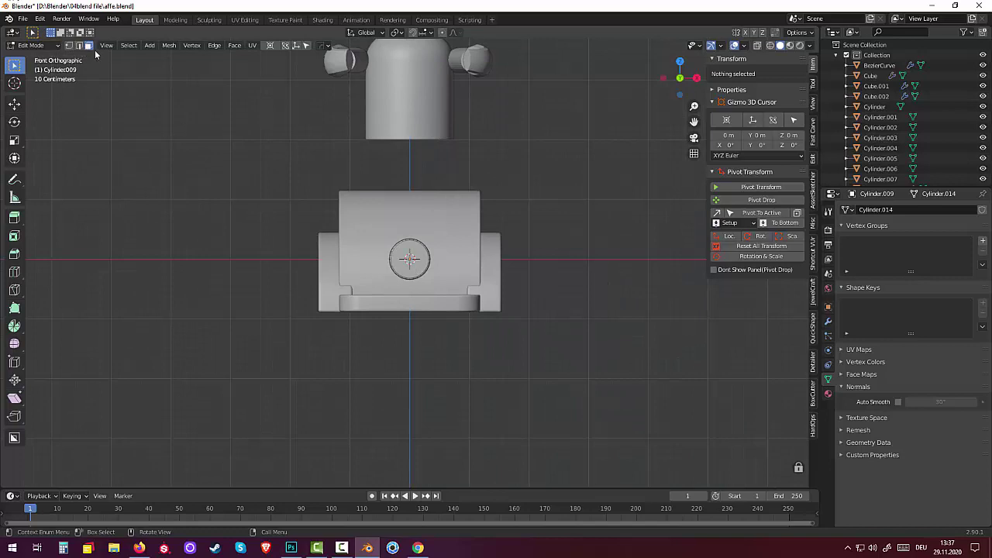
pyautogui.click(33, 47)
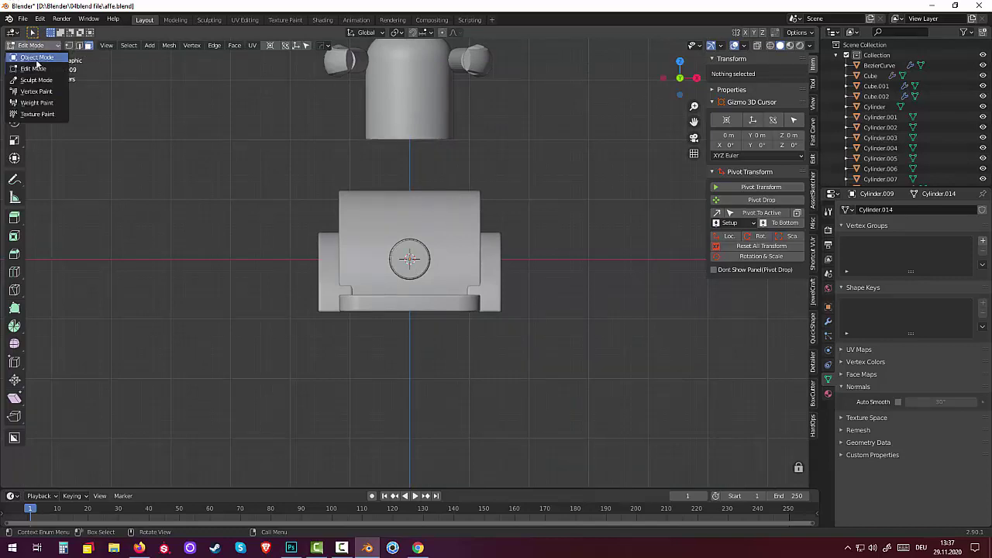
pyautogui.click(37, 57)
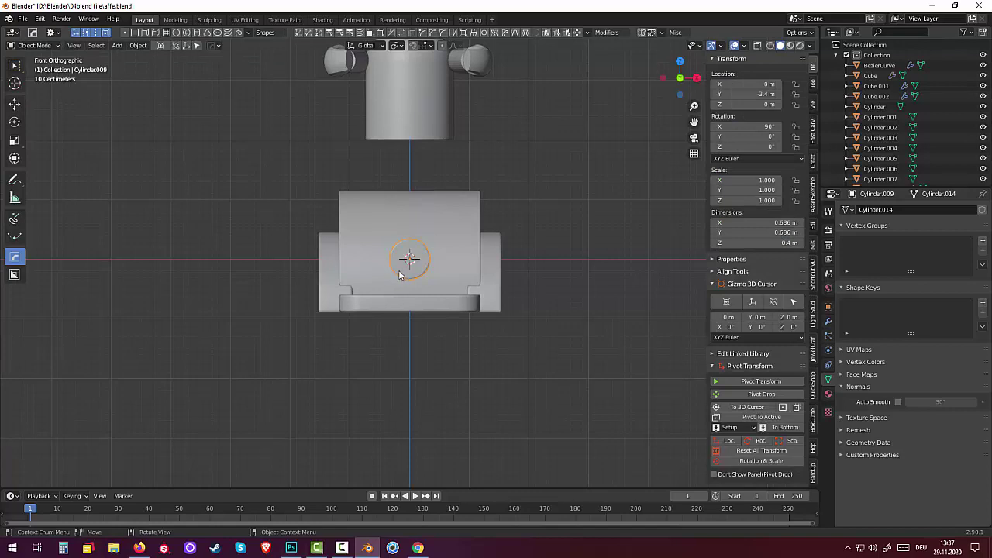
pyautogui.press('g')
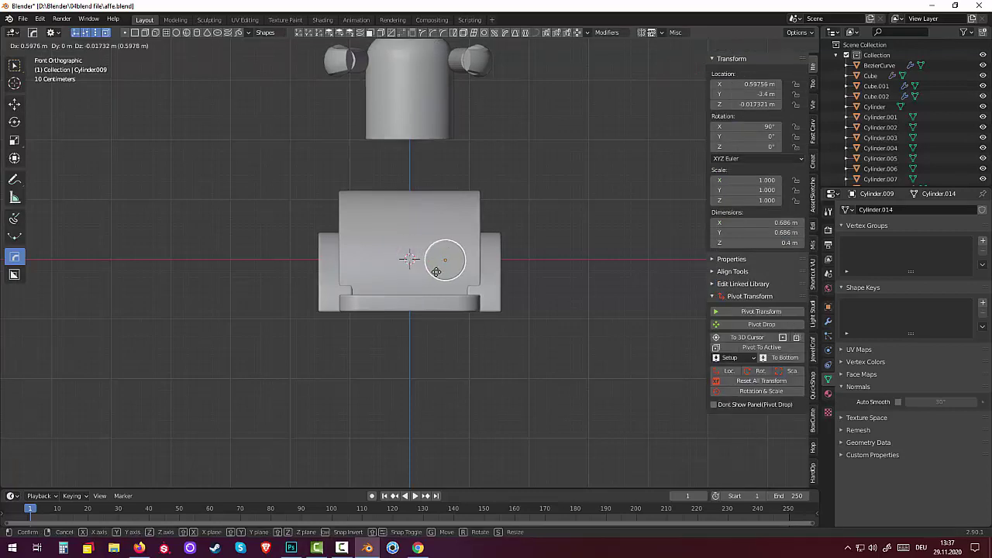
pyautogui.click(442, 272)
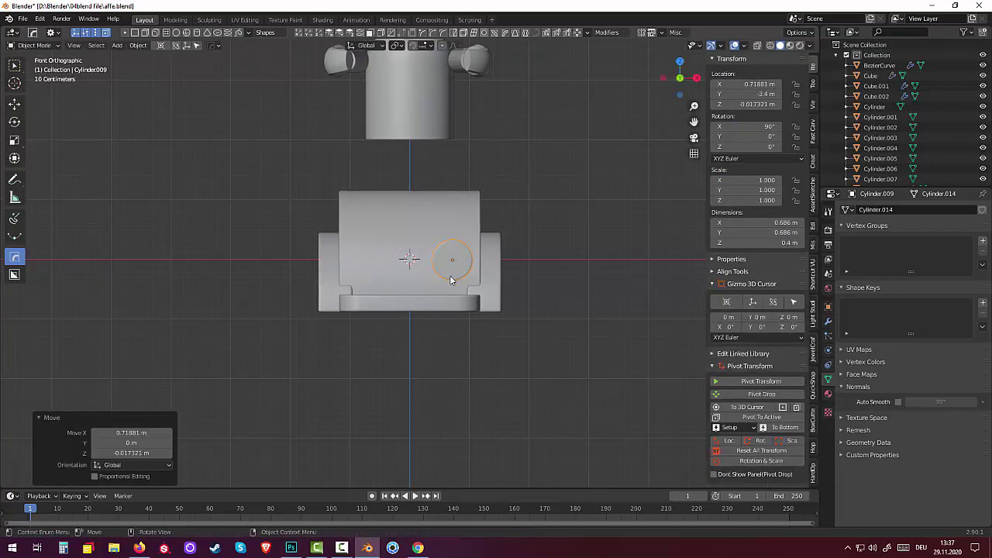
pyautogui.click(138, 45)
pyautogui.moveTo(154, 68)
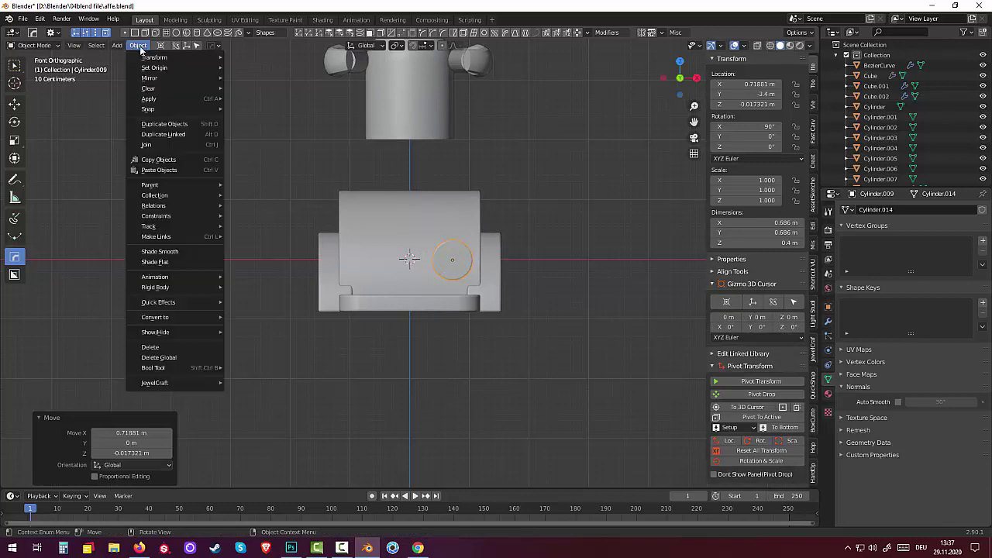
pyautogui.click(264, 90)
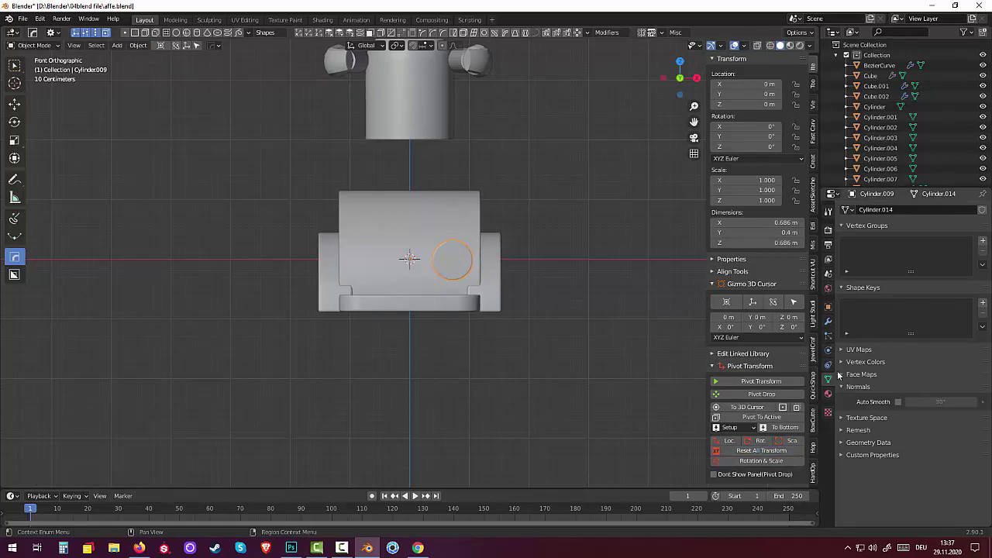
# Add a Mirror modifier to the front cylinder to create a matching pair.
pyautogui.click(828, 322)
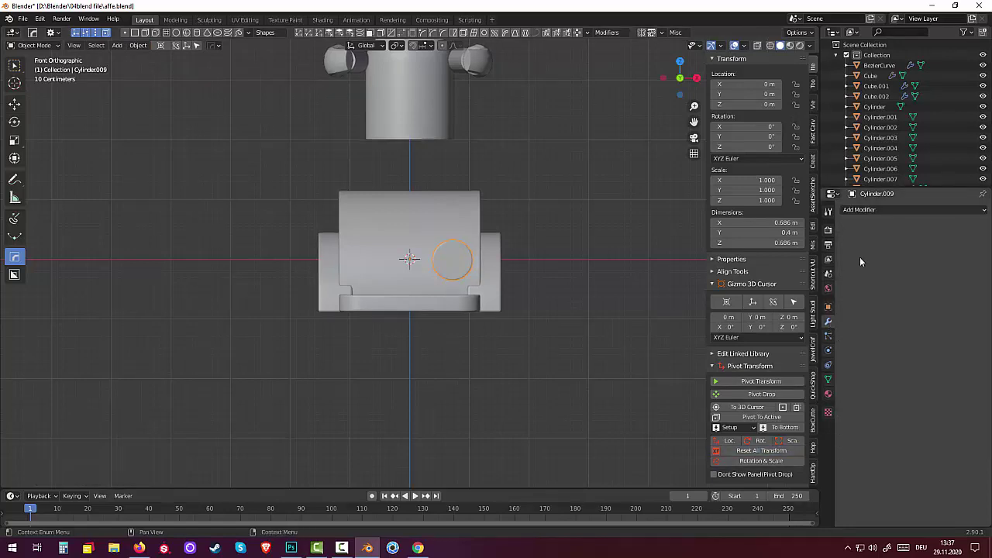
pyautogui.click(871, 207)
pyautogui.click(781, 313)
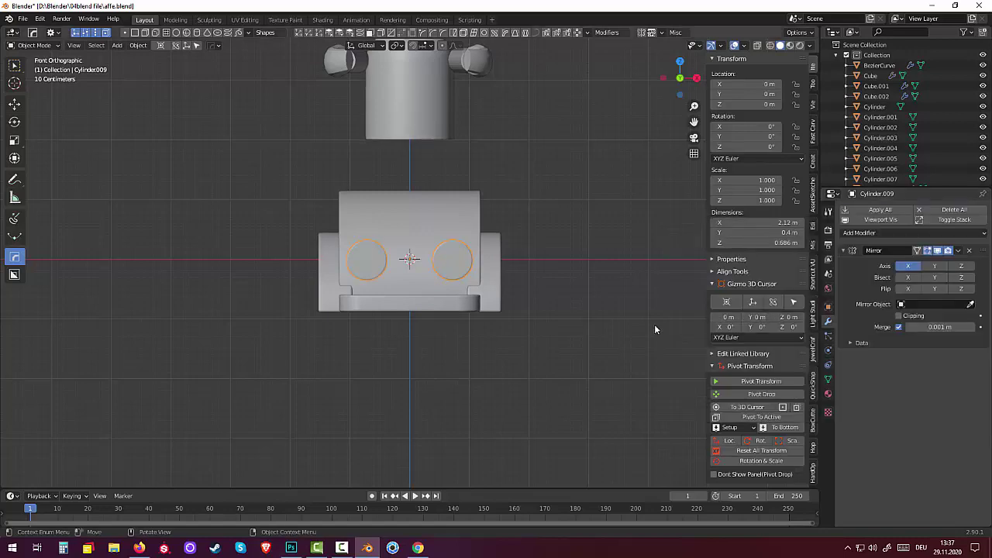
pyautogui.moveTo(650, 320)
pyautogui.mouseDown(button='middle')
pyautogui.moveTo(583, 354)
pyautogui.moveTo(553, 346)
pyautogui.mouseUp(button='middle')
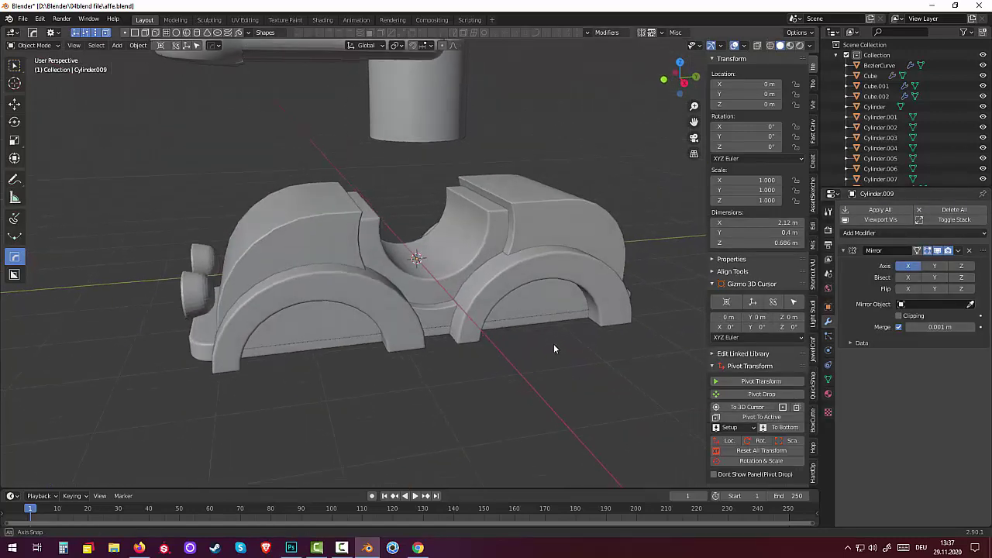
# Shade the cylinder pair smooth and turn on Auto Smooth.
pyautogui.rightClick(194, 300)
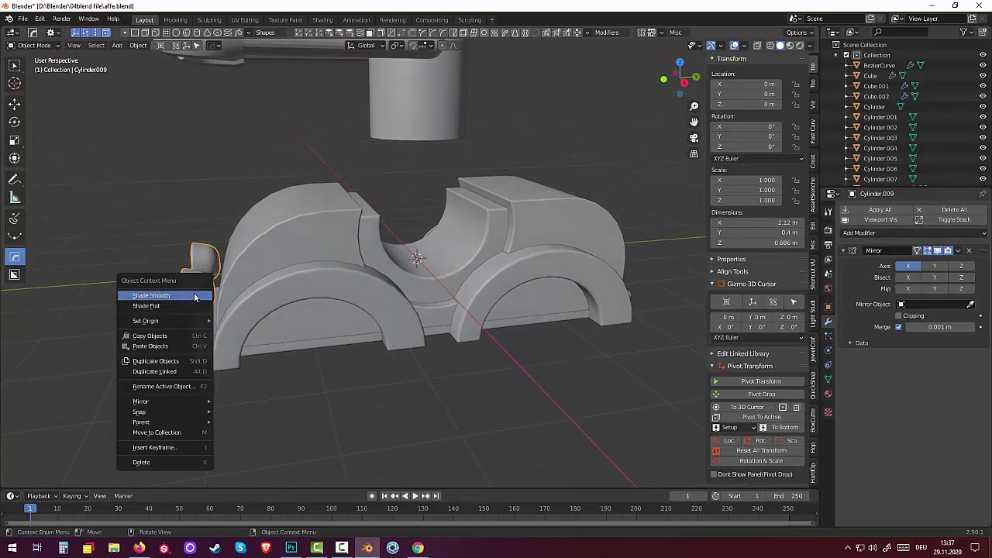
pyautogui.click(206, 310)
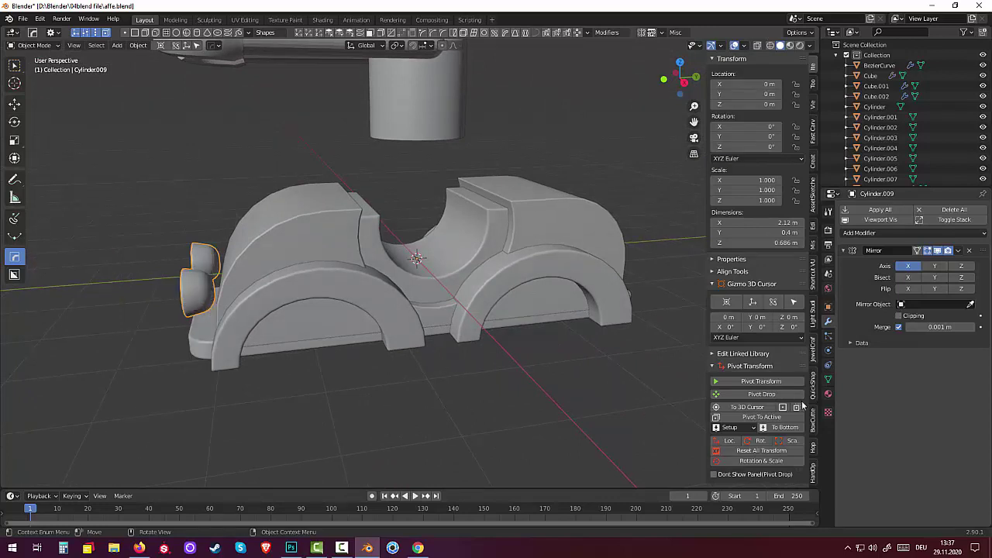
pyautogui.click(828, 379)
pyautogui.click(897, 402)
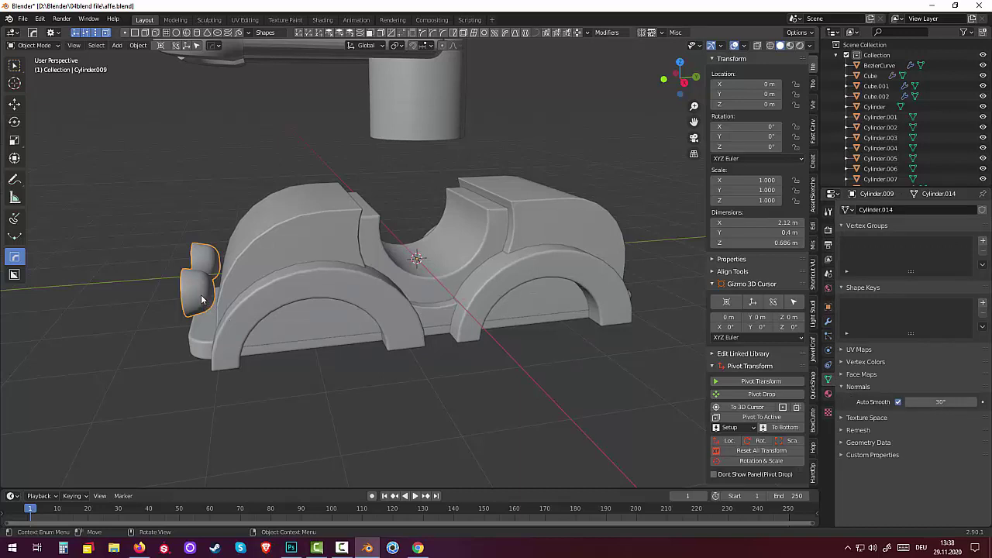
# Move the cylinder pair 0.1436 m along Y against the car's front.
pyautogui.press('g')
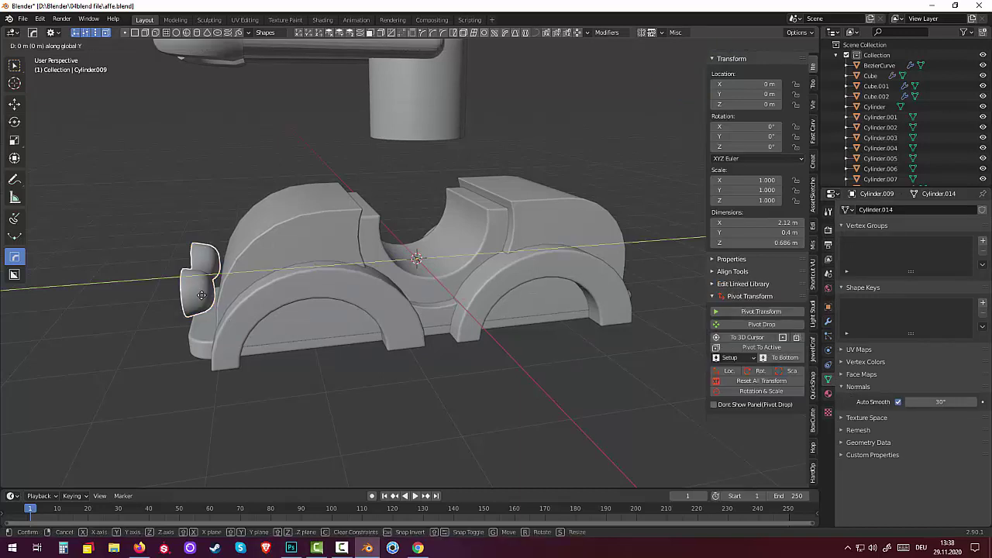
pyautogui.press('y')
pyautogui.click(210, 294)
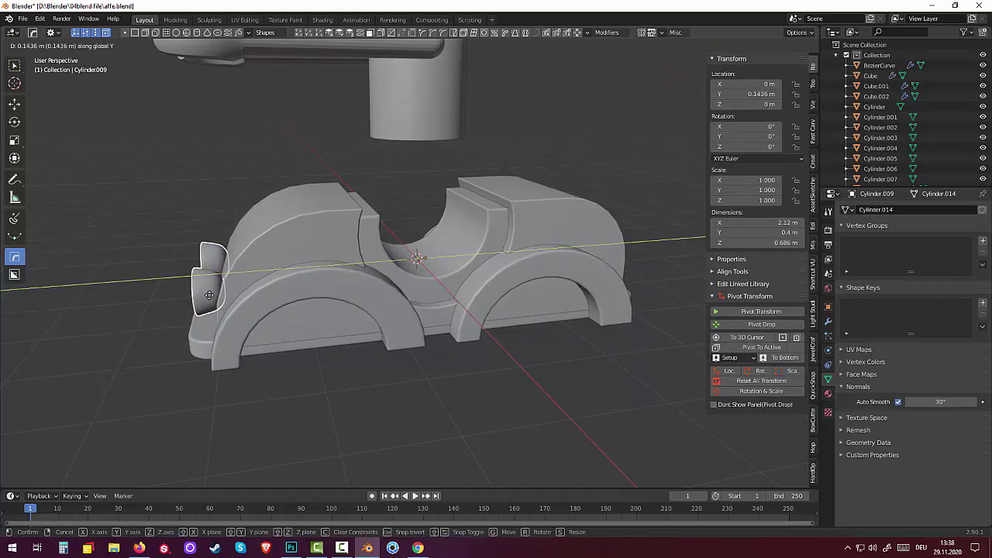
pyautogui.click(284, 346)
pyautogui.moveTo(284, 347)
pyautogui.mouseDown(button='middle')
pyautogui.moveTo(358, 337)
pyautogui.moveTo(482, 347)
pyautogui.moveTo(173, 348)
pyautogui.moveTo(308, 374)
pyautogui.mouseUp(button='middle')
# Duplicate the front cylinder pair and place the copy 7.1023 m along Y at the rear.
pyautogui.moveTo(404, 360)
pyautogui.mouseDown(button='middle')
pyautogui.moveTo(454, 332)
pyautogui.moveTo(537, 338)
pyautogui.moveTo(459, 329)
pyautogui.mouseUp(button='middle')
pyautogui.scroll(-4, 465, 332)
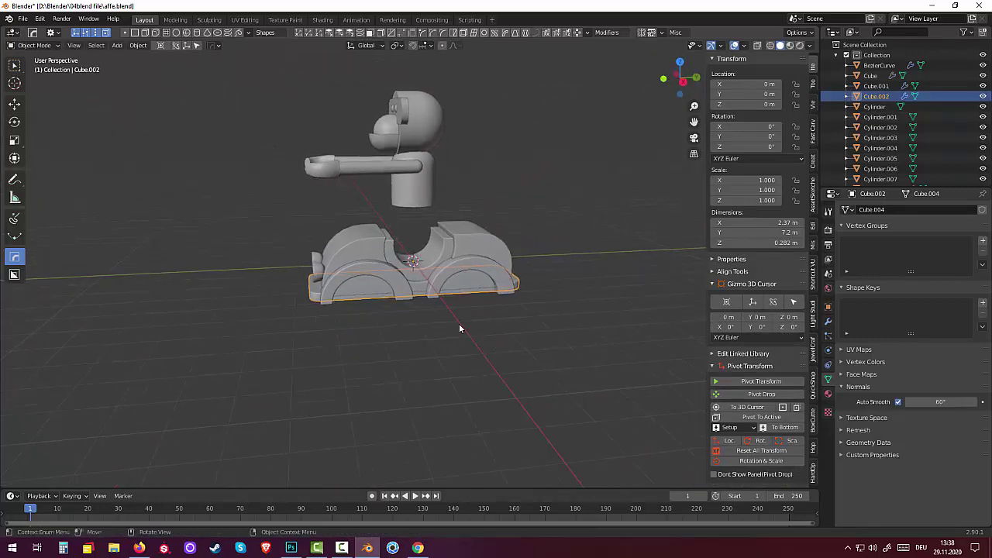
pyautogui.click(318, 268)
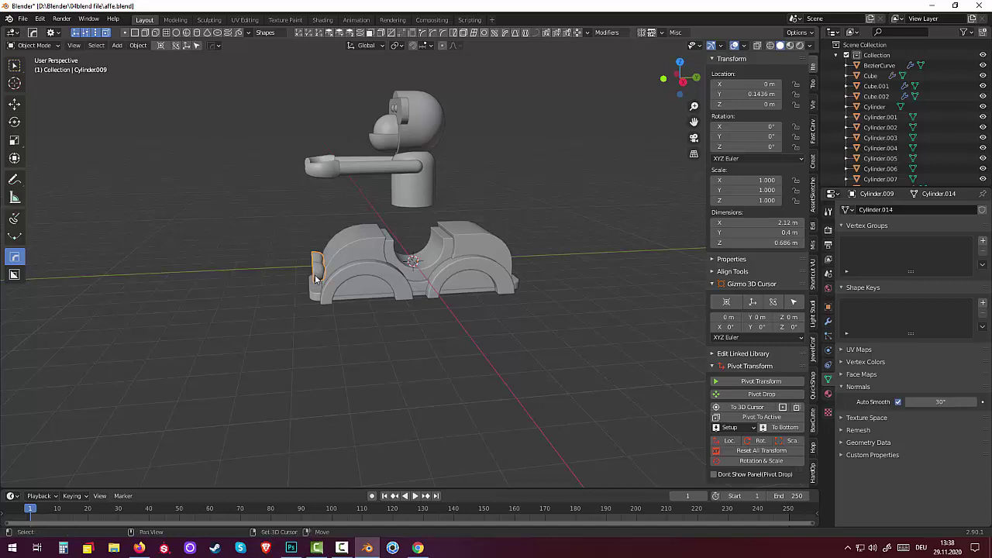
pyautogui.hotkey('shift', 'd')
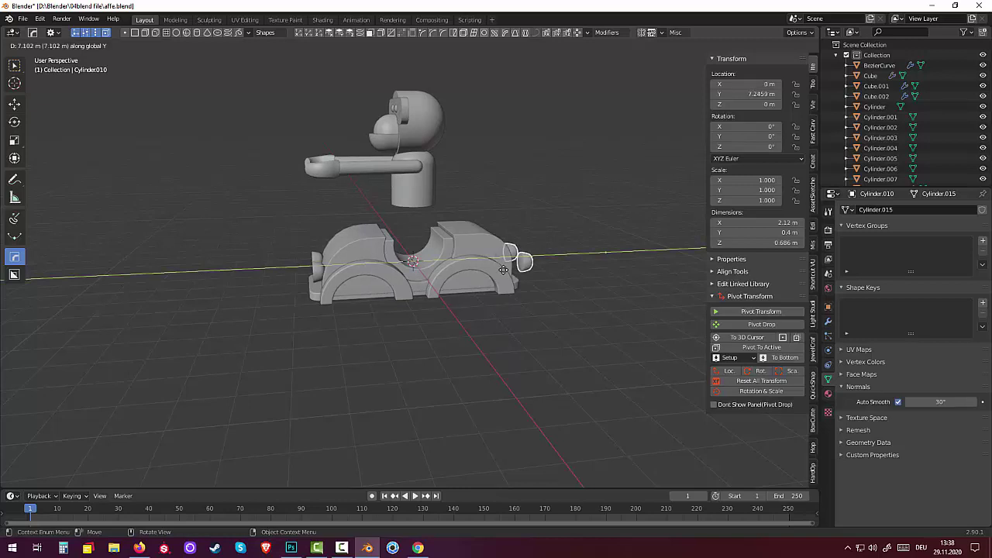
pyautogui.click(502, 275)
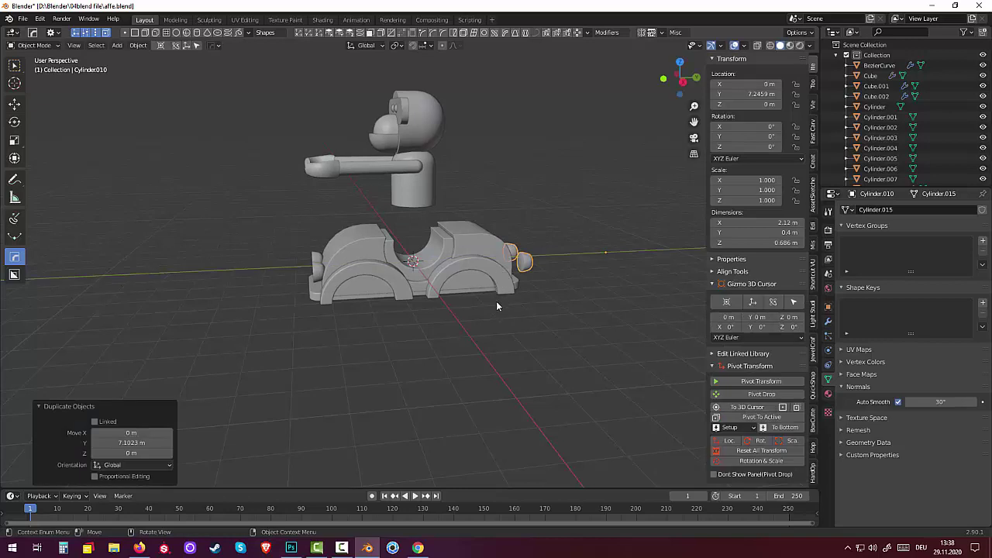
# Try rotating the copy 180° around X, then cancel the rotation.
pyautogui.press('r')
pyautogui.press('x')
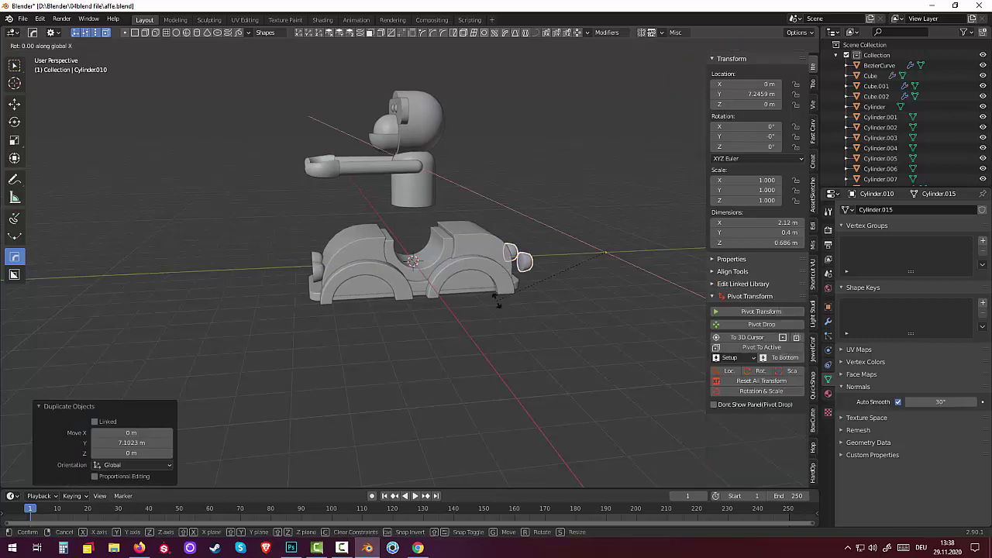
pyautogui.press('1')
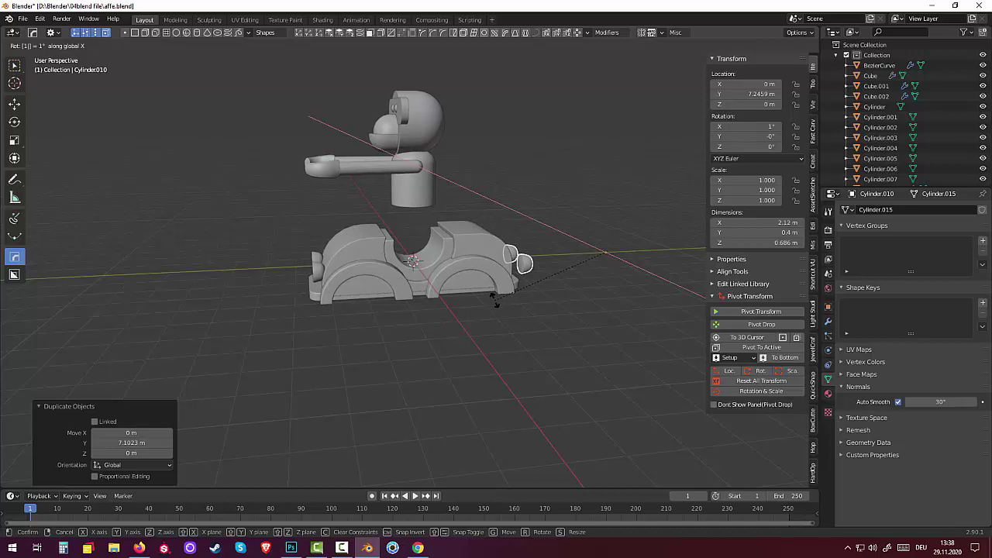
pyautogui.write('80')
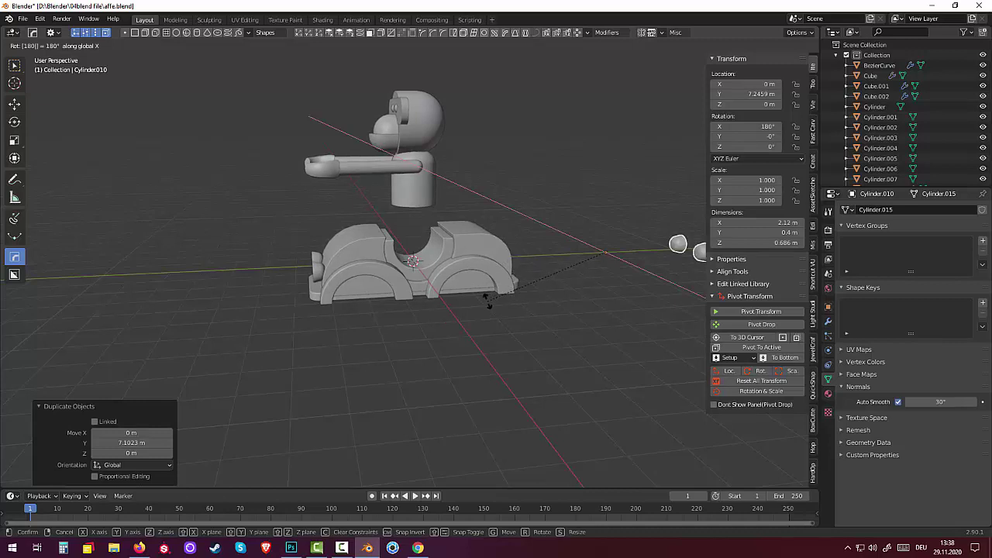
pyautogui.press('Escape')
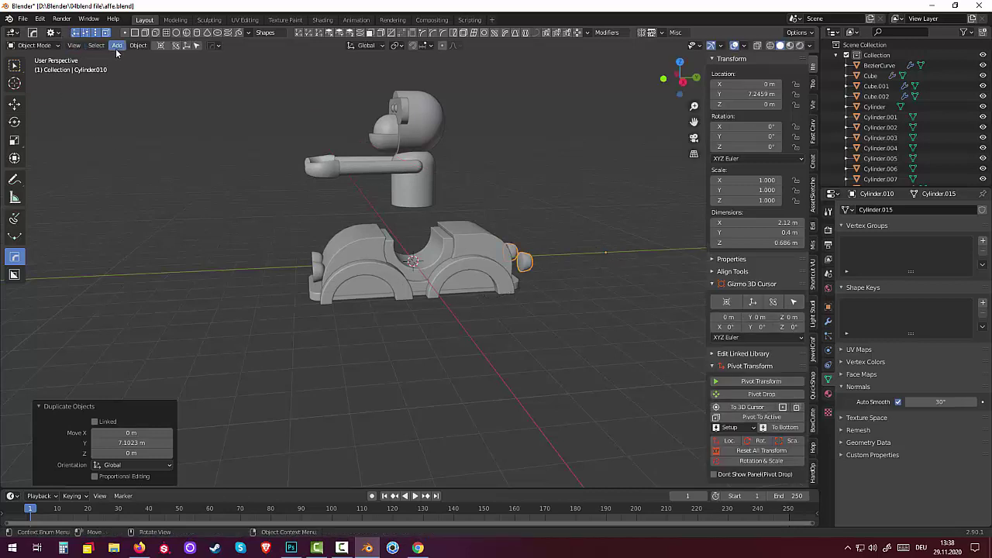
# Set the copy's origin to its geometry, then rotate it 180° around X.
pyautogui.click(138, 45)
pyautogui.moveTo(154, 67)
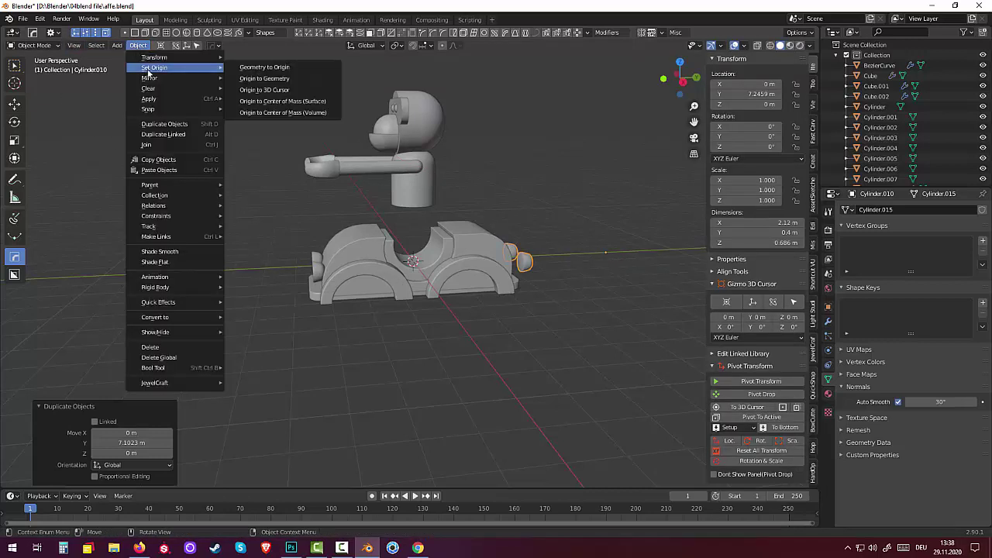
pyautogui.click(264, 78)
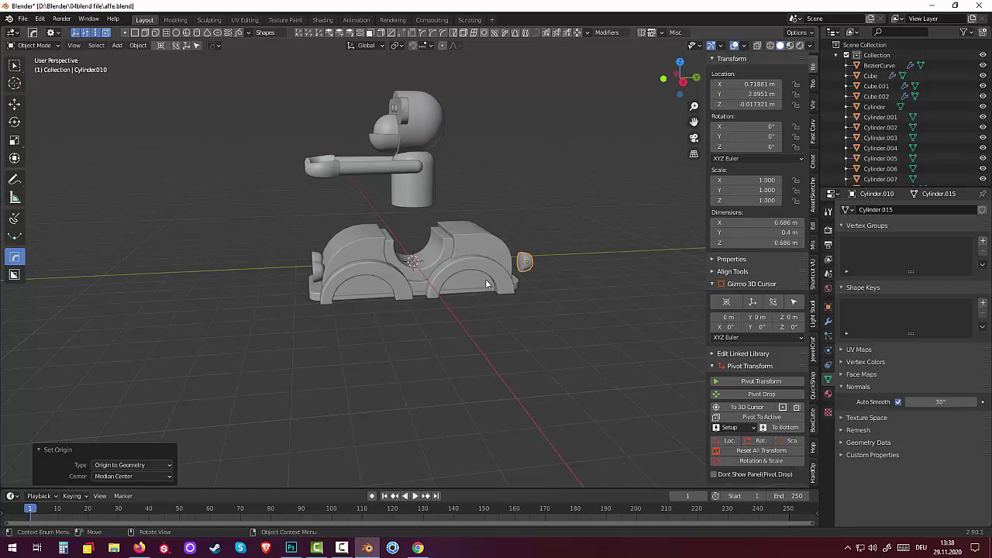
pyautogui.press('r')
pyautogui.write('x1')
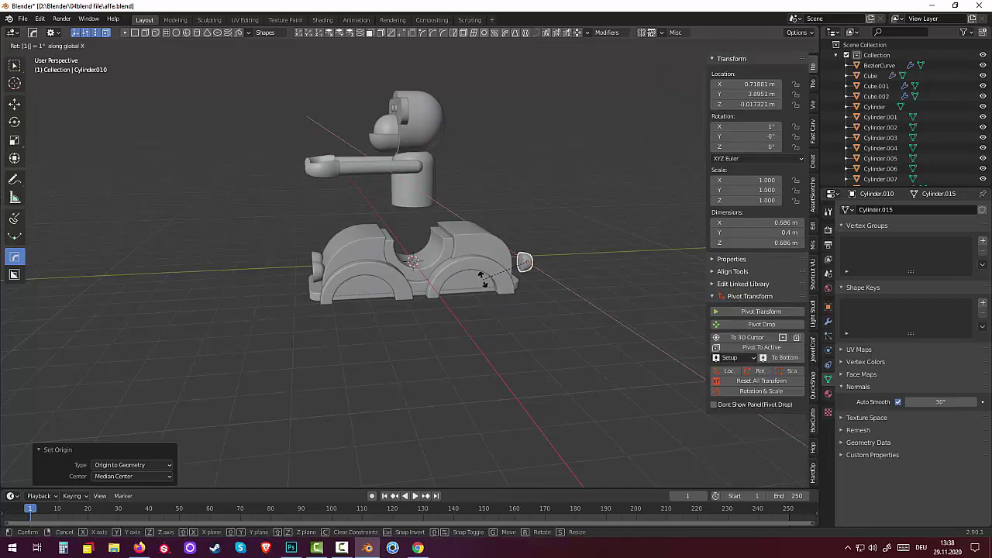
pyautogui.write('80')
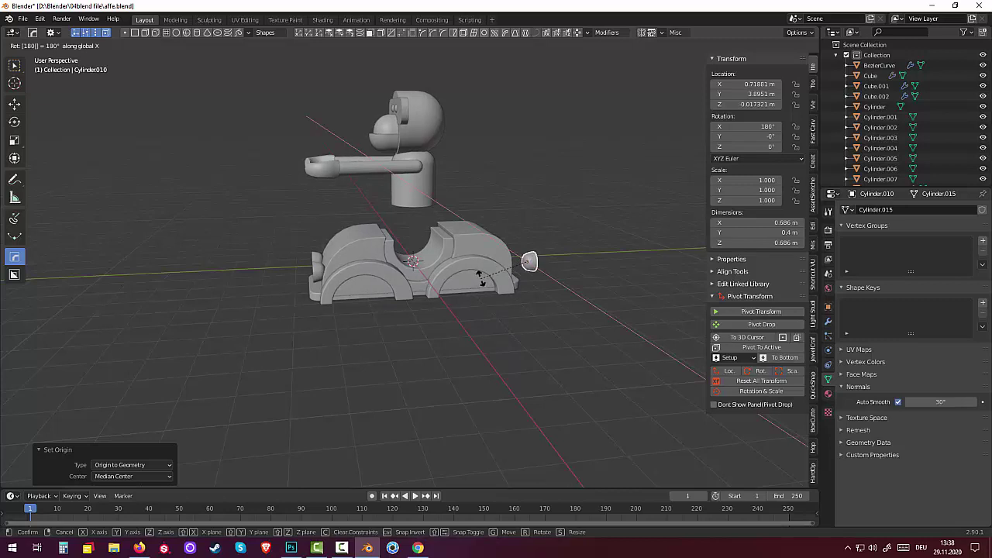
# Undo the 180° rotation and slide the headlight along Y onto the car's front.
pyautogui.press('Return')
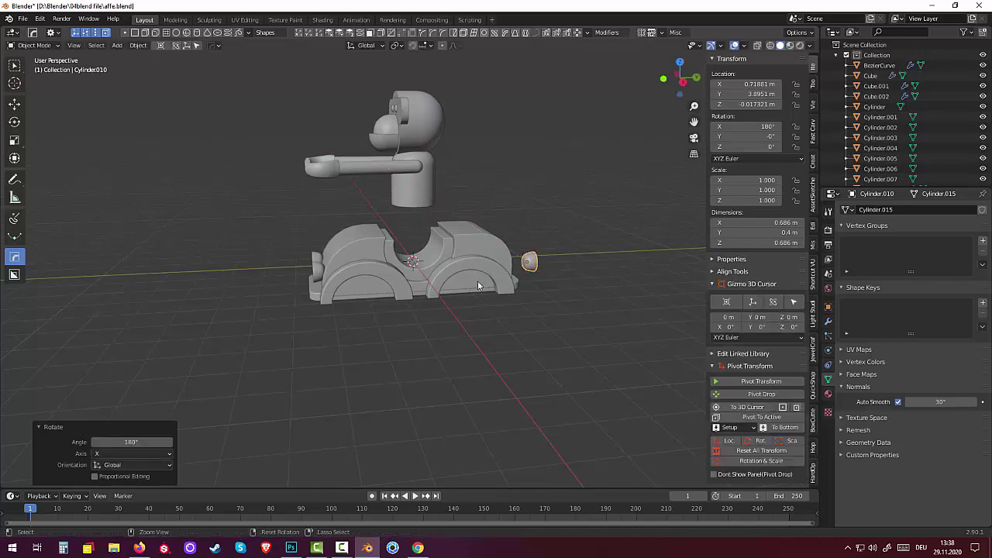
pyautogui.hotkey('ctrl', 'z')
pyautogui.moveTo(534, 303)
pyautogui.mouseDown(button='middle')
pyautogui.moveTo(547, 311)
pyautogui.moveTo(474, 301)
pyautogui.moveTo(554, 314)
pyautogui.moveTo(569, 295)
pyautogui.mouseUp(button='middle')
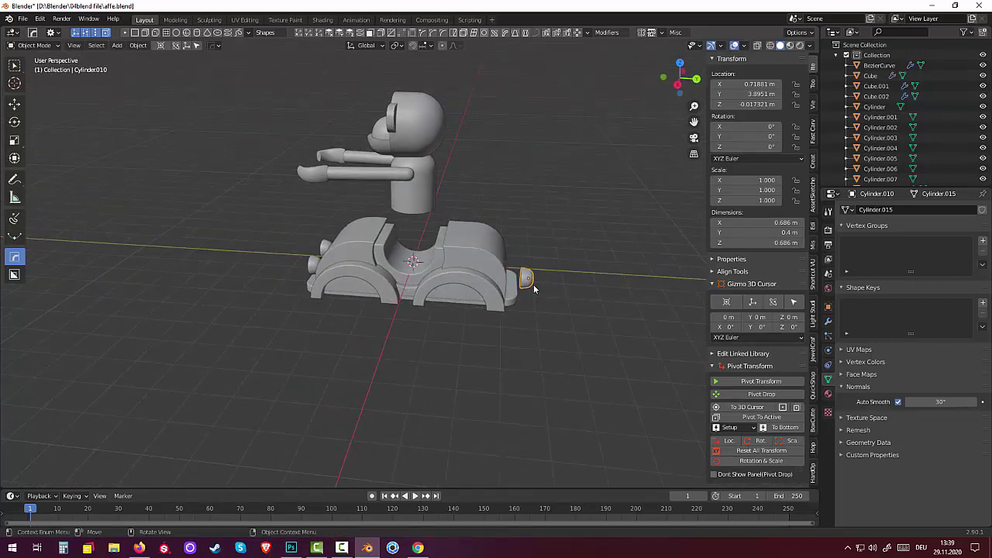
pyautogui.press('g')
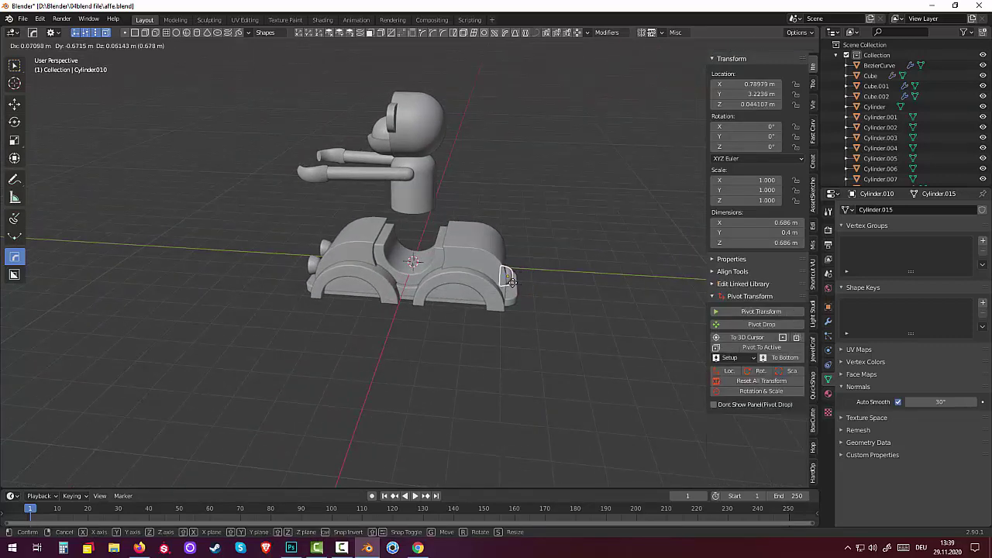
pyautogui.press('y')
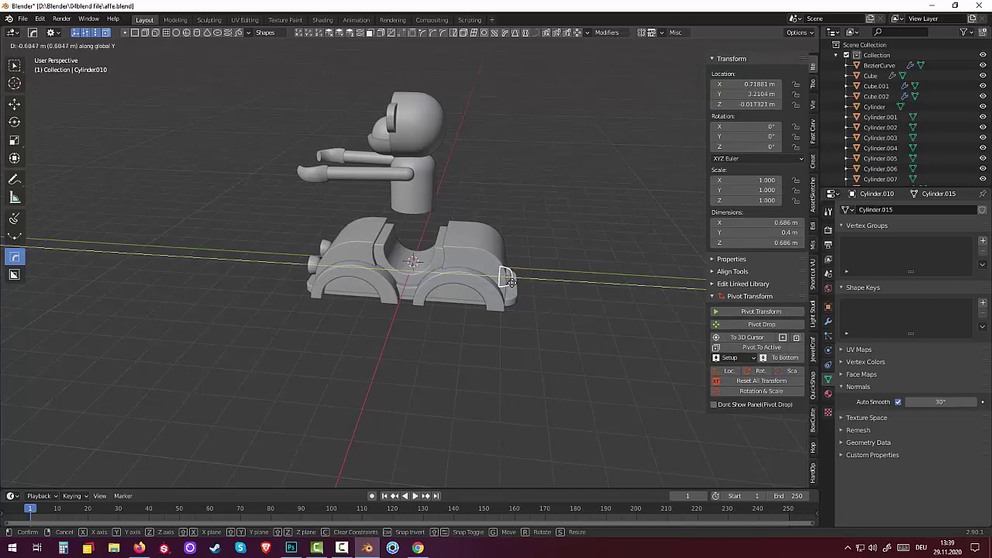
pyautogui.click(508, 281)
# Duplicate the headlight and place the copy 1.4 m across on X, at X -0.682 m.
pyautogui.moveTo(545, 308); pyautogui.dragTo(431, 294, button='middle')
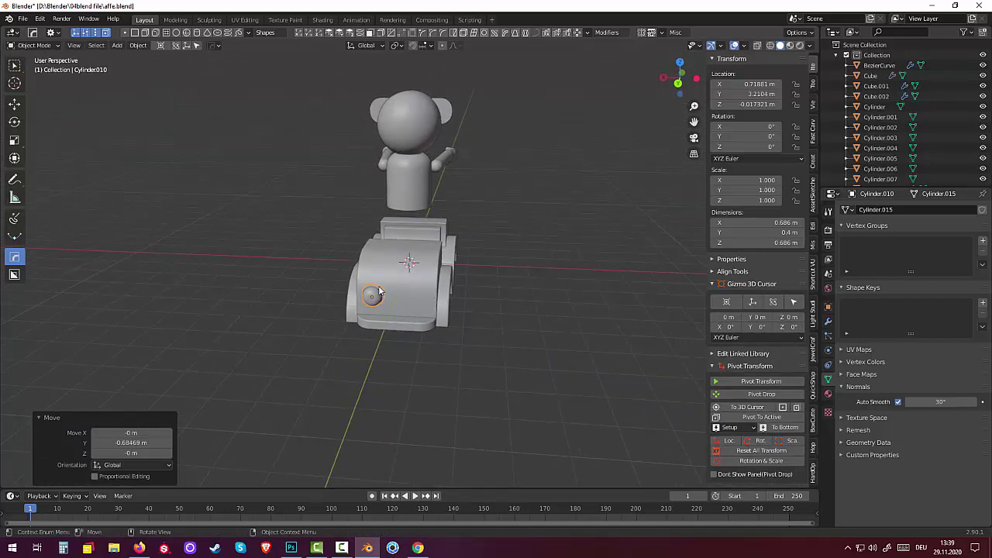
pyautogui.press('KP_3')
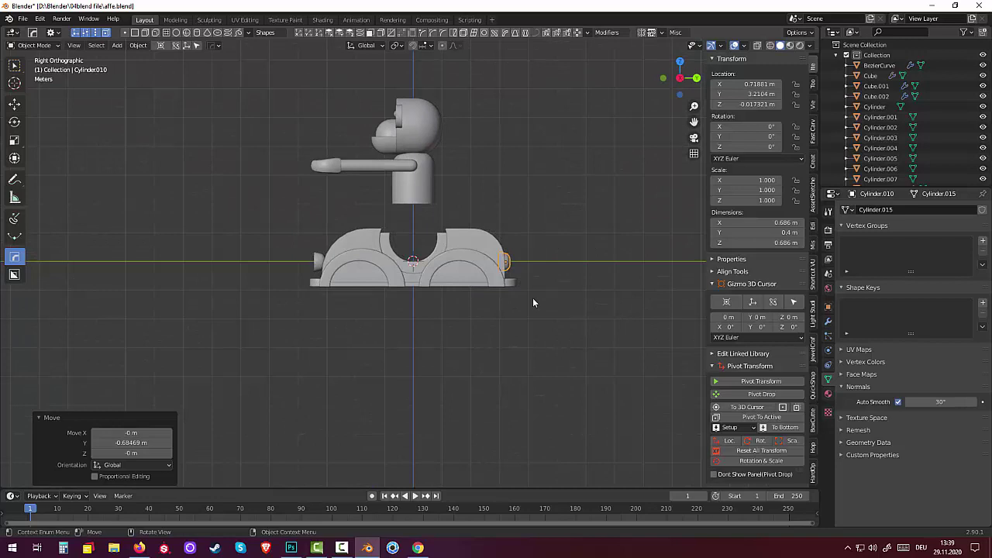
pyautogui.press('KP_1')
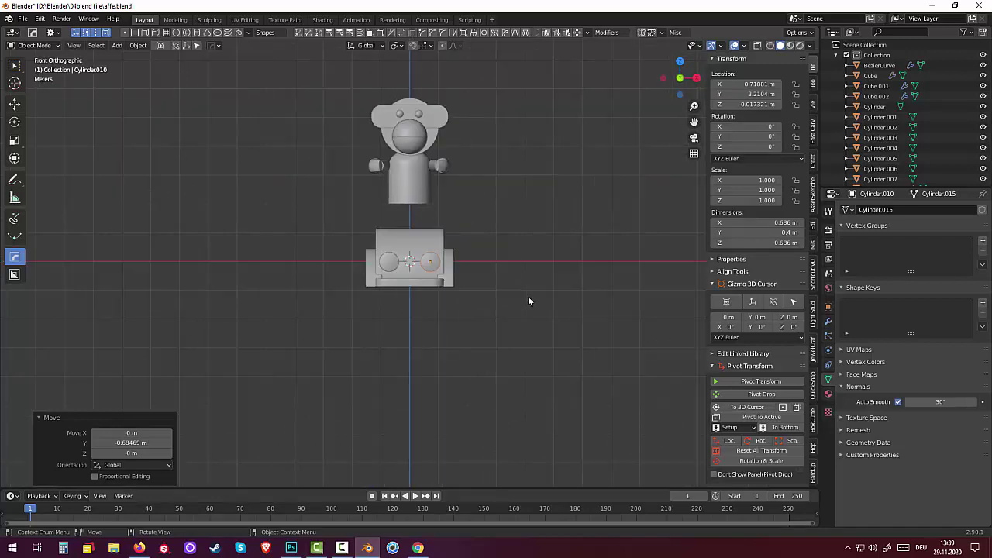
pyautogui.press('ctrl+KP_1')
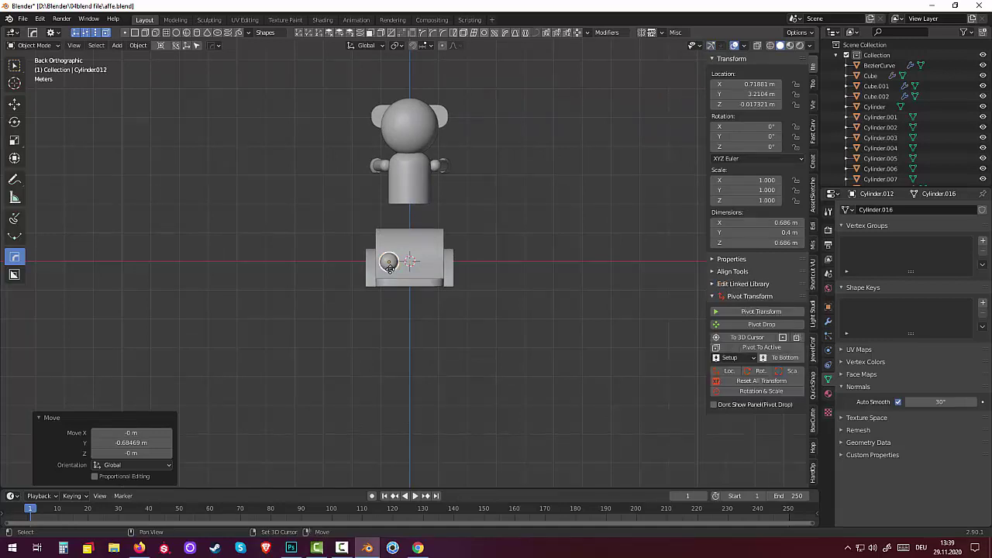
pyautogui.hotkey('shift', 'd')
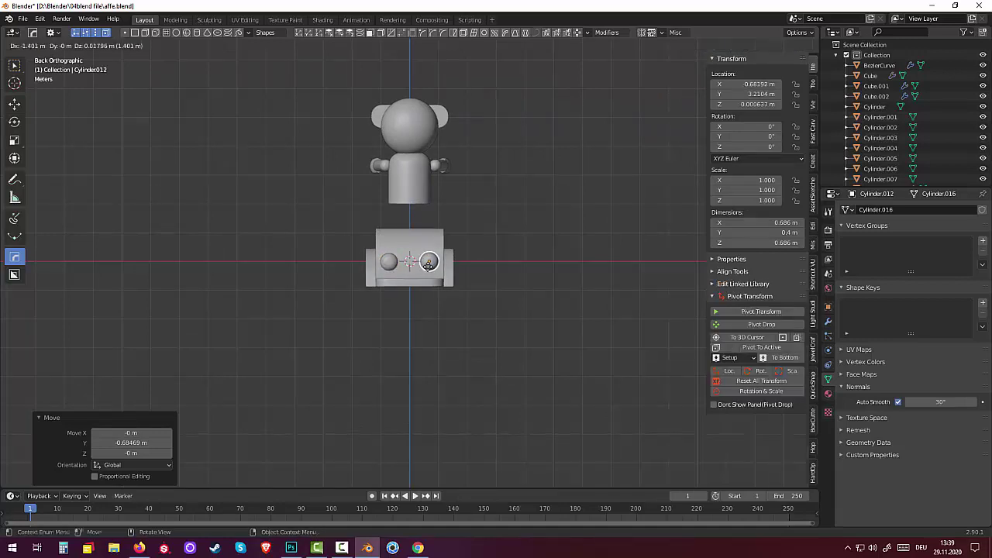
pyautogui.press('x')
pyautogui.click(409, 332)
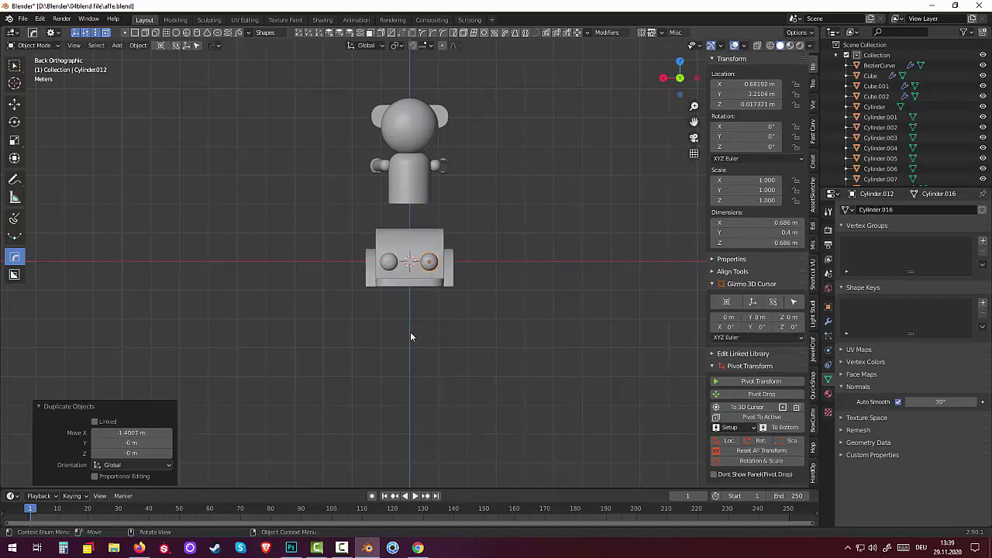
pyautogui.moveTo(410, 332)
pyautogui.mouseDown(button='middle')
pyautogui.moveTo(575, 348)
pyautogui.moveTo(547, 336)
pyautogui.mouseUp(button='middle')
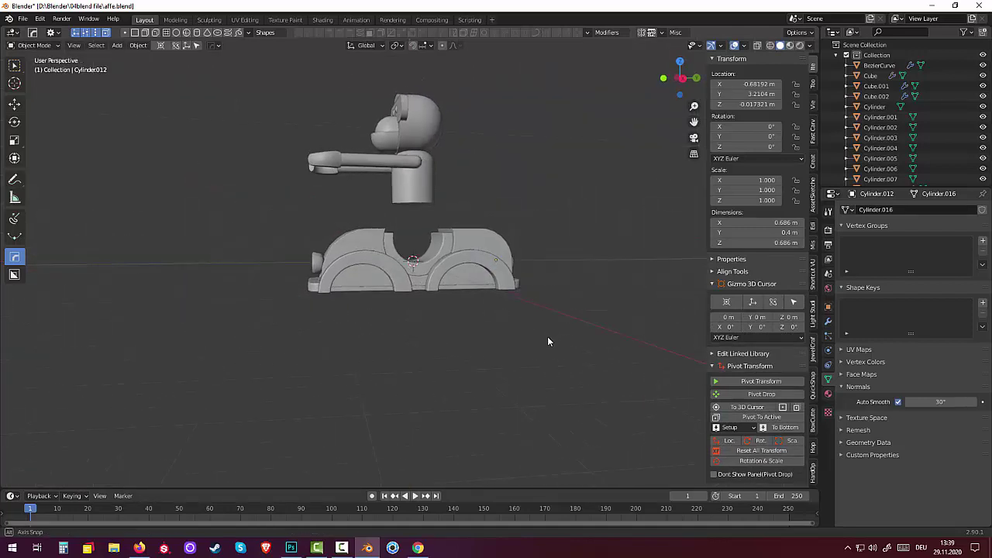
# Add a new cylinder and rotate it 90° on the Y axis.
pyautogui.click(346, 555)
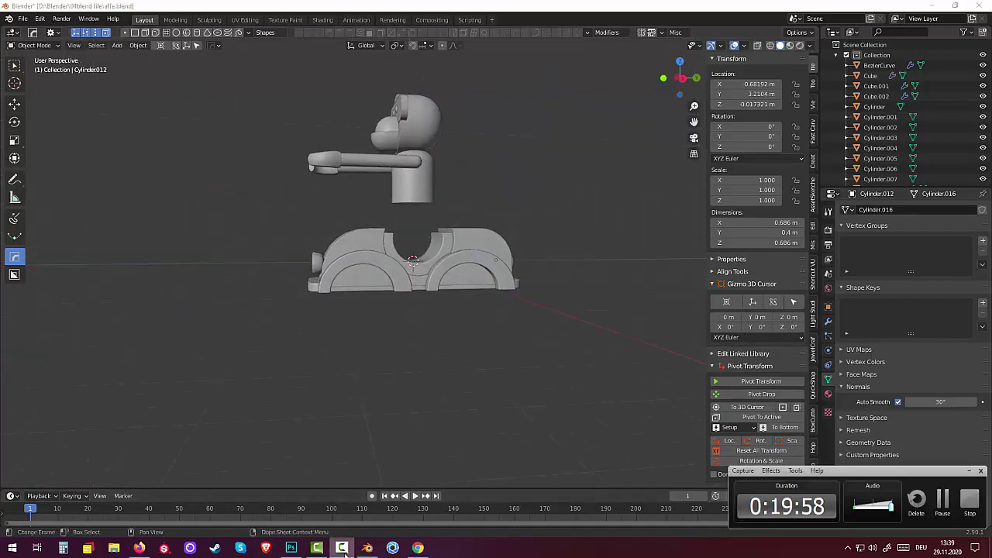
pyautogui.click(941, 504)
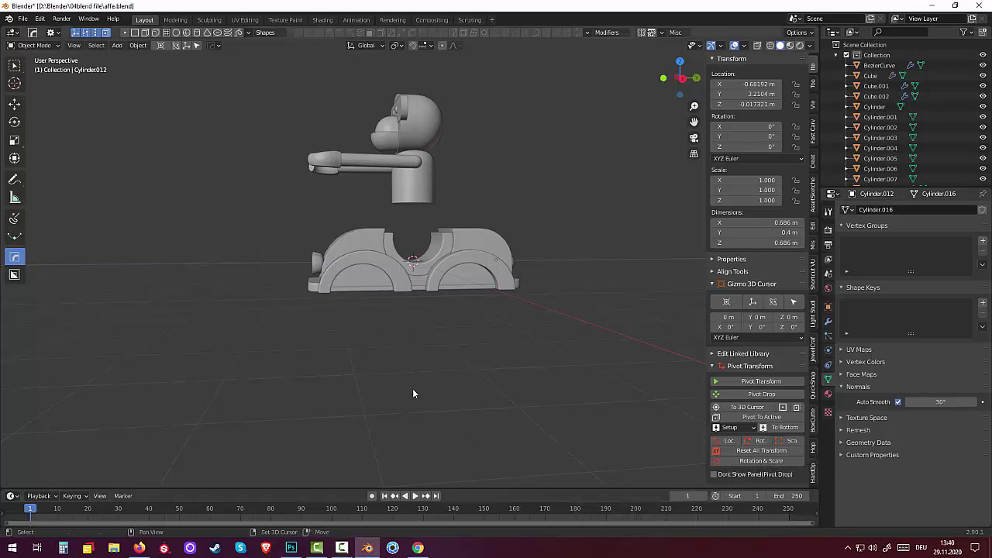
pyautogui.hotkey('shift', 'a')
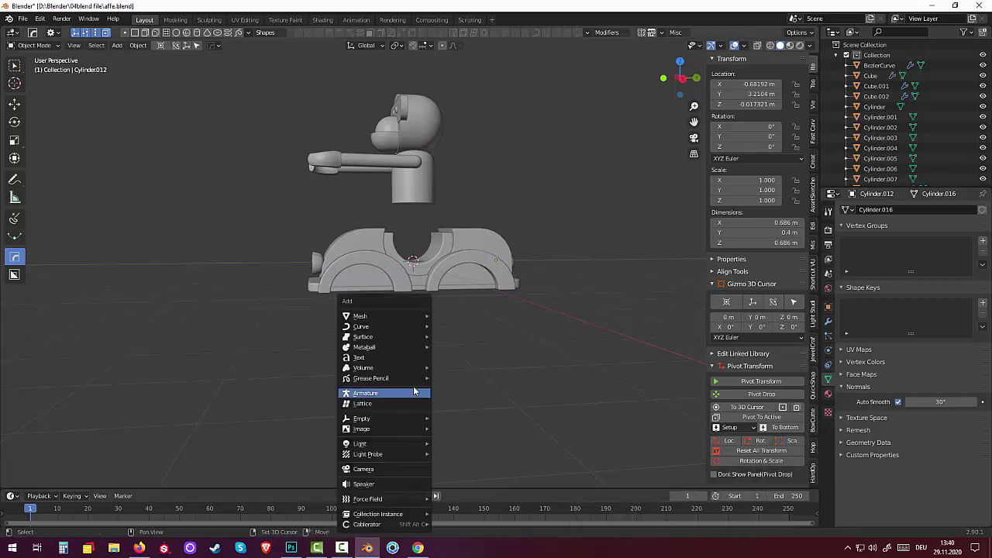
pyautogui.moveTo(384, 316)
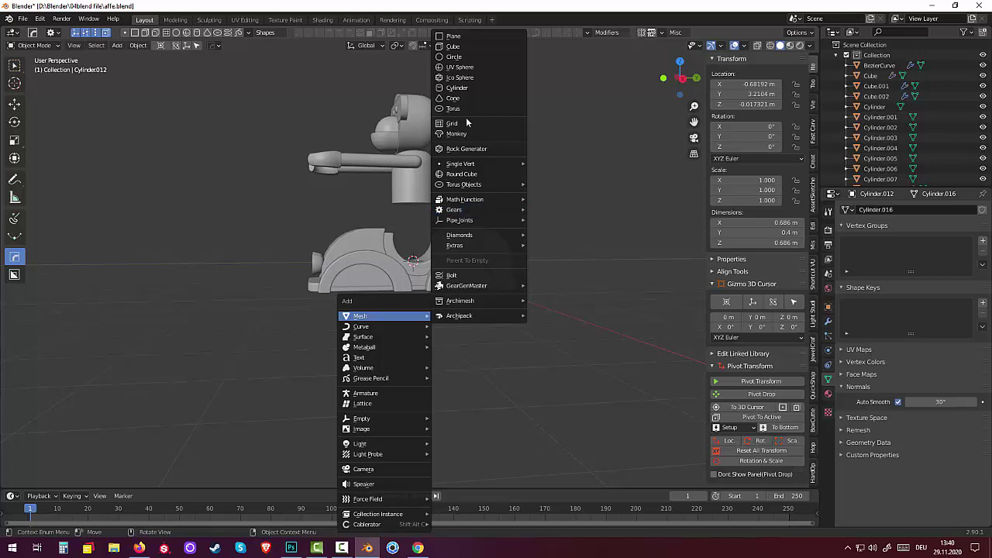
pyautogui.click(467, 90)
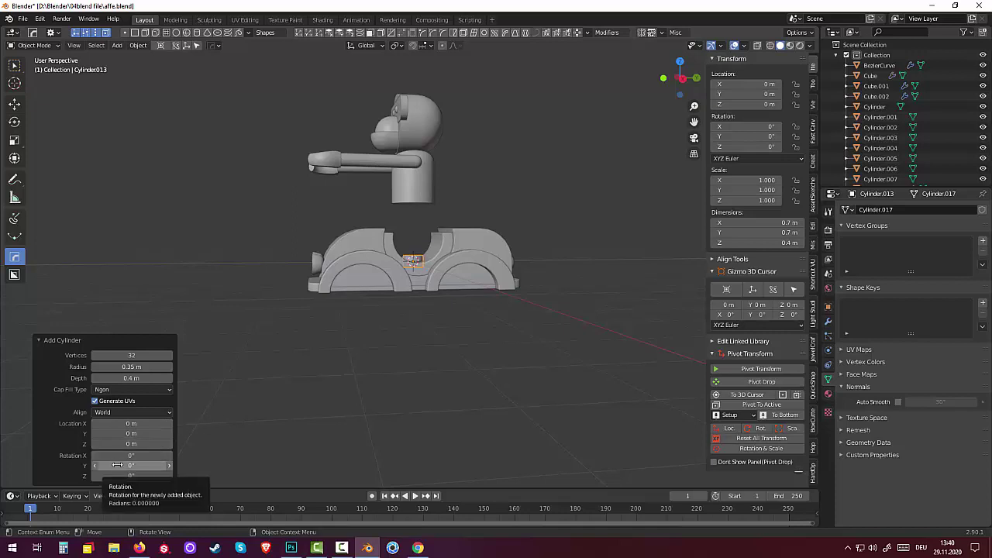
pyautogui.click(112, 466)
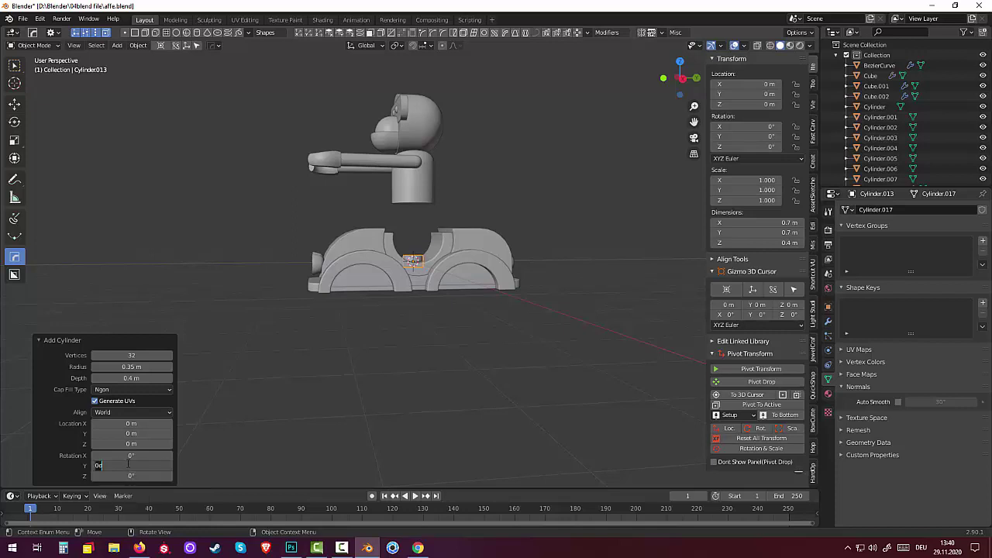
pyautogui.write('90')
pyautogui.press('Return')
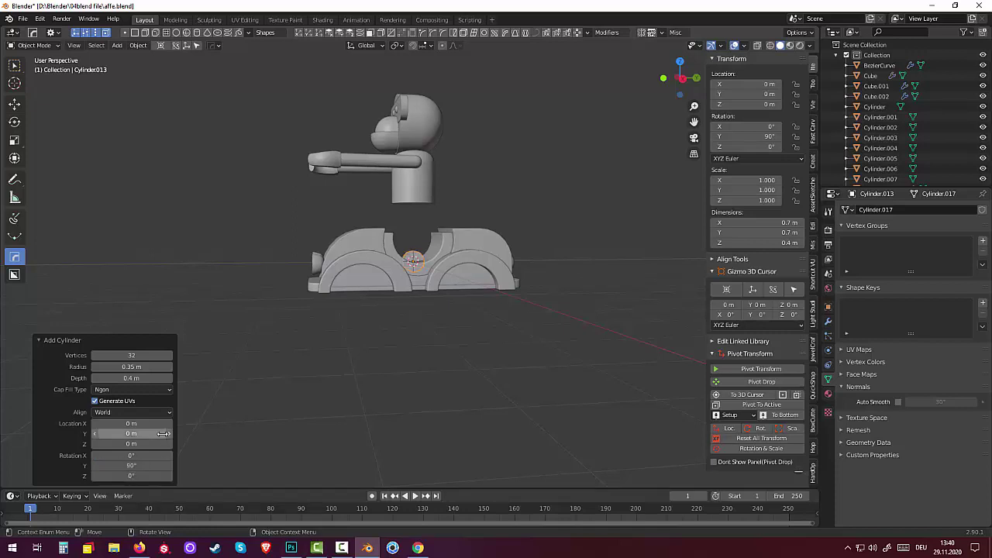
# Size the cylinder to radius 0.96 m and place it at X 3.02 m, Z -0.7 m.
pyautogui.moveTo(327, 392)
pyautogui.mouseDown(button='middle')
pyautogui.moveTo(353, 398)
pyautogui.moveTo(304, 430)
pyautogui.mouseUp(button='middle')
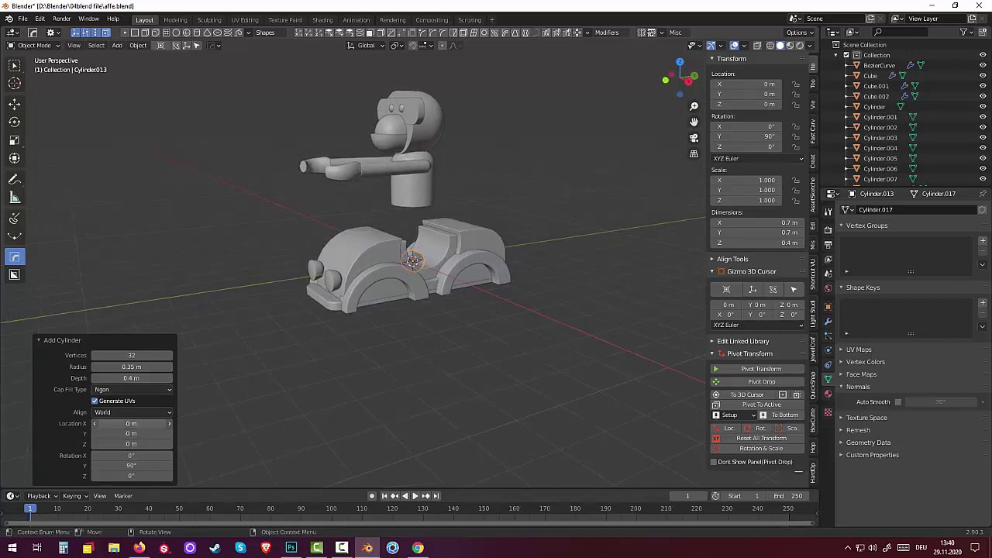
pyautogui.moveTo(131, 423); pyautogui.dragTo(159, 423)
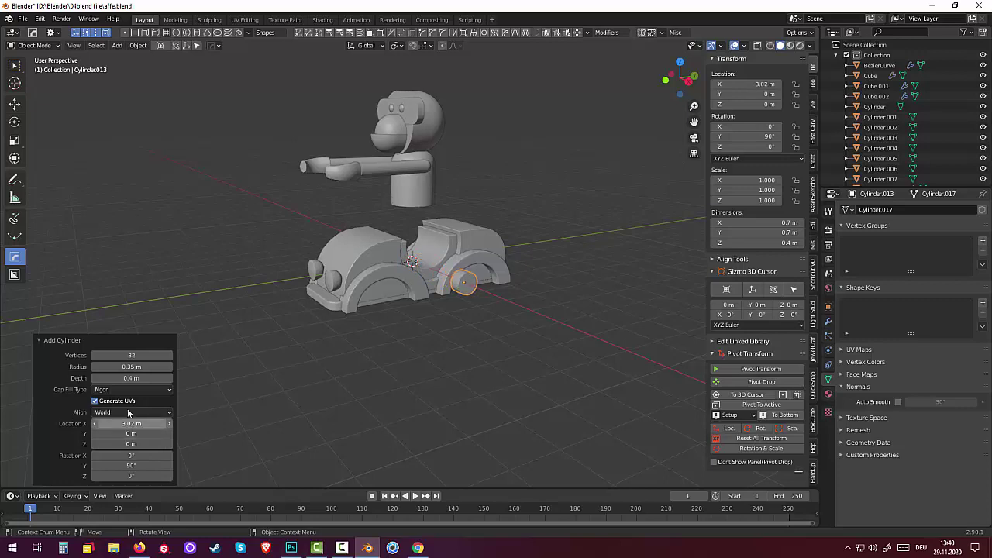
pyautogui.moveTo(131, 367); pyautogui.dragTo(158, 367)
pyautogui.moveTo(303, 370); pyautogui.dragTo(368, 333, button='middle')
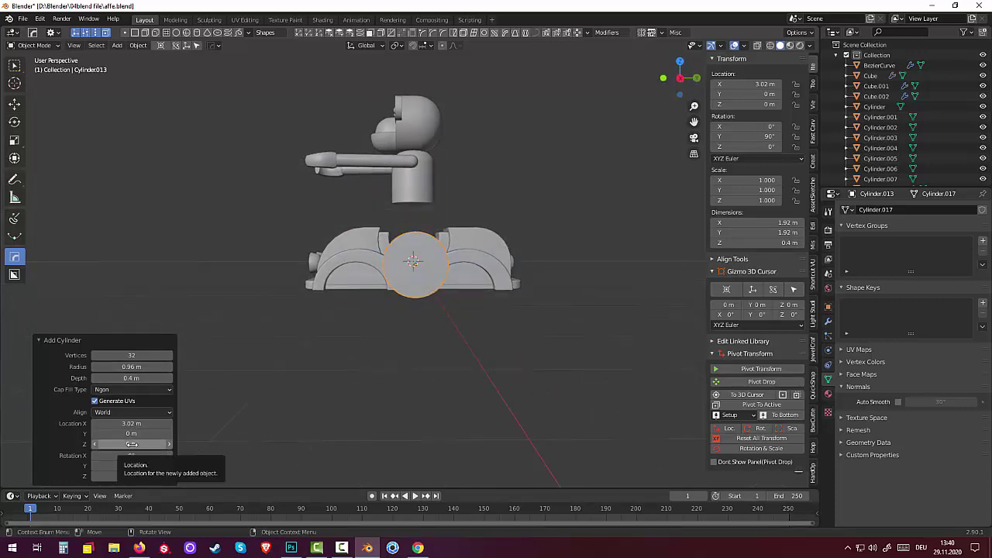
pyautogui.moveTo(132, 443); pyautogui.dragTo(134, 443)
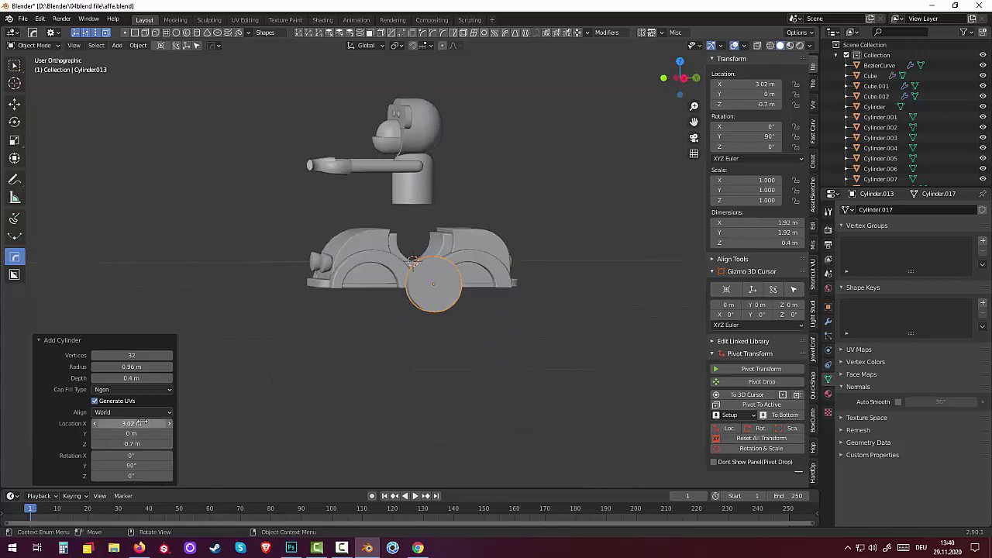
# Shrink the wheel to radius 0.86 m and position it under the arch at Z -0.98 m.
pyautogui.press('KP_1')
pyautogui.press('KP_3')
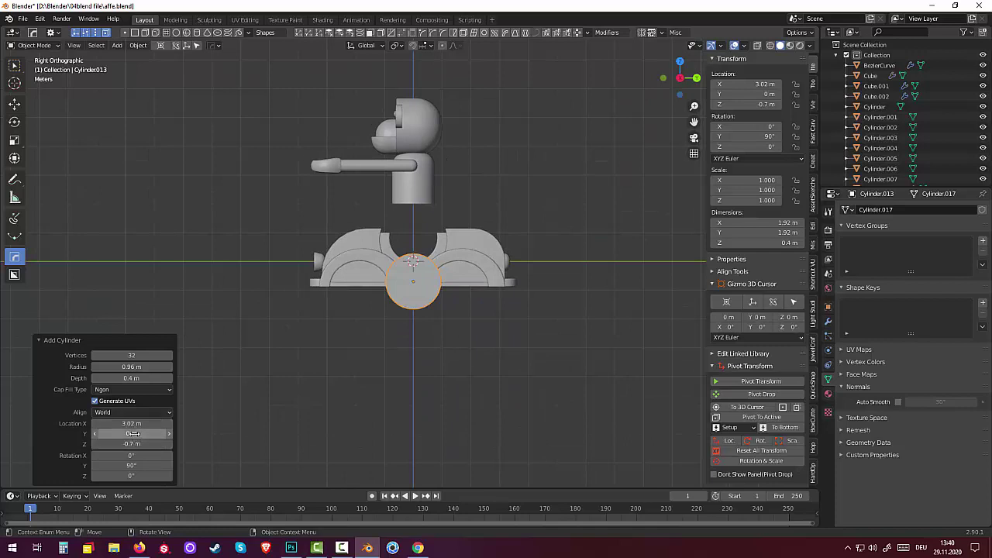
pyautogui.moveTo(134, 434)
pyautogui.mouseDown()
pyautogui.moveTo(78, 433)
pyautogui.moveTo(144, 443)
pyautogui.moveTo(117, 443)
pyautogui.moveTo(131, 433)
pyautogui.mouseUp()
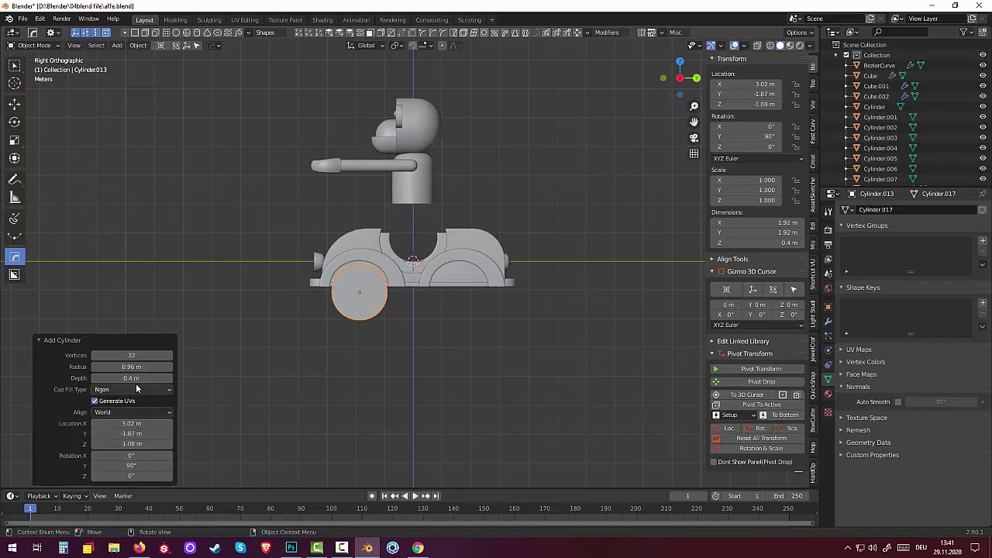
pyautogui.moveTo(131, 367); pyautogui.dragTo(116, 366)
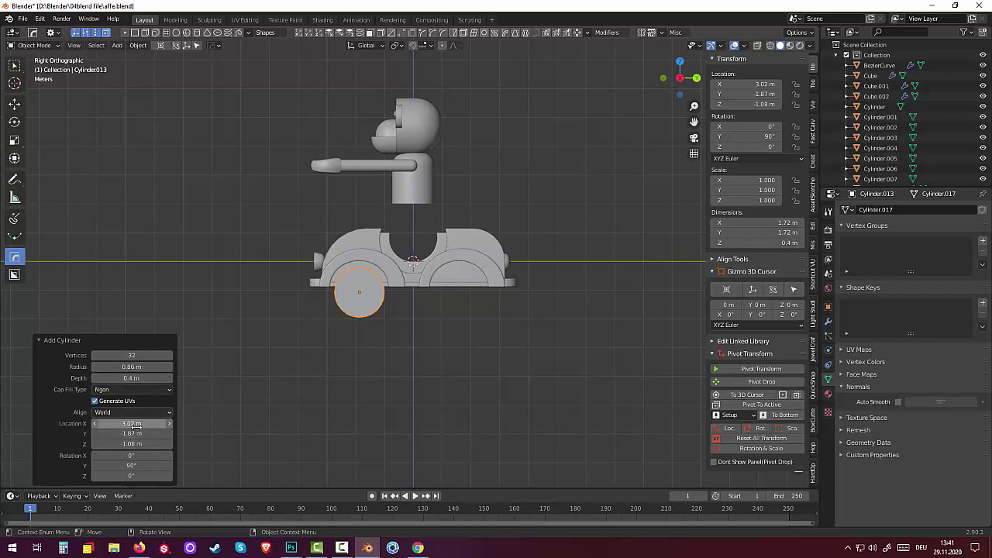
pyautogui.moveTo(135, 423); pyautogui.dragTo(140, 424)
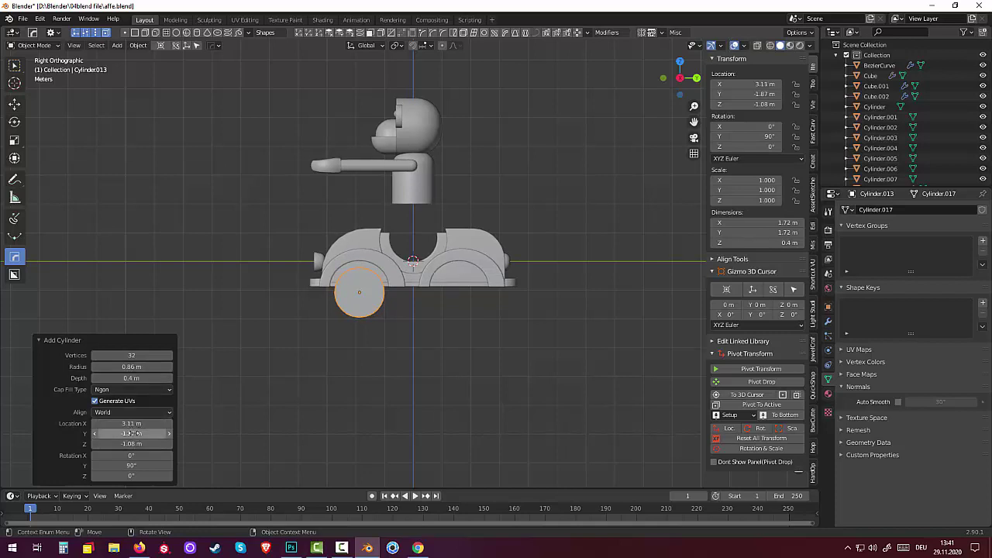
pyautogui.moveTo(129, 444); pyautogui.dragTo(153, 443)
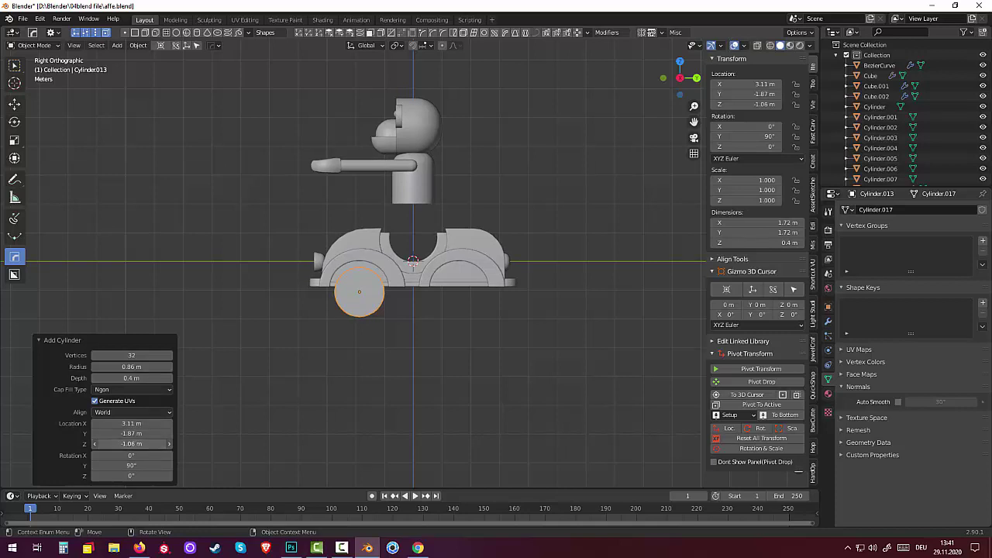
pyautogui.moveTo(410, 391); pyautogui.dragTo(490, 401, button='middle')
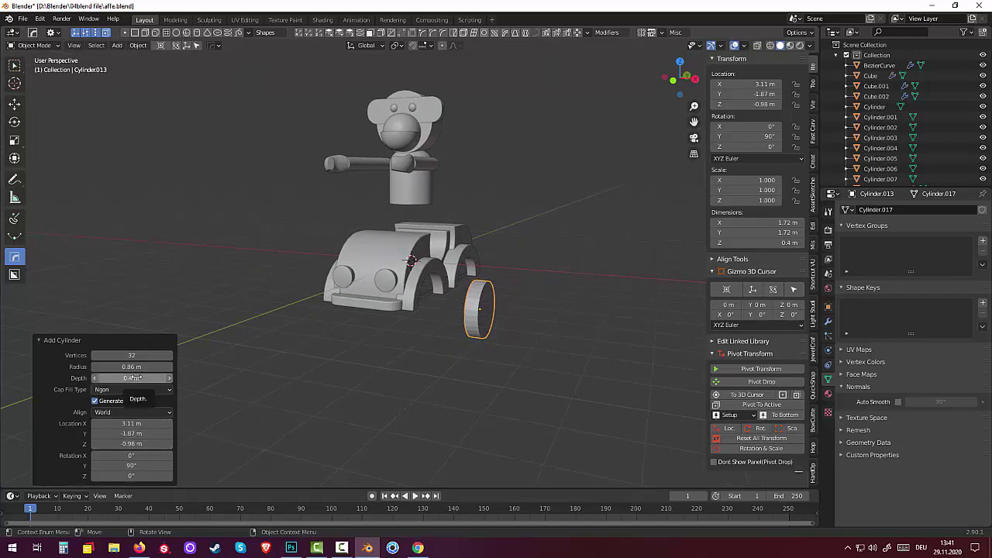
# Set the wheel's depth to 0.53 m, reselect it, and enter Edit Mode.
pyautogui.moveTo(133, 378)
pyautogui.mouseDown()
pyautogui.moveTo(155, 378)
pyautogui.moveTo(145, 378)
pyautogui.mouseUp()
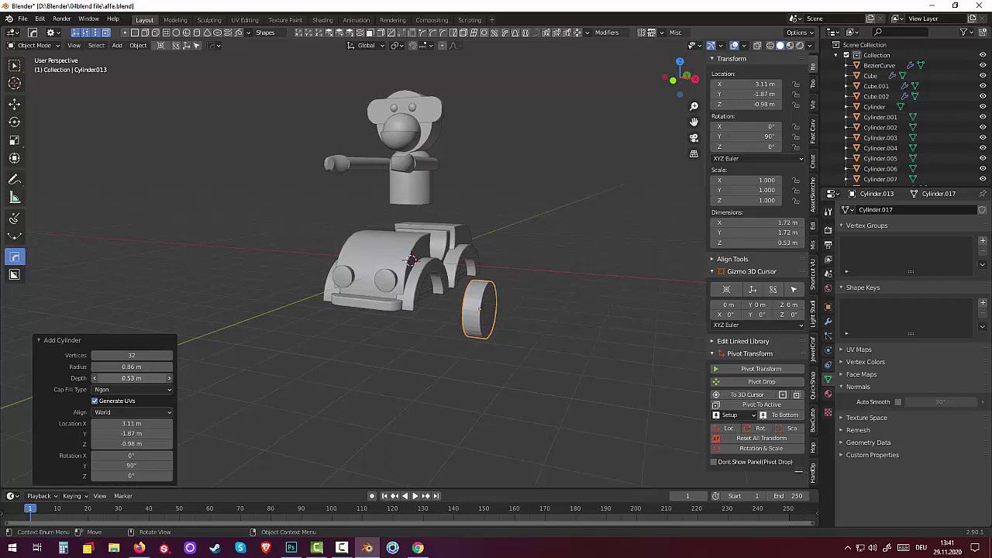
pyautogui.click(131, 379)
pyautogui.press('Return')
pyautogui.click(458, 403)
pyautogui.moveTo(487, 348)
pyautogui.mouseDown(button='middle')
pyautogui.moveTo(398, 328)
pyautogui.moveTo(432, 339)
pyautogui.mouseUp(button='middle')
pyautogui.click(400, 328)
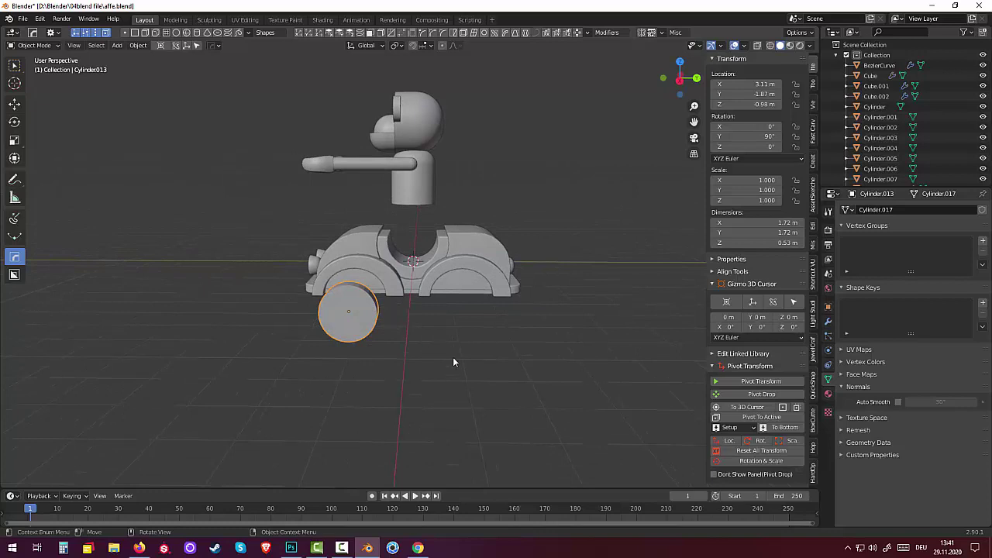
pyautogui.click(31, 45)
pyautogui.click(31, 71)
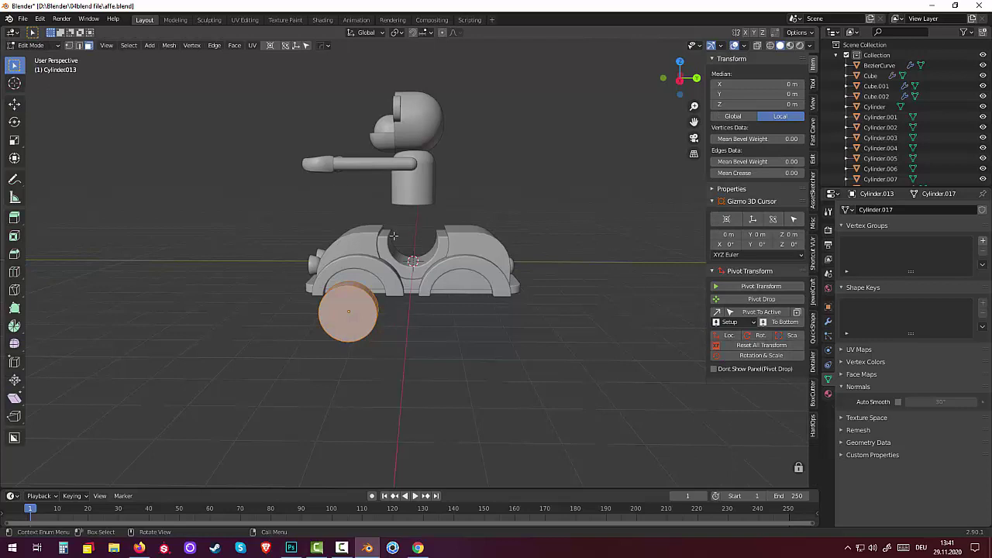
# Select the wheel's side face, then inset and extrude it to form the tyre step.
pyautogui.click(356, 317)
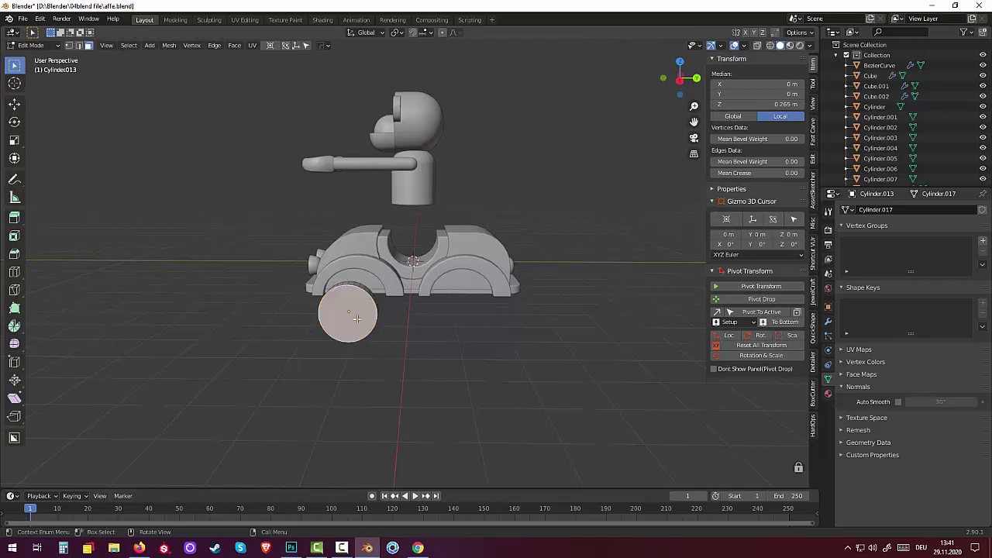
pyautogui.moveTo(363, 317); pyautogui.dragTo(368, 315, button='middle')
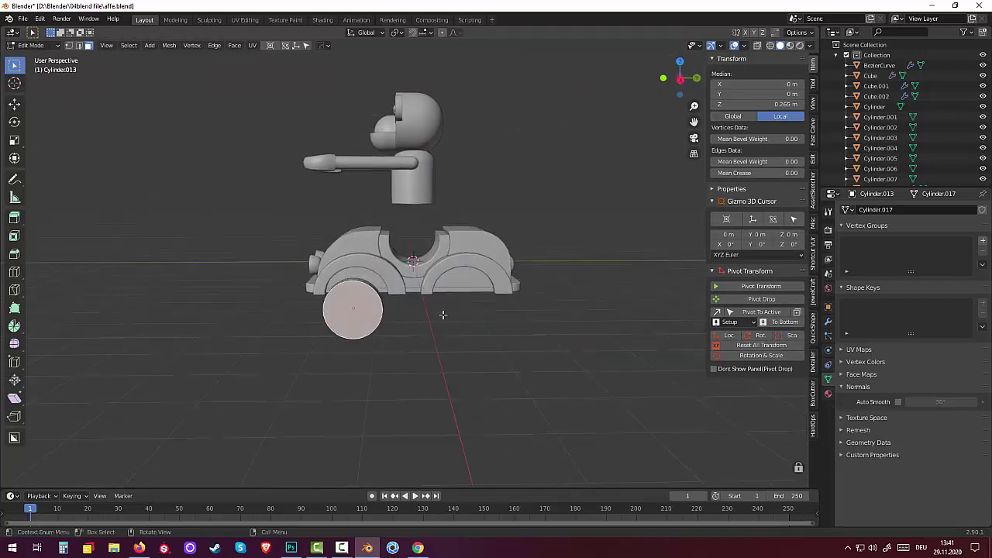
pyautogui.press('i')
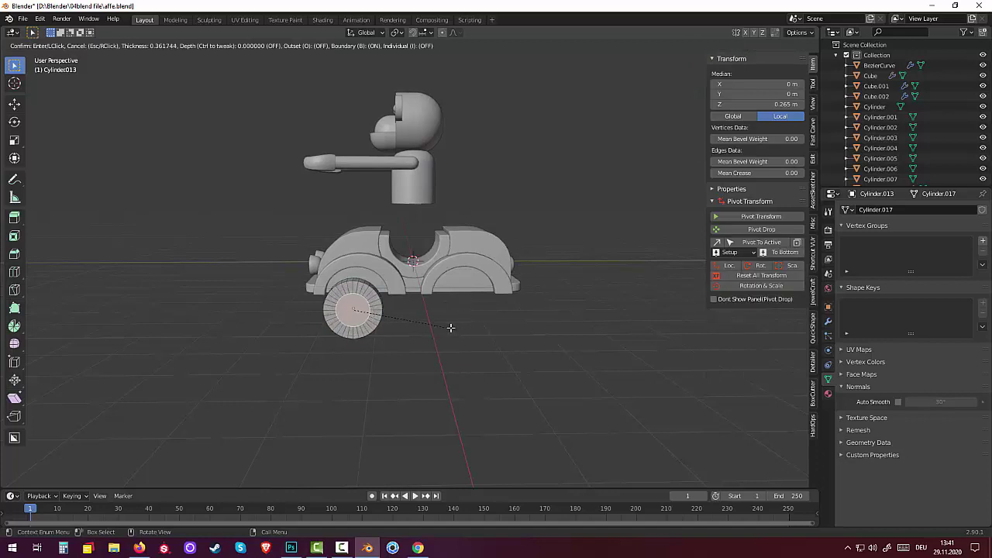
pyautogui.click(451, 327)
pyautogui.moveTo(458, 328); pyautogui.dragTo(513, 369, button='middle')
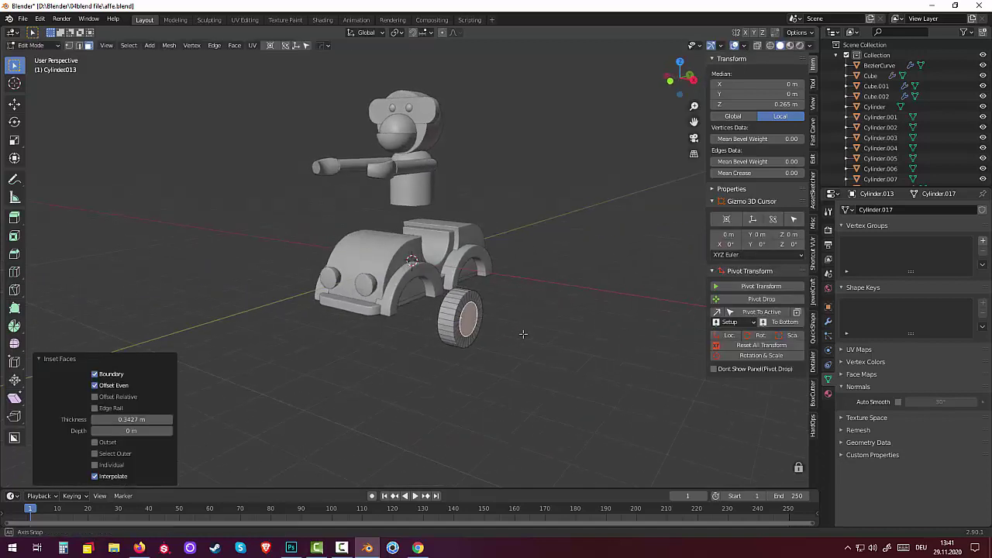
pyautogui.press('e')
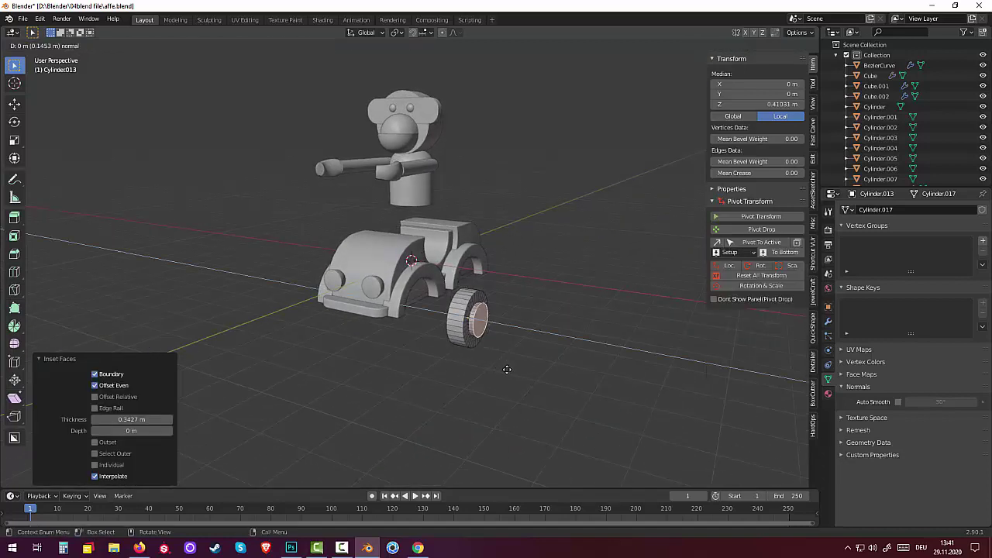
pyautogui.click(504, 370)
pyautogui.moveTo(520, 372); pyautogui.dragTo(489, 360, button='middle')
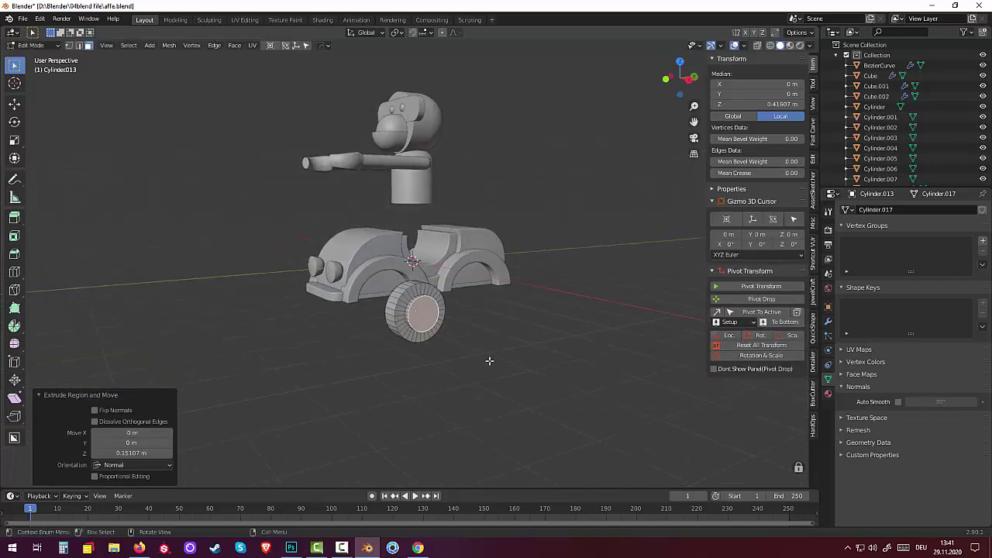
# Add two more inset-and-extrude rounds for the recessed hub, then return to Object Mode.
pyautogui.press('i')
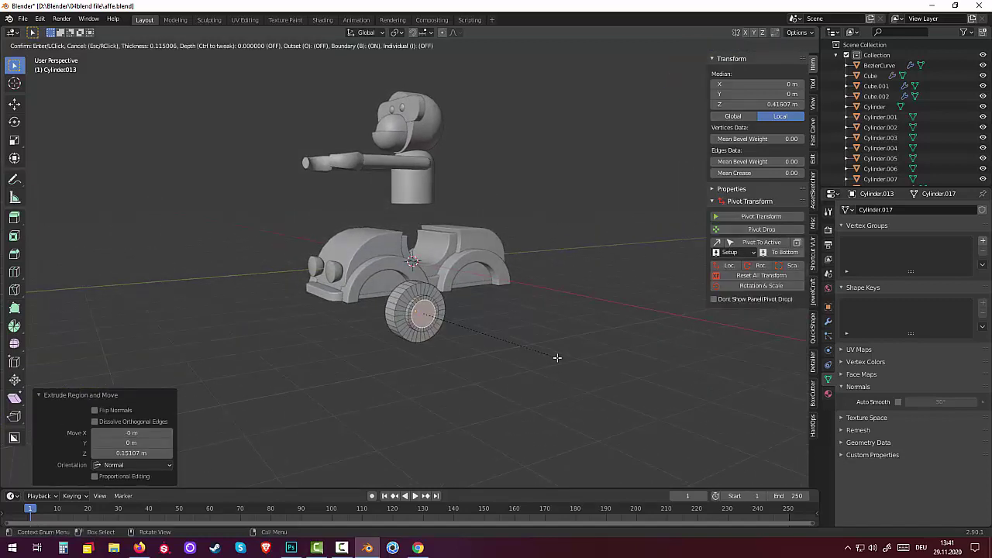
pyautogui.click(556, 358)
pyautogui.moveTo(556, 357); pyautogui.dragTo(567, 356, button='middle')
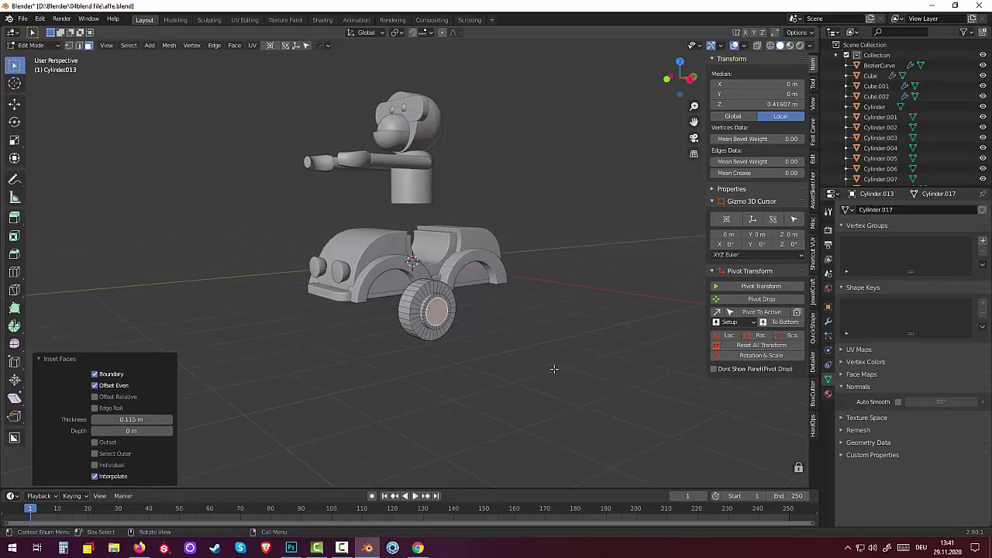
pyautogui.press('e')
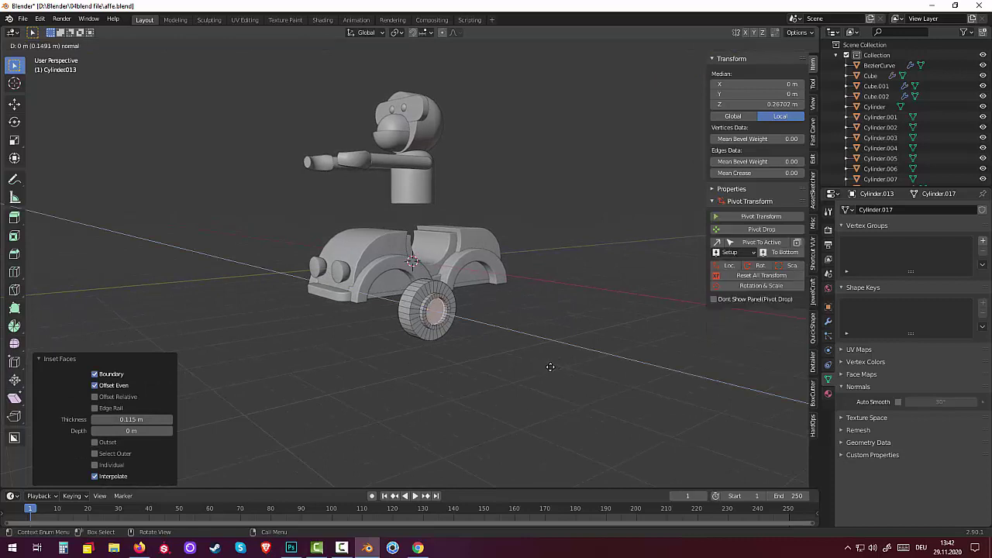
pyautogui.click(550, 366)
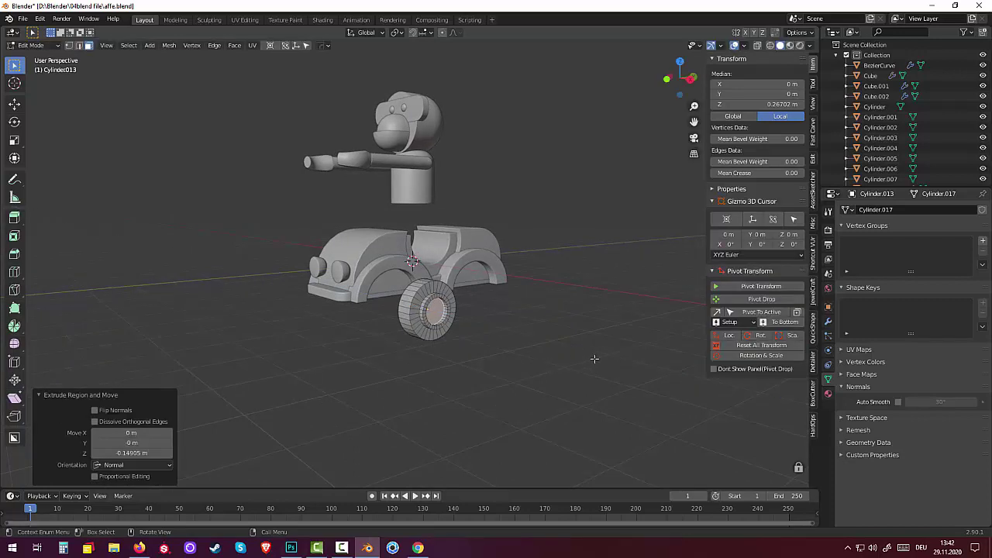
pyautogui.press('i')
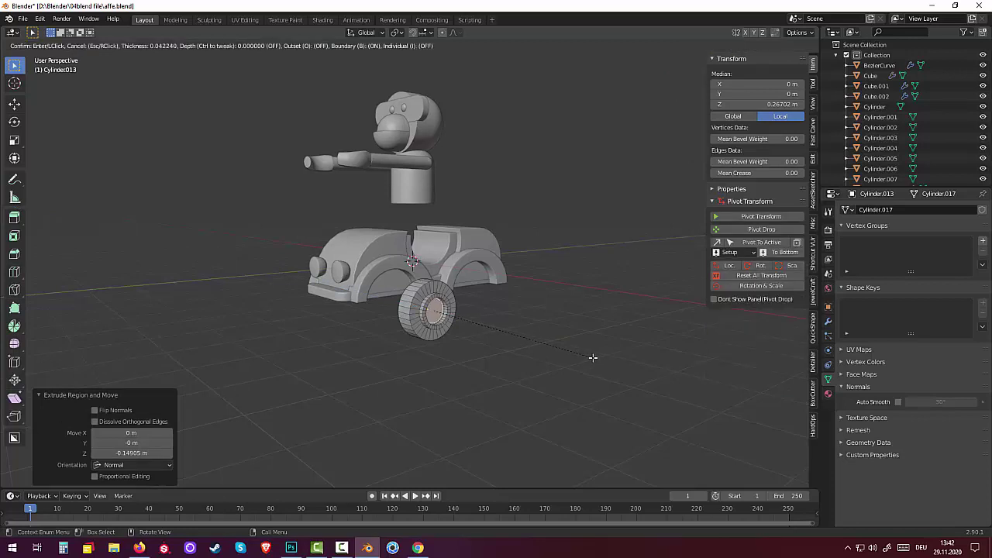
pyautogui.click(593, 357)
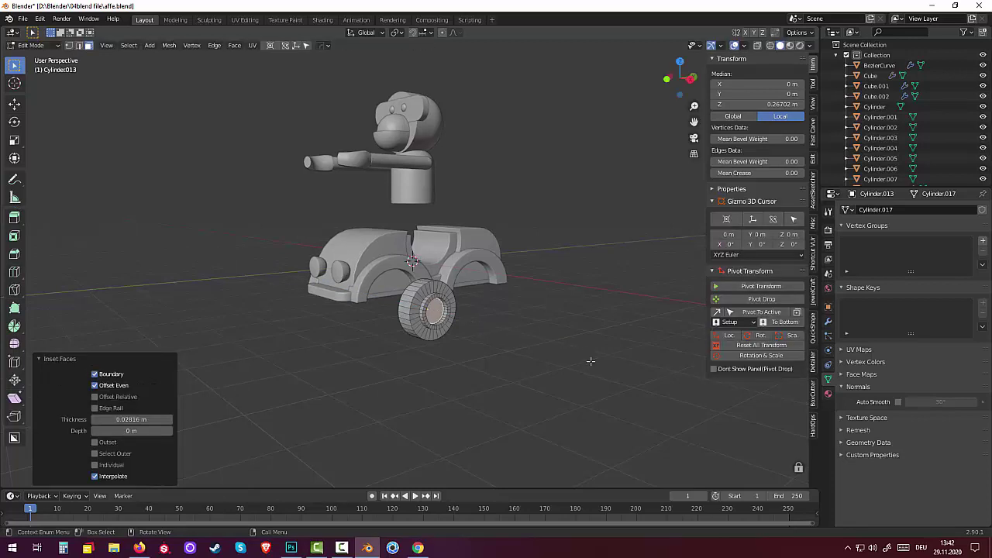
pyautogui.press('e')
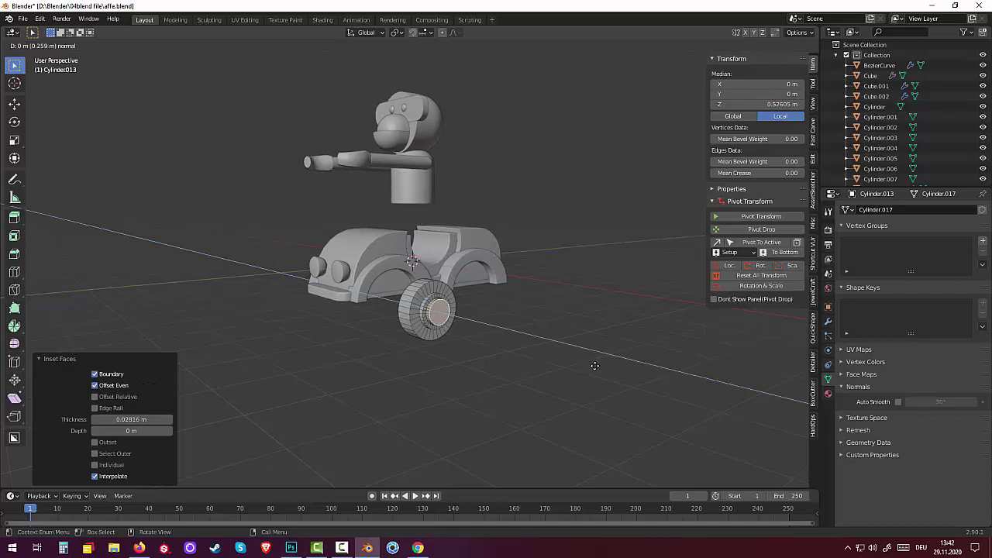
pyautogui.click(593, 366)
pyautogui.moveTo(593, 364); pyautogui.dragTo(616, 387, button='middle')
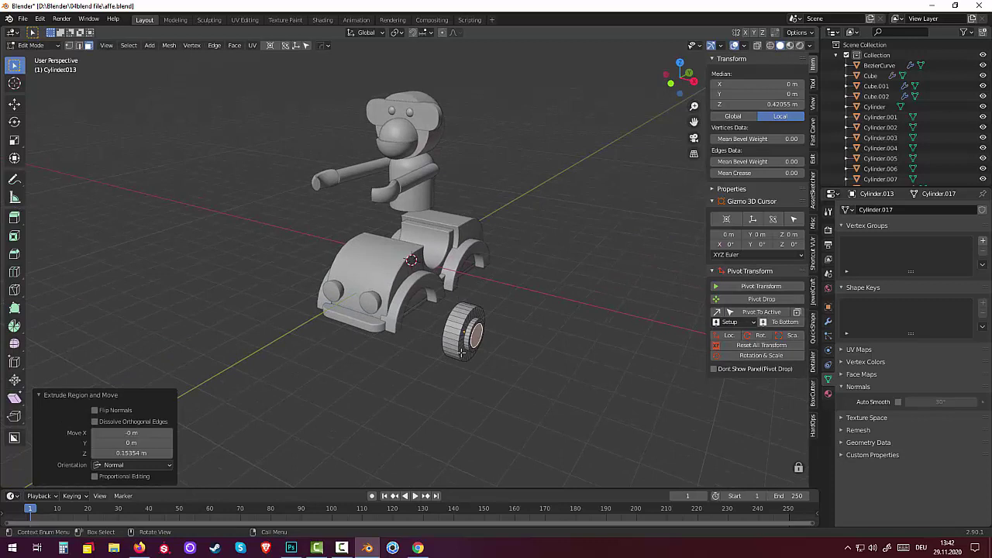
pyautogui.click(31, 45)
pyautogui.click(38, 59)
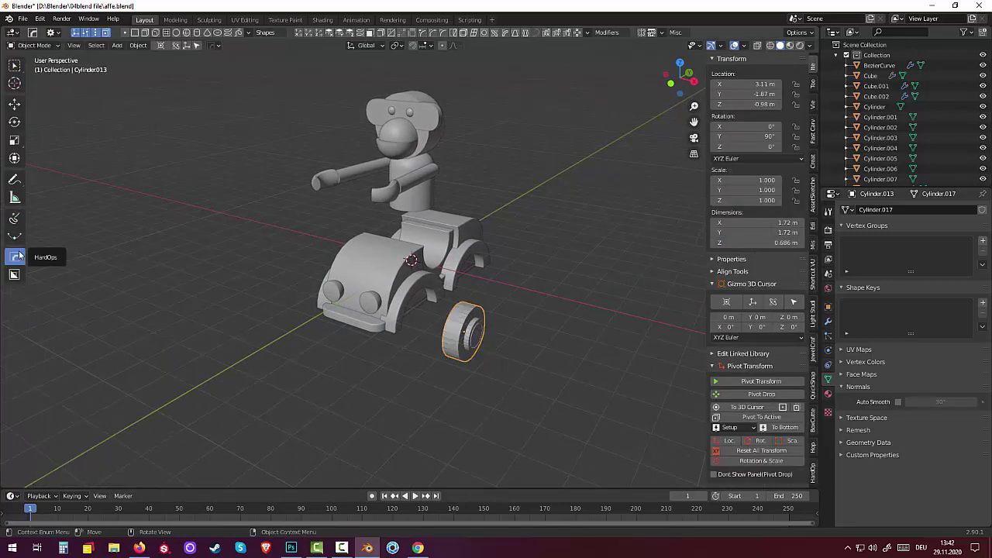
# Add a HardOps bevel to the wheel: 30° angle limit, 3 segments, 0.072 width.
pyautogui.press('q')
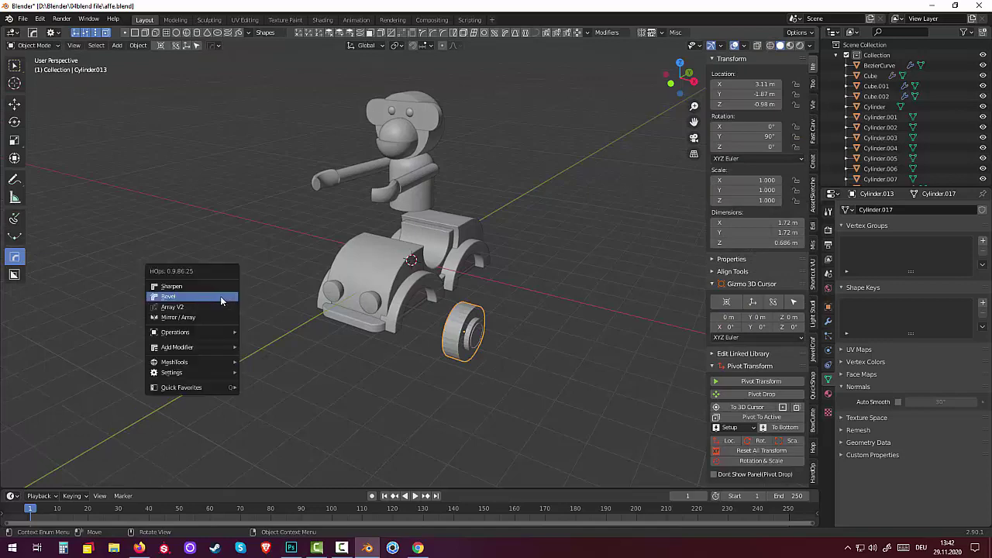
pyautogui.click(215, 303)
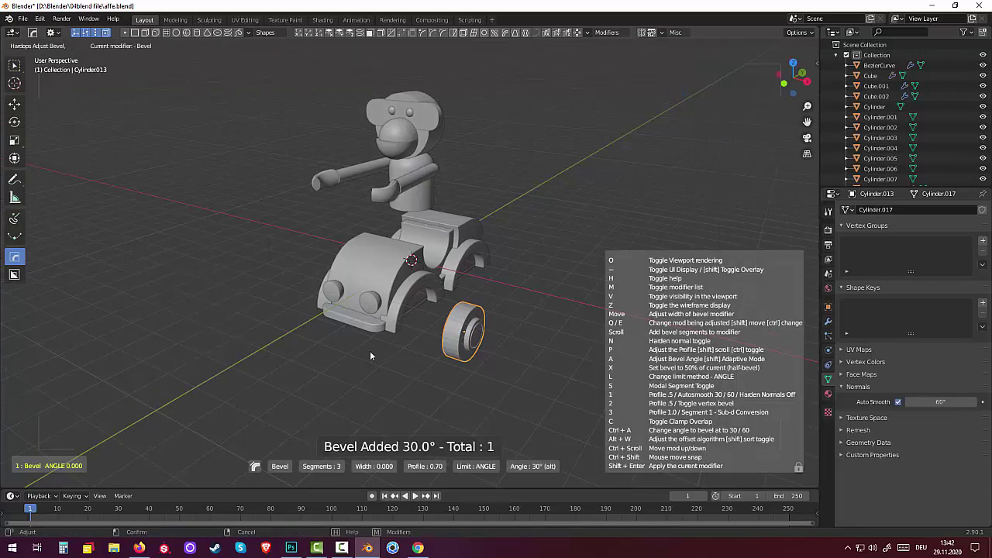
pyautogui.click(564, 374)
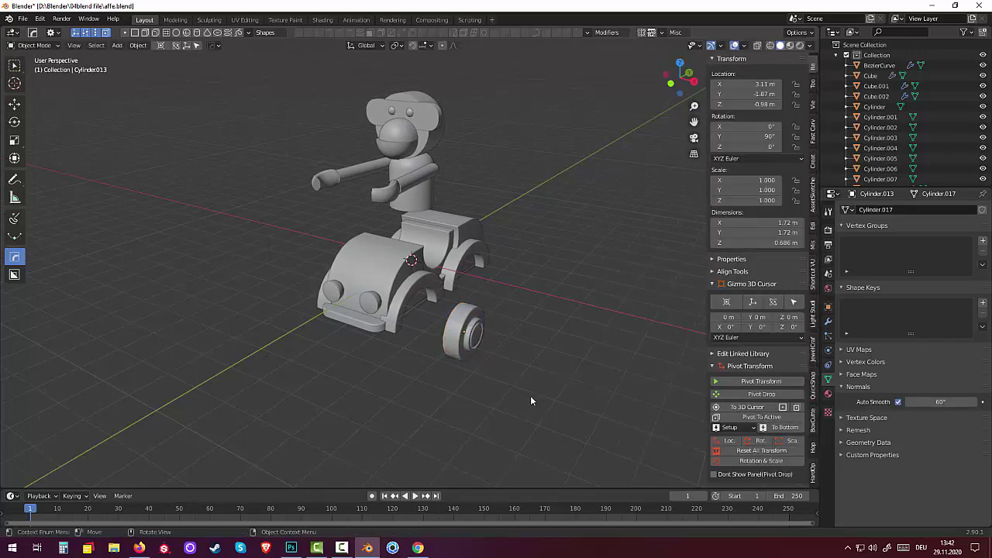
pyautogui.moveTo(520, 388)
pyautogui.mouseDown(button='middle')
pyautogui.moveTo(465, 341)
pyautogui.moveTo(555, 321)
pyautogui.moveTo(537, 330)
pyautogui.moveTo(540, 346)
pyautogui.mouseUp(button='middle')
pyautogui.click(424, 308)
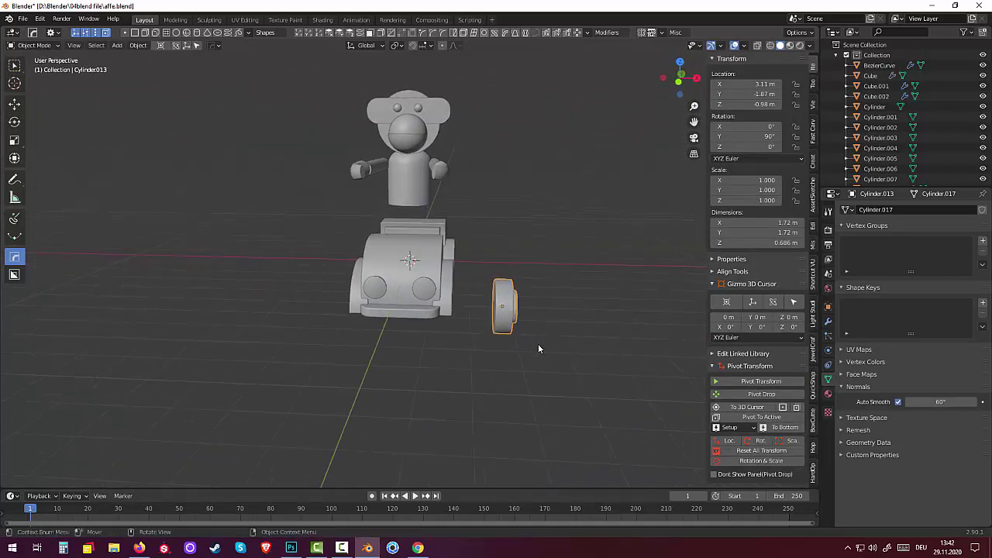
# Slide the wheel along X against the car body in the front view.
pyautogui.press('KP_3')
pyautogui.press('KP_1')
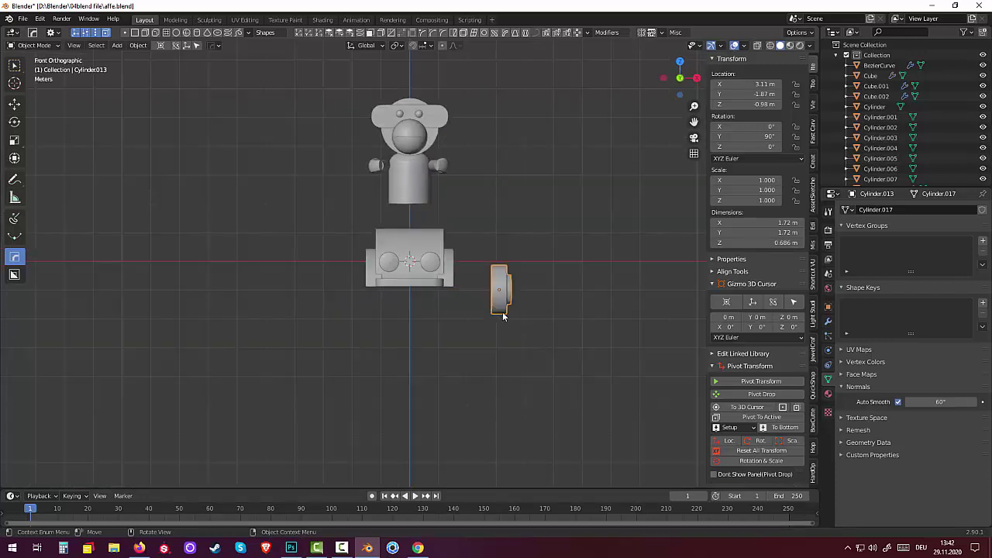
pyautogui.press('g')
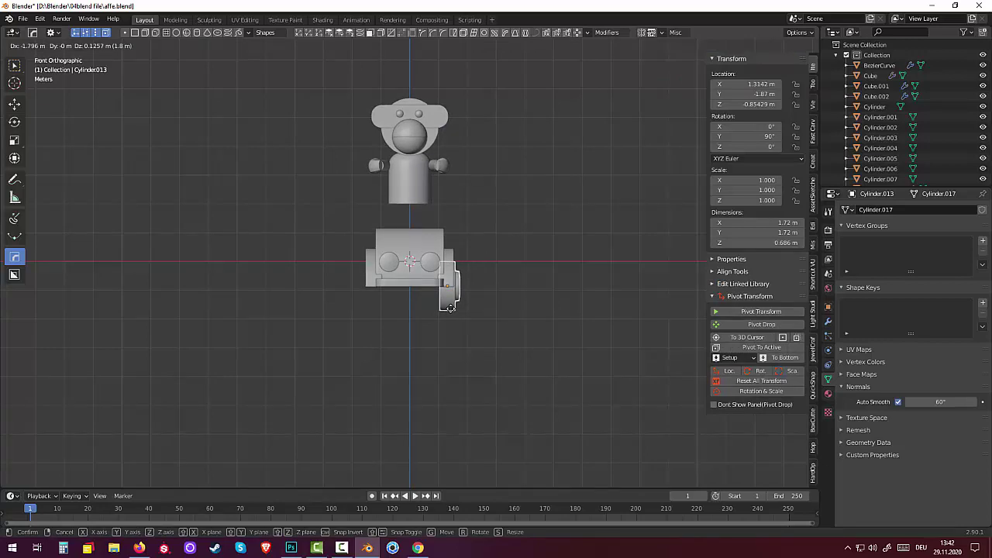
pyautogui.press('x')
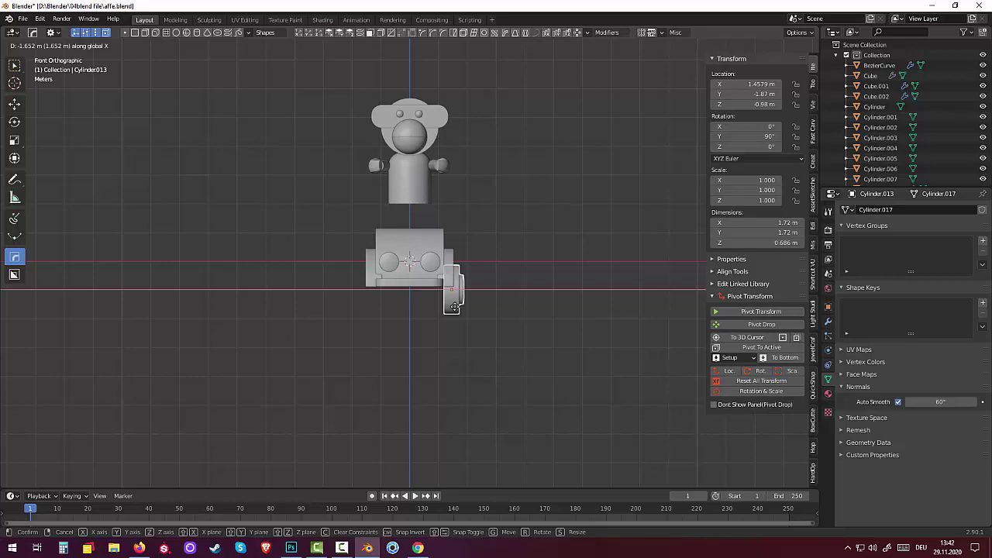
pyautogui.click(454, 307)
pyautogui.moveTo(524, 332)
pyautogui.mouseDown(button='middle')
pyautogui.moveTo(443, 348)
pyautogui.moveTo(417, 336)
pyautogui.moveTo(369, 345)
pyautogui.moveTo(381, 379)
pyautogui.moveTo(479, 372)
pyautogui.moveTo(418, 345)
pyautogui.mouseUp(button='middle')
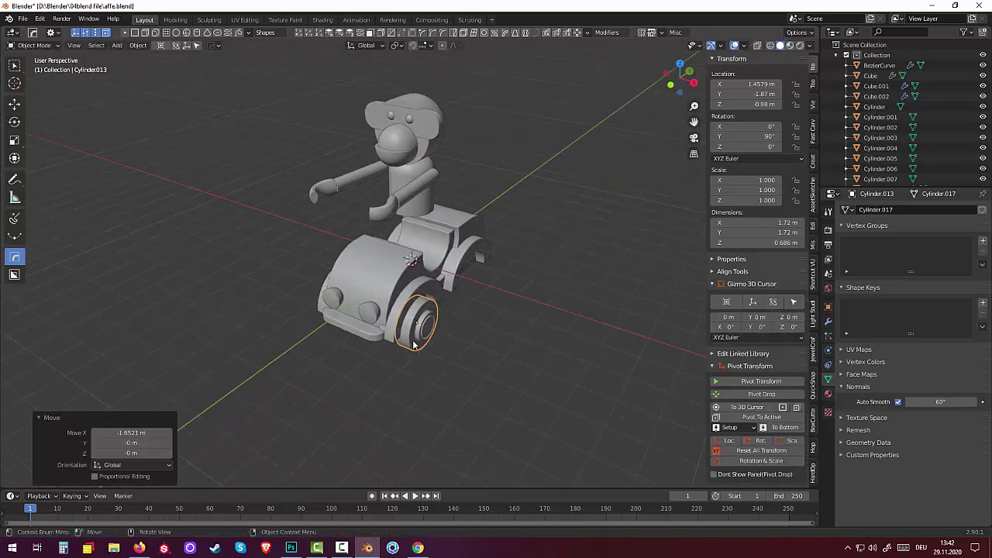
pyautogui.click(413, 345)
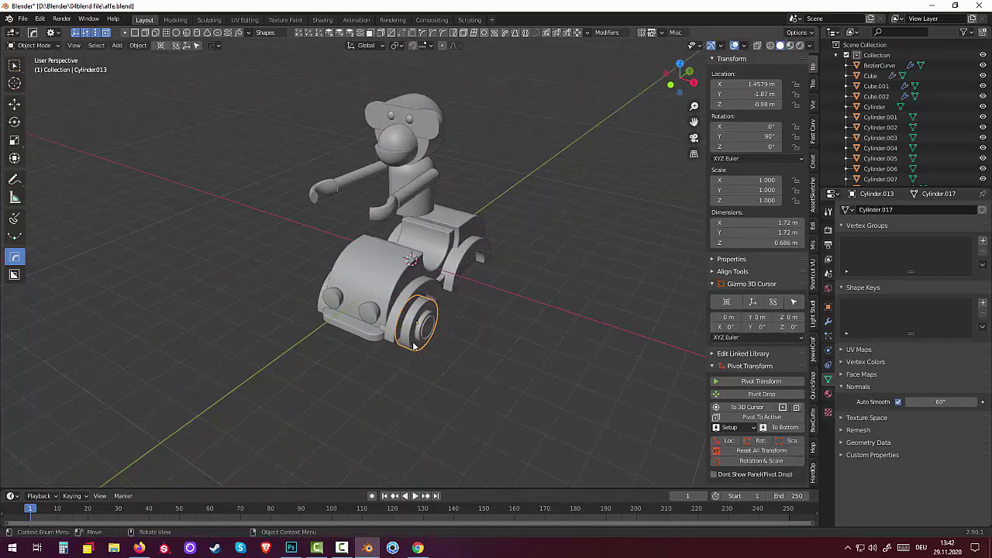
# Set the wheel's origin to the 3D cursor and reset its rotation to 0°.
pyautogui.click(140, 48)
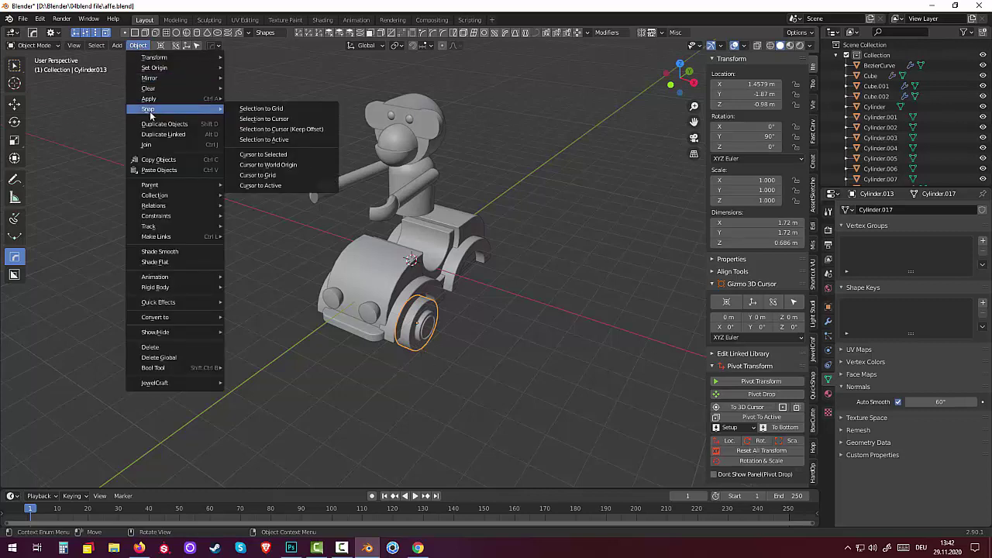
pyautogui.moveTo(155, 68)
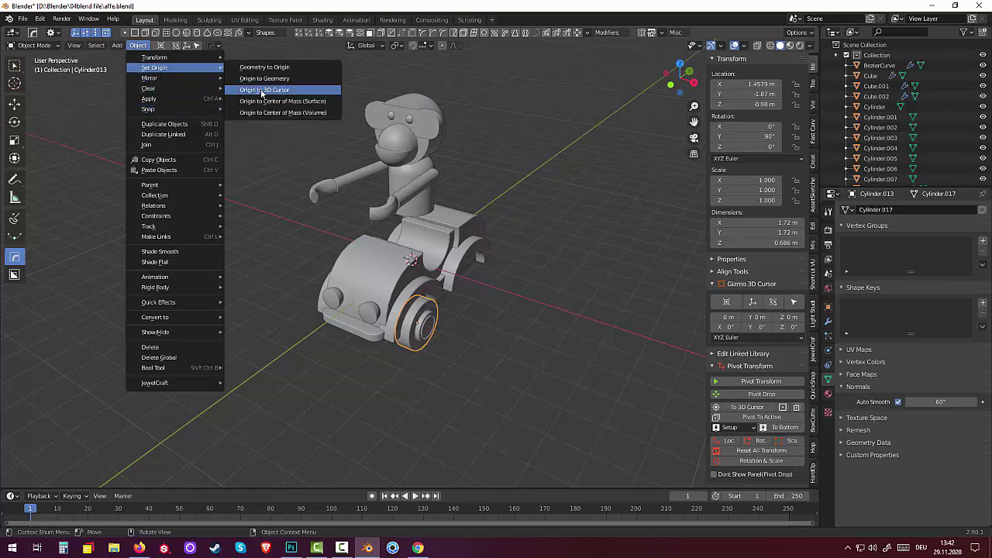
pyautogui.click(262, 92)
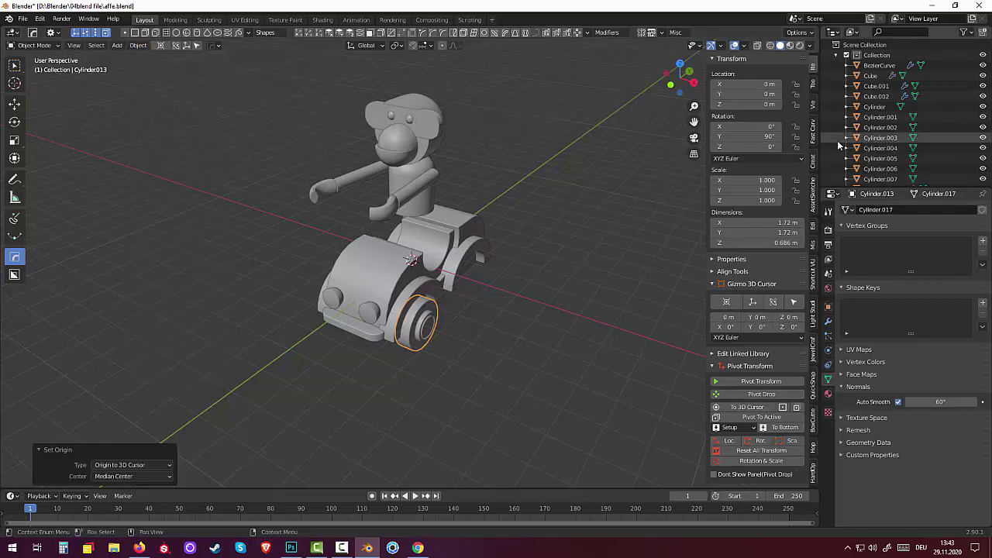
pyautogui.click(766, 450)
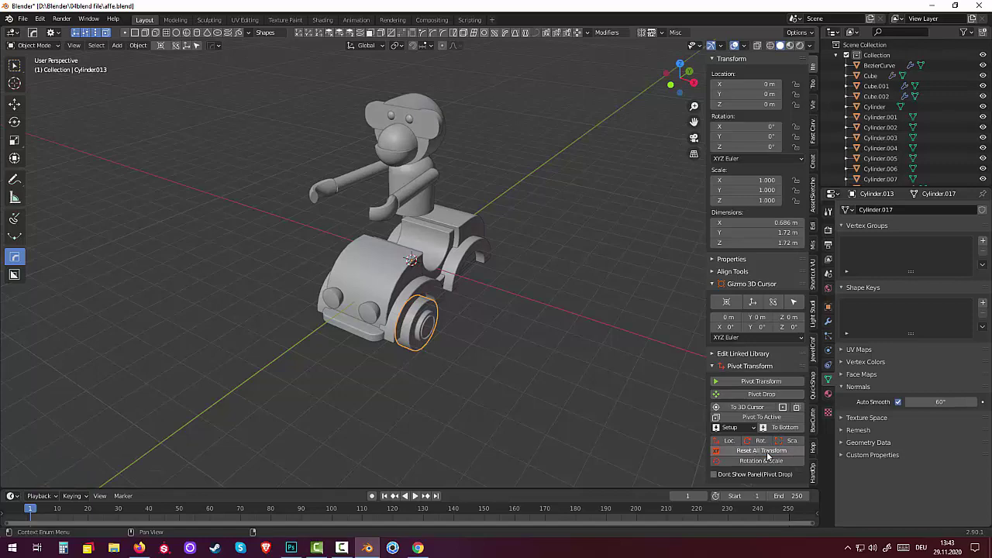
pyautogui.click(828, 320)
# Apply the wheel's Bevel modifier permanently to its mesh.
pyautogui.click(861, 234)
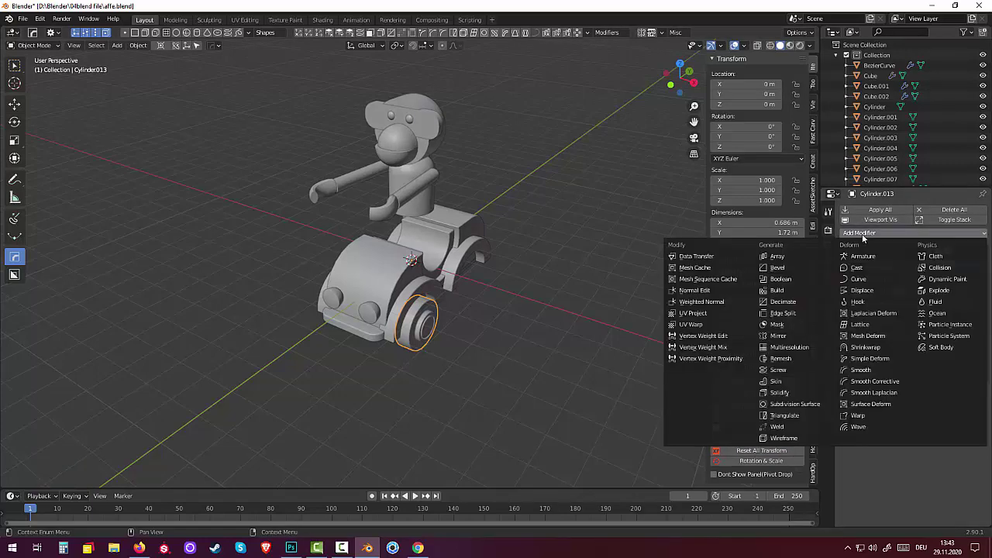
pyautogui.click(861, 233)
pyautogui.click(968, 252)
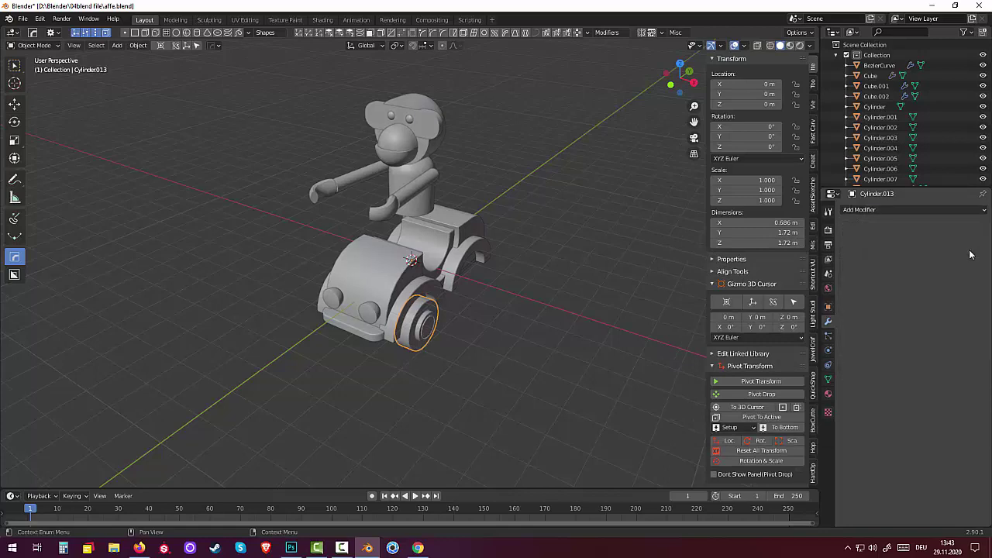
pyautogui.scroll(2, 348, 405)
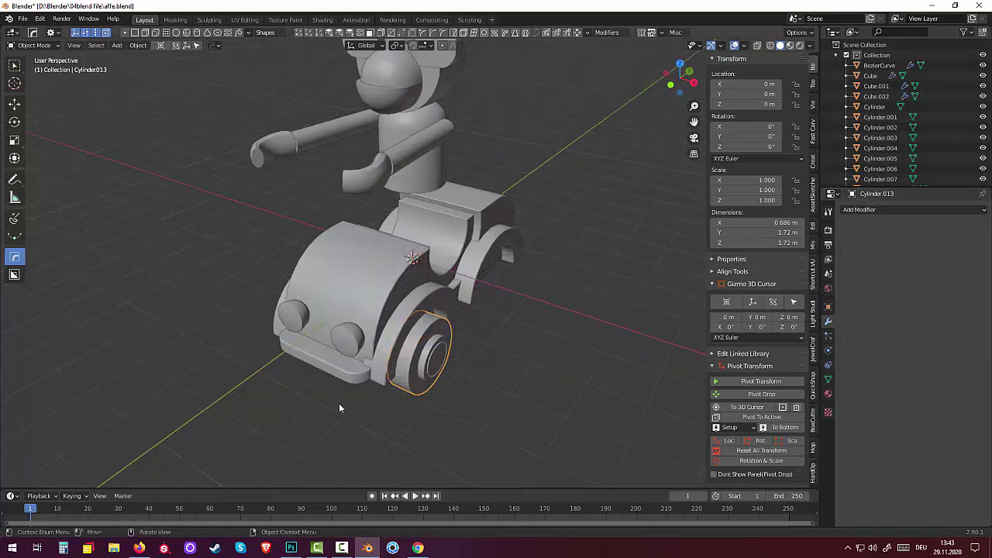
pyautogui.scroll(3, 341, 403)
pyautogui.moveTo(388, 404)
pyautogui.mouseDown(button='middle')
pyautogui.moveTo(386, 368)
pyautogui.moveTo(454, 421)
pyautogui.mouseUp(button='middle')
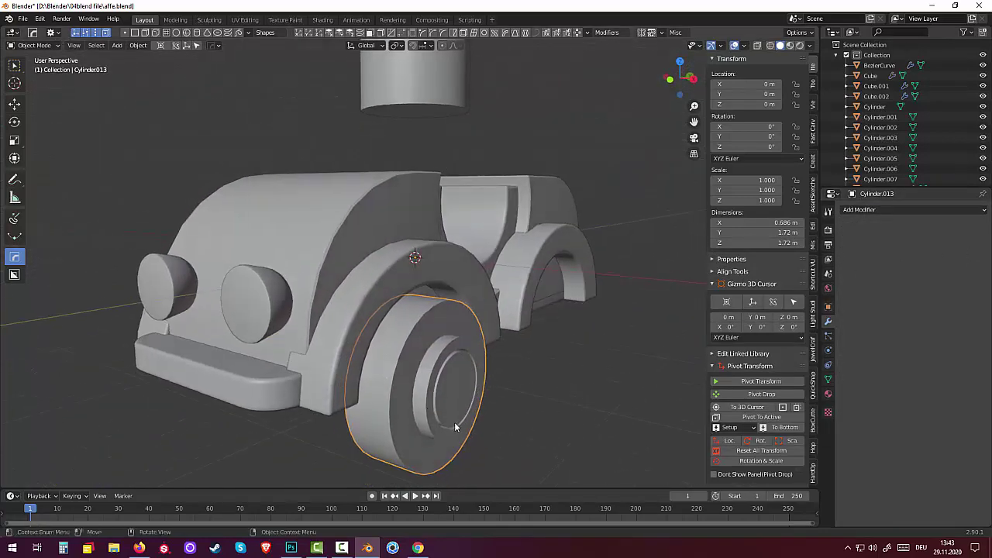
pyautogui.hotkey('ctrl', 'z')
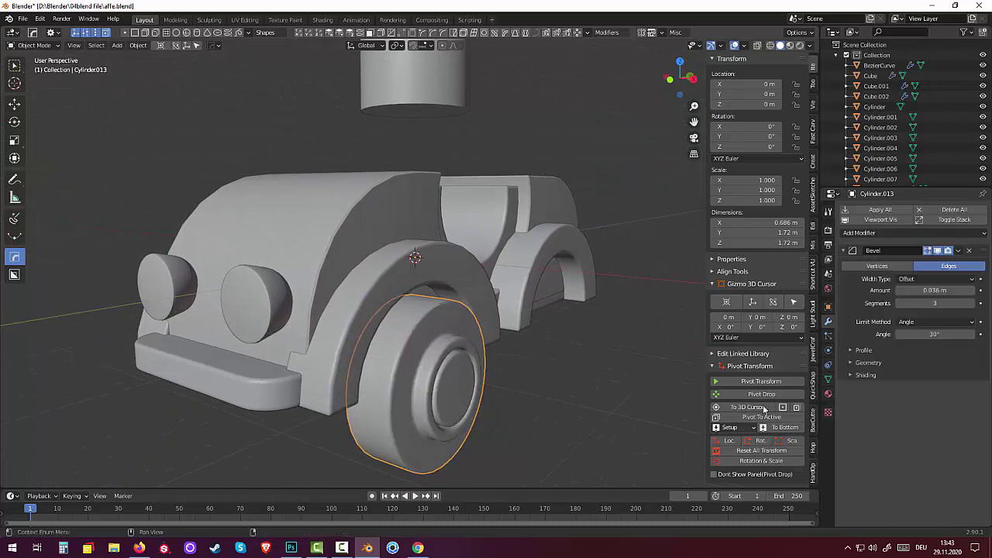
pyautogui.click(958, 251)
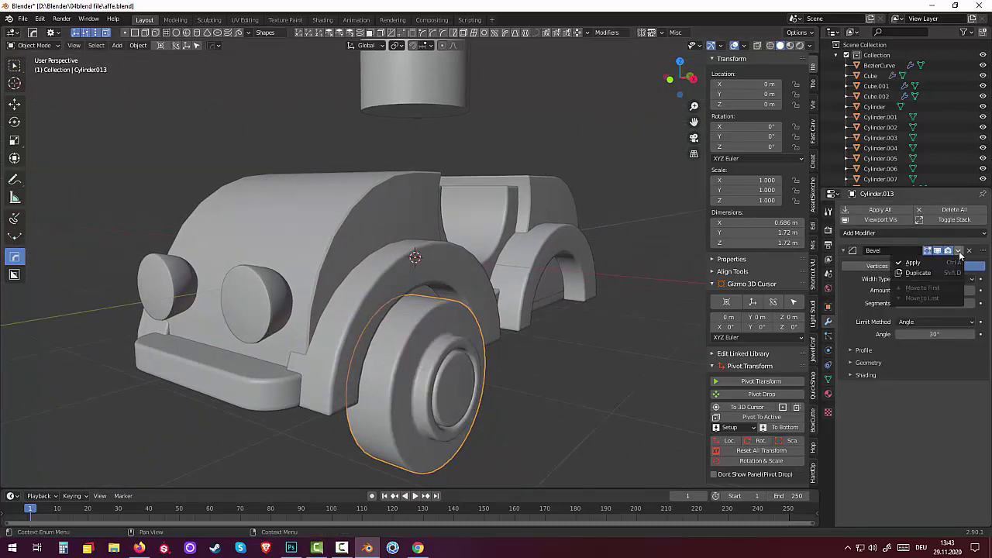
pyautogui.click(920, 264)
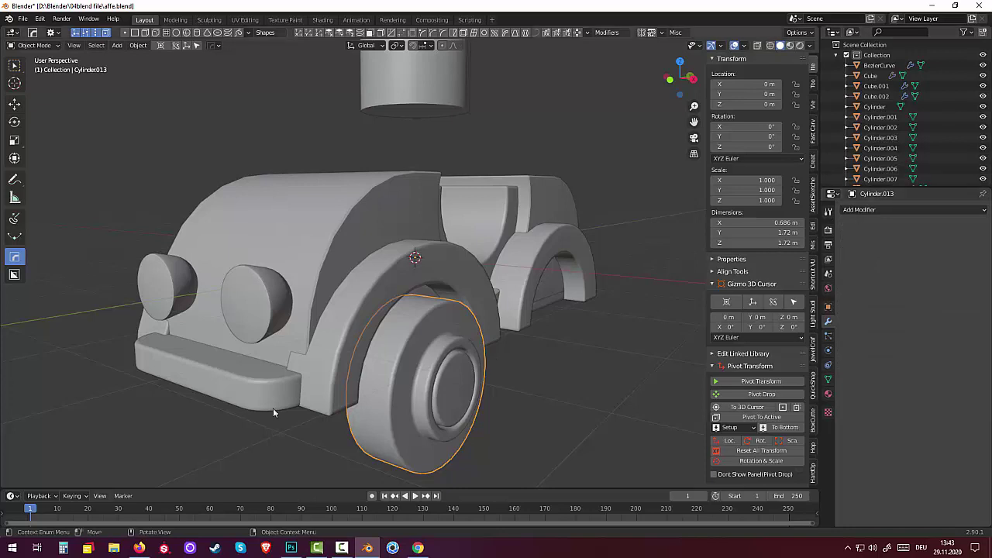
# Apply the fender's Bevel modifier too, then deselect everything.
pyautogui.click(469, 272)
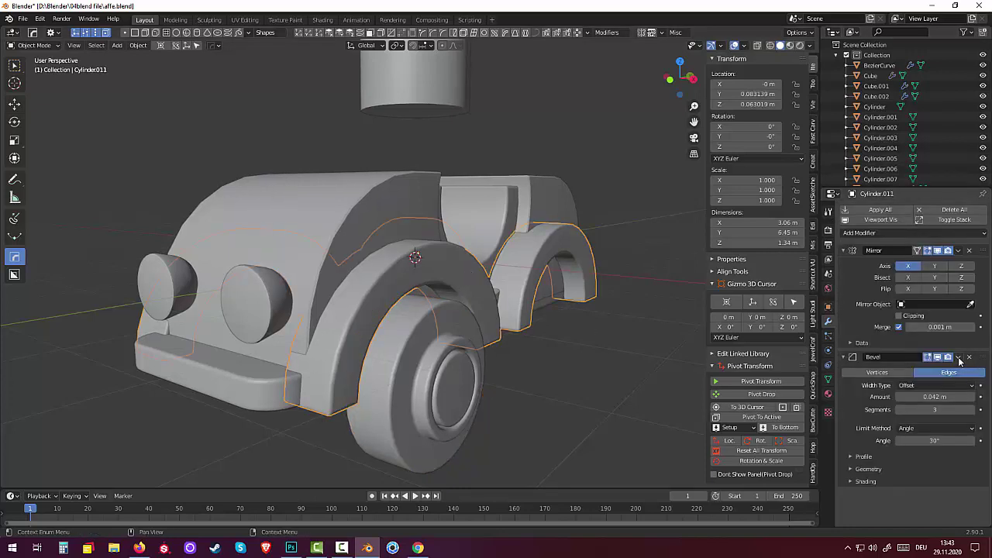
pyautogui.click(959, 358)
pyautogui.click(918, 377)
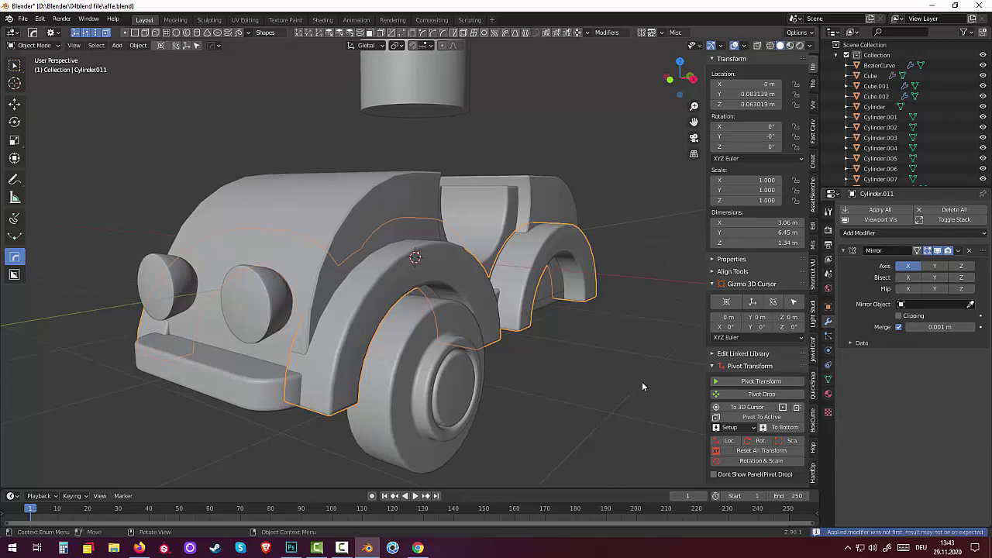
pyautogui.click(536, 390)
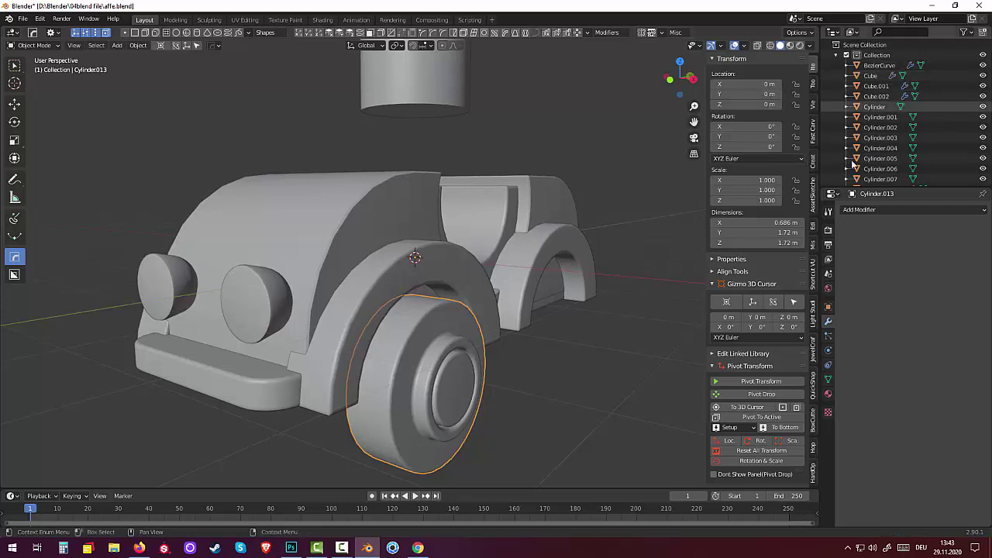
# Add a Mirror modifier to the wheel to copy it to the car's other side.
pyautogui.click(848, 209)
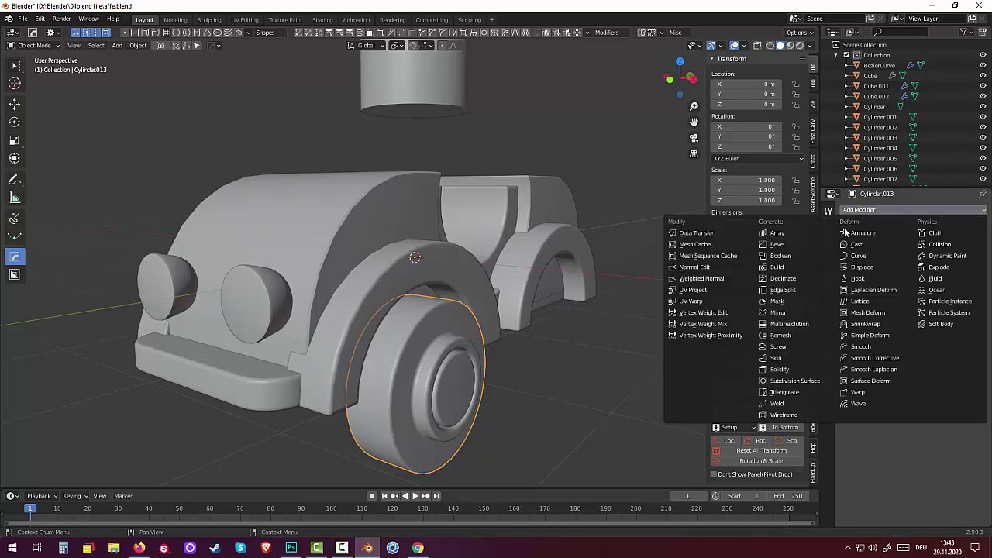
pyautogui.click(778, 312)
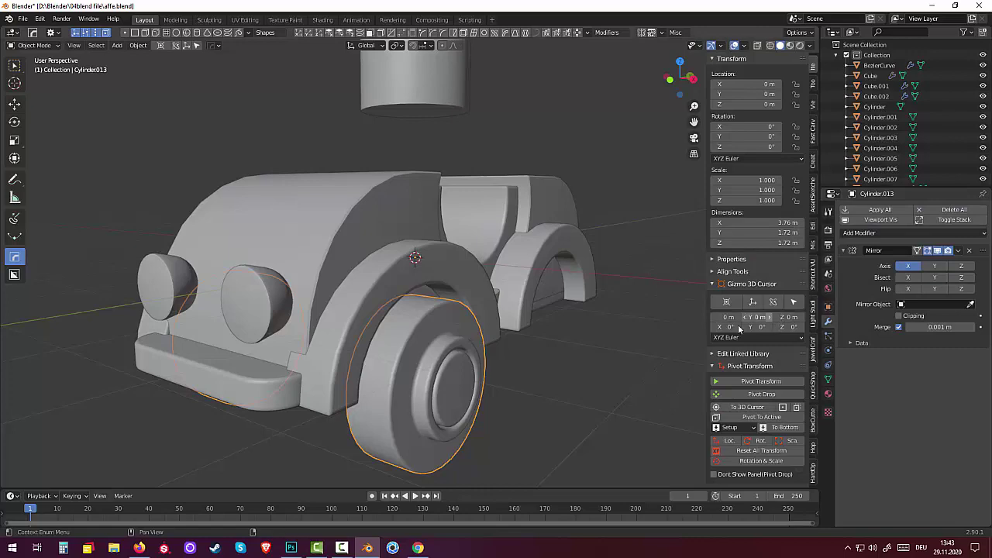
pyautogui.moveTo(634, 370); pyautogui.dragTo(597, 365, button='middle')
pyautogui.scroll(-2, 597, 364)
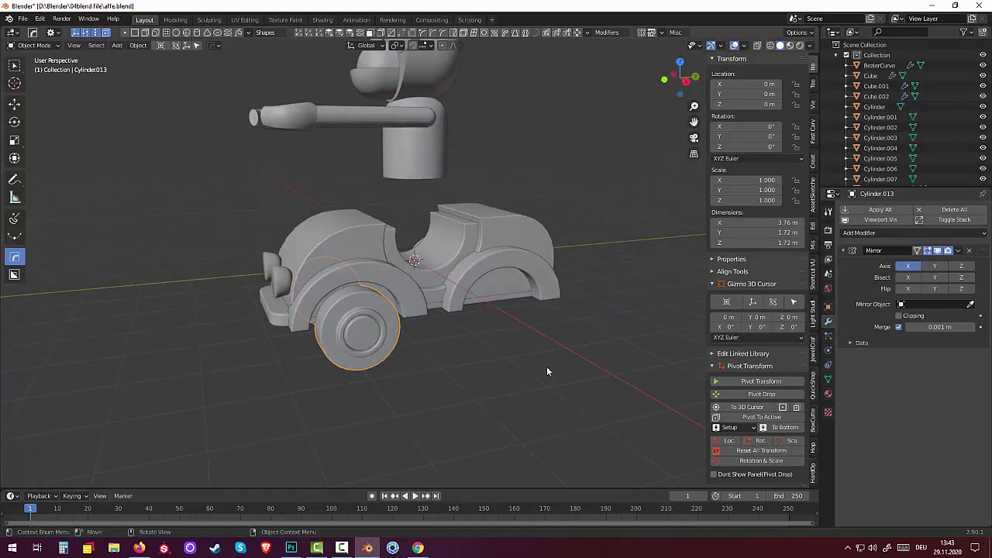
# Duplicate the mirrored wheel 3.467 m along Y to form the rear wheels.
pyautogui.press('KP_3')
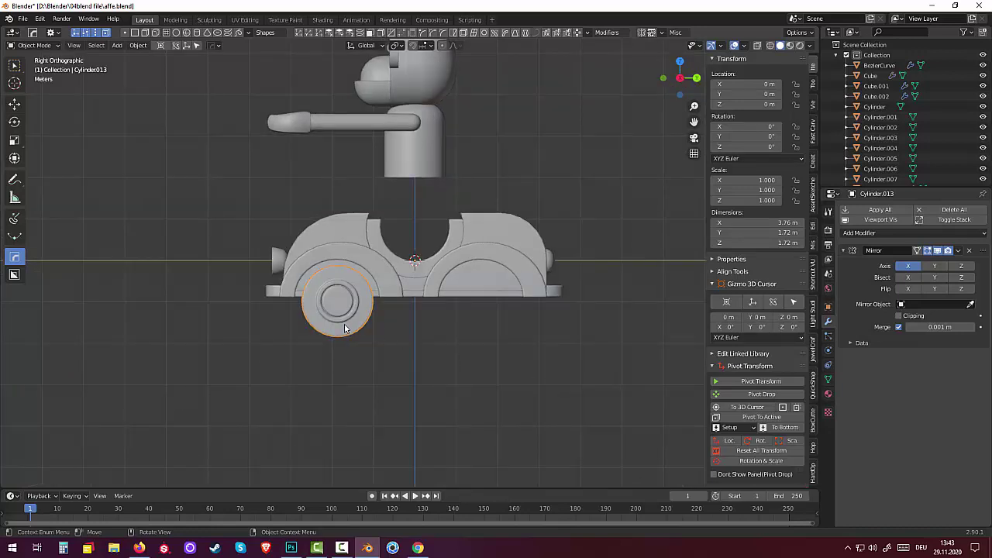
pyautogui.hotkey('shift', 'd')
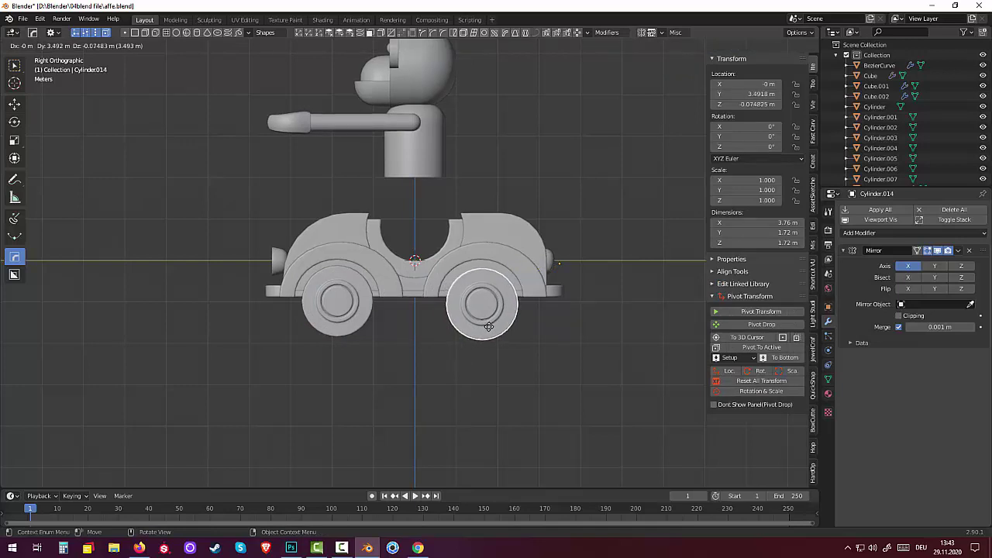
pyautogui.press('y')
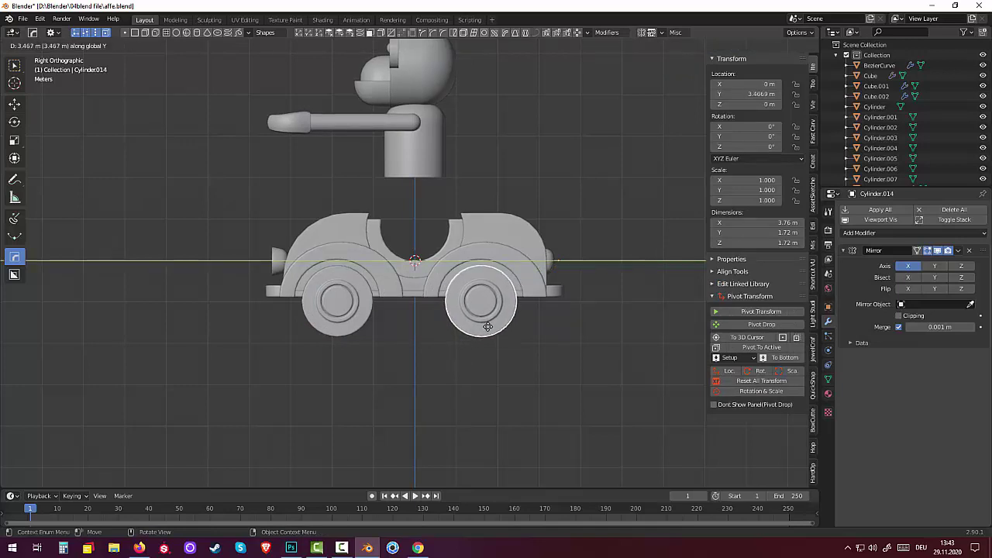
pyautogui.click(486, 326)
pyautogui.click(404, 146)
# Select all of the monkey's parts: torso, arm, head and the remaining pieces.
pyautogui.moveTo(422, 138); pyautogui.dragTo(428, 141, button='middle')
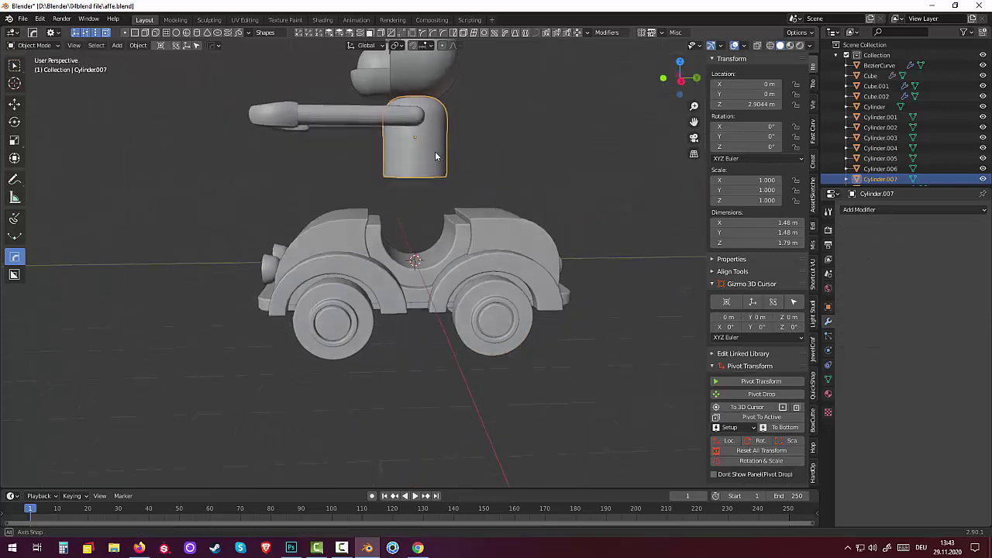
pyautogui.keyDown('shift'); pyautogui.click(369, 183); pyautogui.keyUp('shift')
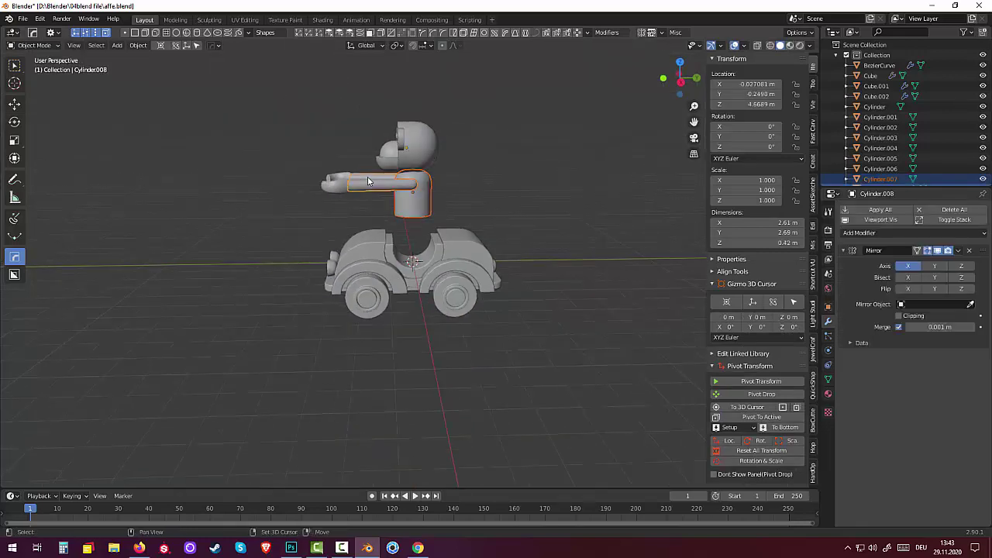
pyautogui.keyDown('shift'); pyautogui.click(390, 152); pyautogui.keyUp('shift')
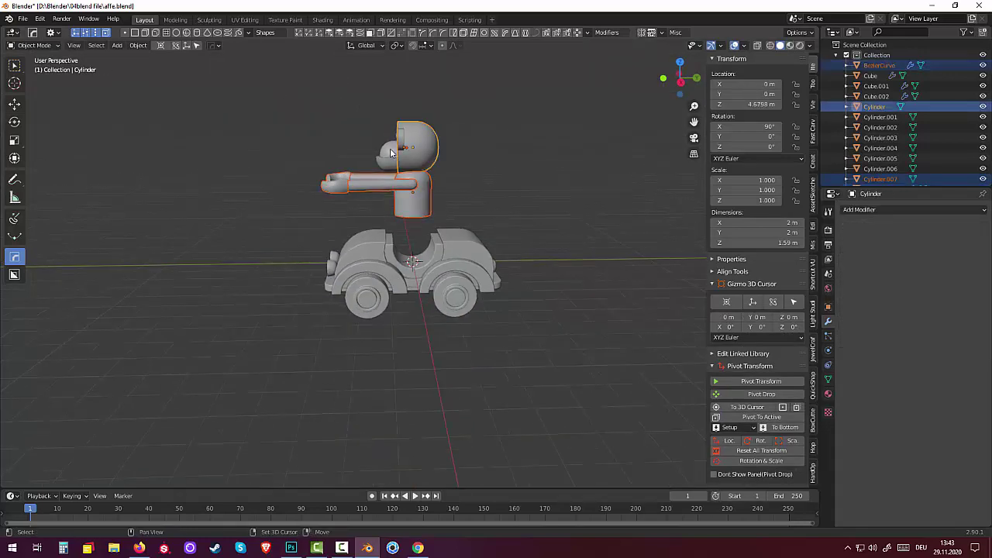
pyautogui.keyDown('shift'); pyautogui.click(400, 142); pyautogui.keyUp('shift')
pyautogui.keyDown('shift'); pyautogui.click(388, 163); pyautogui.keyUp('shift')
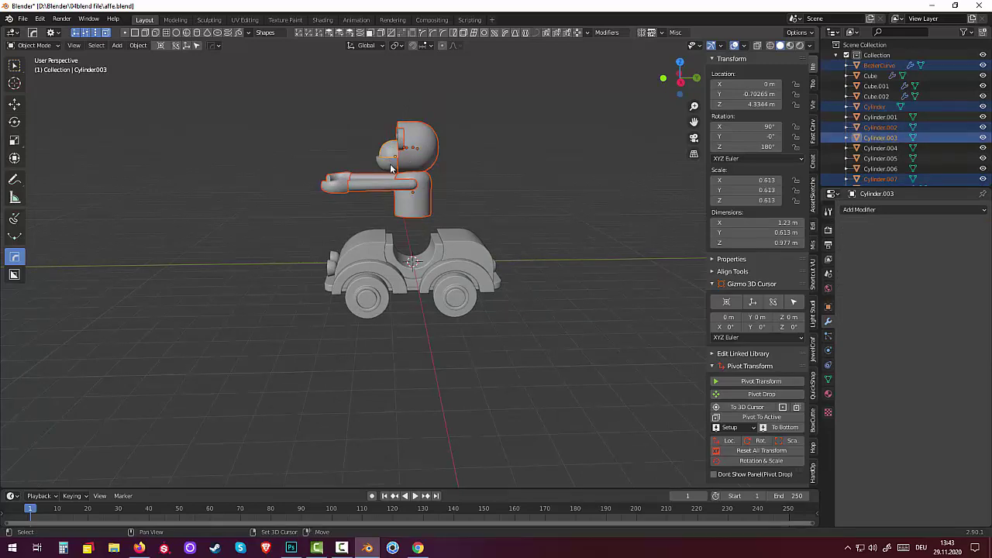
pyautogui.keyDown('shift'); pyautogui.click(390, 168); pyautogui.keyUp('shift')
pyautogui.moveTo(391, 168)
pyautogui.mouseDown(button='middle')
pyautogui.moveTo(531, 191)
pyautogui.moveTo(466, 180)
pyautogui.moveTo(359, 136)
pyautogui.moveTo(367, 142)
pyautogui.mouseUp(button='middle')
pyautogui.keyDown('shift'); pyautogui.click(409, 153); pyautogui.keyUp('shift')
pyautogui.keyDown('shift'); pyautogui.click(398, 148); pyautogui.keyUp('shift')
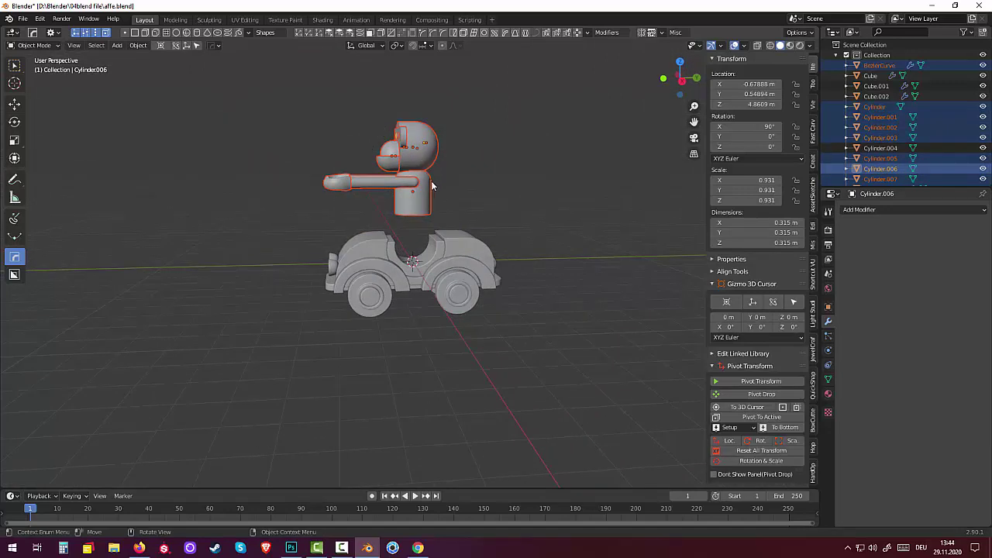
# Lower the selected monkey 1.659 m along Z into the car's seat.
pyautogui.press('g')
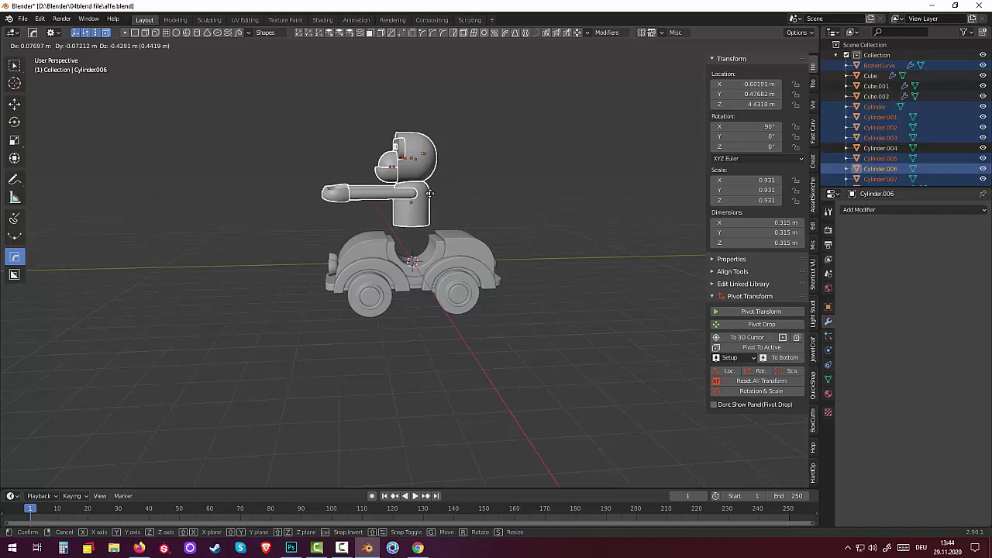
pyautogui.press('z')
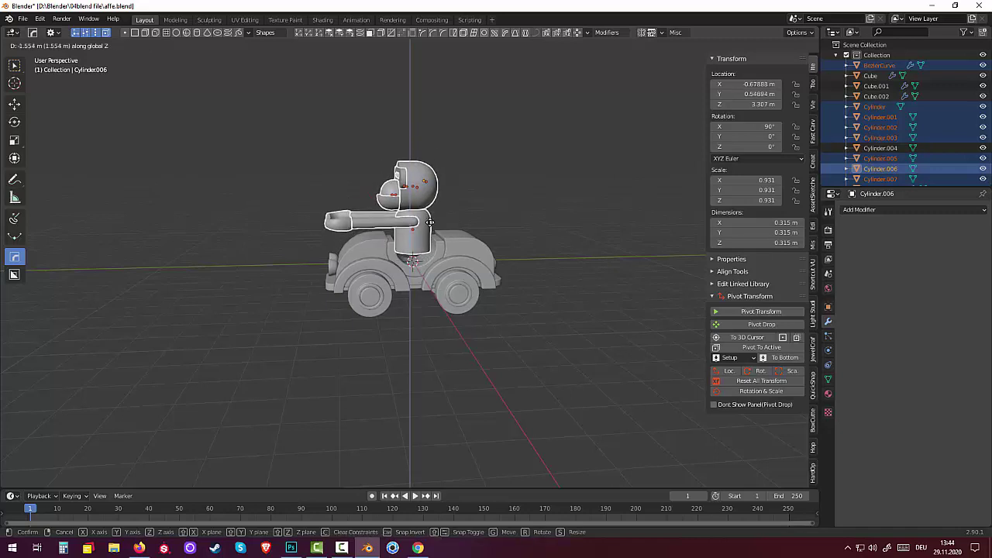
pyautogui.click(429, 223)
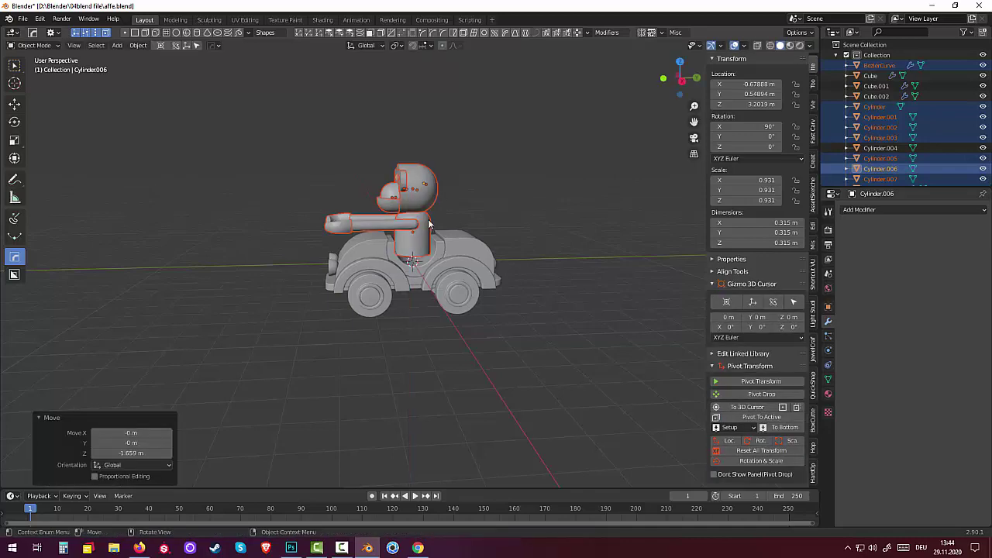
pyautogui.moveTo(429, 224); pyautogui.dragTo(412, 211, button='middle')
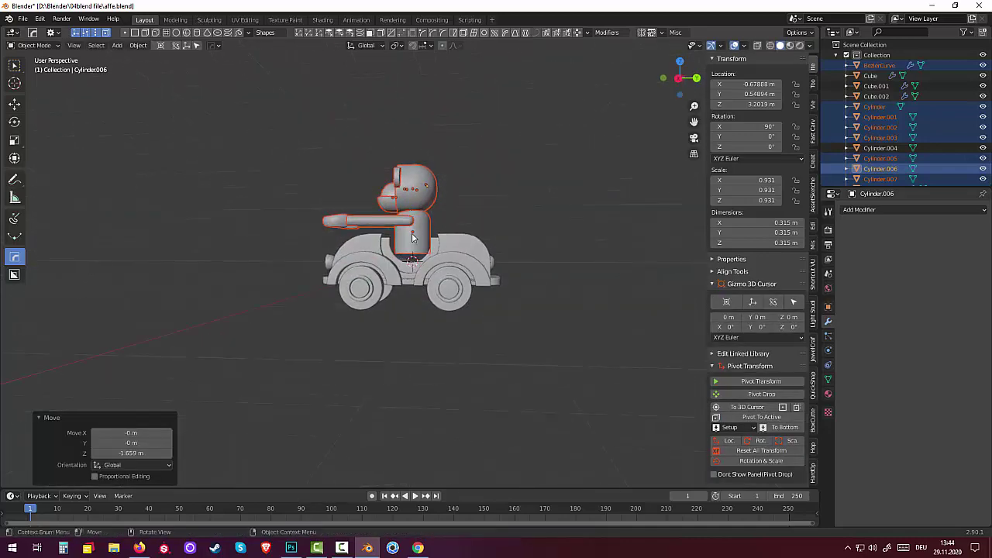
# In Edit Mode, pull the torso's bottom vertices down 0.389 m along Z, then clear the selection.
pyautogui.click(45, 46)
pyautogui.click(48, 69)
pyautogui.moveTo(538, 251); pyautogui.dragTo(528, 230, button='middle')
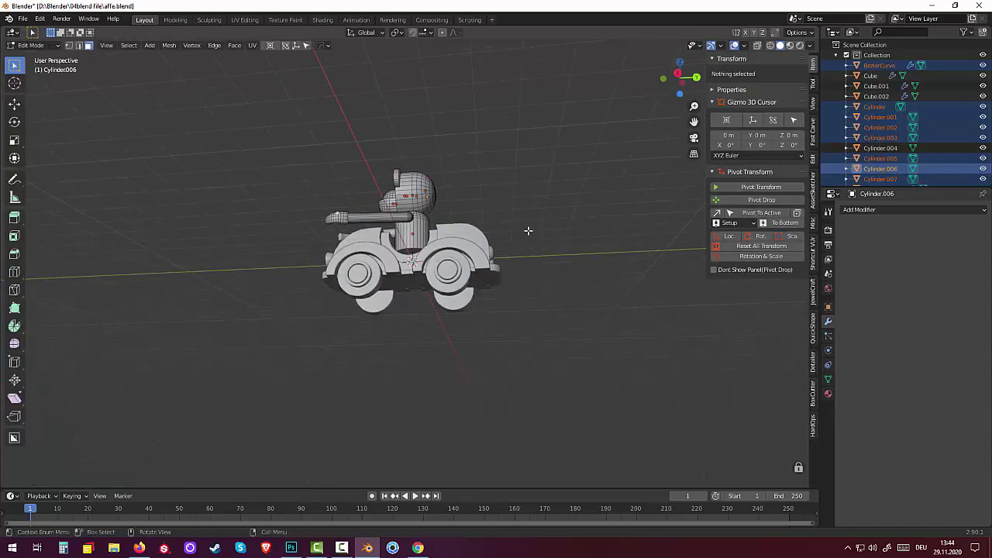
pyautogui.click(412, 255)
pyautogui.moveTo(412, 256); pyautogui.dragTo(431, 276, button='middle')
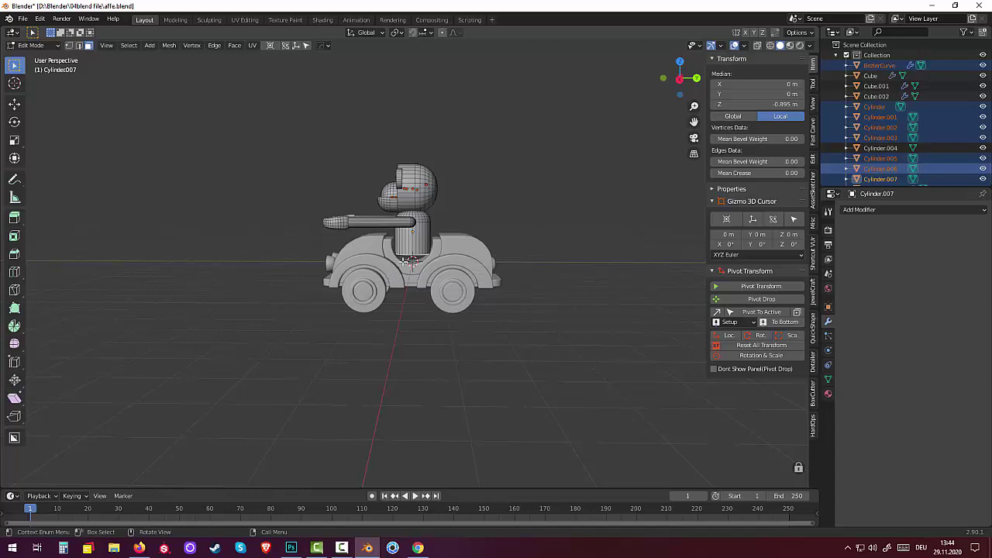
pyautogui.press('g')
pyautogui.press('z')
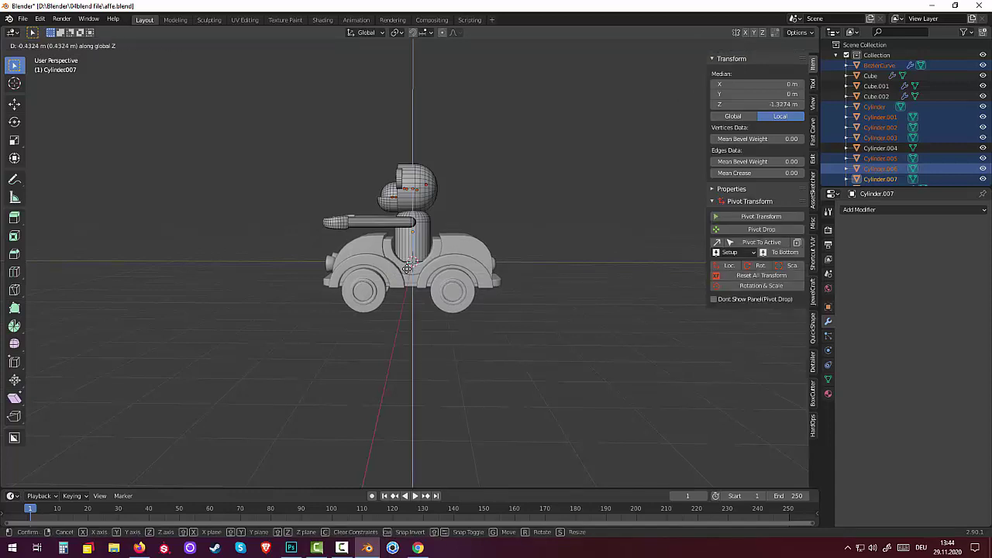
pyautogui.click(407, 268)
pyautogui.moveTo(536, 282)
pyautogui.mouseDown(button='middle')
pyautogui.moveTo(660, 281)
pyautogui.moveTo(593, 289)
pyautogui.moveTo(536, 325)
pyautogui.mouseUp(button='middle')
pyautogui.click(535, 314)
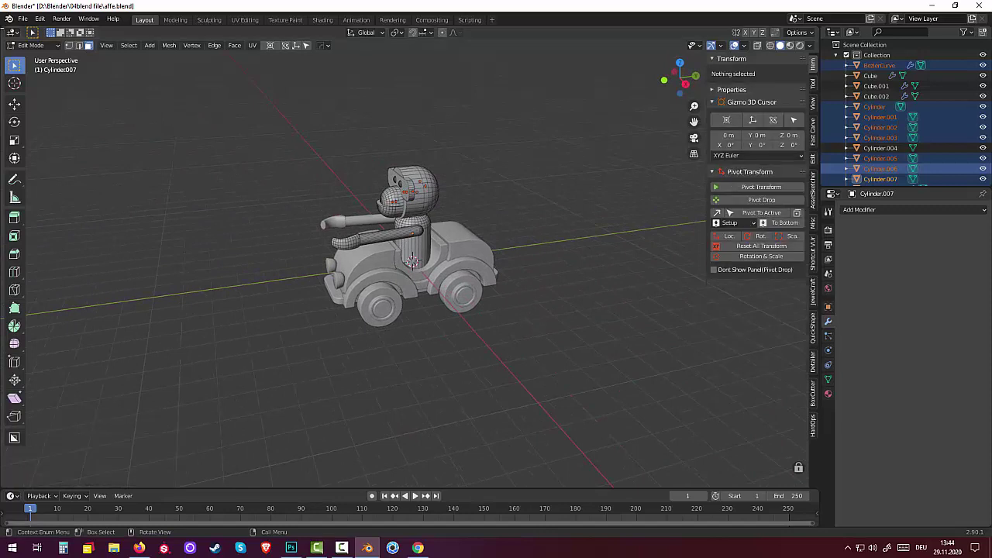
pyautogui.click(23, 19)
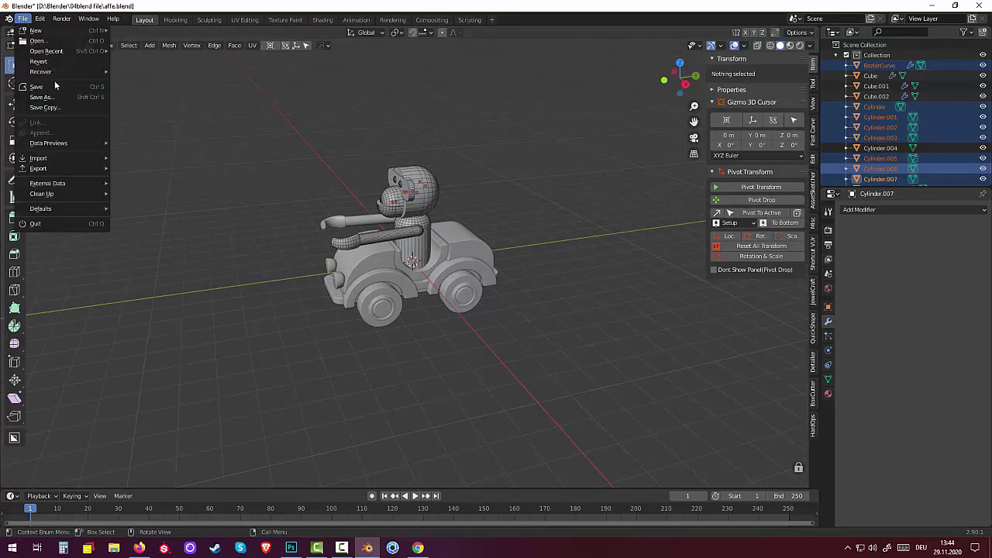
# Switch the viewport back to Object Mode.
pyautogui.click(21, 47)
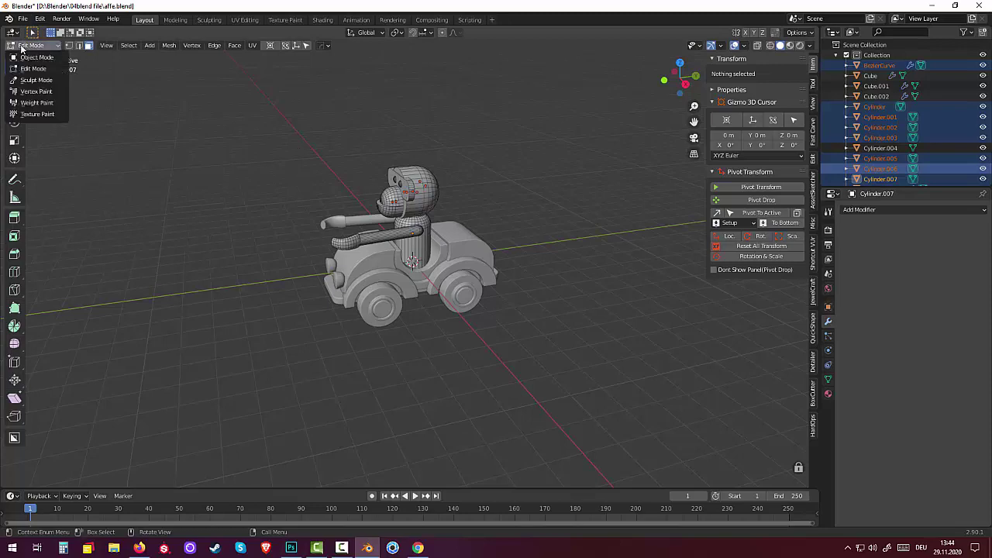
pyautogui.click(35, 58)
pyautogui.click(193, 136)
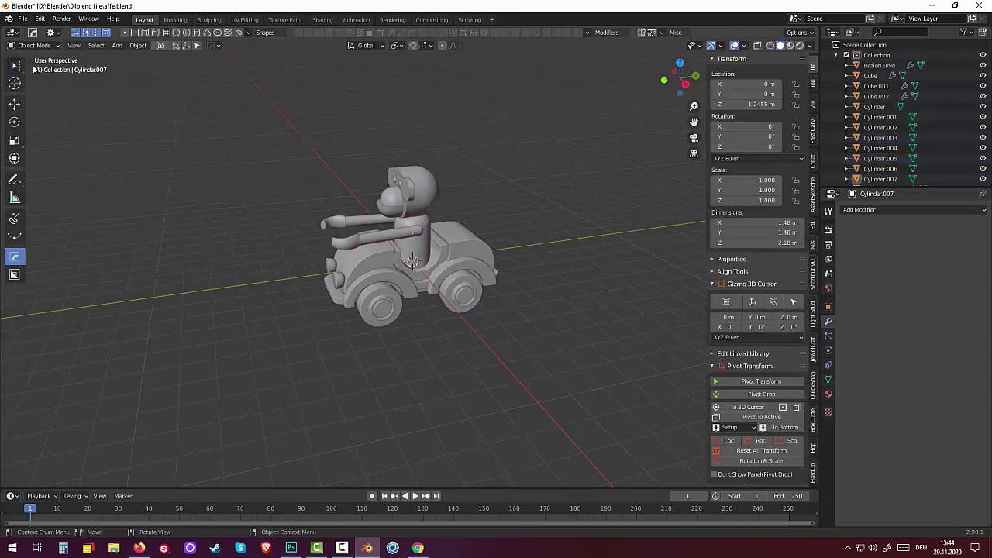
# Append the Cylinder and Cylinder.001 objects from granate.blend.
pyautogui.click(23, 18)
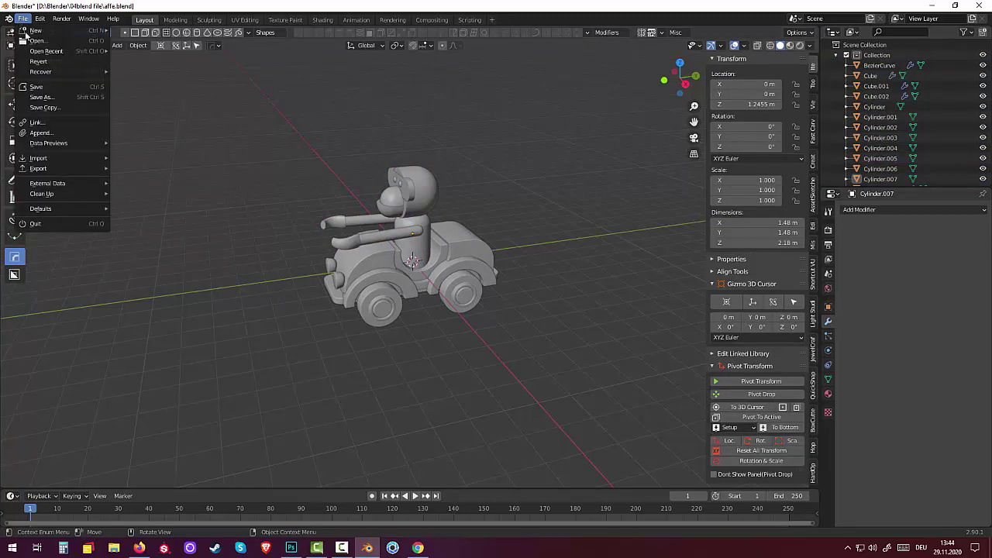
pyautogui.click(56, 133)
pyautogui.click(403, 208)
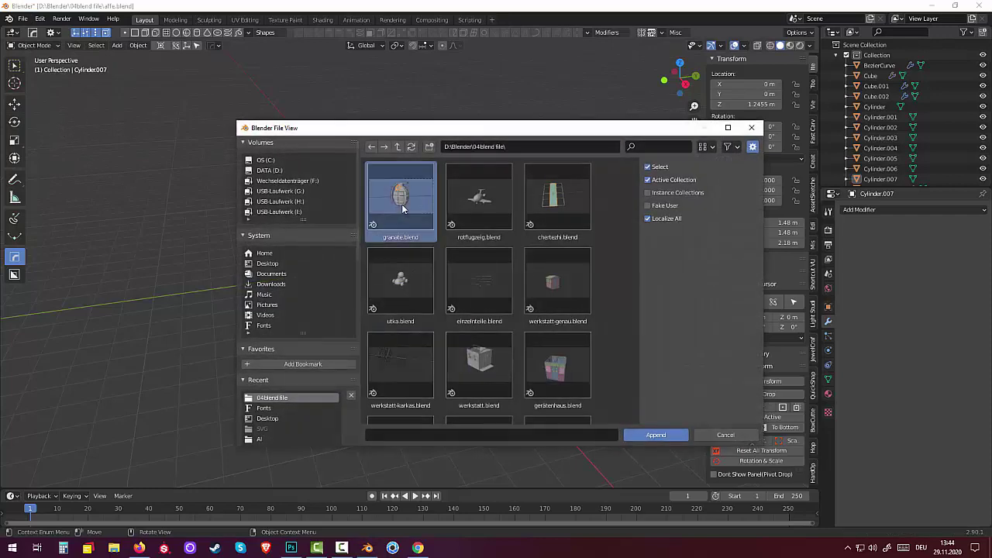
pyautogui.click(656, 434)
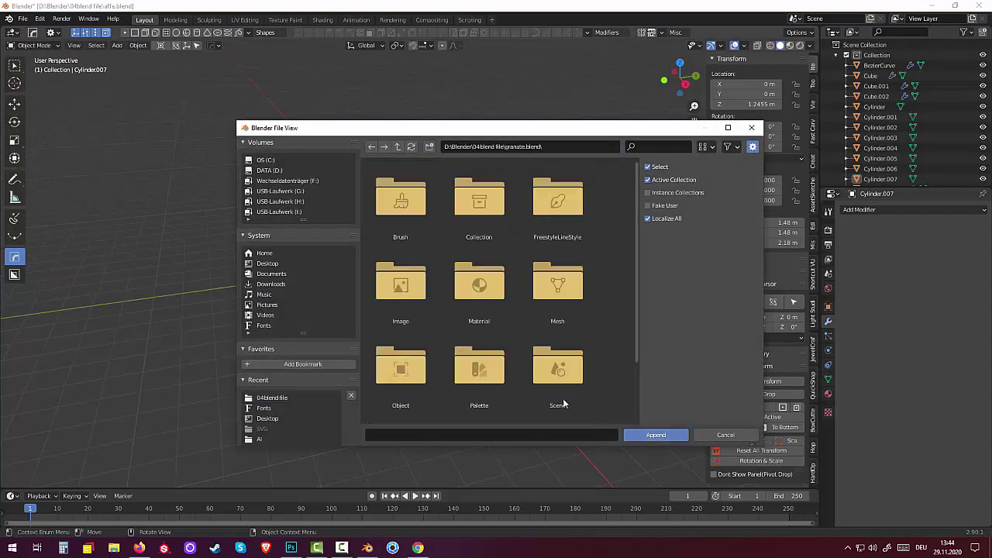
pyautogui.doubleClick(397, 365)
pyautogui.click(397, 218)
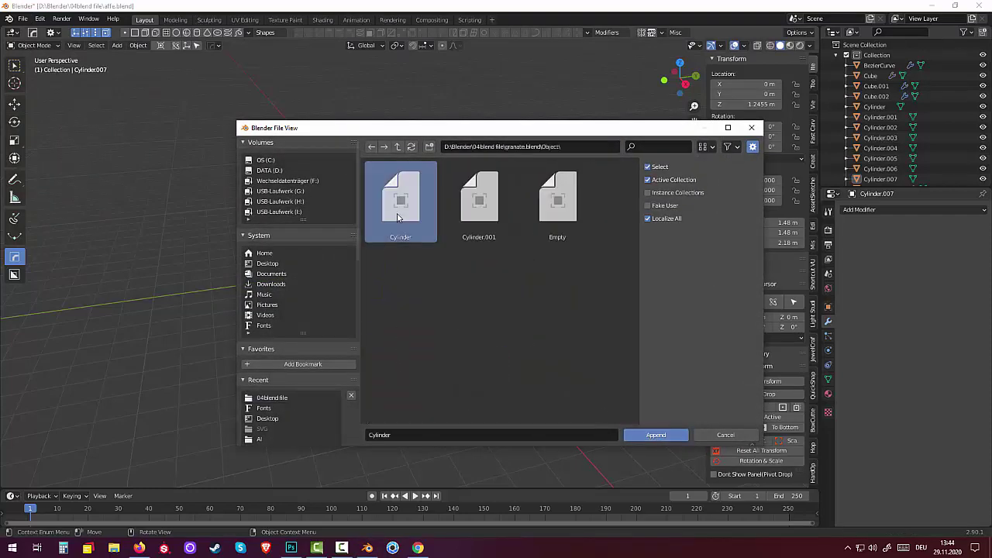
pyautogui.keyDown('shift'); pyautogui.click(481, 209); pyautogui.keyUp('shift')
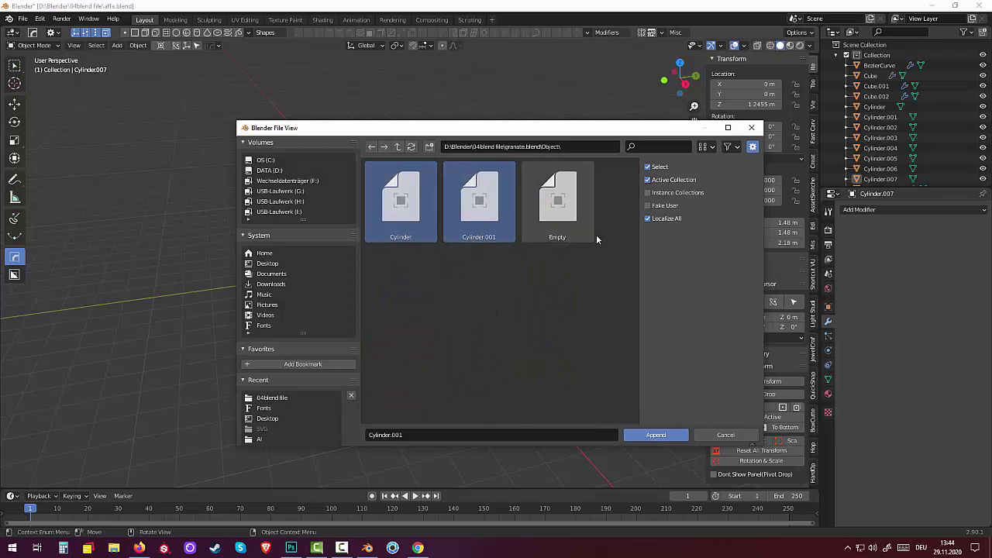
pyautogui.click(661, 436)
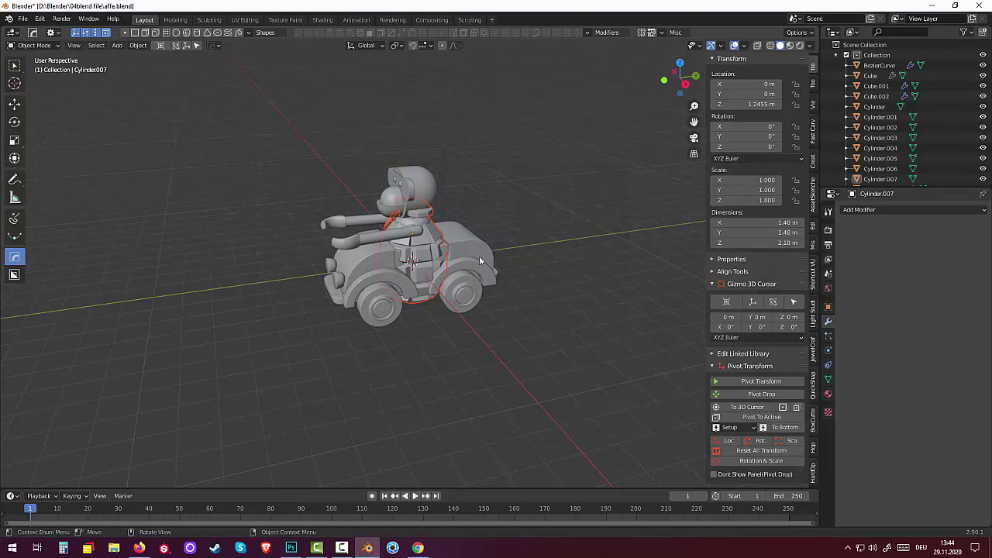
# Move the grenade up beside the monkey and shrink it to 0.692 scale.
pyautogui.press('g')
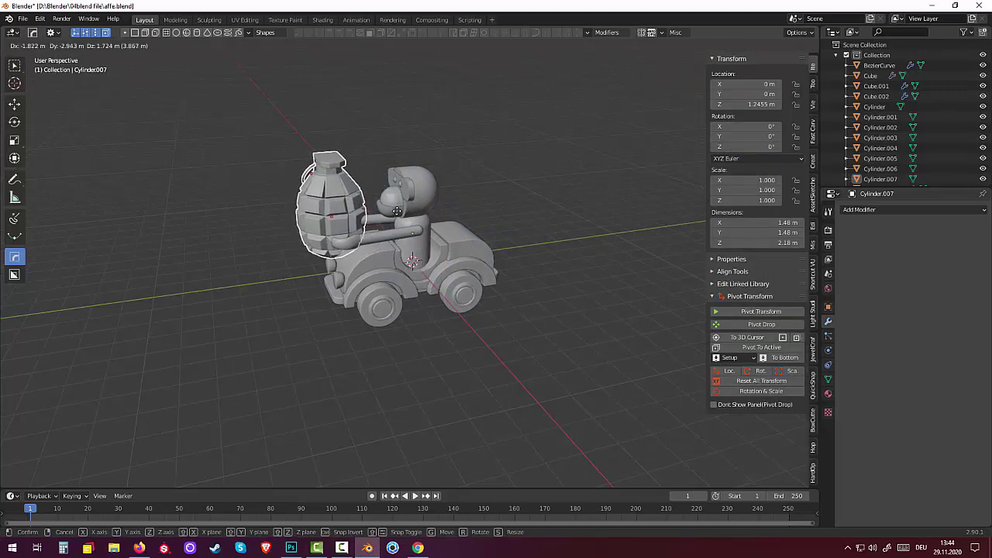
pyautogui.click(397, 210)
pyautogui.moveTo(429, 207); pyautogui.dragTo(511, 204, button='middle')
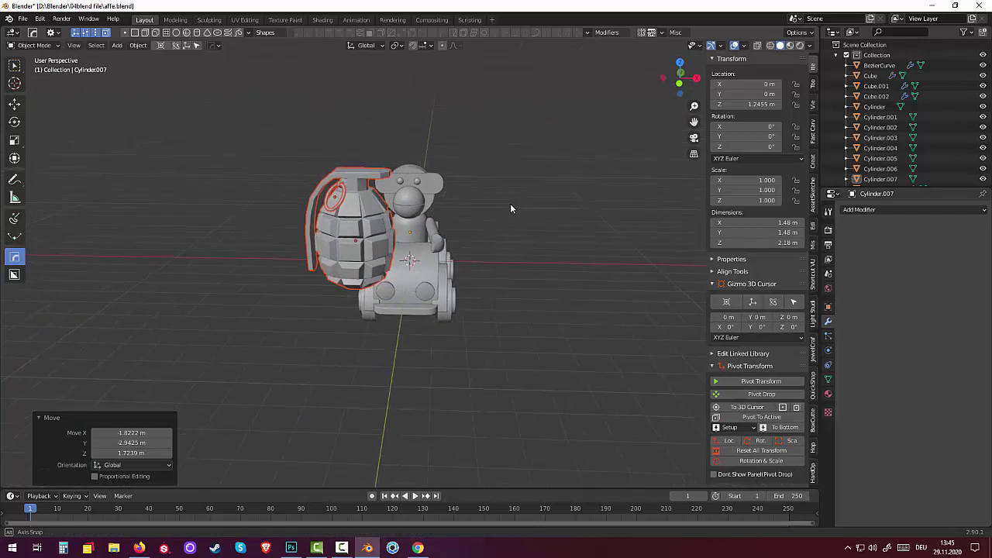
pyautogui.press('KP_6')
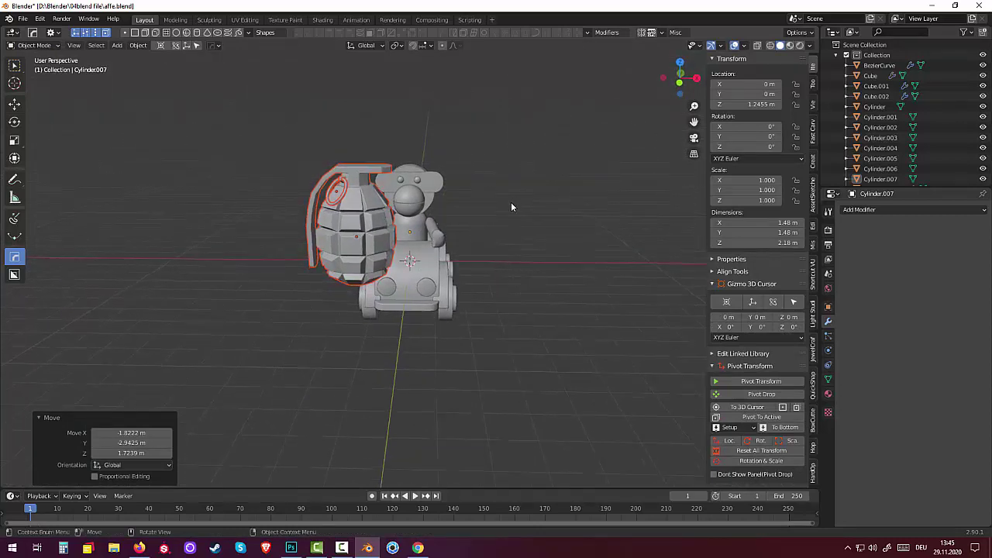
pyautogui.press('KP_3')
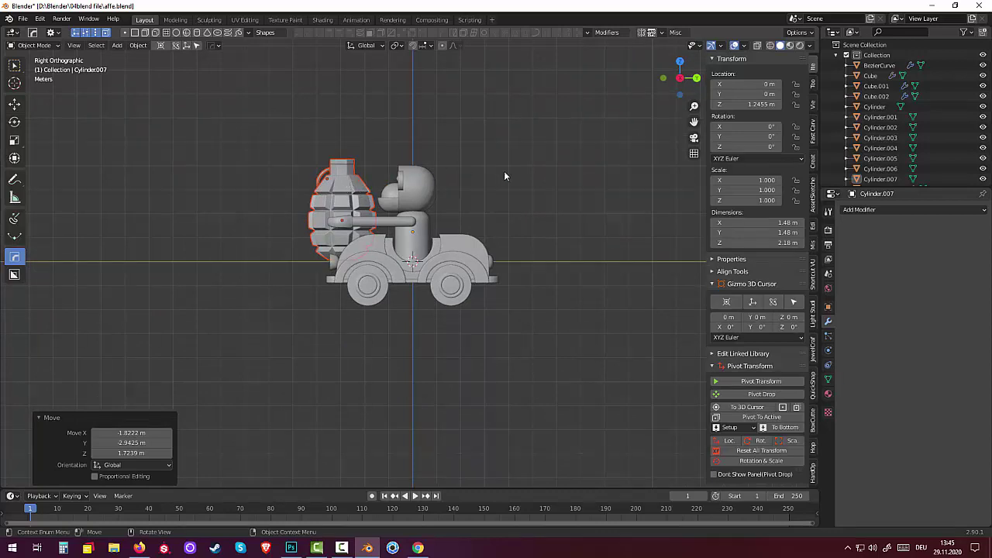
pyautogui.press('s')
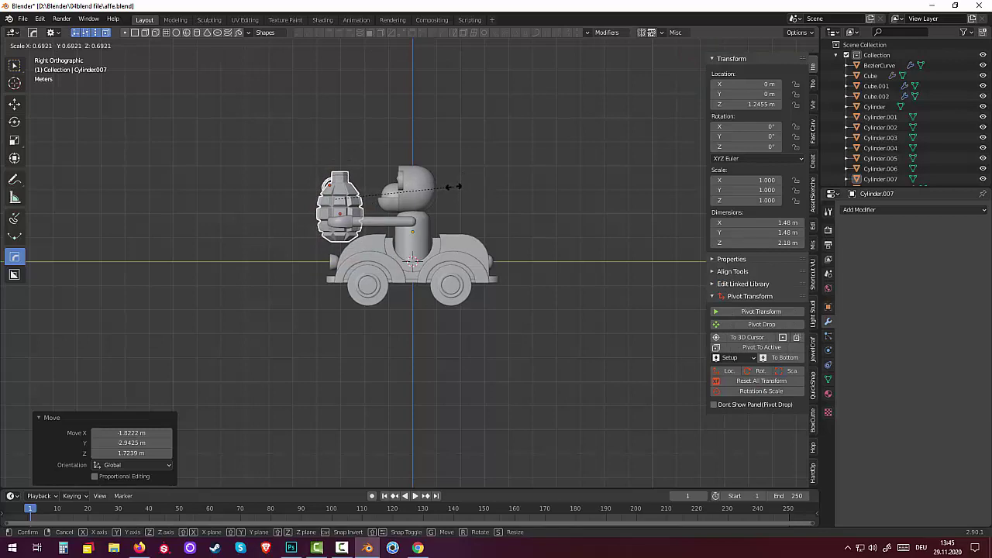
pyautogui.click(455, 192)
pyautogui.moveTo(455, 191)
pyautogui.mouseDown(button='middle')
pyautogui.moveTo(562, 227)
pyautogui.moveTo(460, 196)
pyautogui.mouseUp(button='middle')
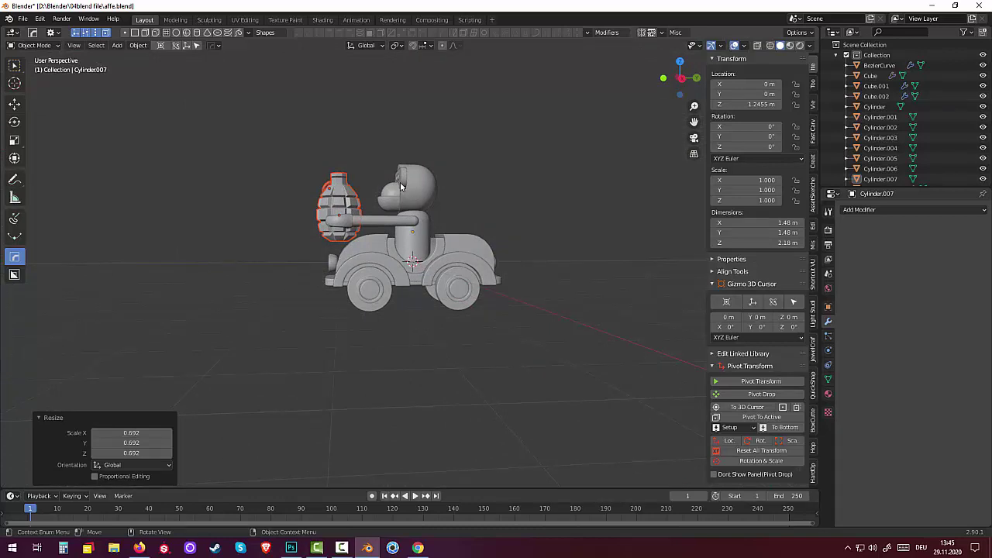
# Rotate the grenade 90° and then 180° about the Z axis.
pyautogui.press('r')
pyautogui.write('z')
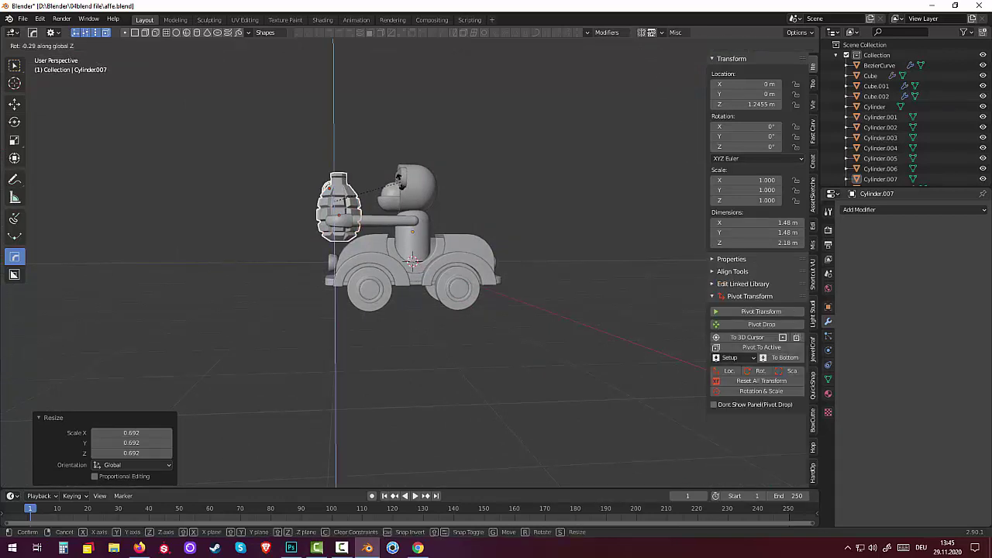
pyautogui.write('90')
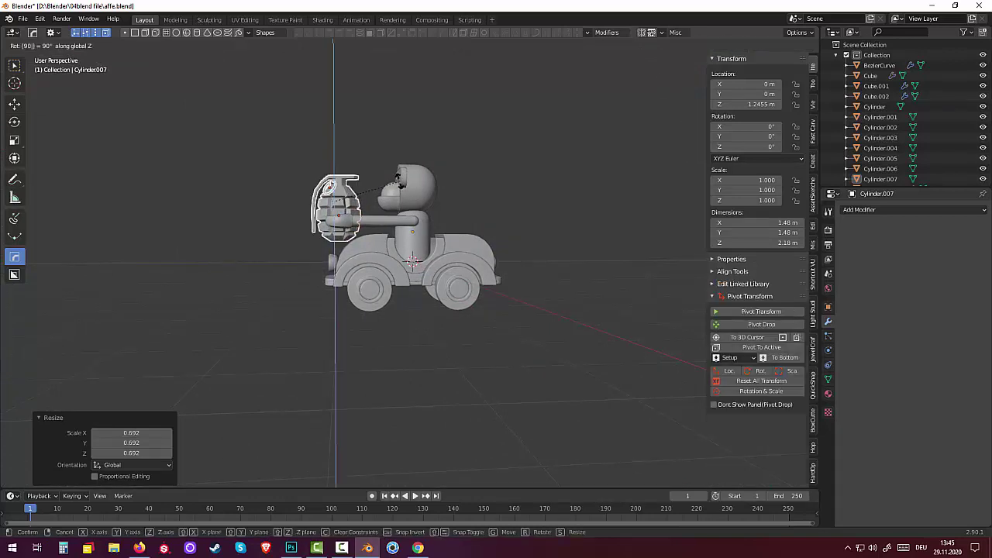
pyautogui.press('Return')
pyautogui.moveTo(421, 199)
pyautogui.mouseDown(button='middle')
pyautogui.moveTo(496, 253)
pyautogui.moveTo(533, 261)
pyautogui.moveTo(545, 234)
pyautogui.moveTo(571, 228)
pyautogui.moveTo(690, 246)
pyautogui.moveTo(507, 232)
pyautogui.moveTo(442, 249)
pyautogui.mouseUp(button='middle')
pyautogui.press('r')
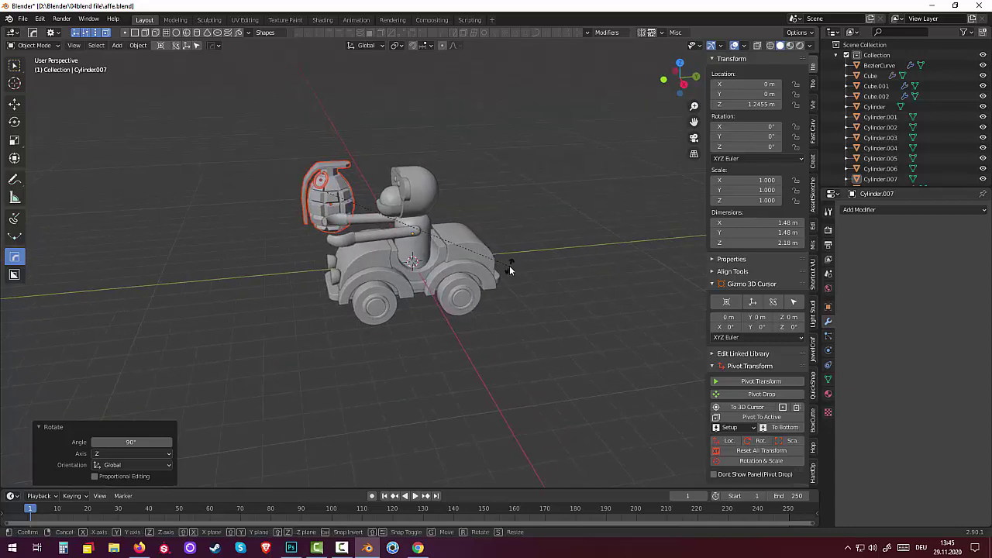
pyautogui.press('z')
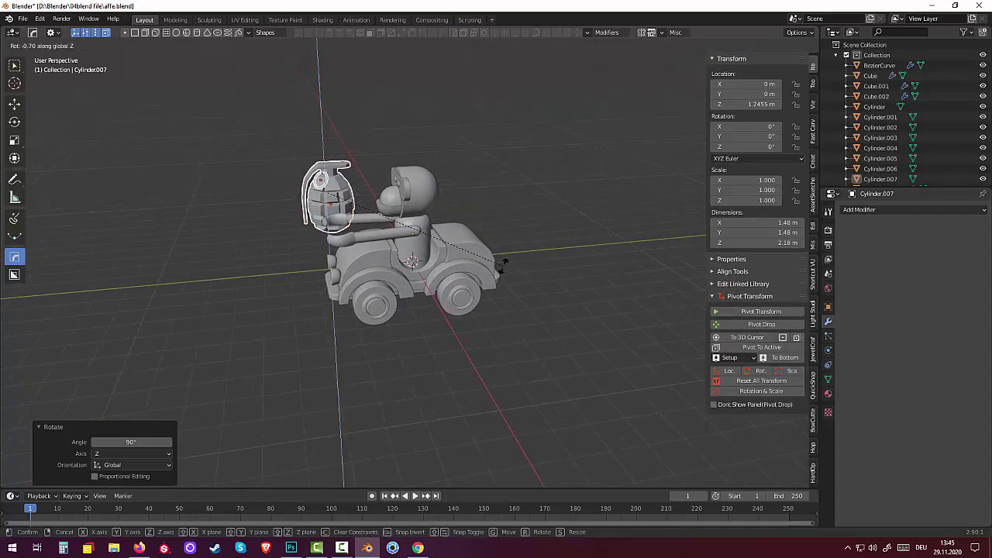
pyautogui.write('18')
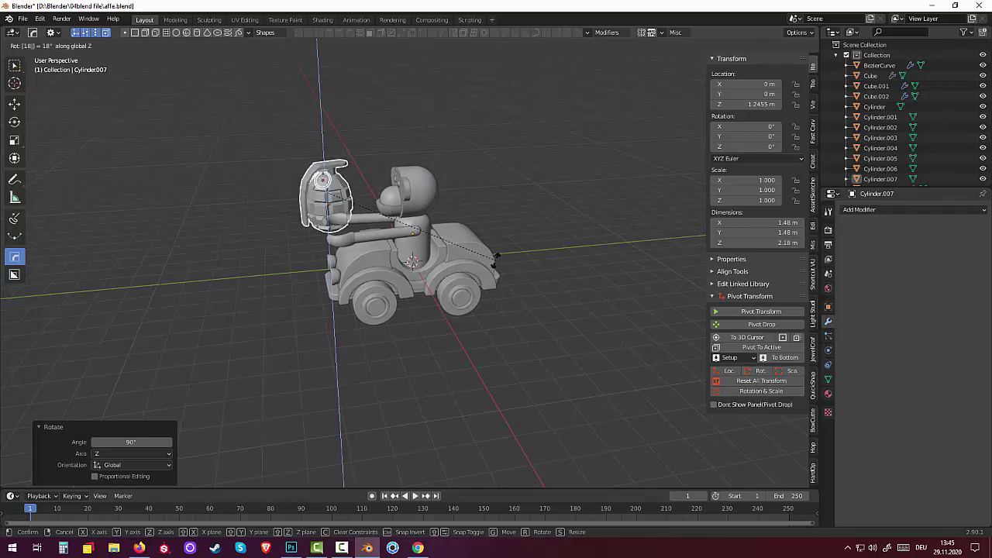
pyautogui.write('0')
pyautogui.press('Return')
pyautogui.moveTo(364, 234)
pyautogui.mouseDown(button='middle')
pyautogui.moveTo(360, 215)
pyautogui.moveTo(466, 221)
pyautogui.mouseUp(button='middle')
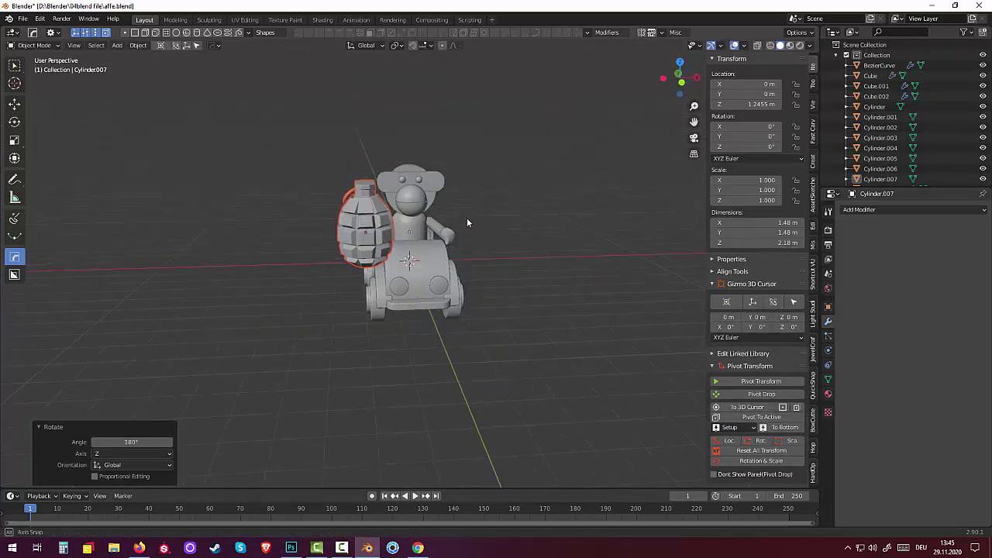
# In front orthographic view, move the grenade before the monkey, then shift it 0.3162 m along Y.
pyautogui.press('KP_5')
pyautogui.press('KP_3')
pyautogui.press('KP_1')
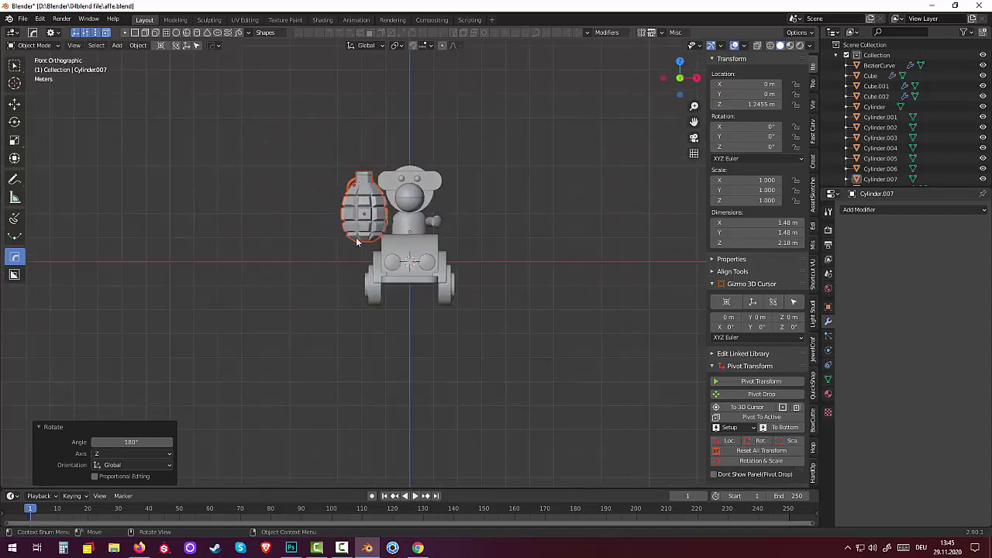
pyautogui.press('g')
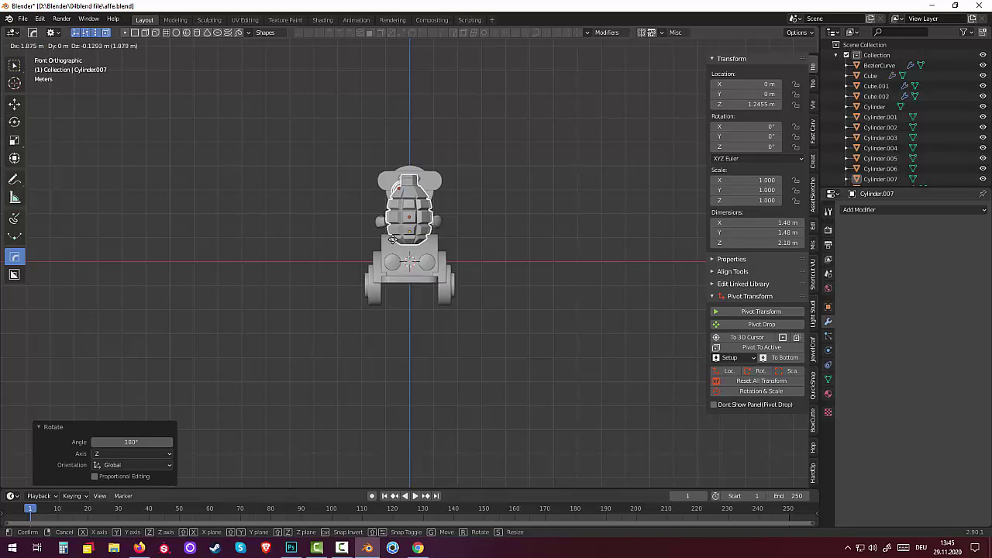
pyautogui.click(393, 243)
pyautogui.moveTo(426, 243)
pyautogui.mouseDown(button='middle')
pyautogui.moveTo(289, 271)
pyautogui.moveTo(211, 302)
pyautogui.moveTo(181, 325)
pyautogui.moveTo(186, 353)
pyautogui.moveTo(344, 291)
pyautogui.moveTo(343, 248)
pyautogui.moveTo(323, 249)
pyautogui.mouseUp(button='middle')
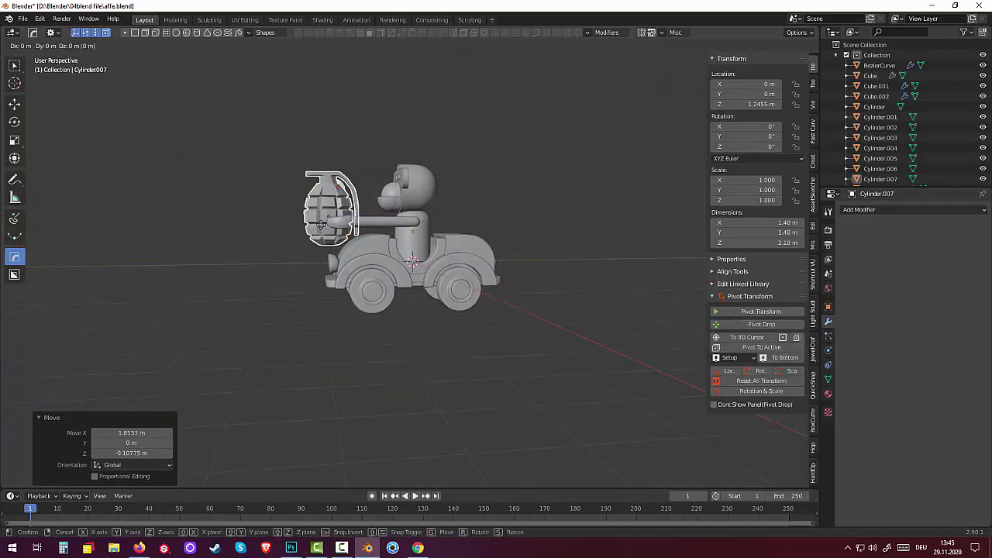
pyautogui.press('g')
pyautogui.press('y')
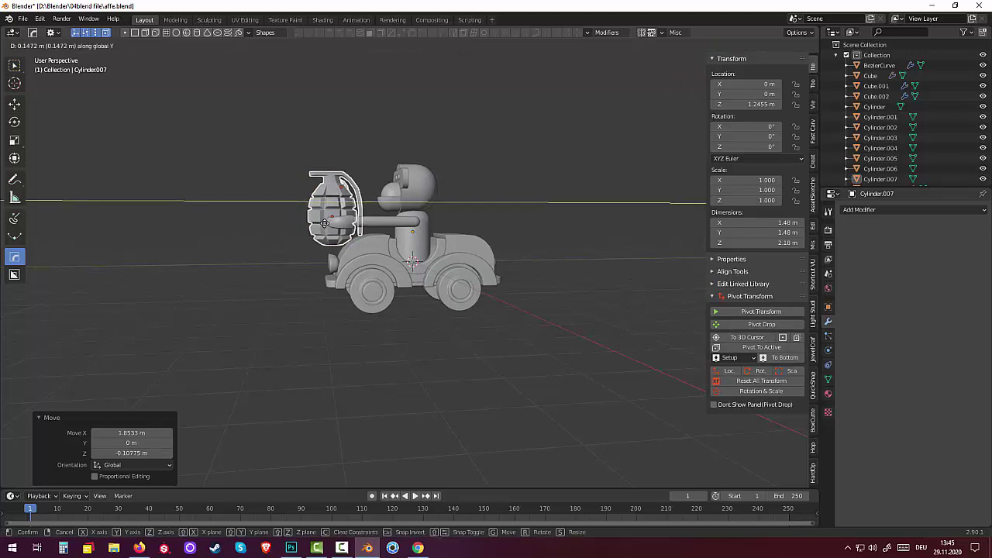
pyautogui.click(329, 220)
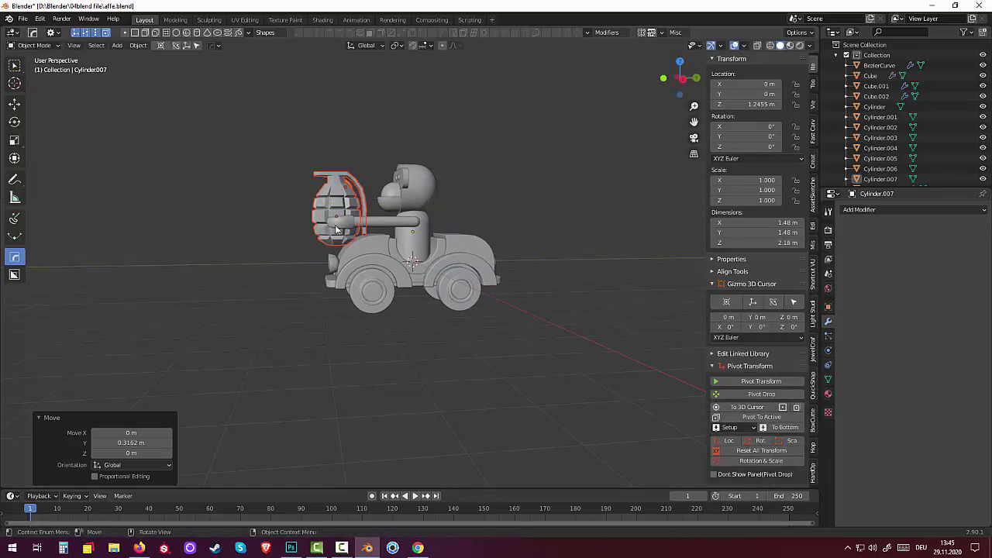
pyautogui.moveTo(329, 220); pyautogui.dragTo(439, 295, button='middle')
# Enlarge the grenade to 1.078 times its size and deselect it.
pyautogui.press('s')
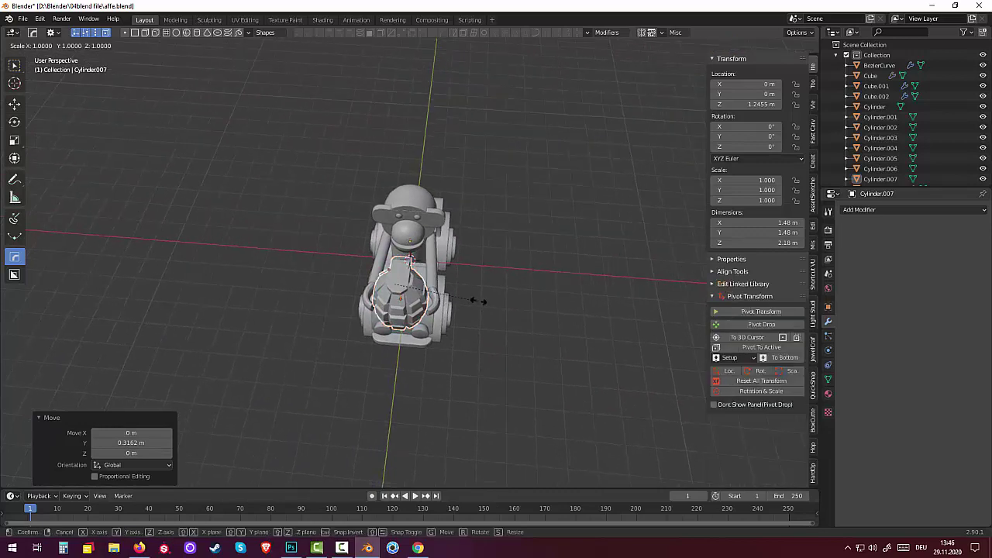
pyautogui.click(484, 297)
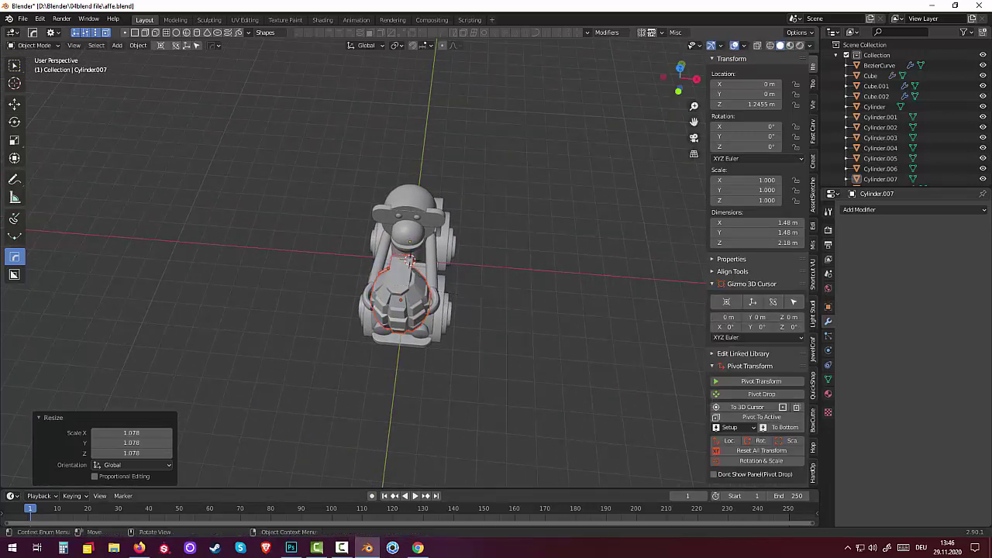
pyautogui.click(501, 313)
pyautogui.moveTo(494, 310); pyautogui.dragTo(393, 250, button='middle')
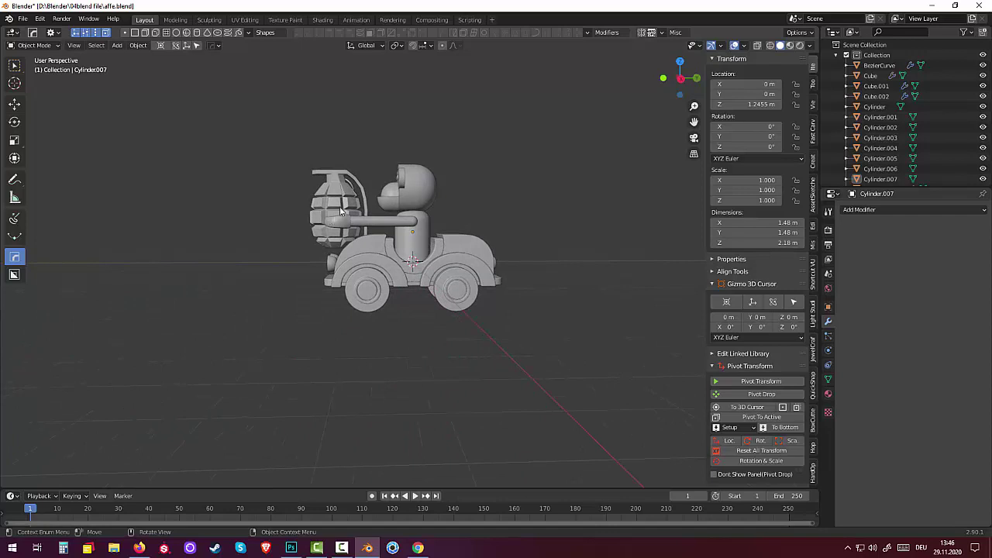
pyautogui.press('z')
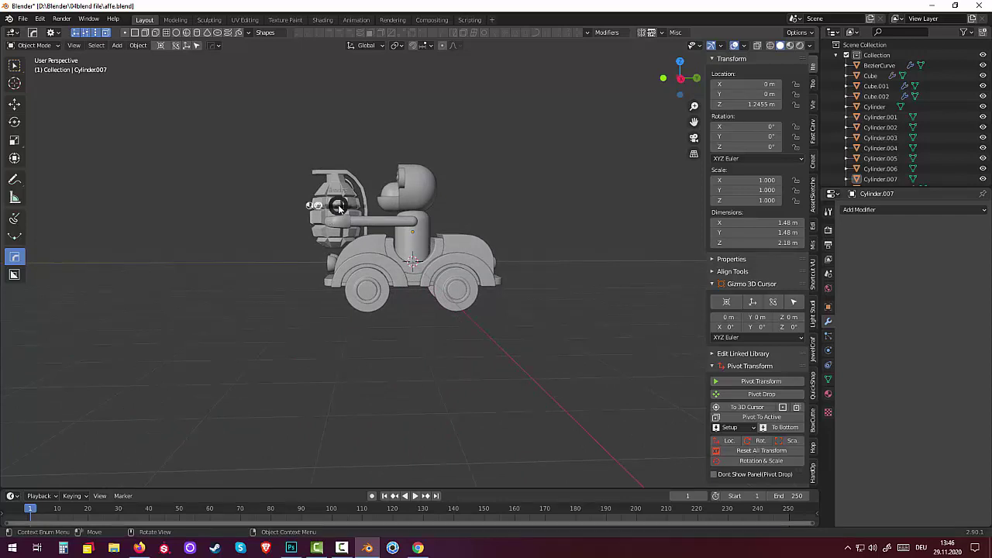
pyautogui.click(337, 204)
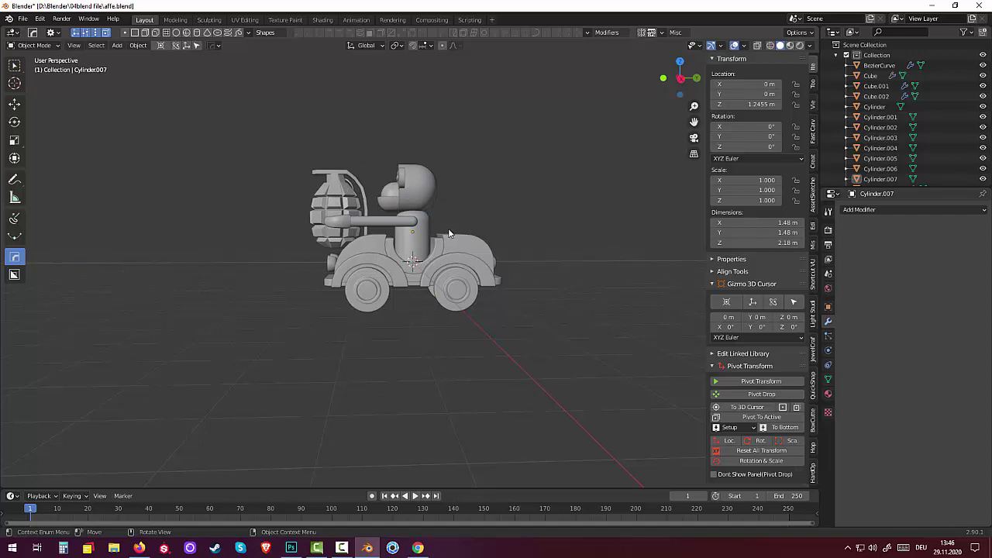
# Lift the grenade 0.2109 m along Z, level with the monkey's outstretched hand.
pyautogui.press('z')
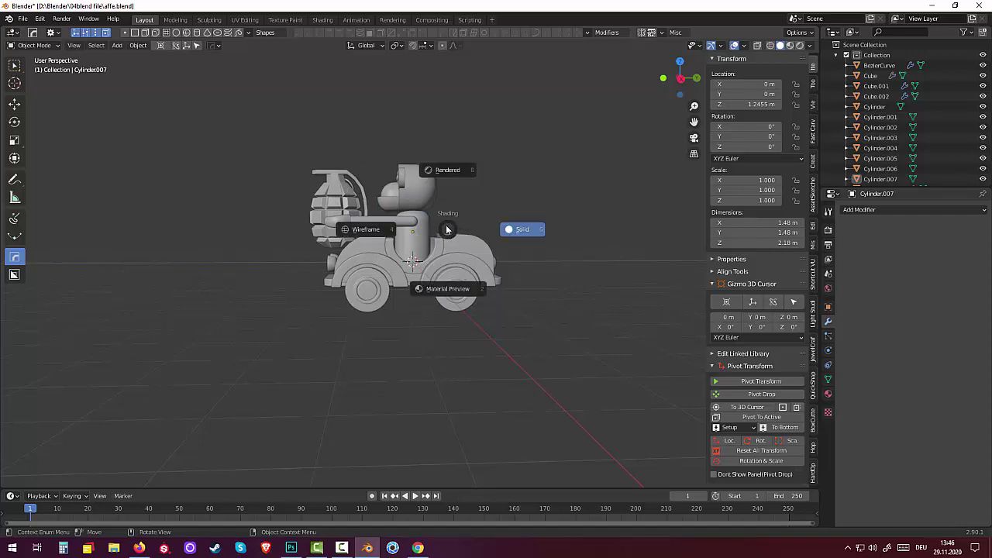
pyautogui.click(505, 224)
pyautogui.click(338, 203)
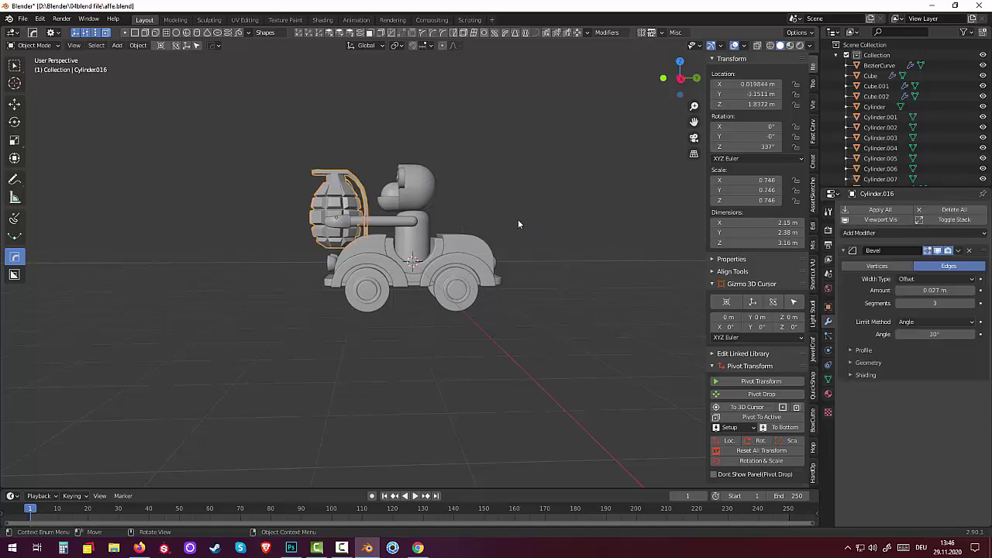
pyautogui.press('g')
pyautogui.press('z')
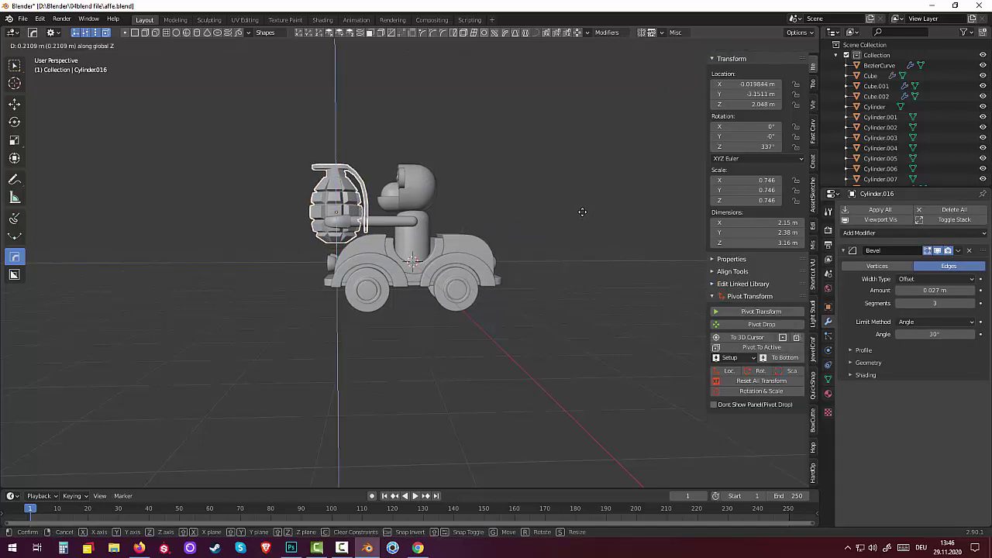
pyautogui.click(582, 211)
pyautogui.click(614, 270)
pyautogui.moveTo(613, 271)
pyautogui.mouseDown(button='middle')
pyautogui.moveTo(700, 297)
pyautogui.moveTo(799, 293)
pyautogui.moveTo(626, 287)
pyautogui.moveTo(609, 269)
pyautogui.moveTo(641, 288)
pyautogui.mouseUp(button='middle')
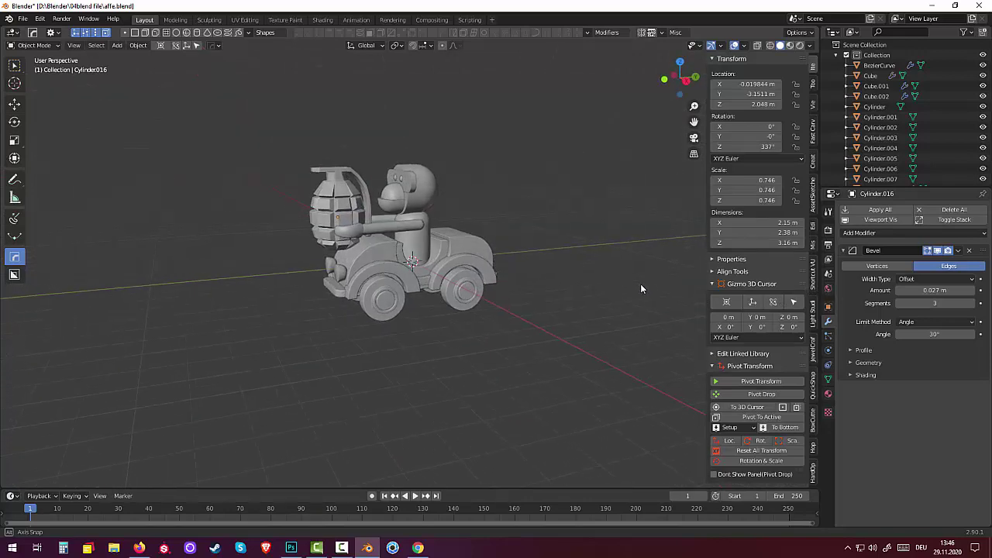
pyautogui.scroll(2, 623, 278)
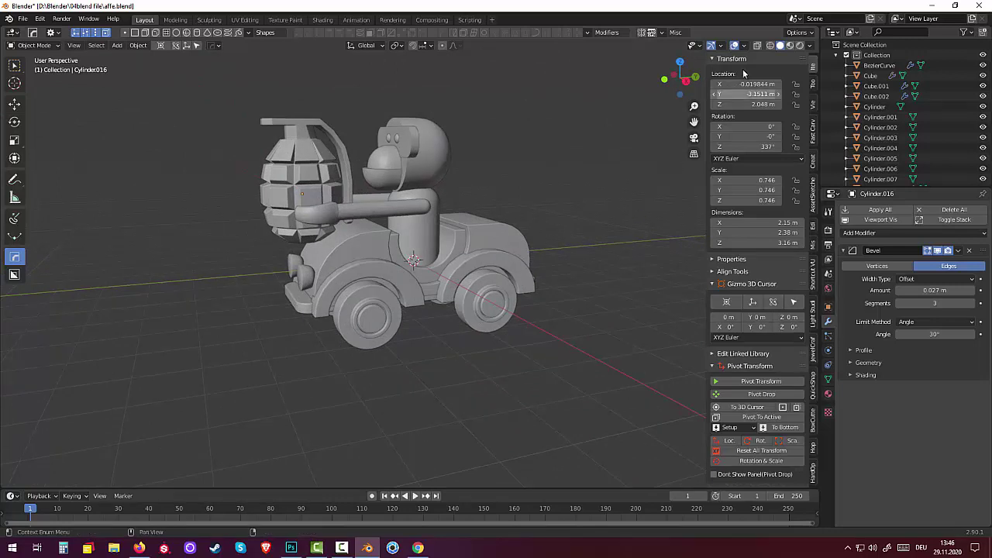
# Switch the viewport to Material Preview and frame the whole car.
pyautogui.click(790, 46)
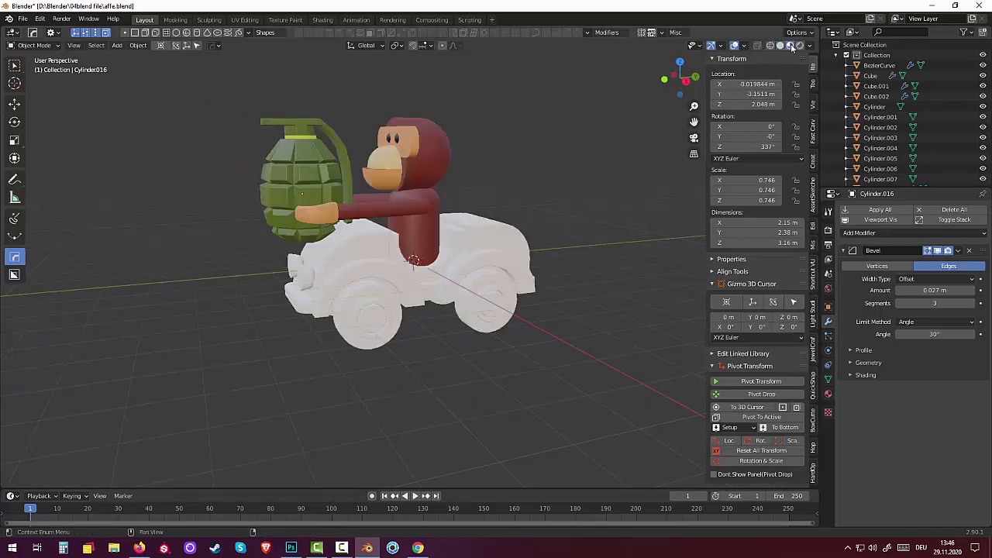
pyautogui.moveTo(657, 152)
pyautogui.mouseDown(button='middle')
pyautogui.moveTo(608, 245)
pyautogui.moveTo(615, 225)
pyautogui.moveTo(563, 248)
pyautogui.moveTo(617, 237)
pyautogui.mouseUp(button='middle')
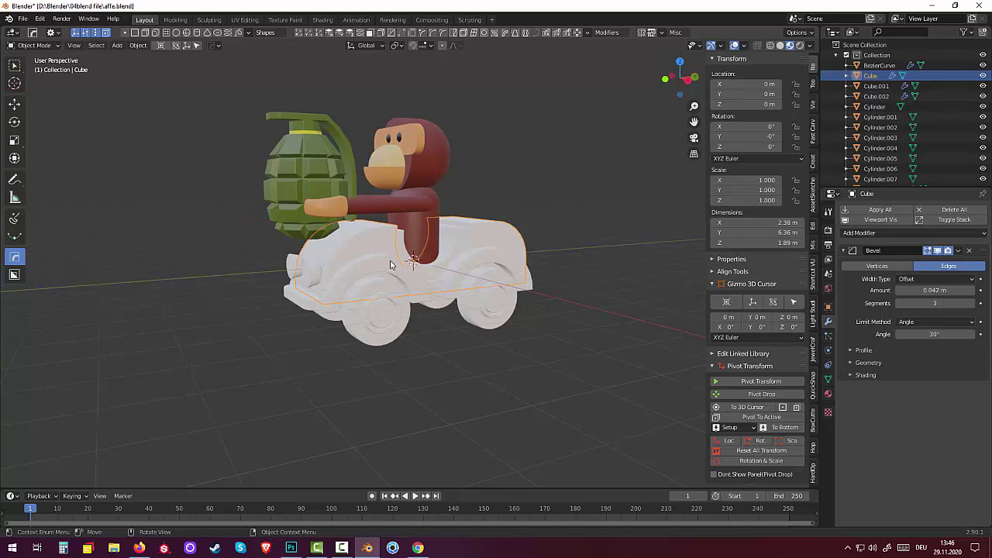
pyautogui.scroll(-2, 390, 265)
pyautogui.moveTo(390, 265)
pyautogui.mouseDown(button='middle')
pyautogui.moveTo(492, 317)
pyautogui.moveTo(483, 316)
pyautogui.moveTo(466, 342)
pyautogui.mouseUp(button='middle')
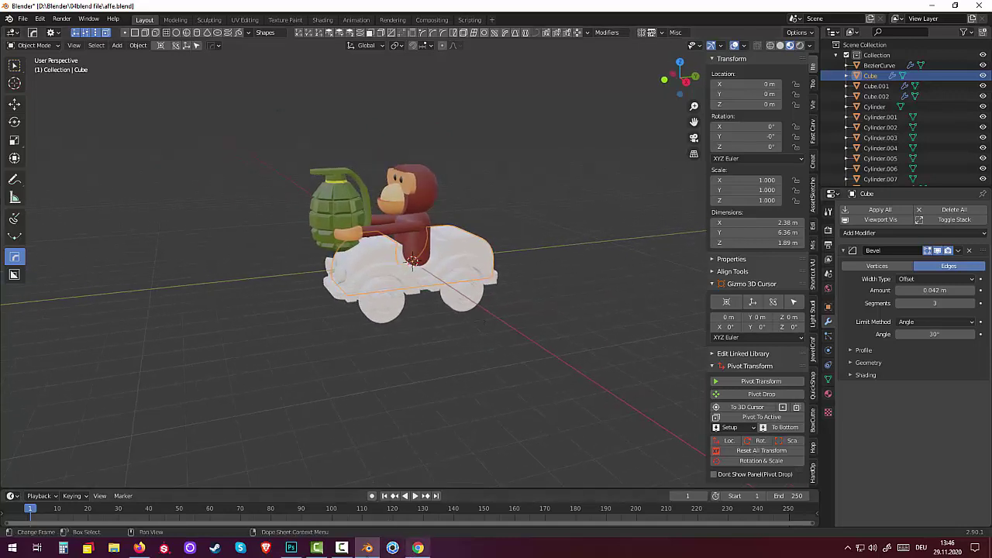
pyautogui.moveTo(341, 548)
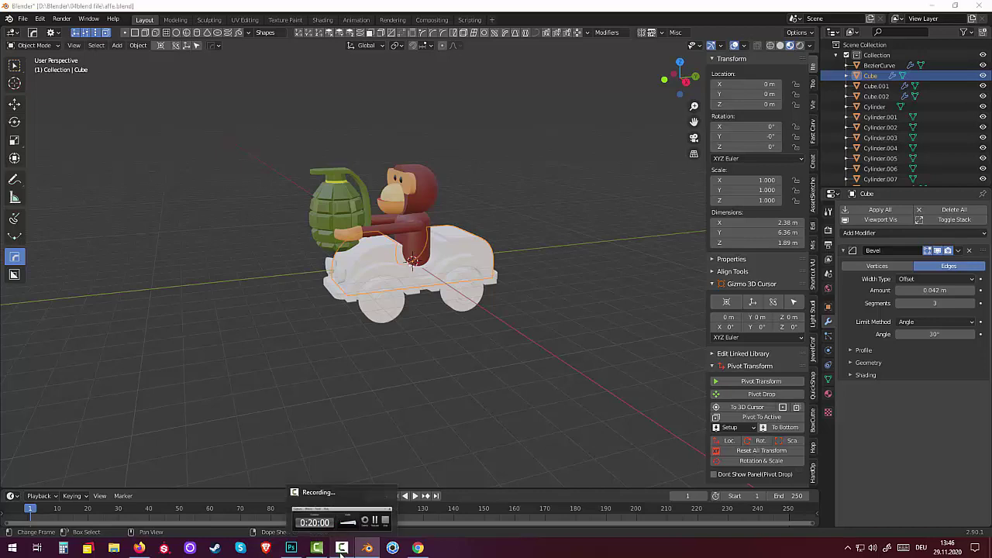
pyautogui.click(341, 550)
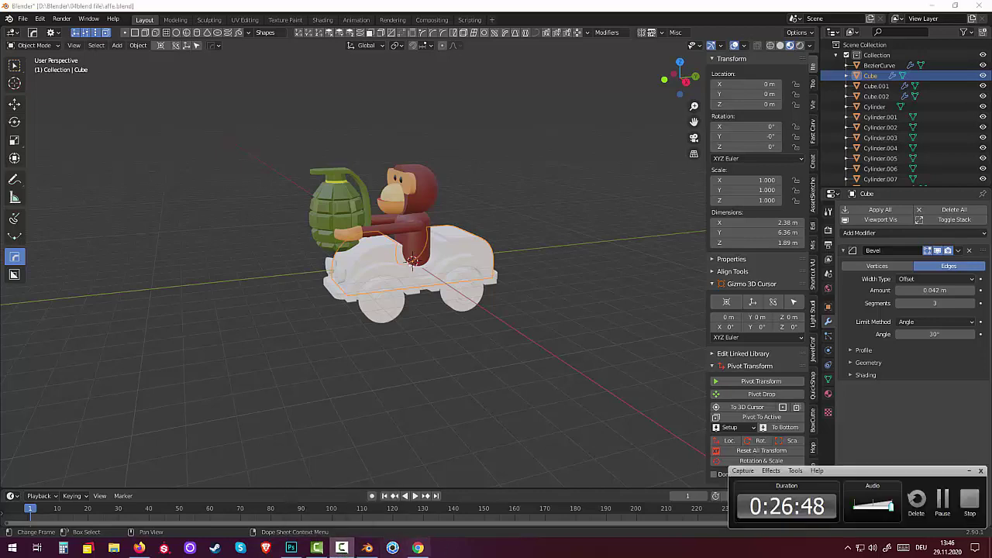
pyautogui.click(939, 509)
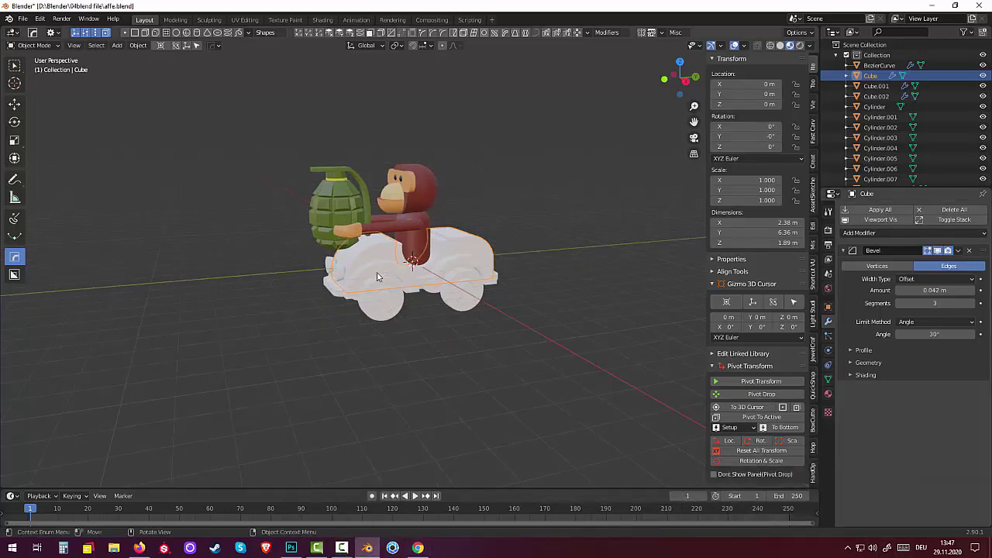
# Give the rear wheel and the front wheel the dark Material.005.
pyautogui.click(383, 320)
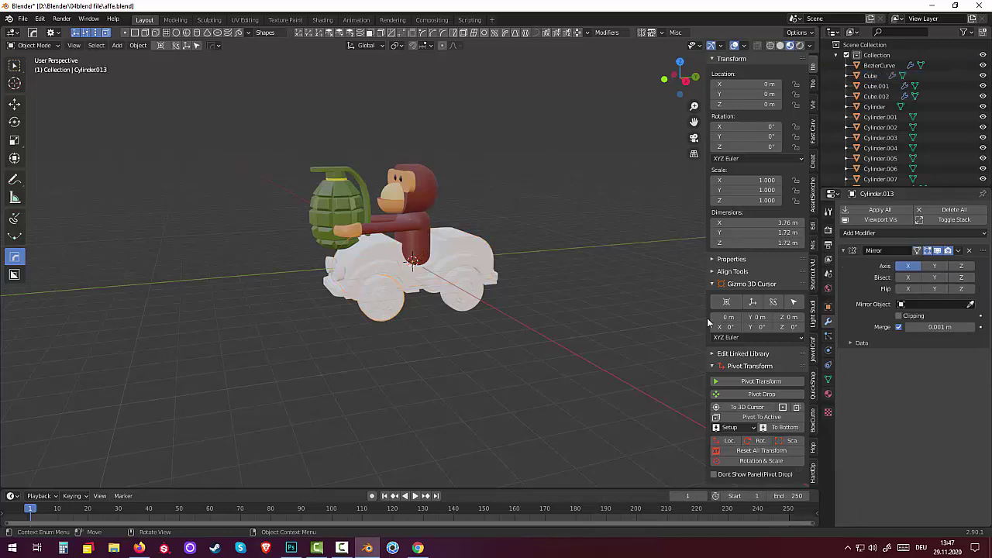
pyautogui.click(827, 394)
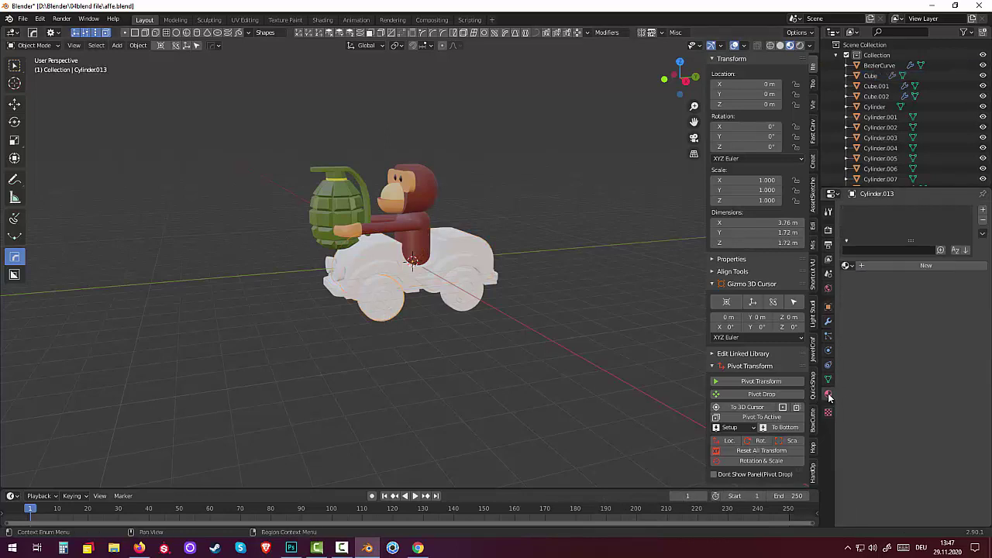
pyautogui.click(849, 265)
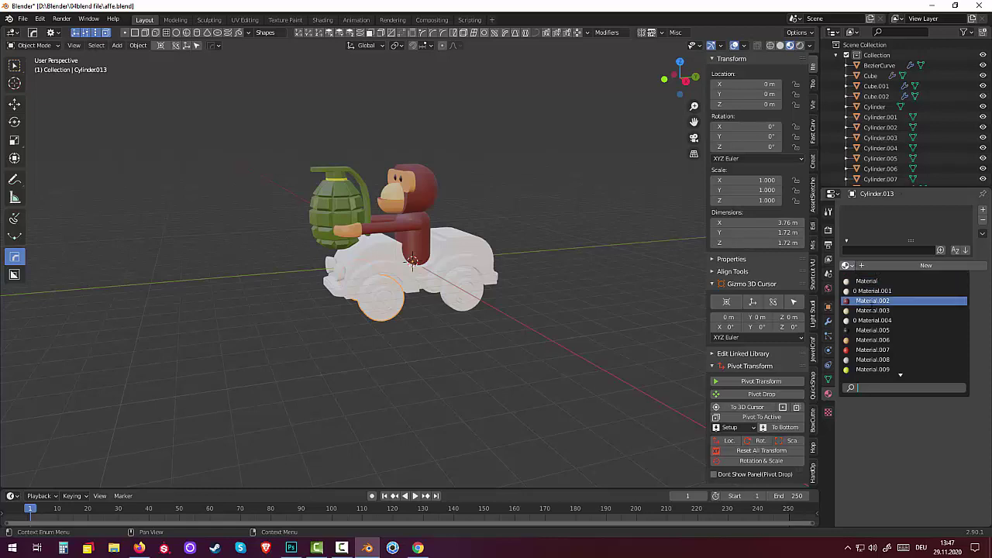
pyautogui.click(874, 331)
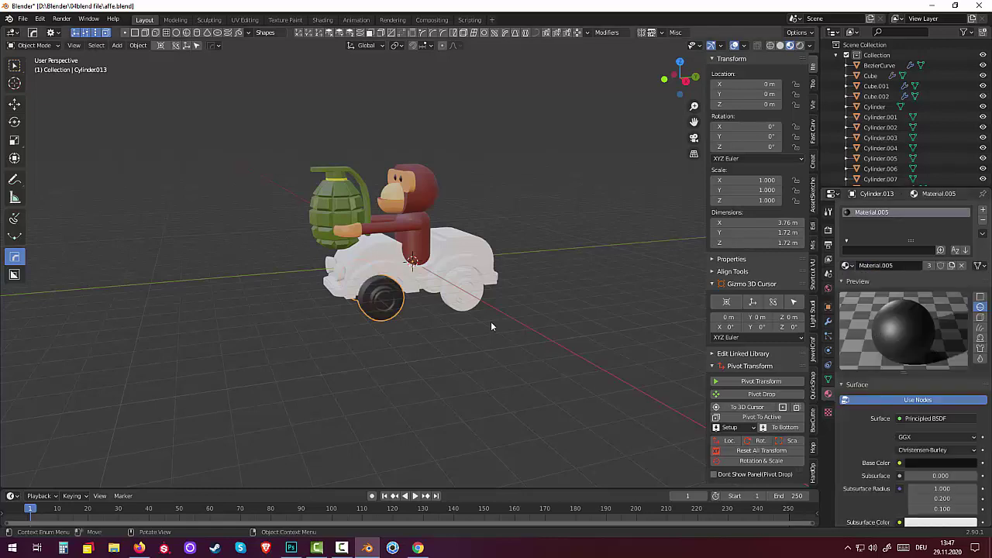
pyautogui.click(461, 306)
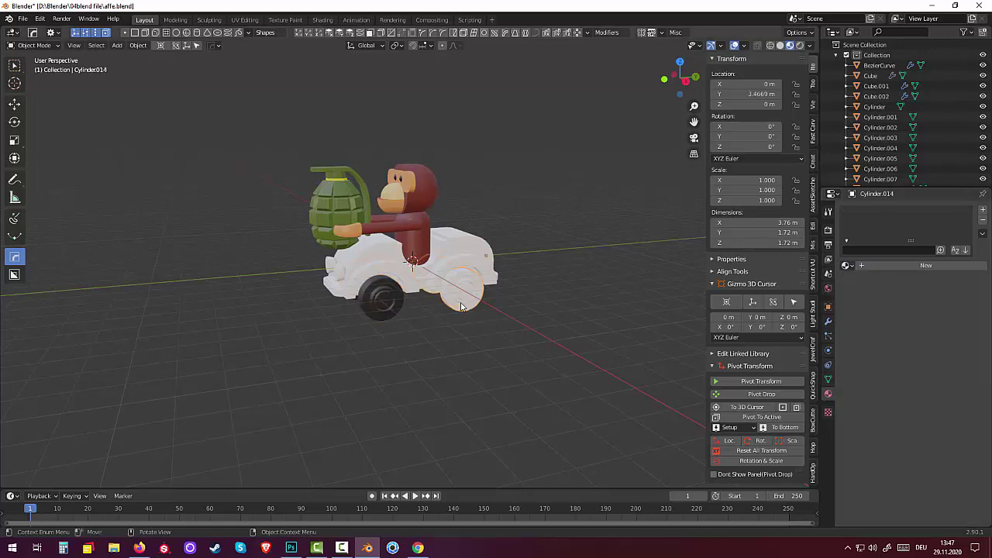
pyautogui.click(853, 266)
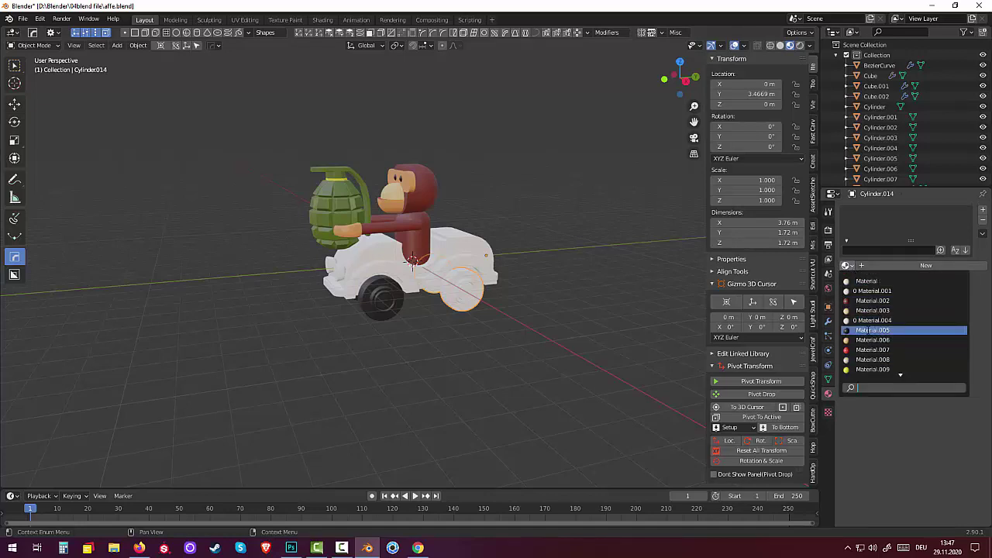
pyautogui.click(864, 330)
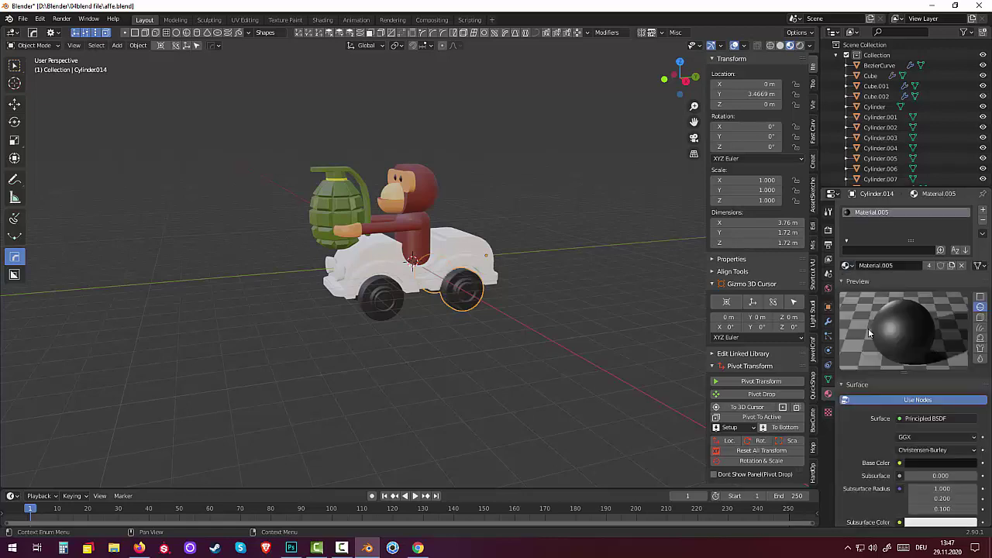
pyautogui.click(389, 261)
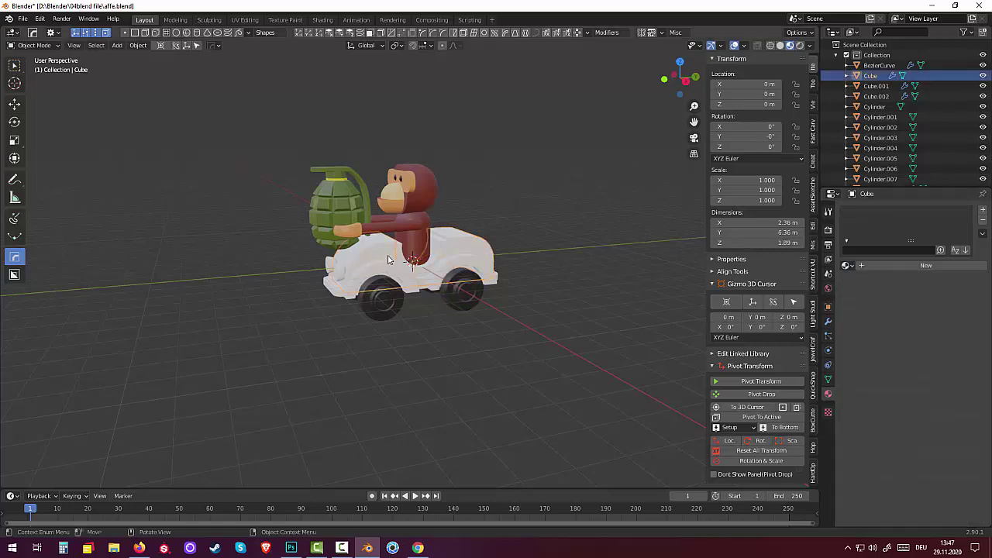
# Make the car body red with Material.007 and select the fender object.
pyautogui.click(848, 265)
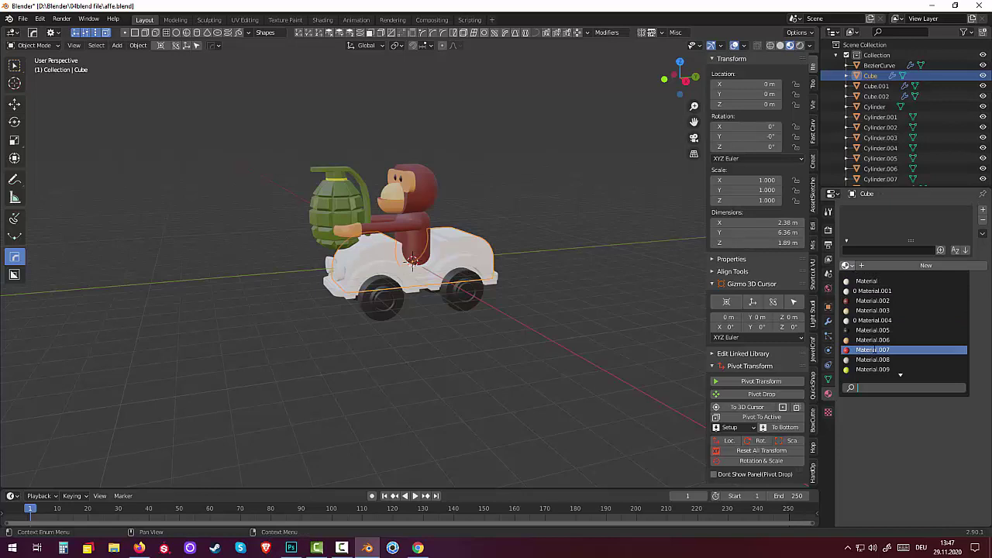
pyautogui.click(872, 351)
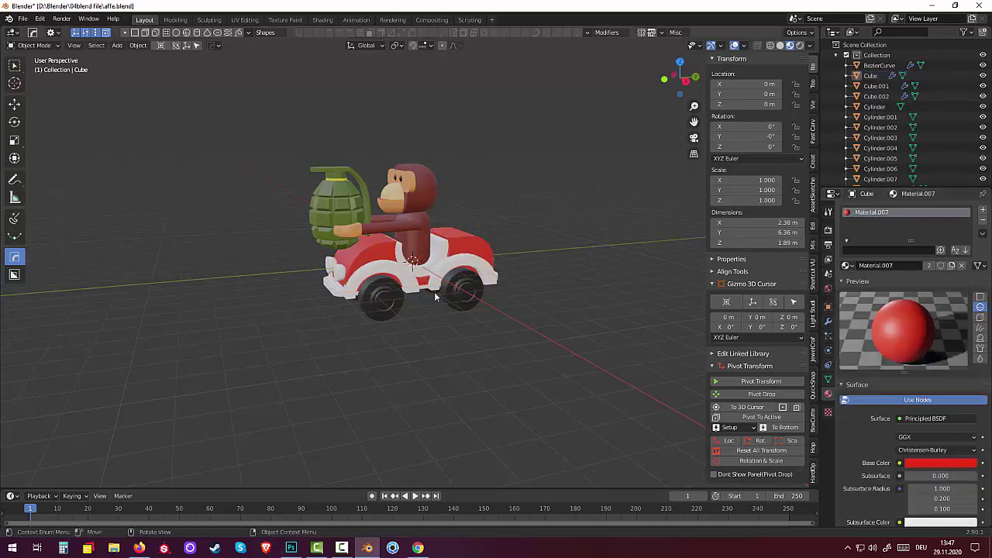
pyautogui.click(418, 269)
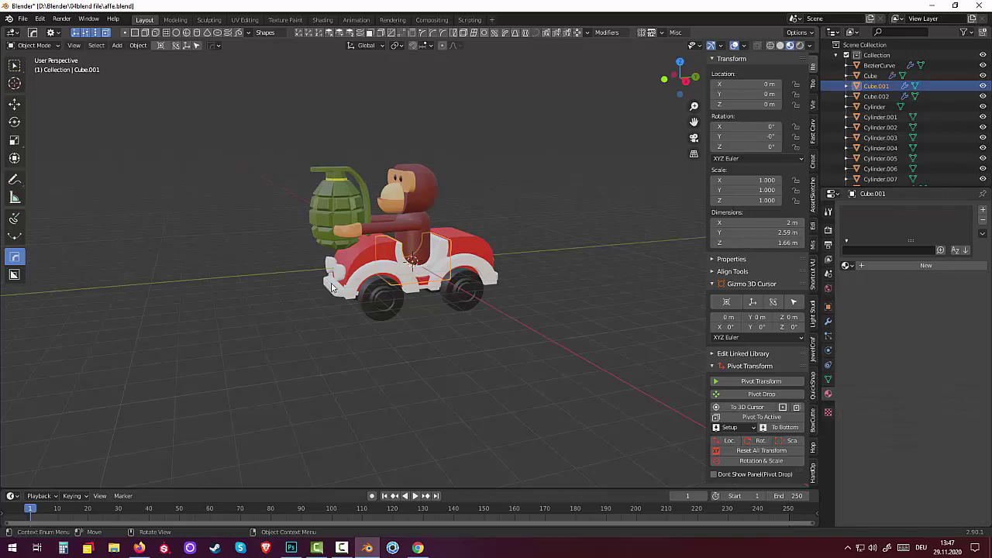
pyautogui.click(386, 341)
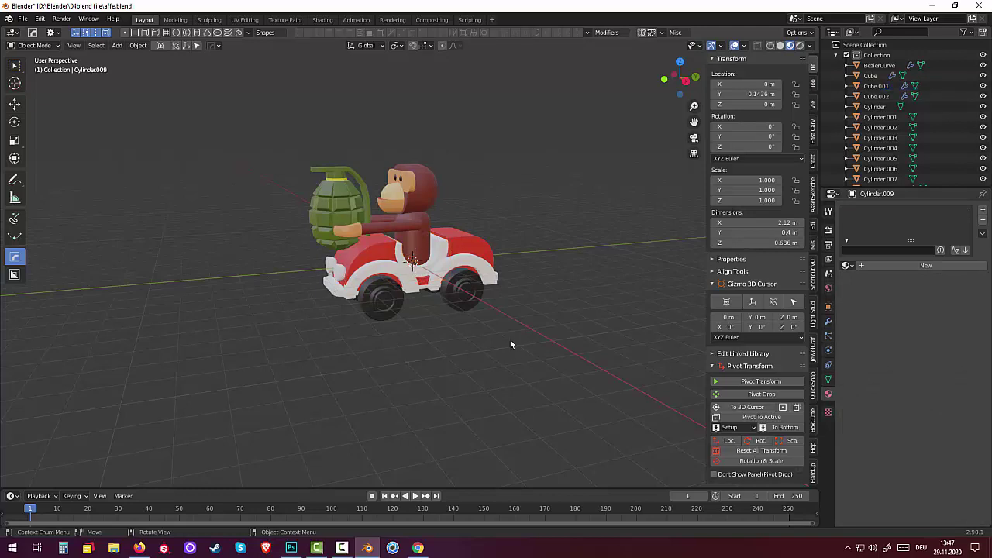
pyautogui.moveTo(510, 341); pyautogui.dragTo(494, 340, button='middle')
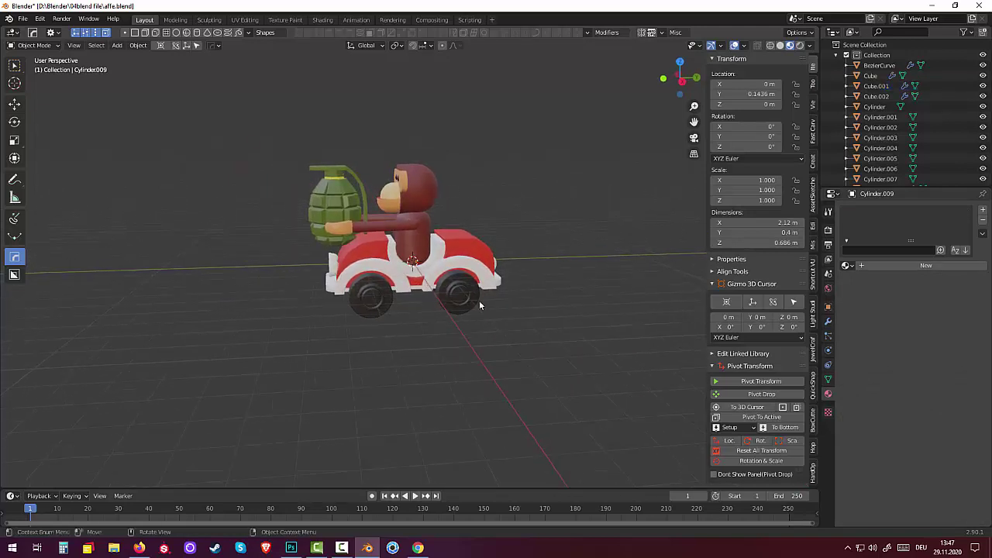
pyautogui.click(393, 280)
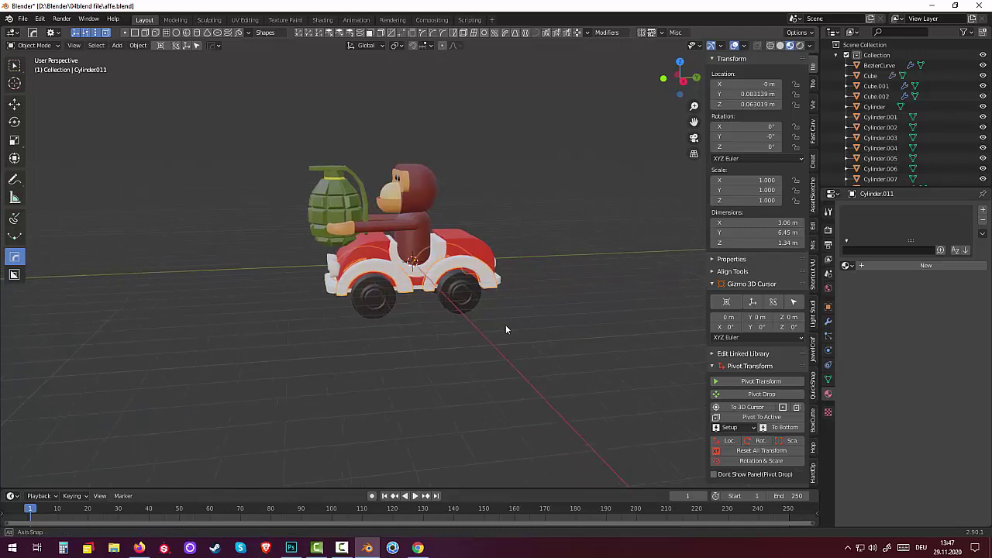
pyautogui.moveTo(505, 329); pyautogui.dragTo(542, 330, button='middle')
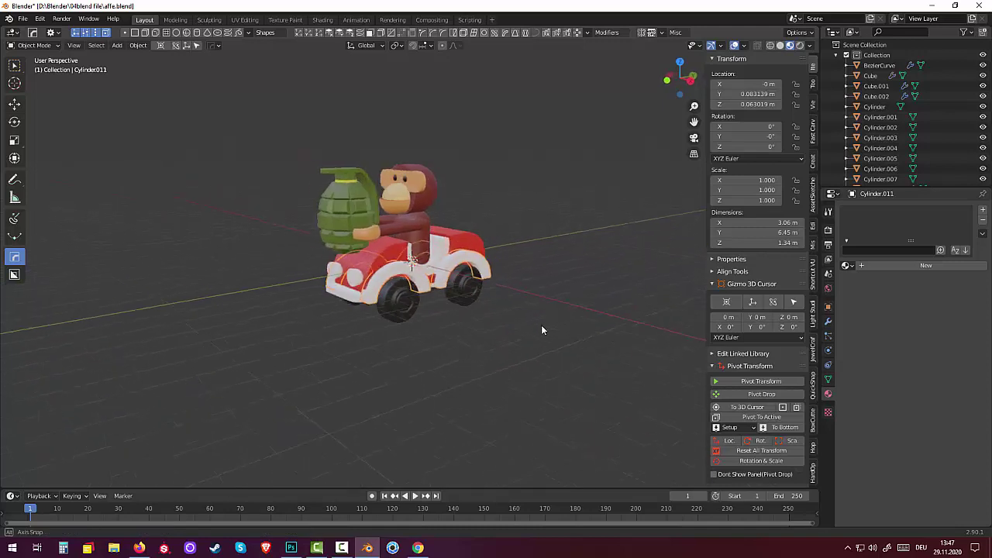
# Assign the orange Material.006 to the Cylinder.011 fenders.
pyautogui.click(847, 265)
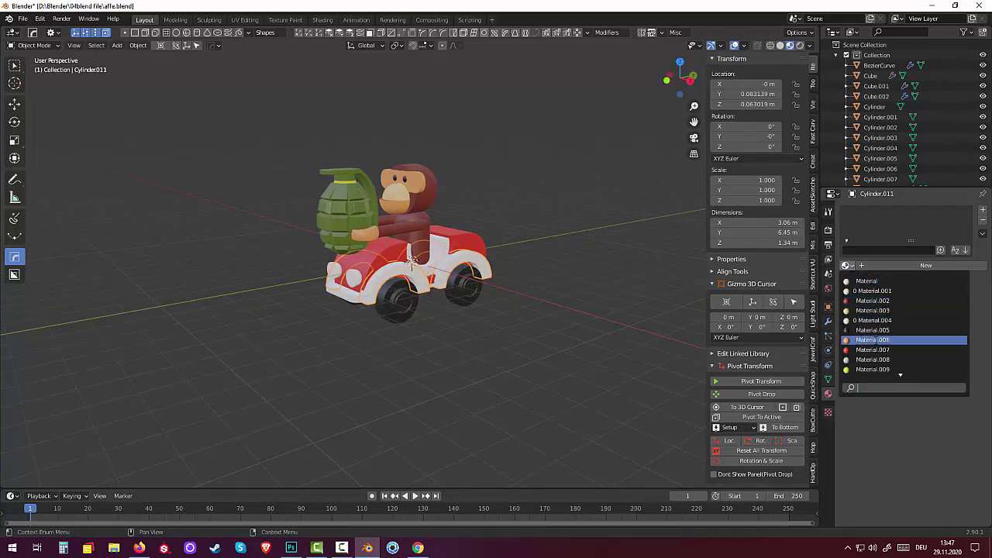
pyautogui.click(875, 341)
pyautogui.moveTo(588, 307); pyautogui.dragTo(540, 309, button='middle')
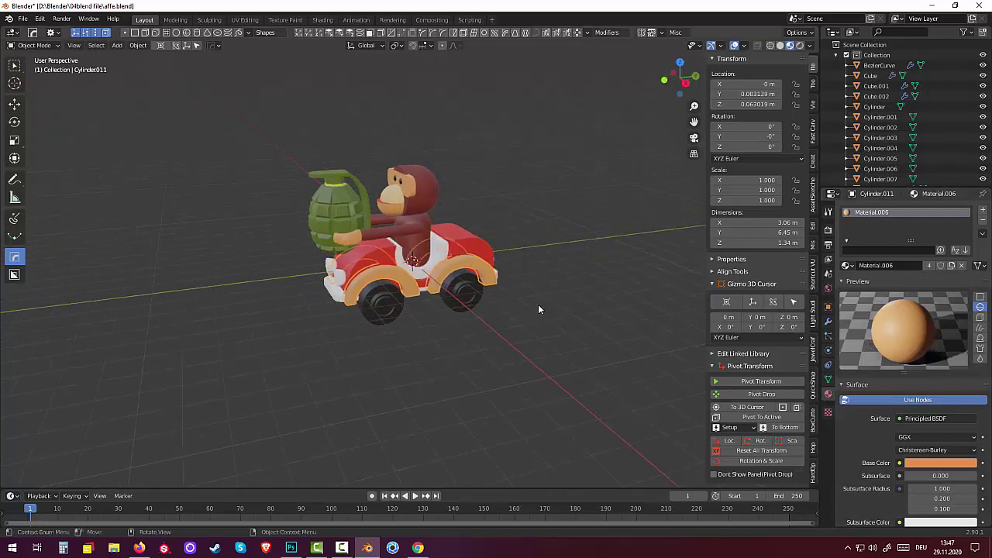
pyautogui.click(443, 253)
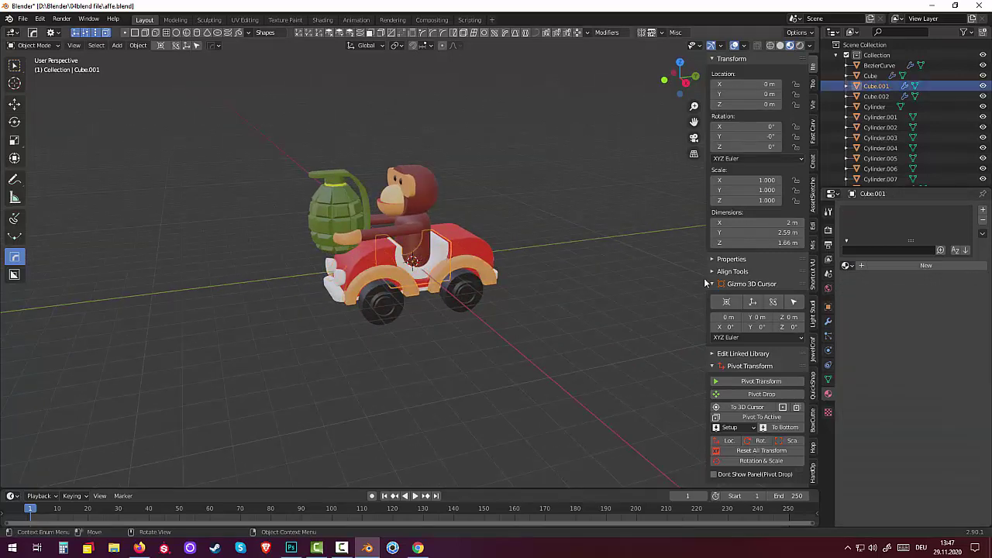
# Give Cube.001 orange Material.006 and Cube.002 beige Material.003.
pyautogui.click(849, 265)
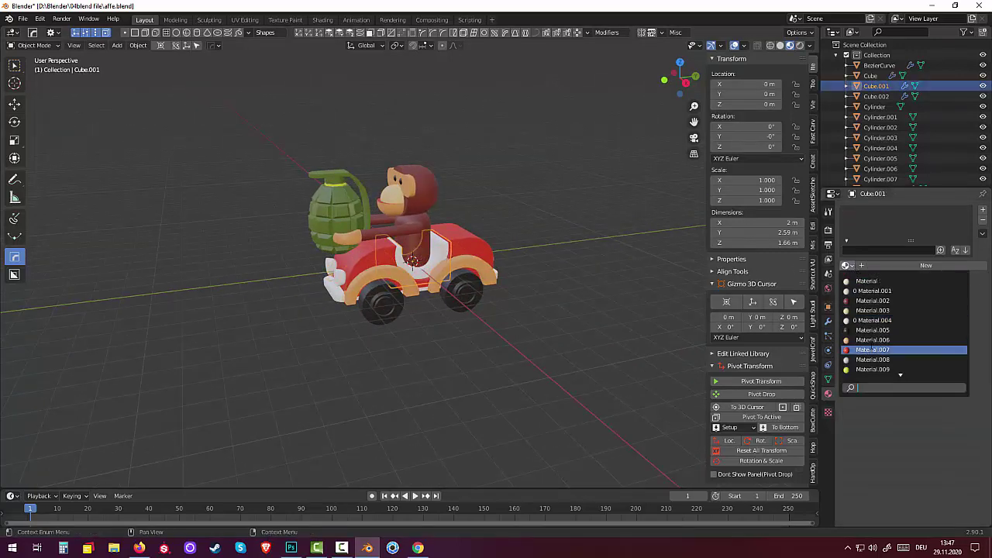
pyautogui.click(871, 340)
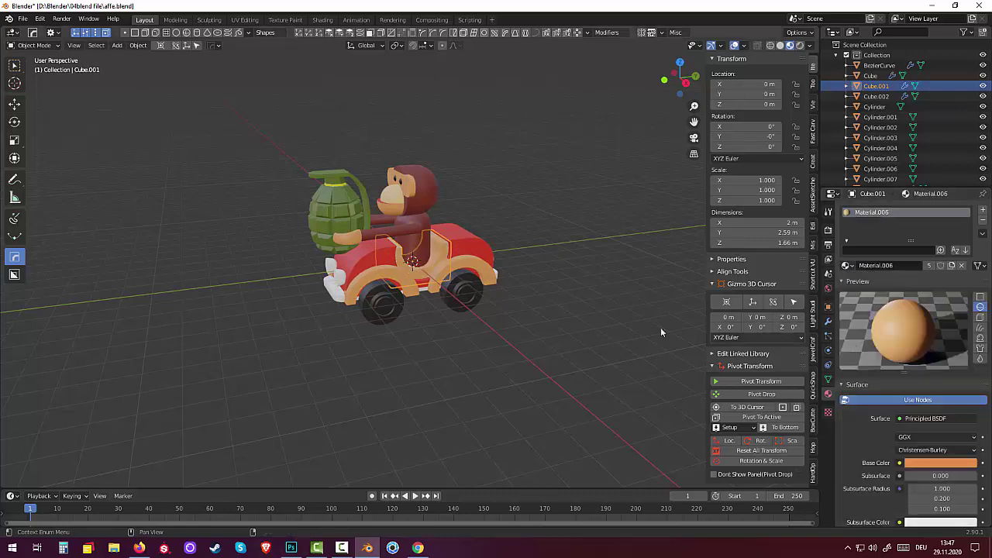
pyautogui.click(337, 297)
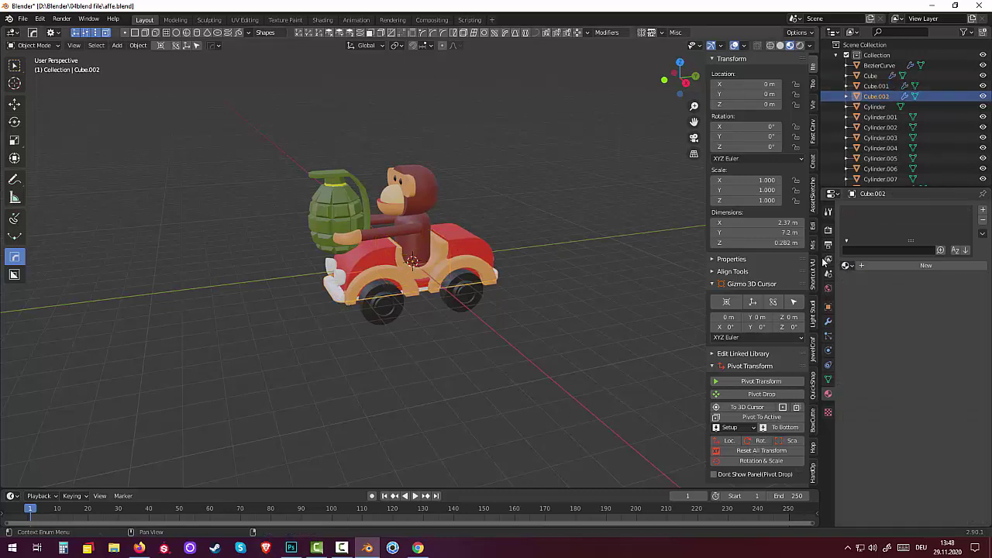
pyautogui.click(848, 265)
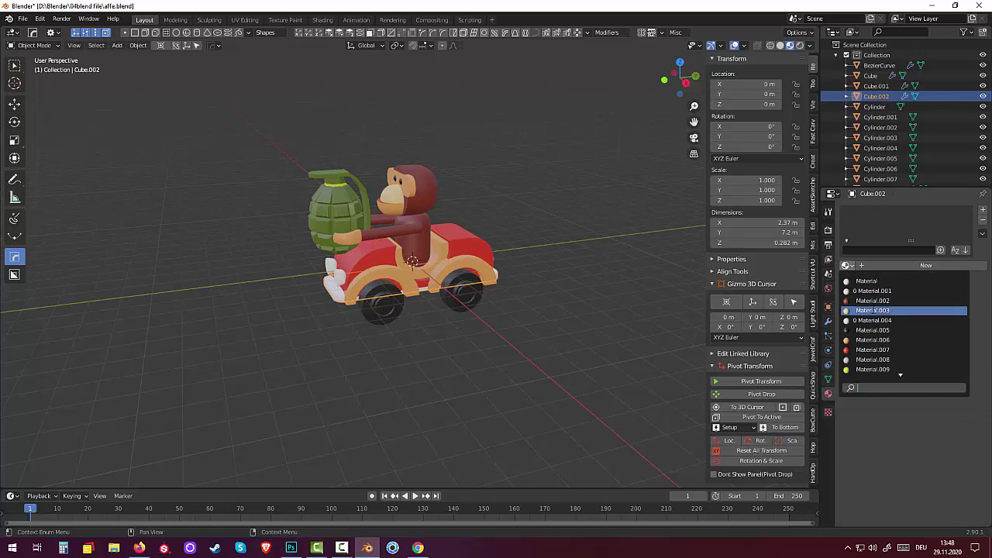
pyautogui.click(871, 310)
# Set Cylinder.009's headlights to the white Material instead of Material.003.
pyautogui.click(335, 281)
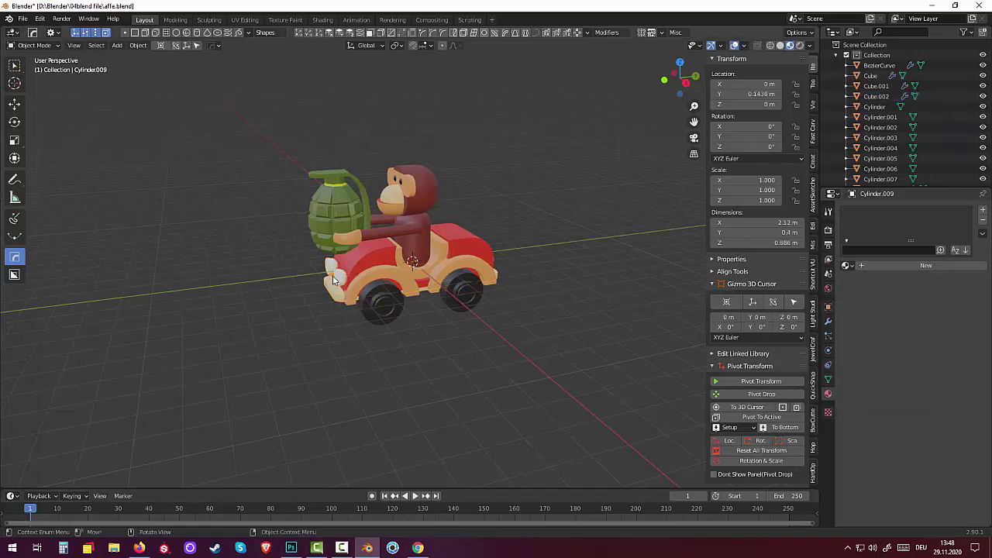
pyautogui.click(850, 267)
pyautogui.click(872, 310)
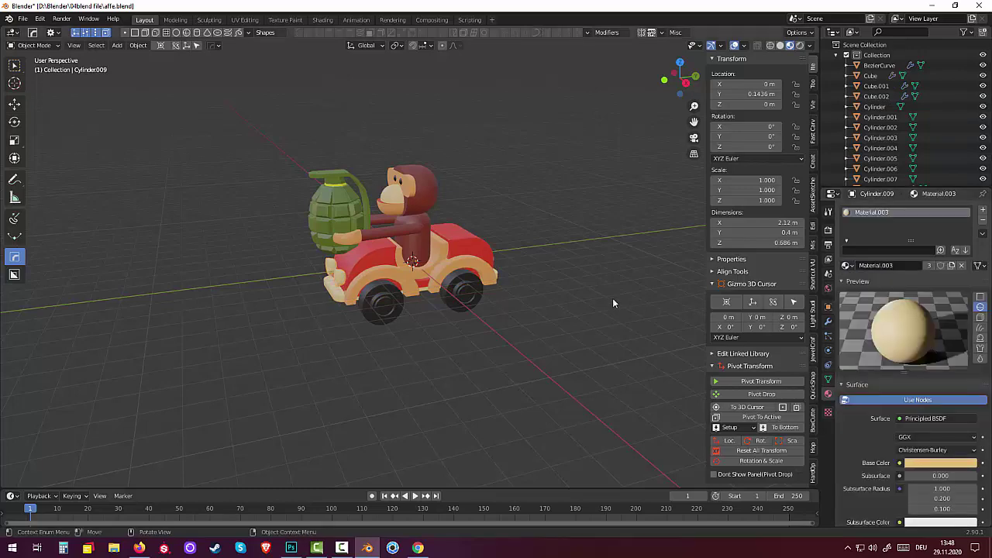
pyautogui.moveTo(622, 293)
pyautogui.mouseDown(button='middle')
pyautogui.moveTo(502, 297)
pyautogui.moveTo(558, 279)
pyautogui.moveTo(607, 280)
pyautogui.moveTo(578, 299)
pyautogui.moveTo(589, 292)
pyautogui.mouseUp(button='middle')
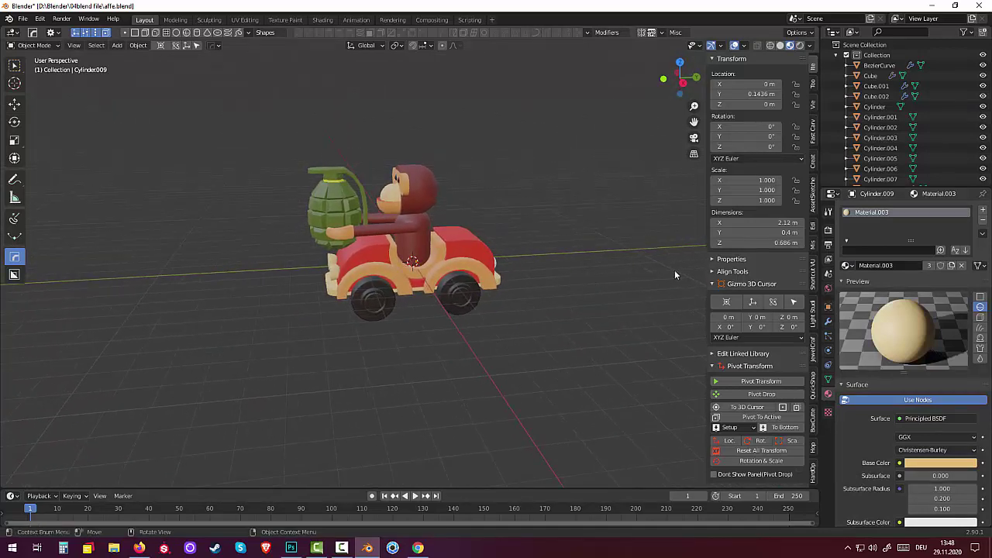
pyautogui.click(844, 280)
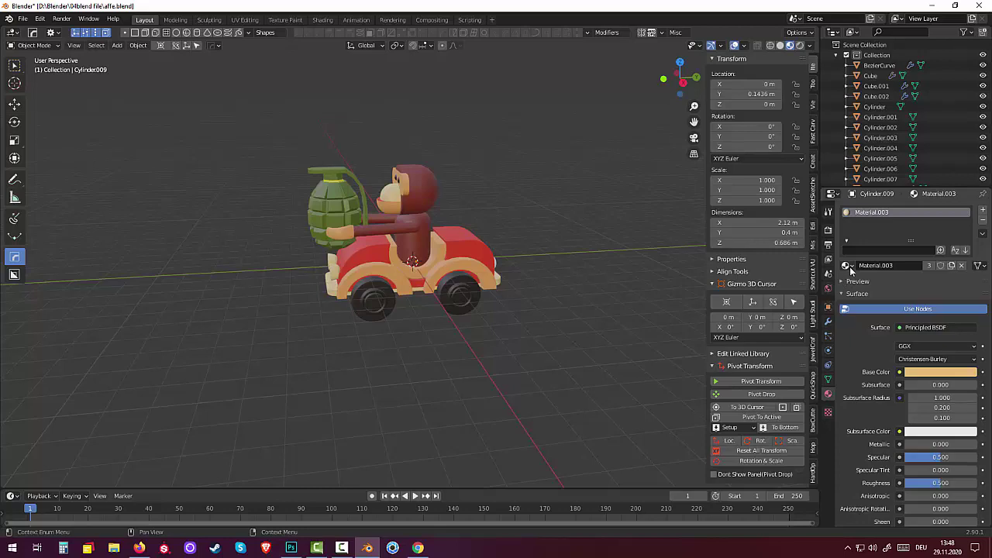
pyautogui.click(847, 266)
pyautogui.click(844, 281)
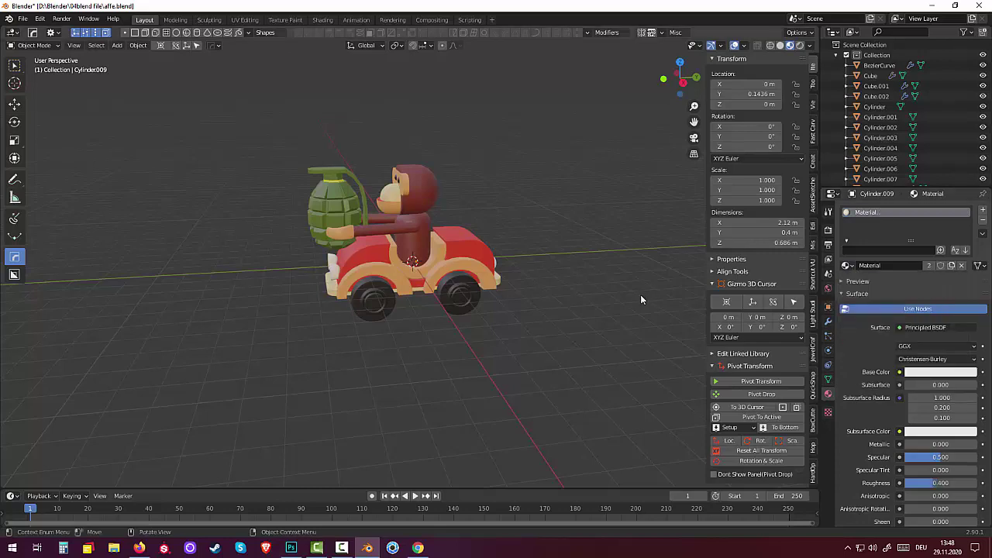
pyautogui.moveTo(618, 304)
pyautogui.mouseDown(button='middle')
pyautogui.moveTo(335, 292)
pyautogui.moveTo(628, 304)
pyautogui.mouseUp(button='middle')
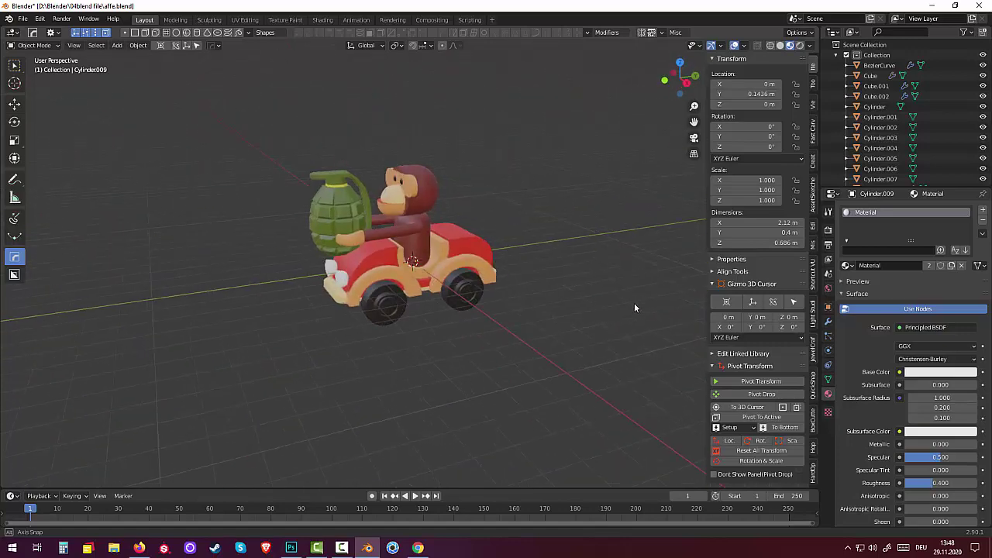
pyautogui.click(400, 279)
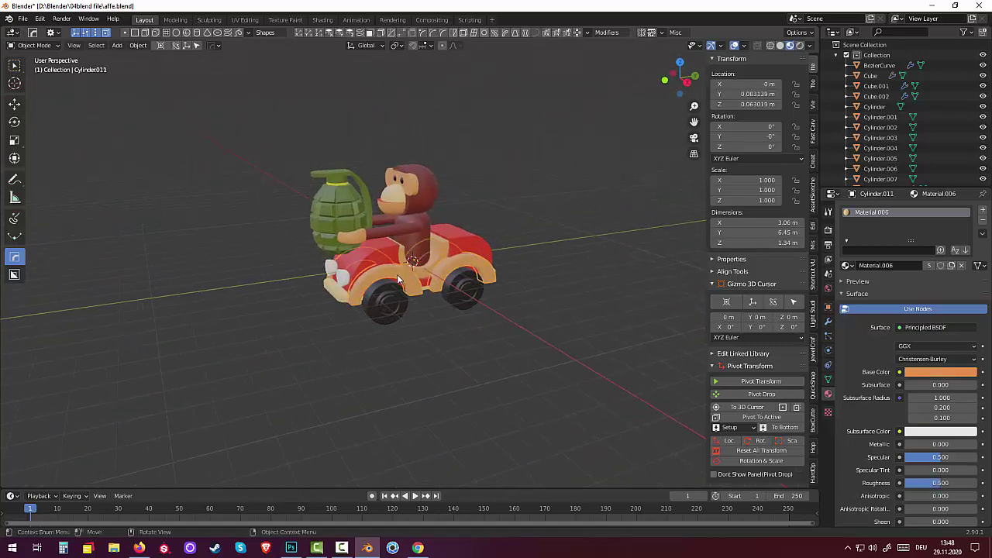
# Switch the Cylinder.011 fenders to beige Material.003 and zoom in to inspect them.
pyautogui.click(847, 265)
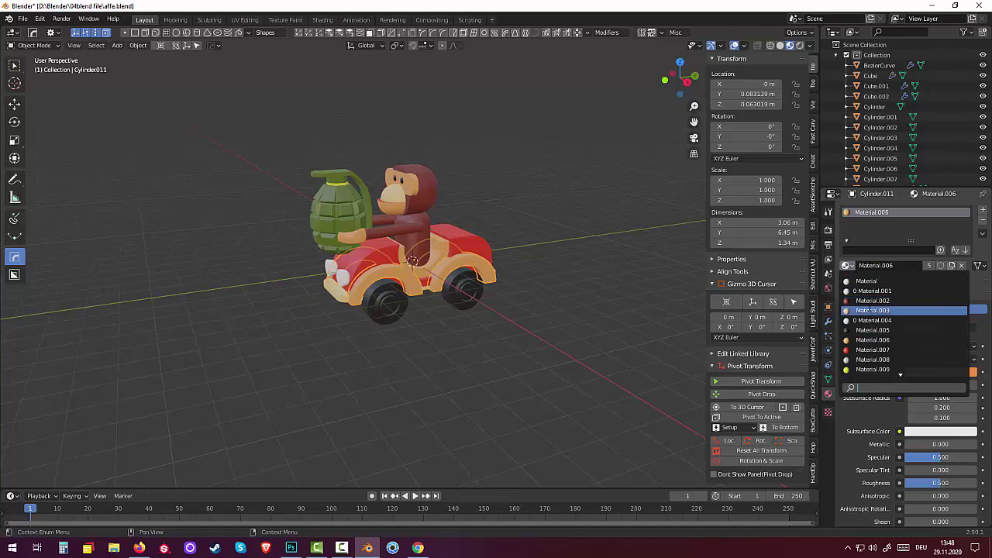
pyautogui.click(866, 310)
pyautogui.moveTo(549, 301)
pyautogui.mouseDown(button='middle')
pyautogui.moveTo(509, 315)
pyautogui.moveTo(500, 302)
pyautogui.moveTo(314, 302)
pyautogui.moveTo(115, 287)
pyautogui.moveTo(83, 305)
pyautogui.moveTo(410, 371)
pyautogui.moveTo(454, 365)
pyautogui.moveTo(434, 374)
pyautogui.mouseUp(button='middle')
pyautogui.scroll(1, 445, 358)
pyautogui.scroll(1, 447, 352)
pyautogui.scroll(1, 441, 351)
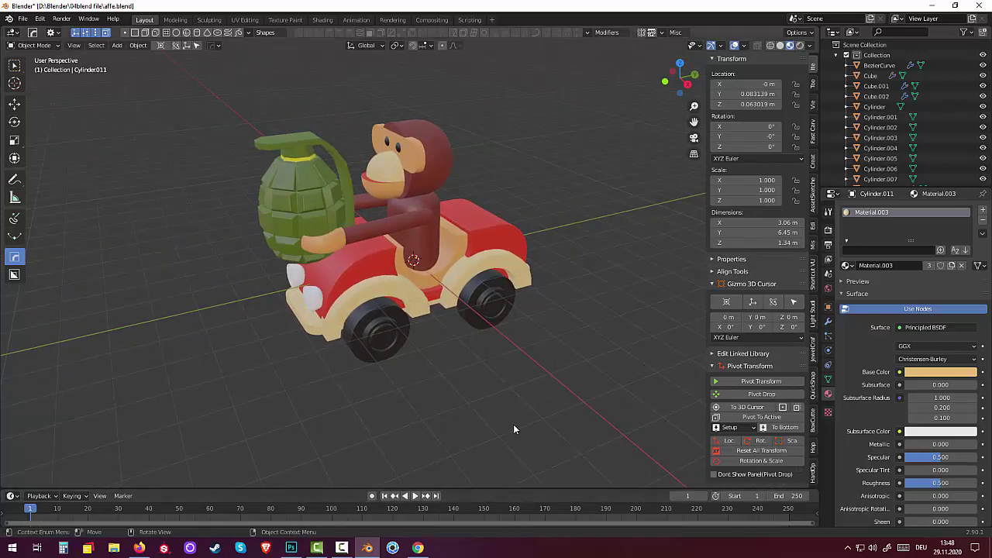
pyautogui.moveTo(513, 429)
pyautogui.mouseDown(button='middle')
pyautogui.moveTo(509, 457)
pyautogui.moveTo(490, 423)
pyautogui.moveTo(455, 445)
pyautogui.moveTo(433, 448)
pyautogui.moveTo(429, 437)
pyautogui.moveTo(391, 454)
pyautogui.moveTo(386, 425)
pyautogui.mouseUp(button='middle')
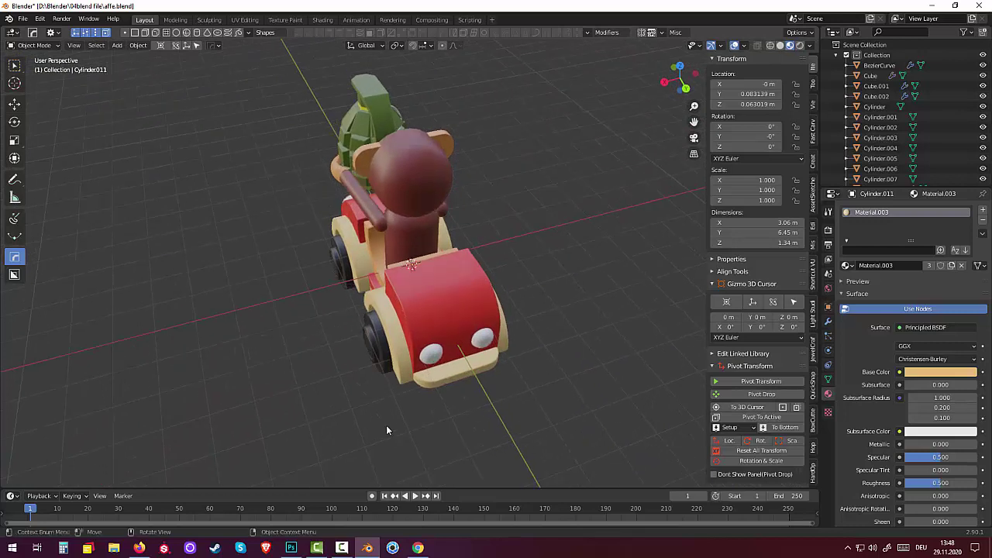
# Scale the Cylinder.011 fenders to 1.214 along the X axis.
pyautogui.click(359, 262)
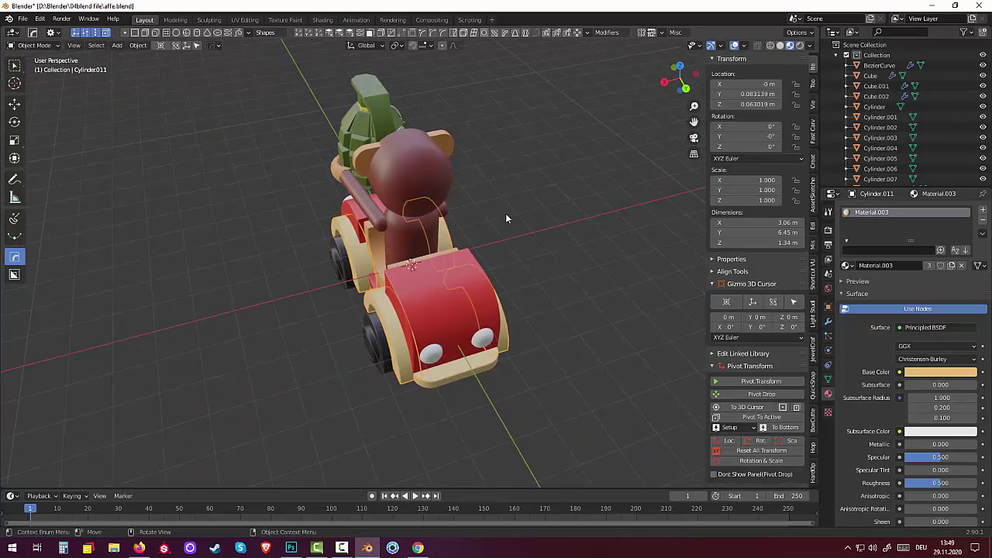
pyautogui.press('s')
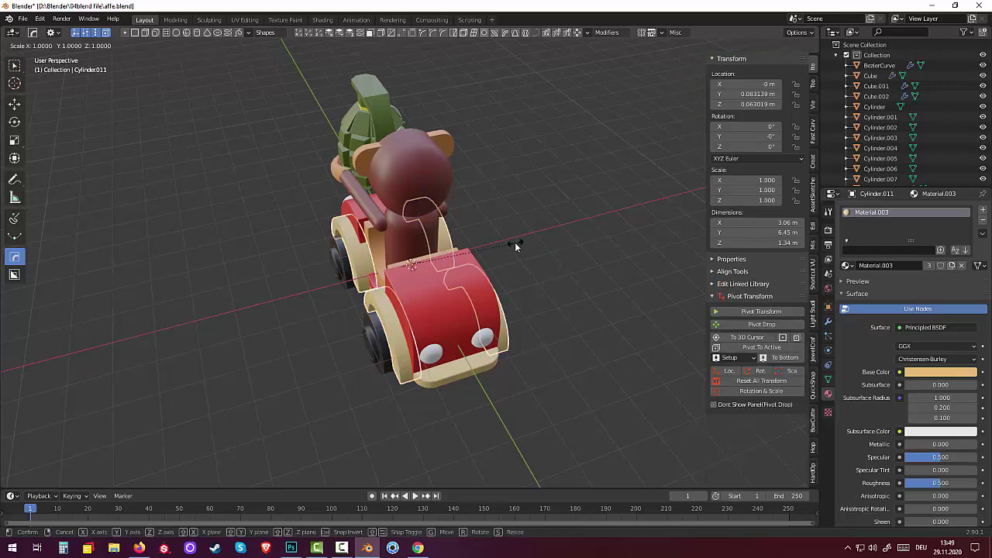
pyautogui.press('x')
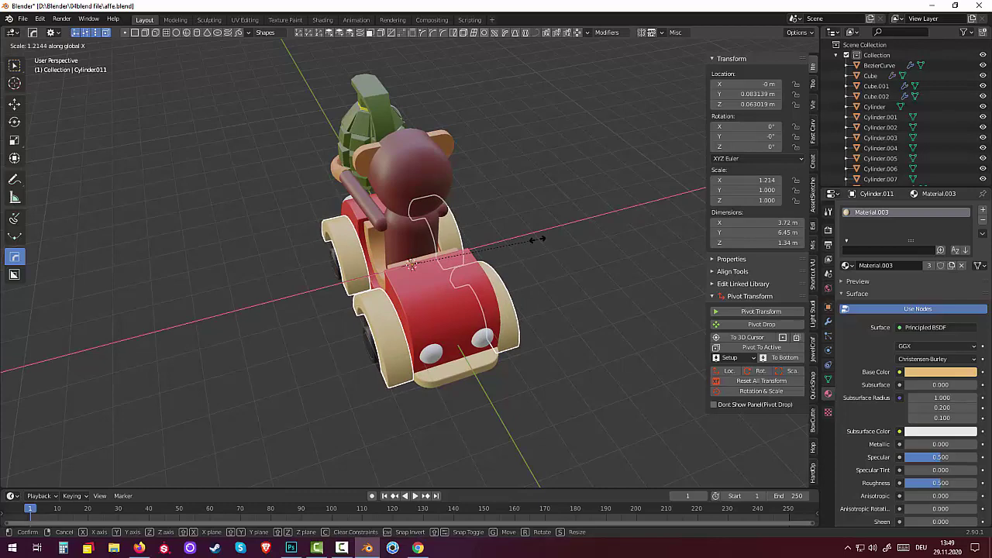
pyautogui.click(537, 239)
pyautogui.moveTo(519, 252)
pyautogui.mouseDown(button='middle')
pyautogui.moveTo(642, 194)
pyautogui.moveTo(730, 212)
pyautogui.moveTo(690, 232)
pyautogui.moveTo(613, 218)
pyautogui.moveTo(547, 228)
pyautogui.moveTo(527, 262)
pyautogui.moveTo(511, 266)
pyautogui.moveTo(567, 197)
pyautogui.moveTo(716, 203)
pyautogui.moveTo(692, 226)
pyautogui.moveTo(625, 209)
pyautogui.moveTo(557, 227)
pyautogui.mouseUp(button='middle')
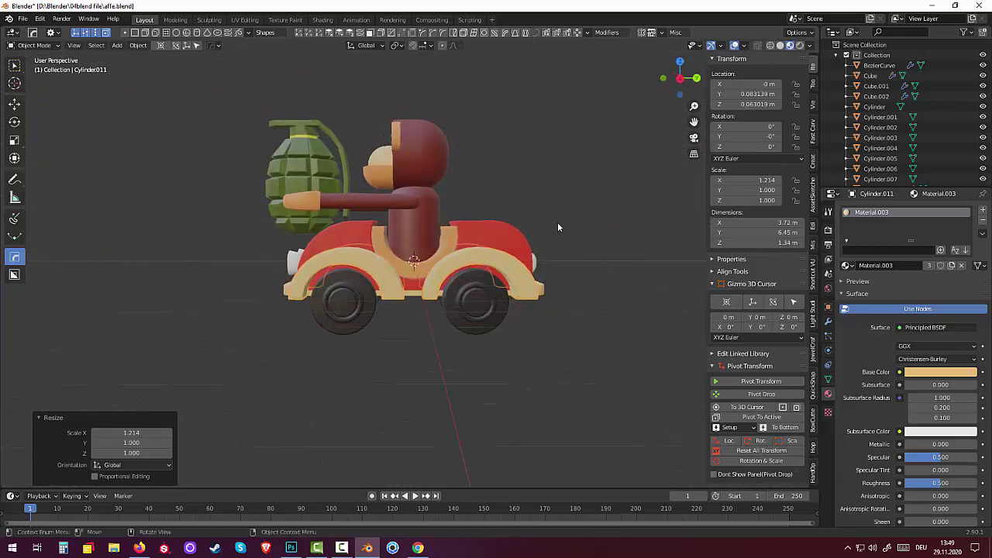
pyautogui.click(366, 311)
# Widen wheels Cylinder.013 and Cylinder.014 along X, the latter to 1.093.
pyautogui.moveTo(366, 312)
pyautogui.mouseDown(button='middle')
pyautogui.moveTo(450, 322)
pyautogui.moveTo(529, 315)
pyautogui.moveTo(514, 319)
pyautogui.mouseUp(button='middle')
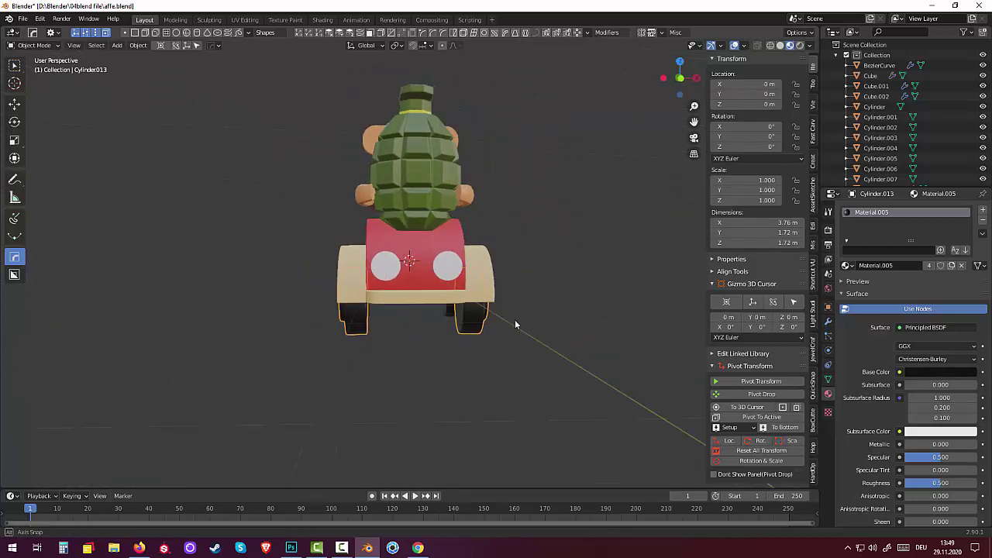
pyautogui.press('s')
pyautogui.press('y')
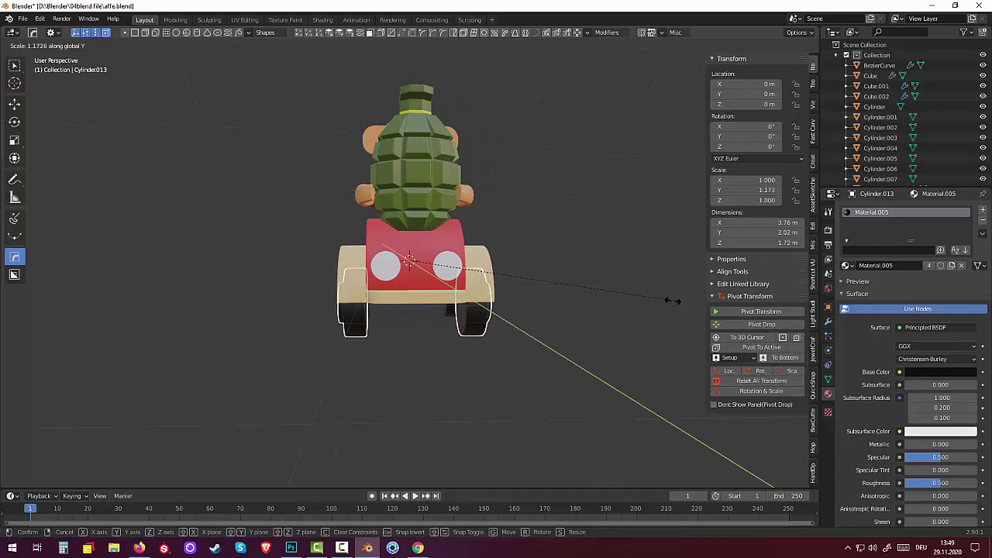
pyautogui.press('x')
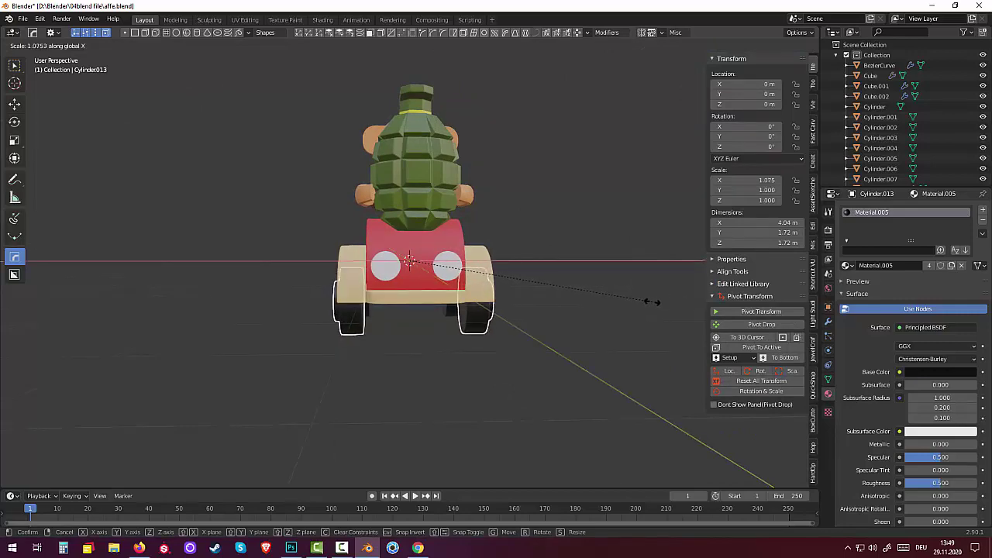
pyautogui.click(652, 301)
pyautogui.moveTo(652, 300)
pyautogui.mouseDown(button='middle')
pyautogui.moveTo(384, 314)
pyautogui.moveTo(558, 332)
pyautogui.mouseUp(button='middle')
pyautogui.click(459, 320)
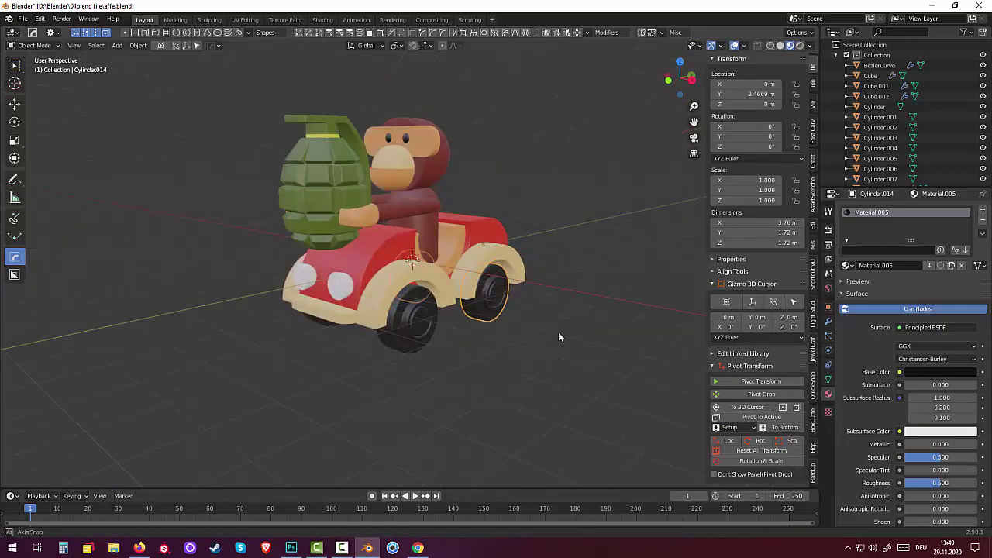
pyautogui.press('s')
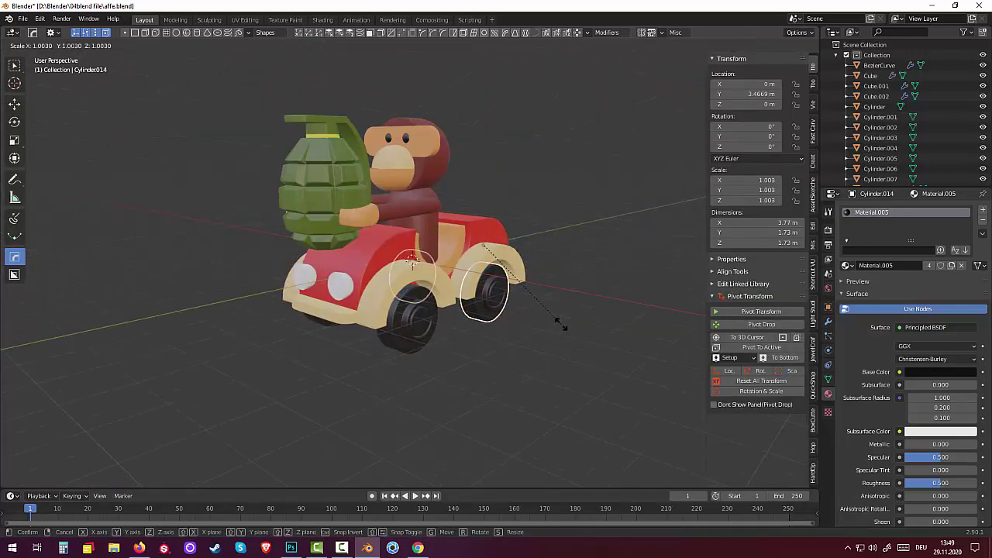
pyautogui.press('x')
pyautogui.click(573, 328)
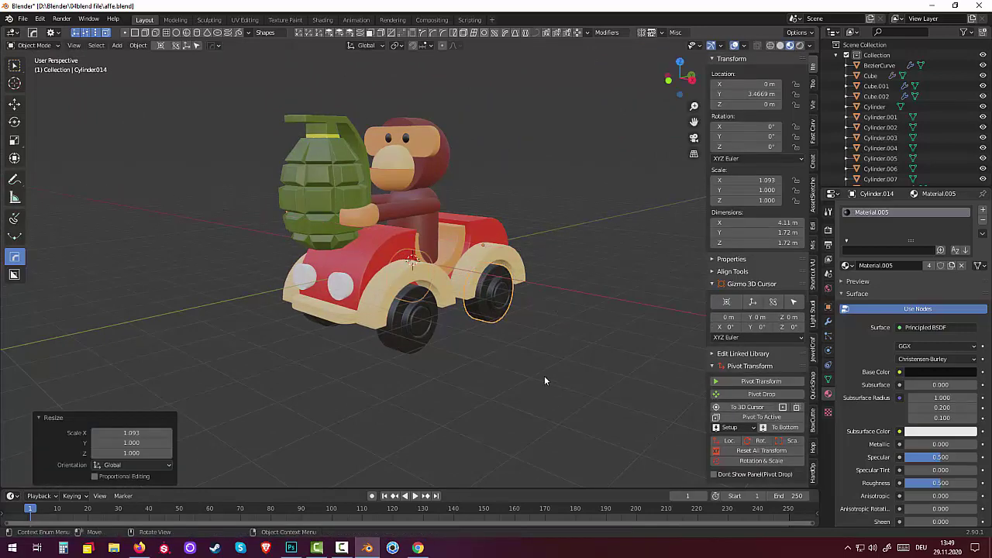
pyautogui.moveTo(539, 362)
pyautogui.mouseDown(button='middle')
pyautogui.moveTo(603, 382)
pyautogui.moveTo(563, 352)
pyautogui.moveTo(422, 367)
pyautogui.moveTo(230, 362)
pyautogui.moveTo(444, 390)
pyautogui.moveTo(537, 358)
pyautogui.moveTo(517, 374)
pyautogui.mouseUp(button='middle')
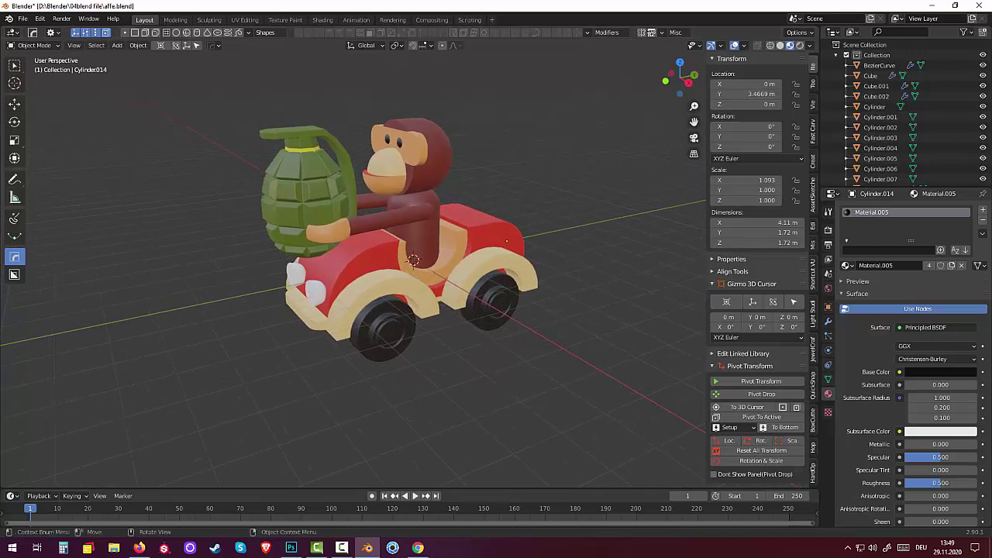